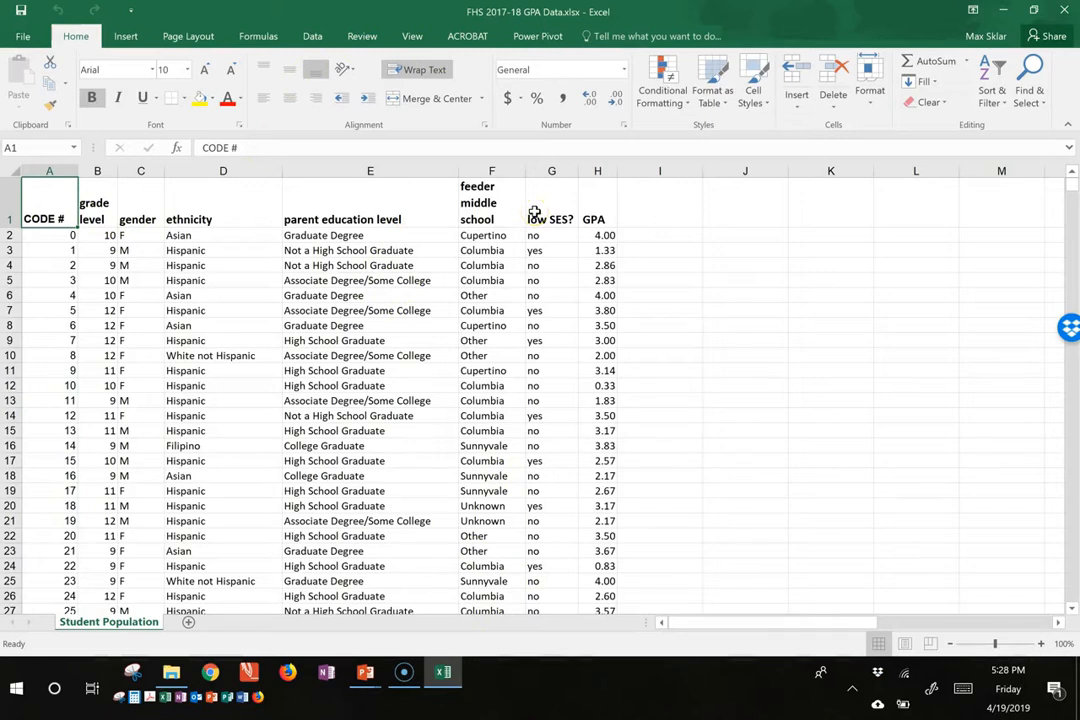
Step: Review the column headers in row 1 one by one, from CODE # through GPA
{"action": "key", "text": "Right"}
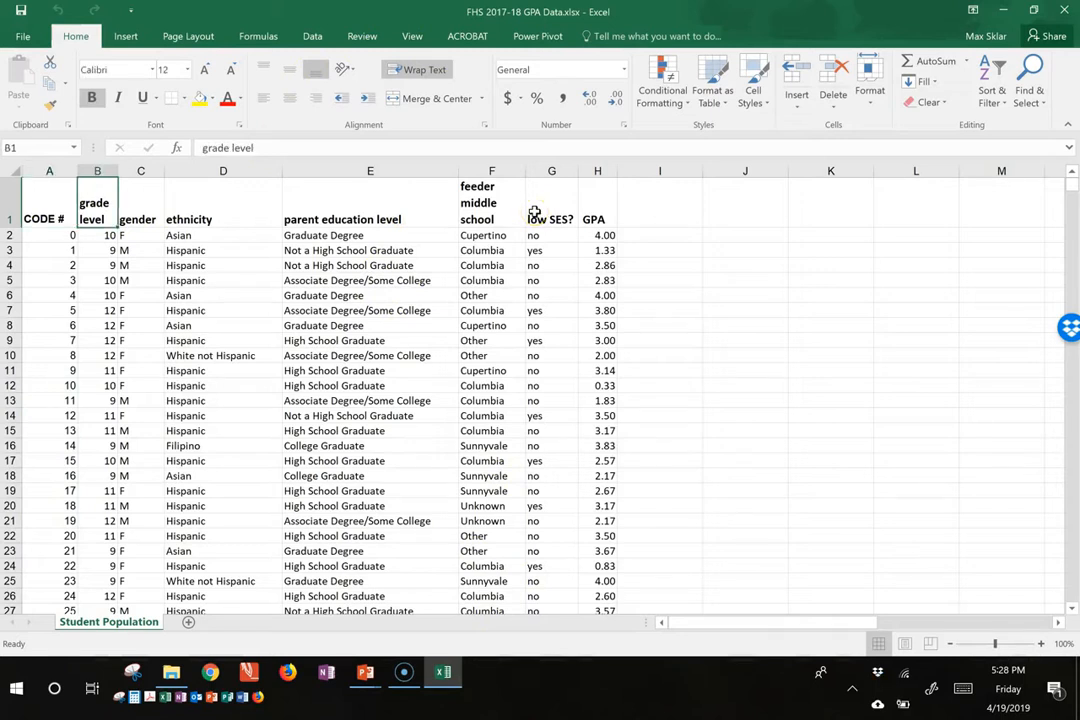
{"action": "key", "text": "Left"}
{"action": "key", "text": "Down"}
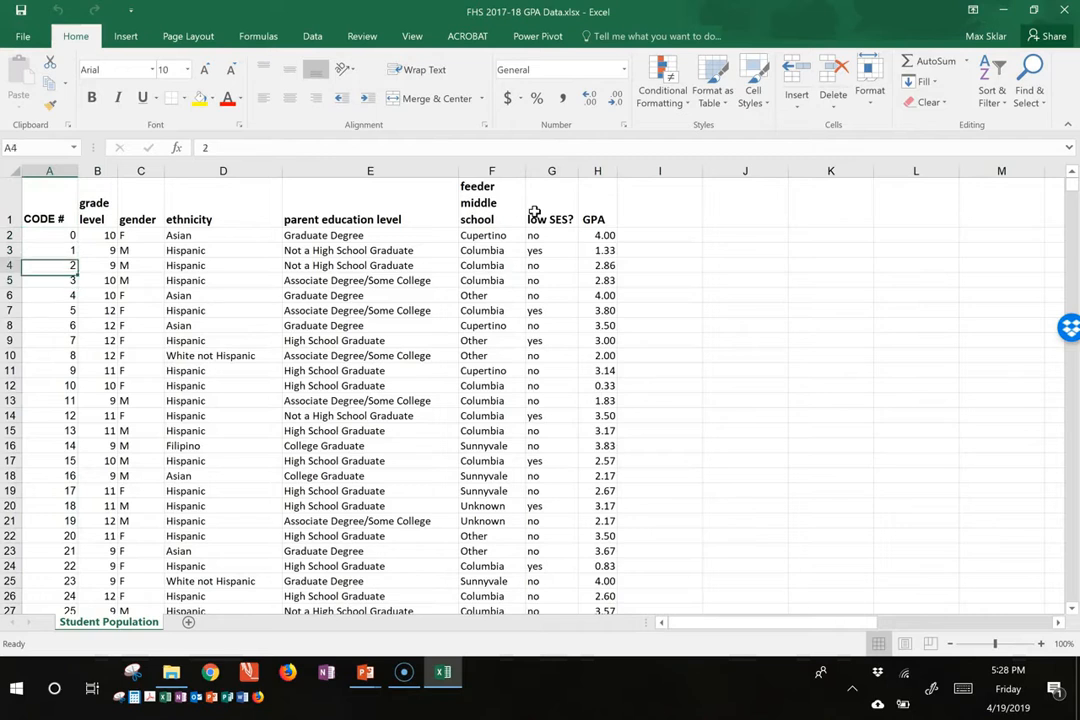
{"action": "key", "text": "Up"}
{"action": "key", "text": "Right"}
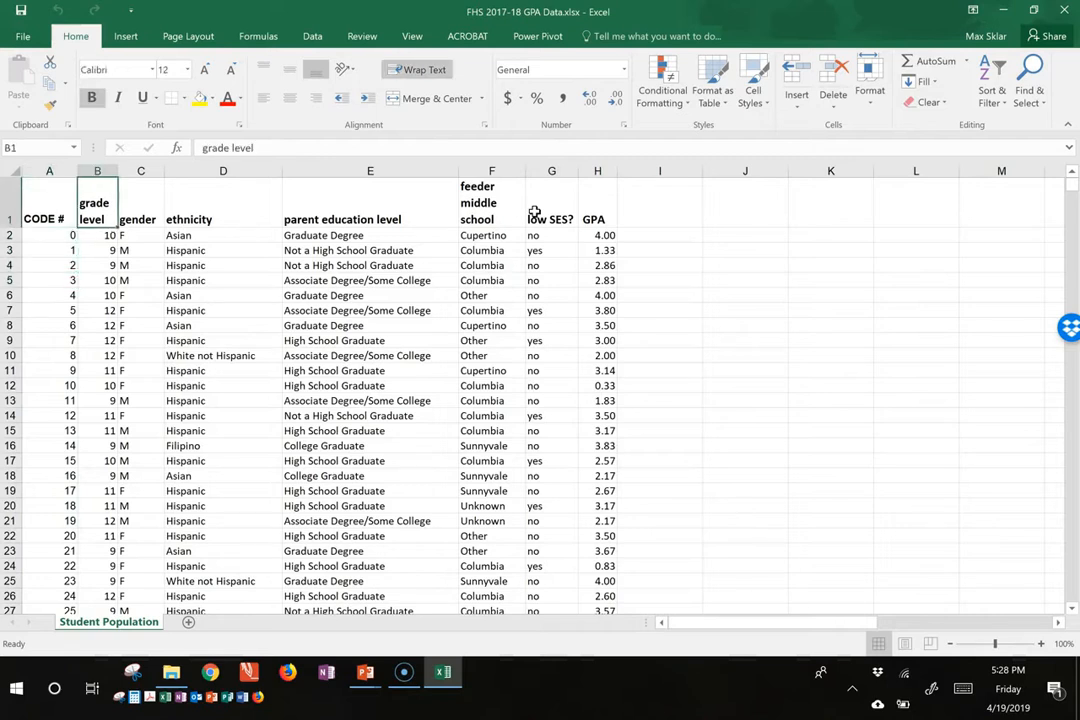
{"action": "key", "text": "Right"}
{"action": "key", "text": "Right"}
{"action": "key", "text": "Right"}
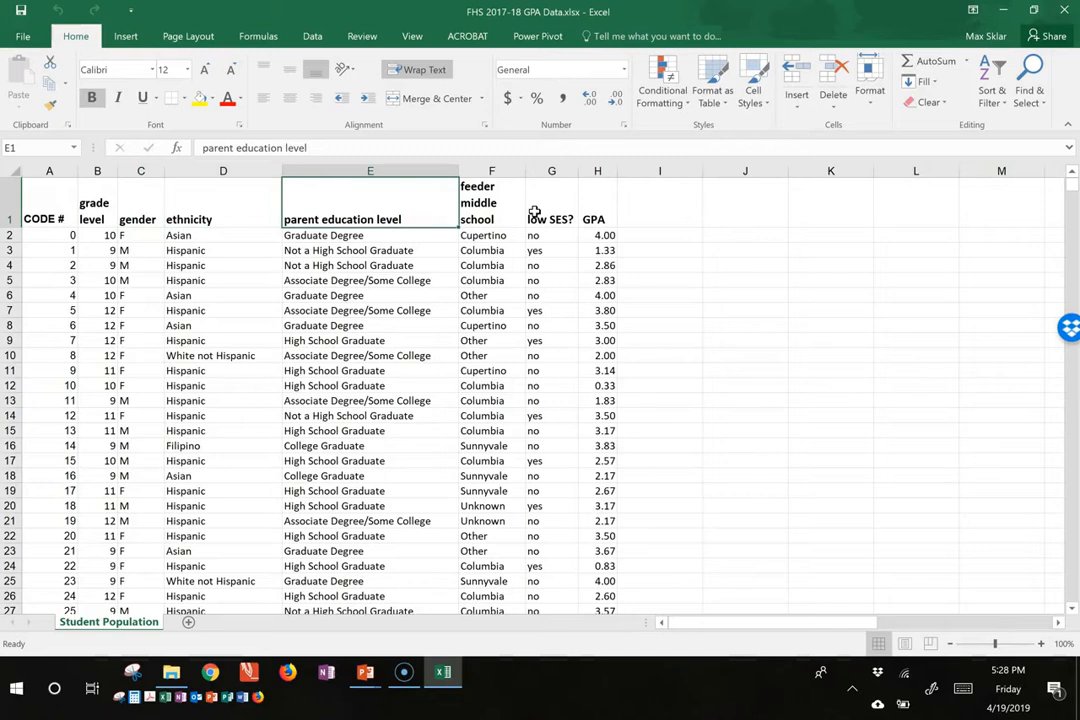
{"action": "key", "text": "Right"}
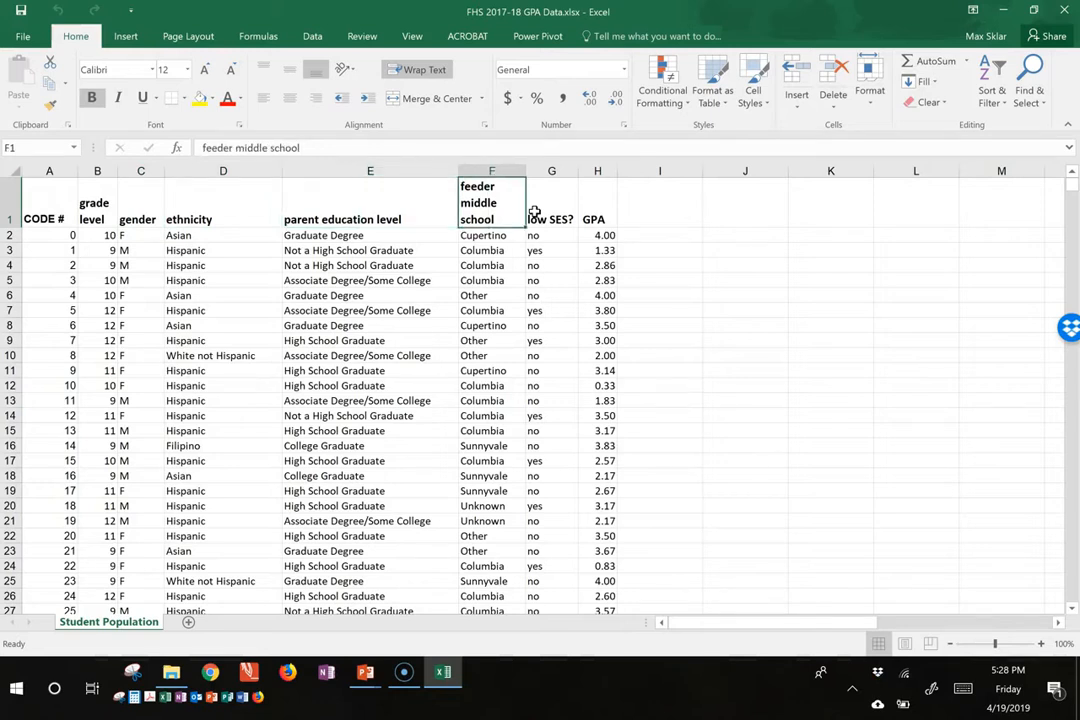
{"action": "key", "text": "Right"}
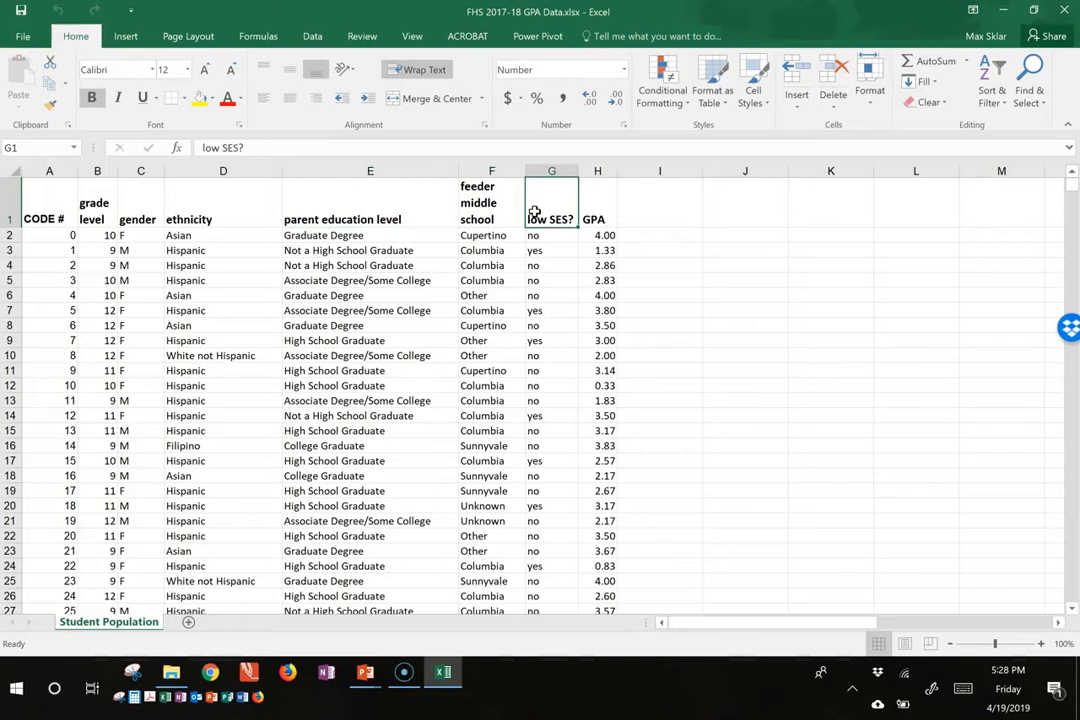
{"action": "key", "text": "Right"}
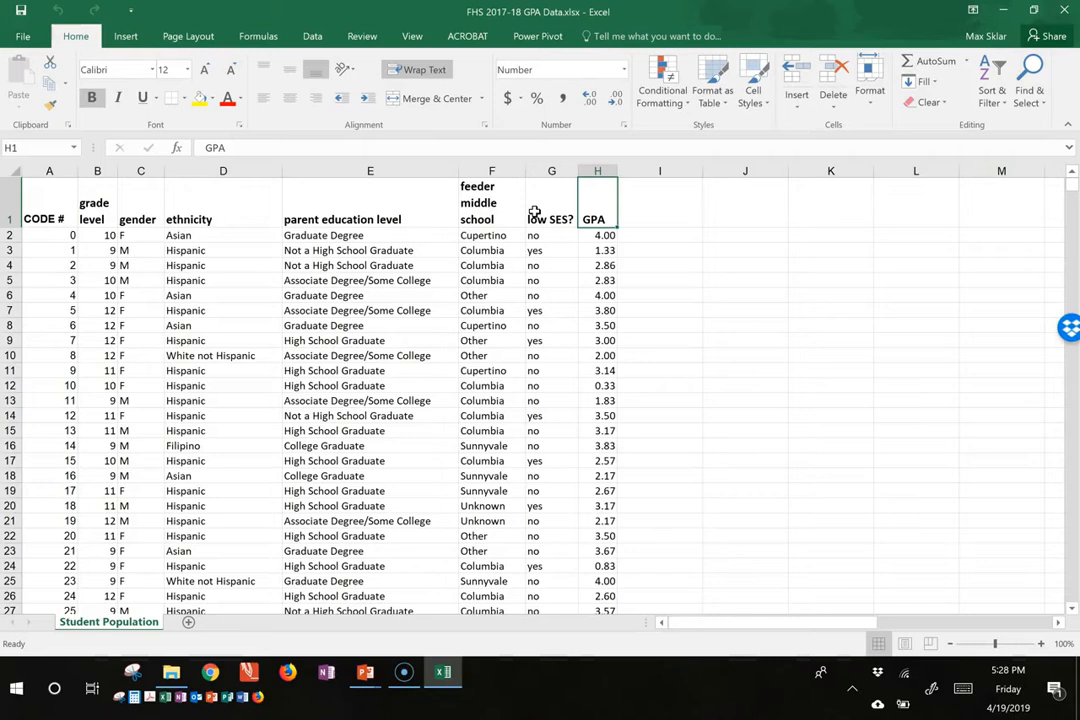
Step: Examine individual student records below the headers, reading across the fields of the record in row 4
{"action": "key", "text": "Left"}
{"action": "key", "text": "Left"}
{"action": "key", "text": "Left"}
{"action": "key", "text": "Left"}
{"action": "key", "text": "Left"}
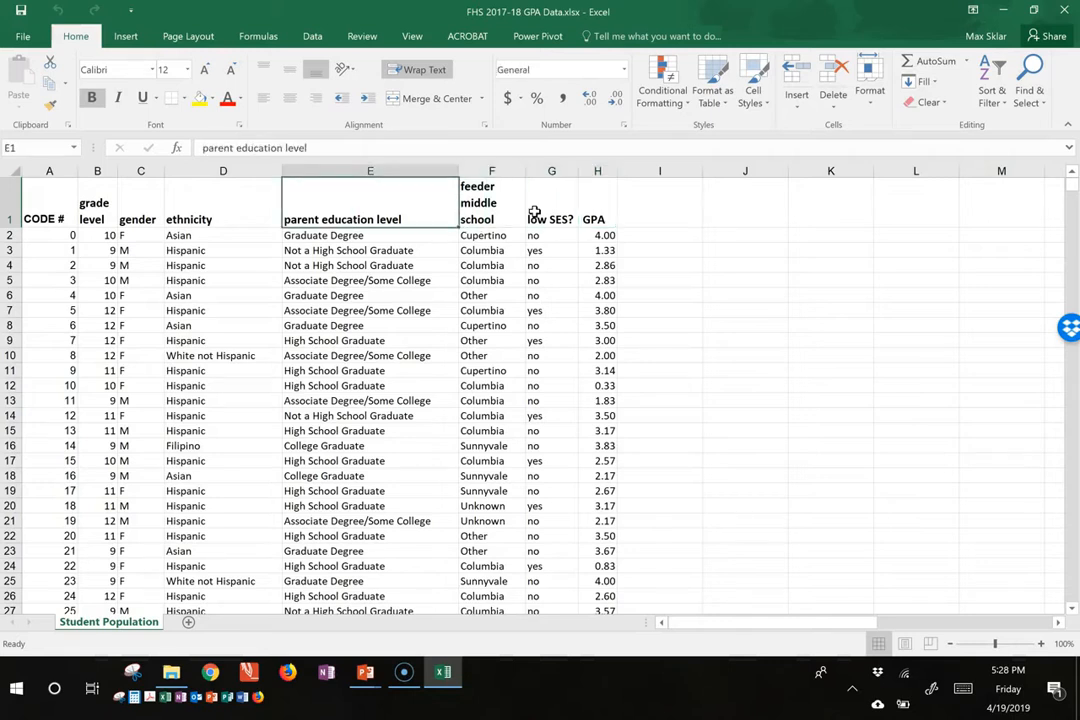
{"action": "key", "text": "Down"}
{"action": "key", "text": "Left"}
{"action": "key", "text": "Left"}
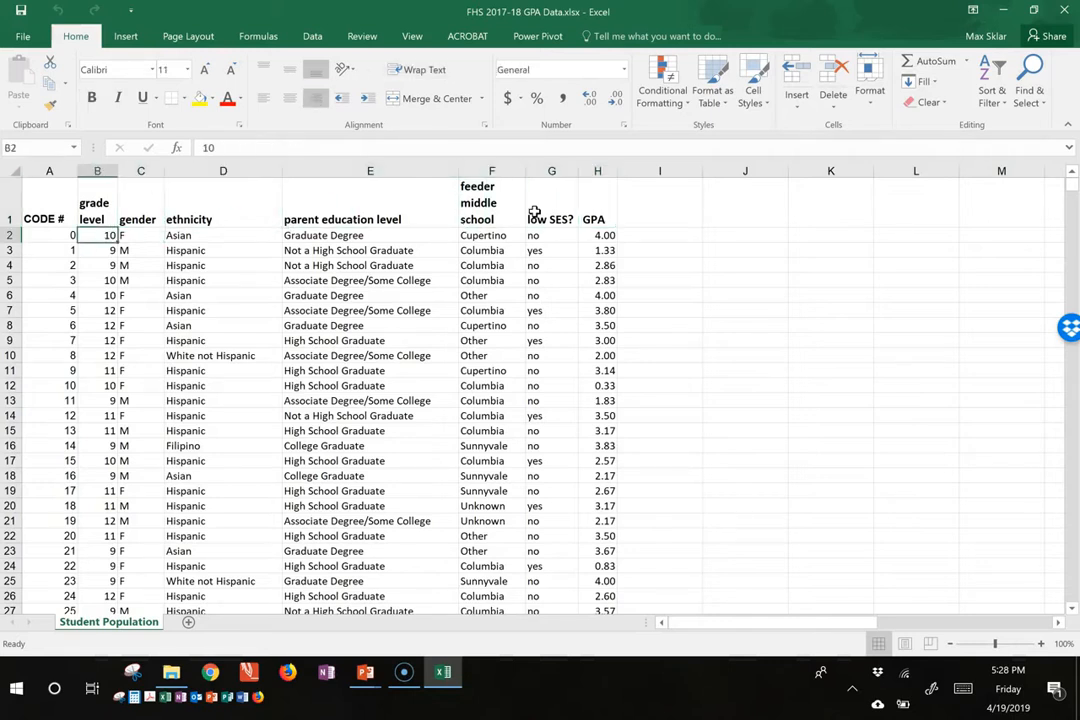
{"action": "key", "text": "Right"}
{"action": "key", "text": "Left"}
{"action": "key", "text": "Down"}
{"action": "key", "text": "Down"}
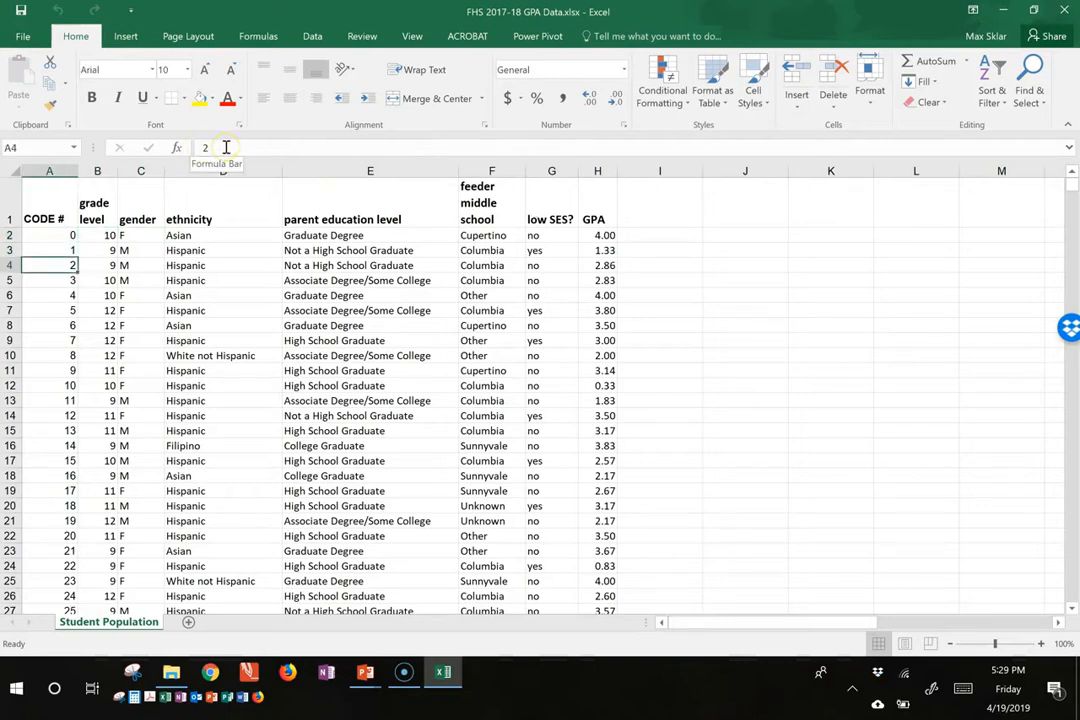
{"action": "key", "text": "Right"}
{"action": "key", "text": "Right"}
{"action": "key", "text": "Left"}
{"action": "key", "text": "Left"}
{"action": "key", "text": "Right"}
{"action": "key", "text": "Right"}
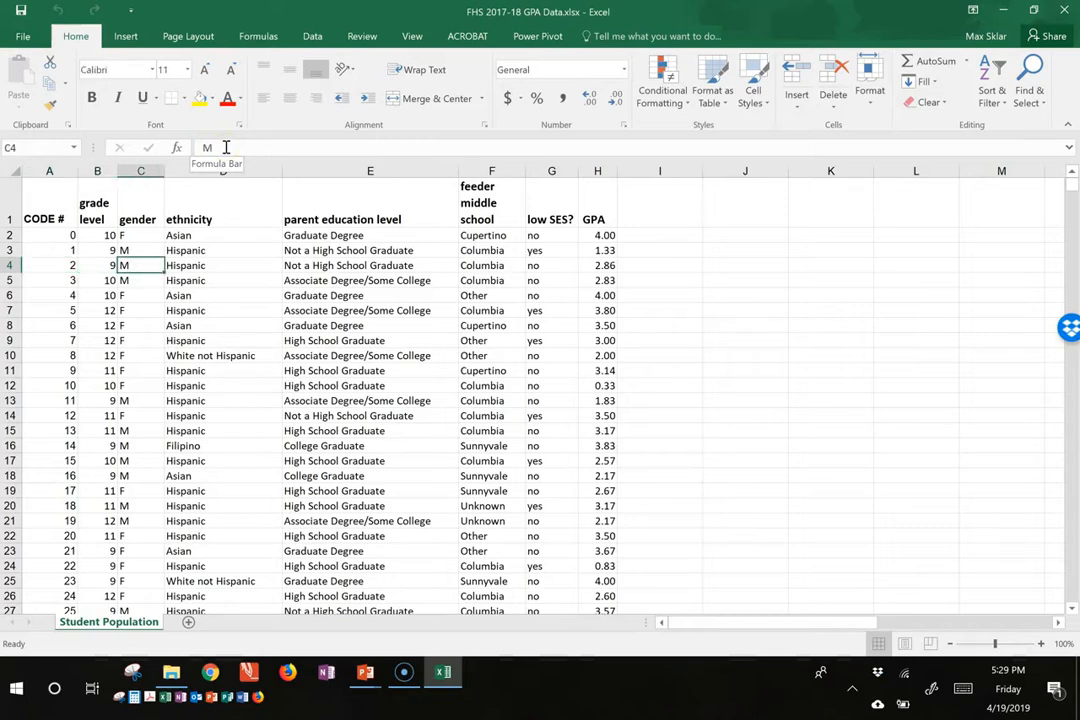
{"action": "key", "text": "Right"}
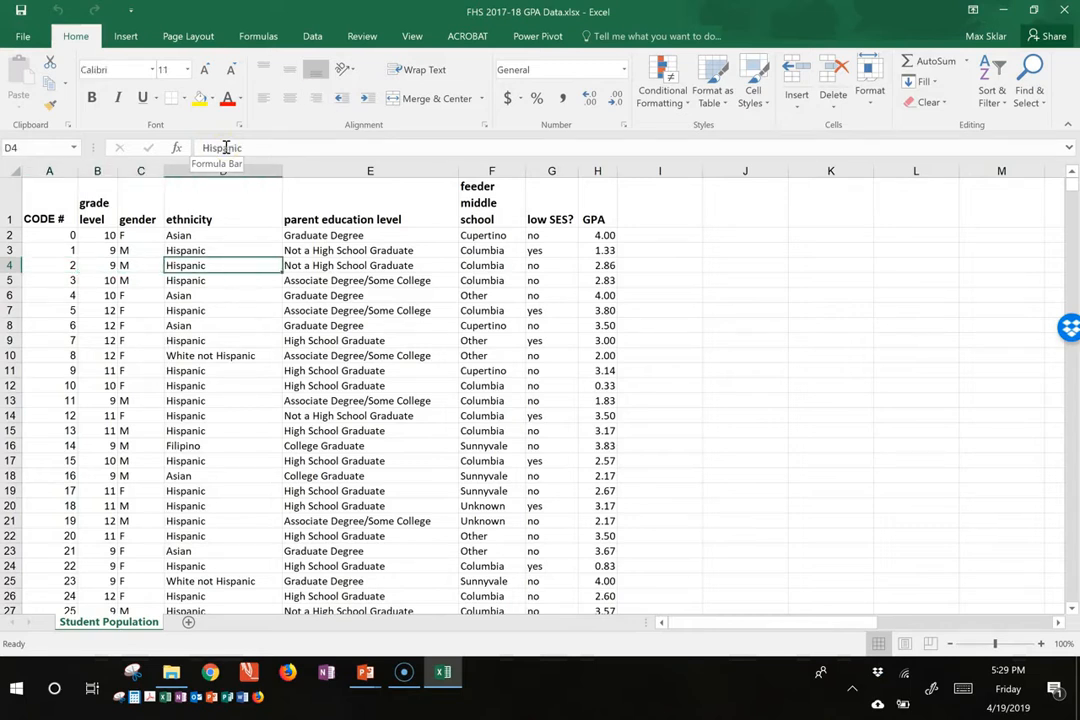
{"action": "key", "text": "Right"}
{"action": "key", "text": "Right"}
{"action": "key", "text": "Right"}
{"action": "key", "text": "Right"}
{"action": "key", "text": "Left"}
{"action": "key", "text": "Left"}
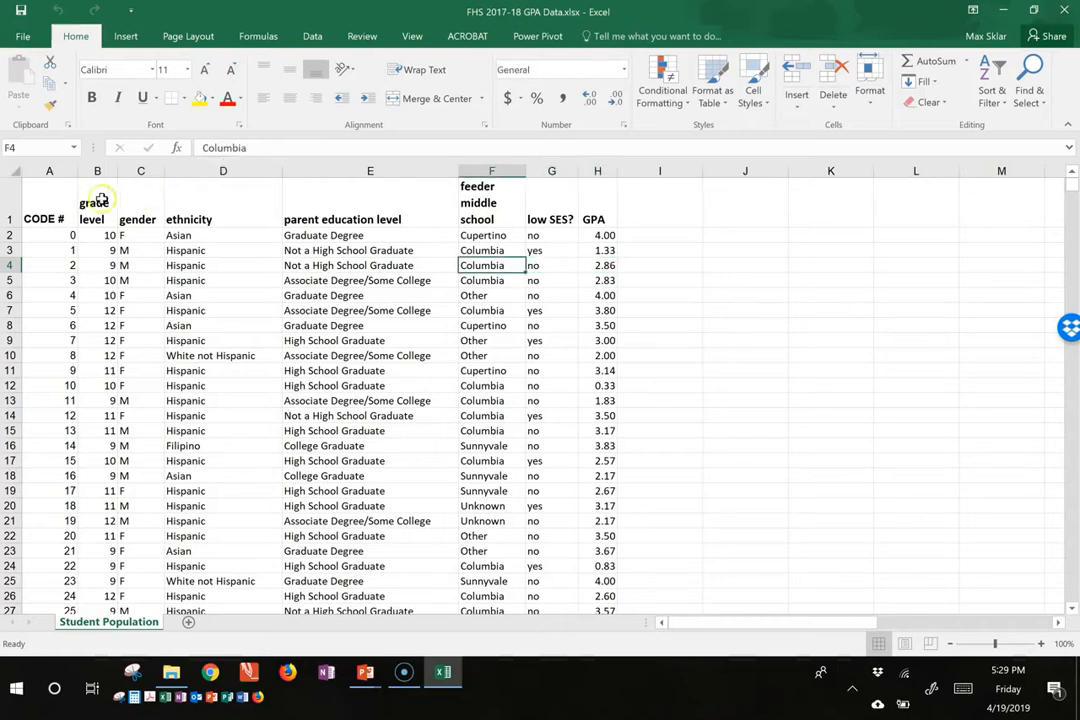
Step: Jump from the CODE # header to the last header in row 1, GPA, and return to cell A1
{"action": "left_click", "coordinate": [54, 205]}
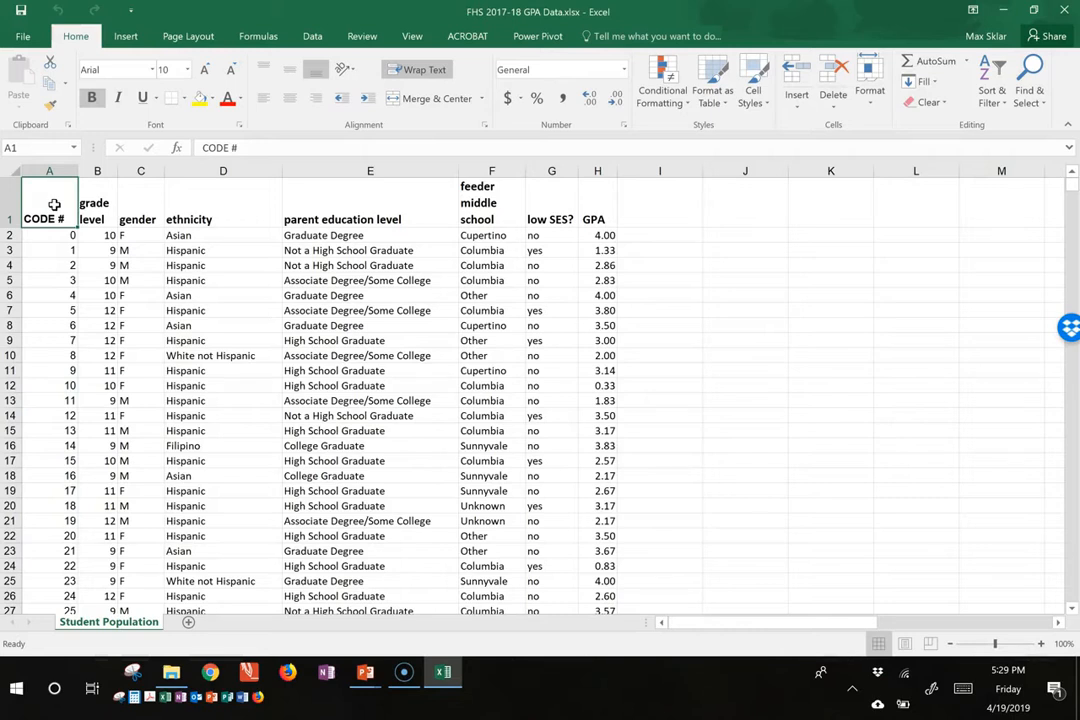
{"action": "key", "text": "ctrl+Right"}
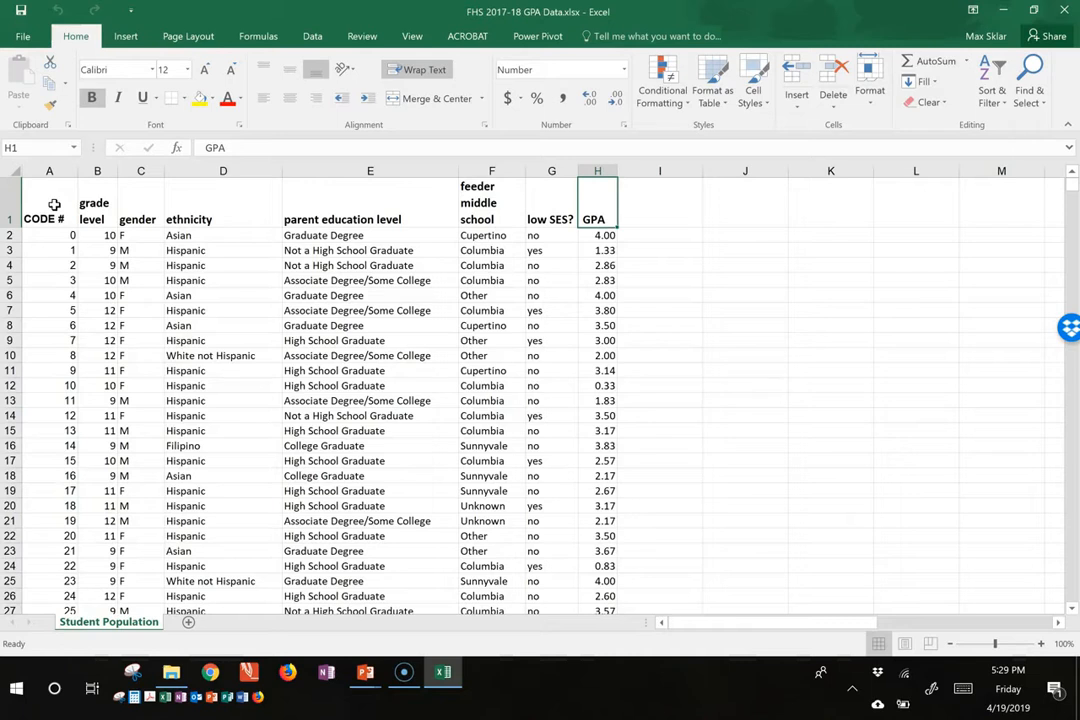
{"action": "key", "text": "Right"}
{"action": "left_click", "coordinate": [600, 202]}
{"action": "key", "text": "Left"}
{"action": "key", "text": "Left"}
{"action": "key", "text": "Left"}
{"action": "key", "text": "Left"}
{"action": "key", "text": "Left"}
{"action": "key", "text": "Left"}
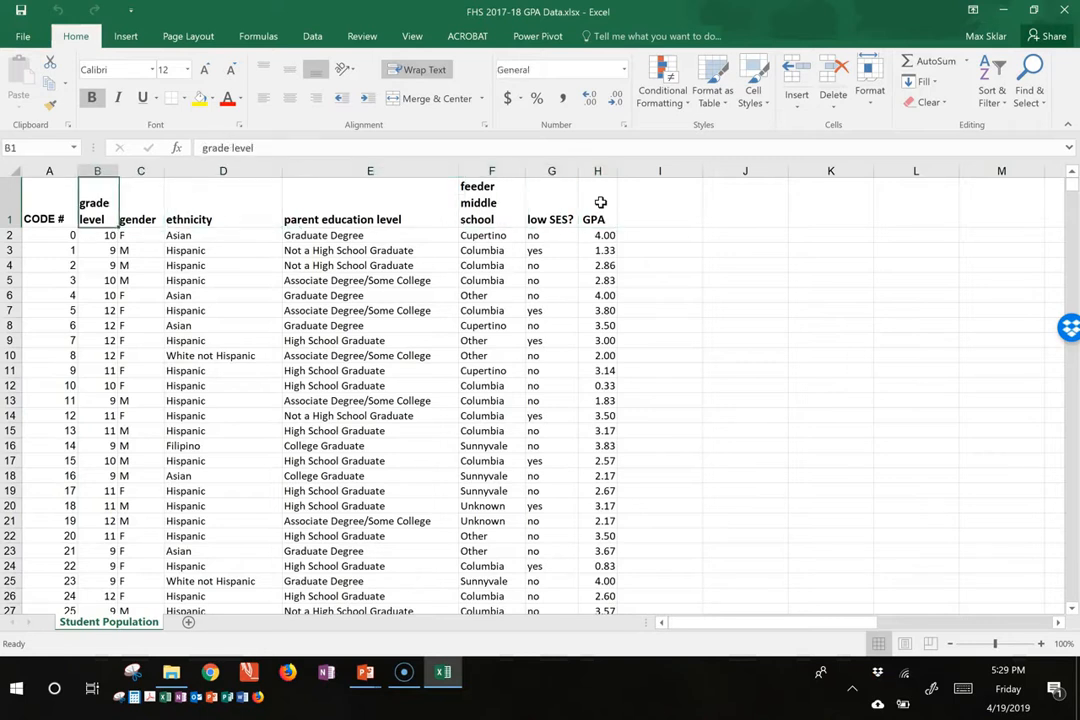
{"action": "key", "text": "Left"}
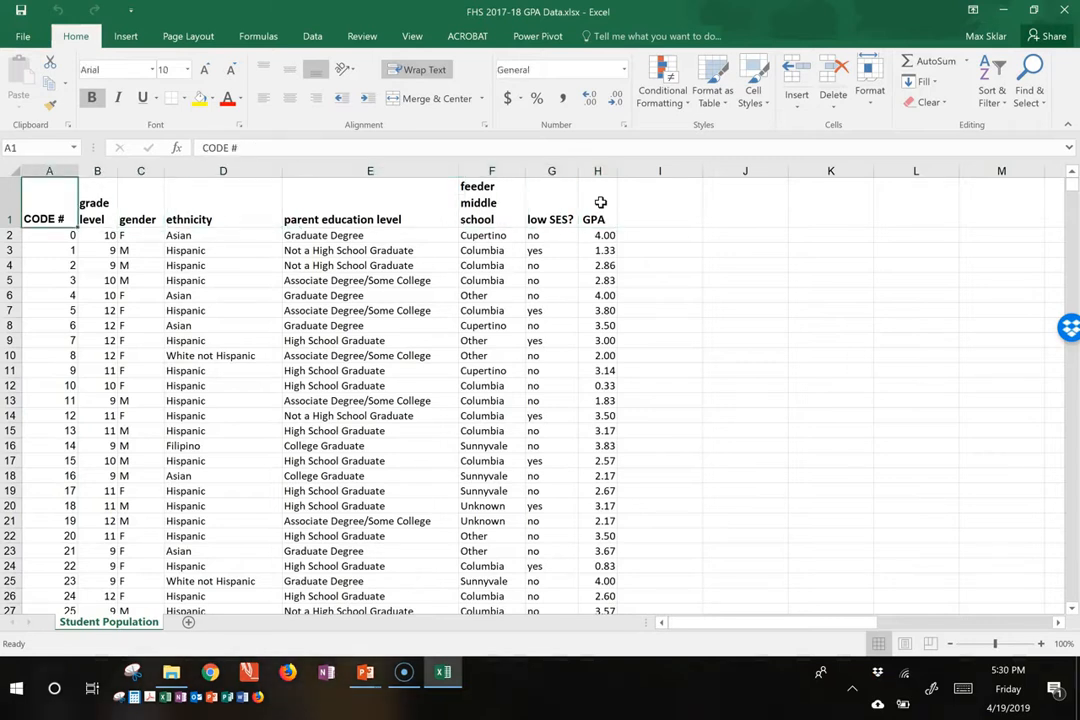
Step: Jump to the last record in the CODE # column, inspect the end of the data, and return to cell A1
{"action": "key", "text": "ctrl+Down"}
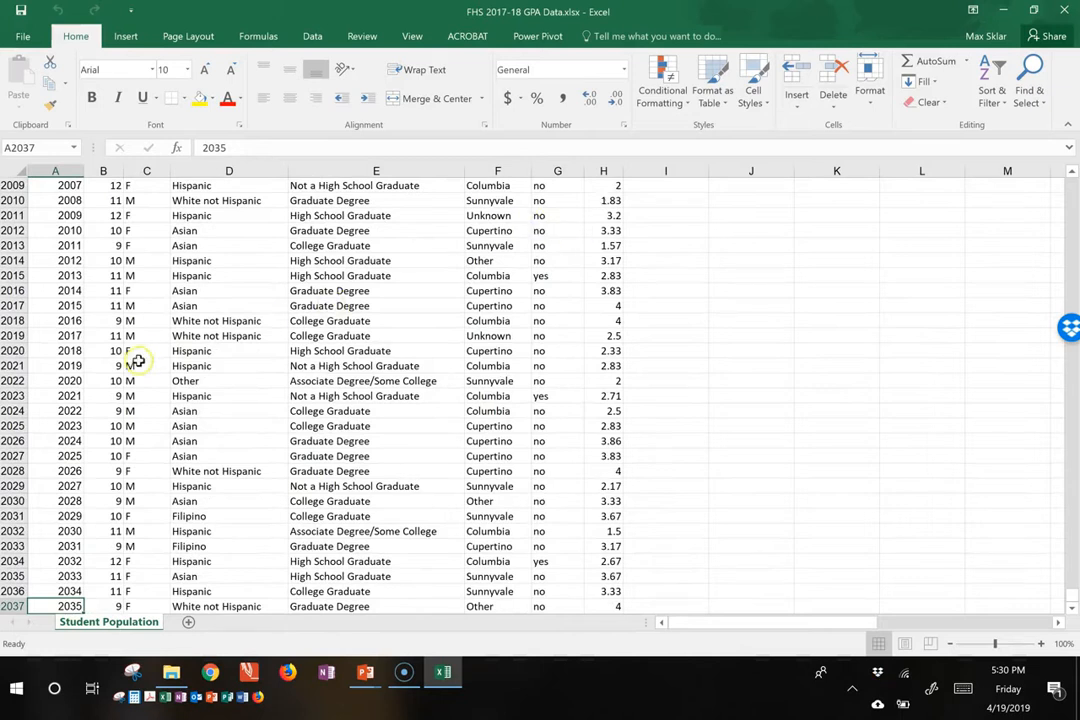
{"action": "scroll", "coordinate": [76, 316], "scroll_direction": "down", "scroll_amount": 1}
{"action": "scroll", "coordinate": [76, 316], "scroll_direction": "down", "scroll_amount": 1}
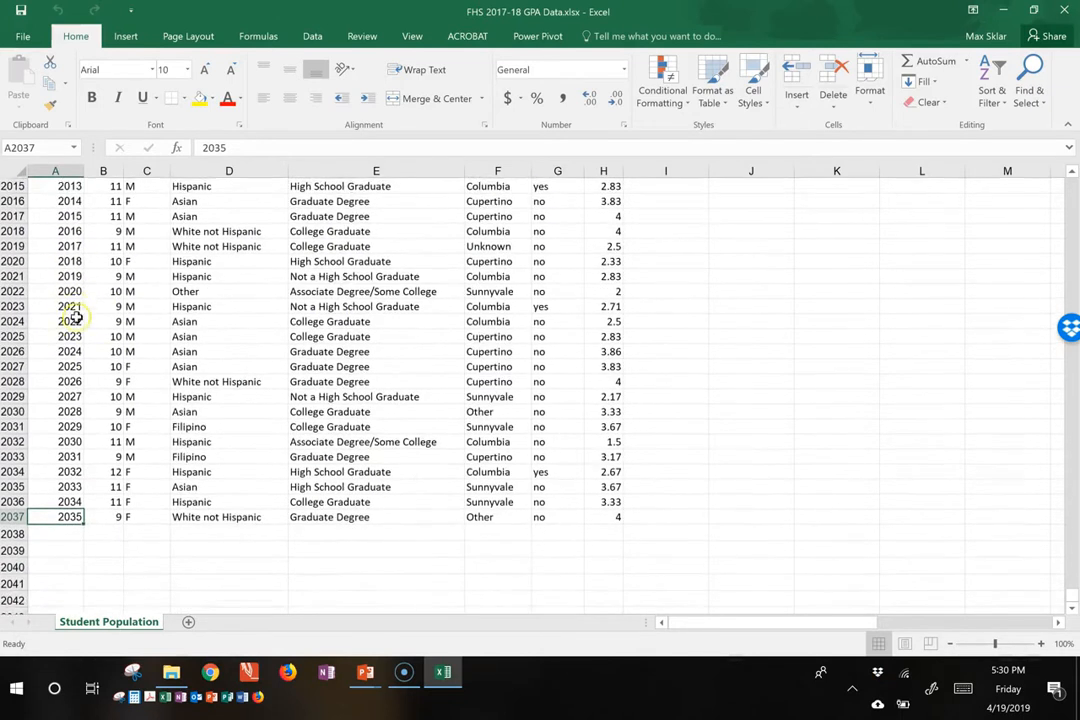
{"action": "scroll", "coordinate": [79, 534], "scroll_direction": "down", "scroll_amount": 2}
{"action": "scroll", "coordinate": [82, 530], "scroll_direction": "down", "scroll_amount": 5}
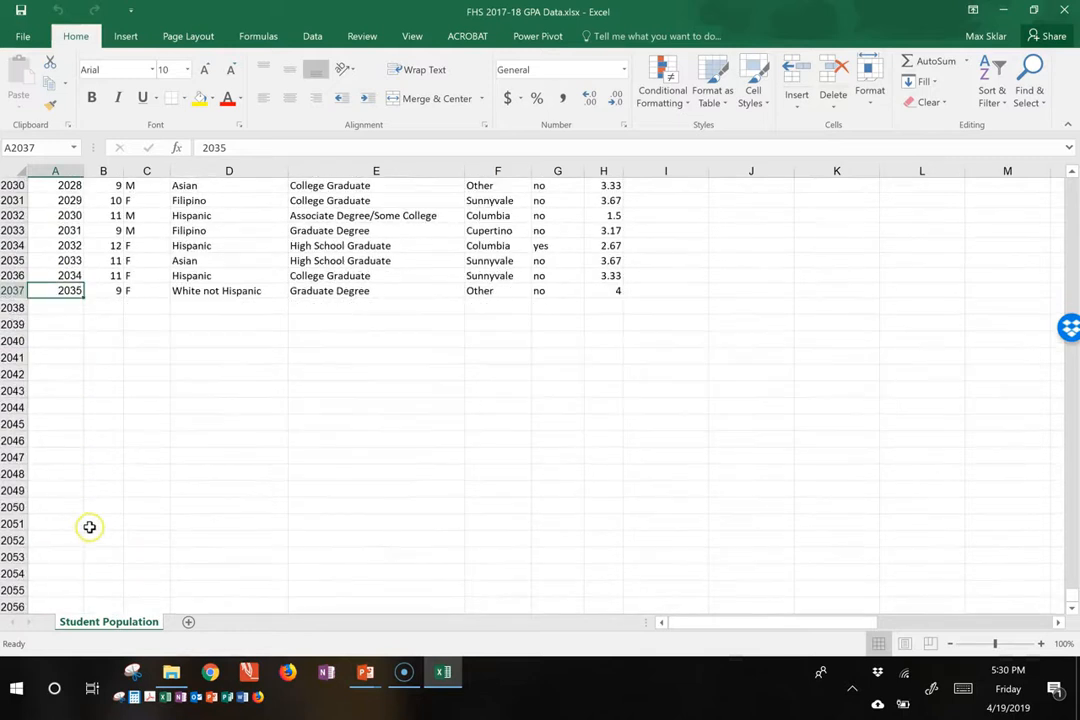
{"action": "scroll", "coordinate": [88, 526], "scroll_direction": "up", "scroll_amount": 6}
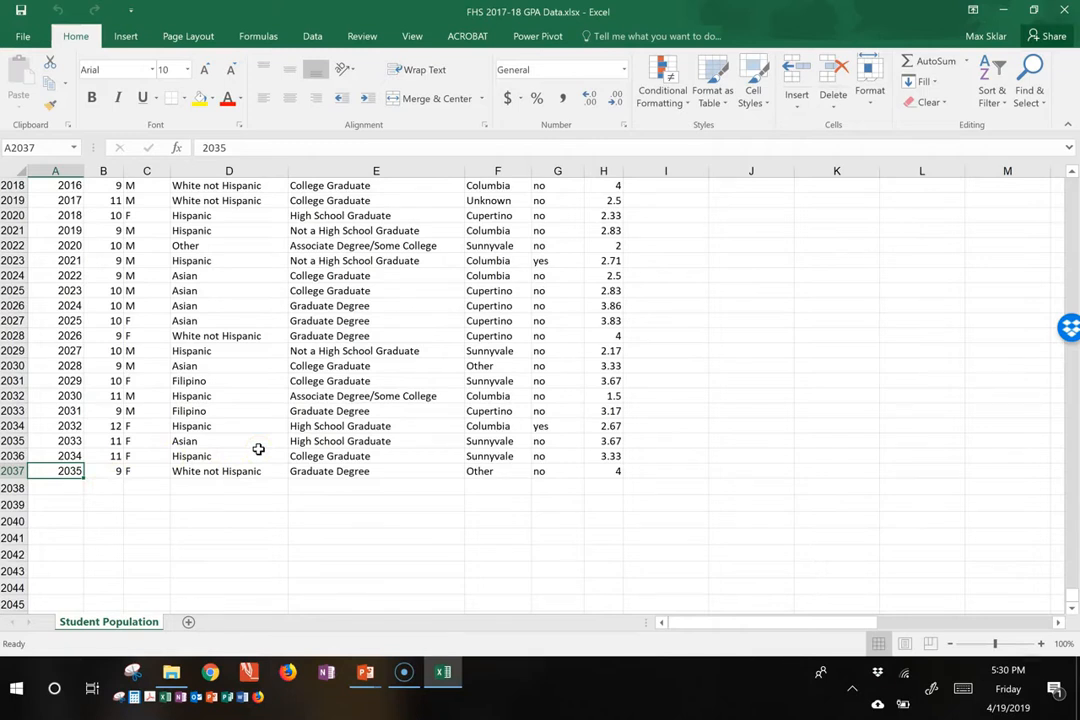
{"action": "key", "text": "ctrl+Home"}
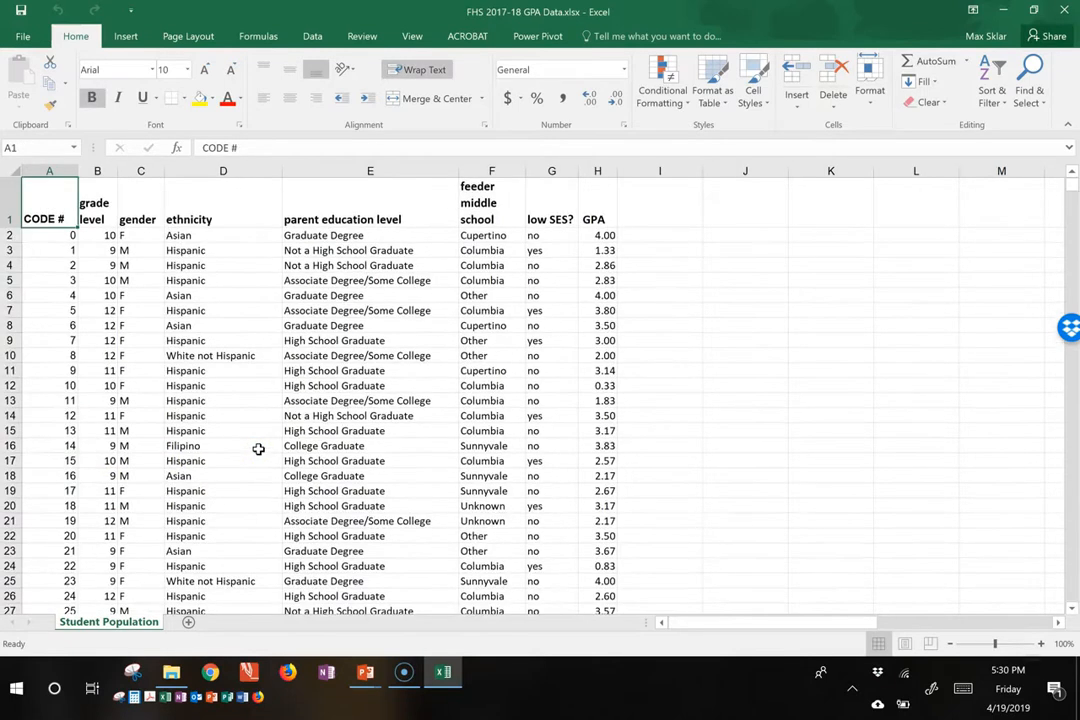
Step: Check whether the header row stays in view when moving through the student records
{"action": "key", "text": "Down"}
{"action": "key", "text": "Up"}
{"action": "key", "text": "Down"}
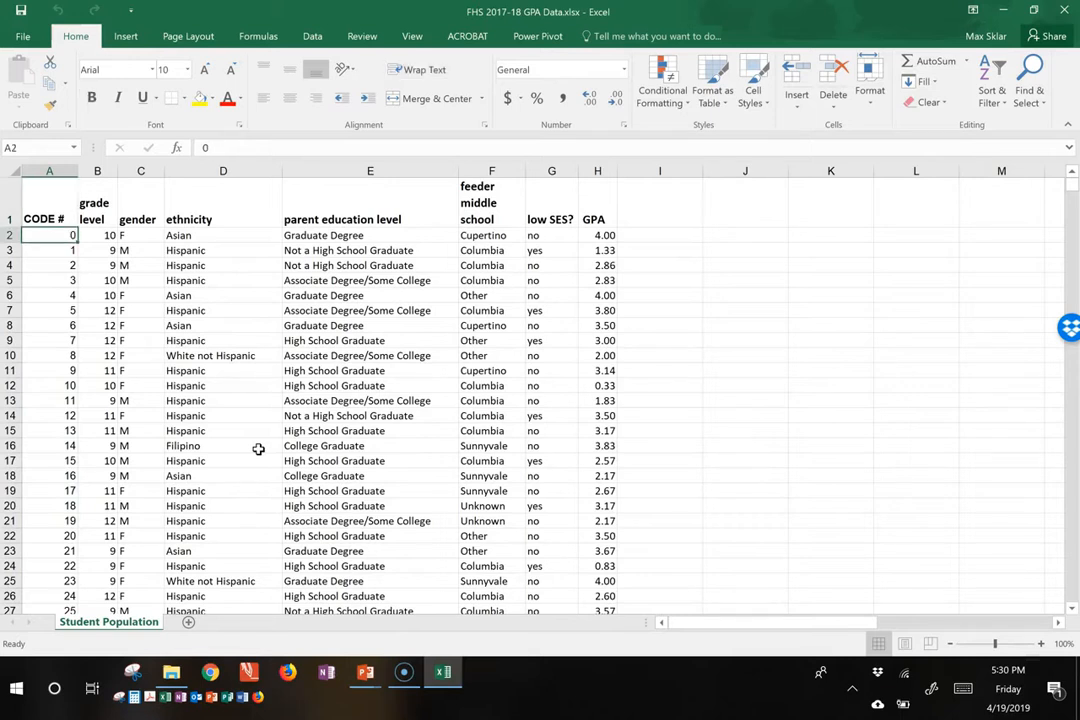
{"action": "scroll", "coordinate": [247, 443], "scroll_direction": "down", "scroll_amount": 4}
{"action": "scroll", "coordinate": [245, 442], "scroll_direction": "up", "scroll_amount": 5}
{"action": "left_click", "coordinate": [48, 207]}
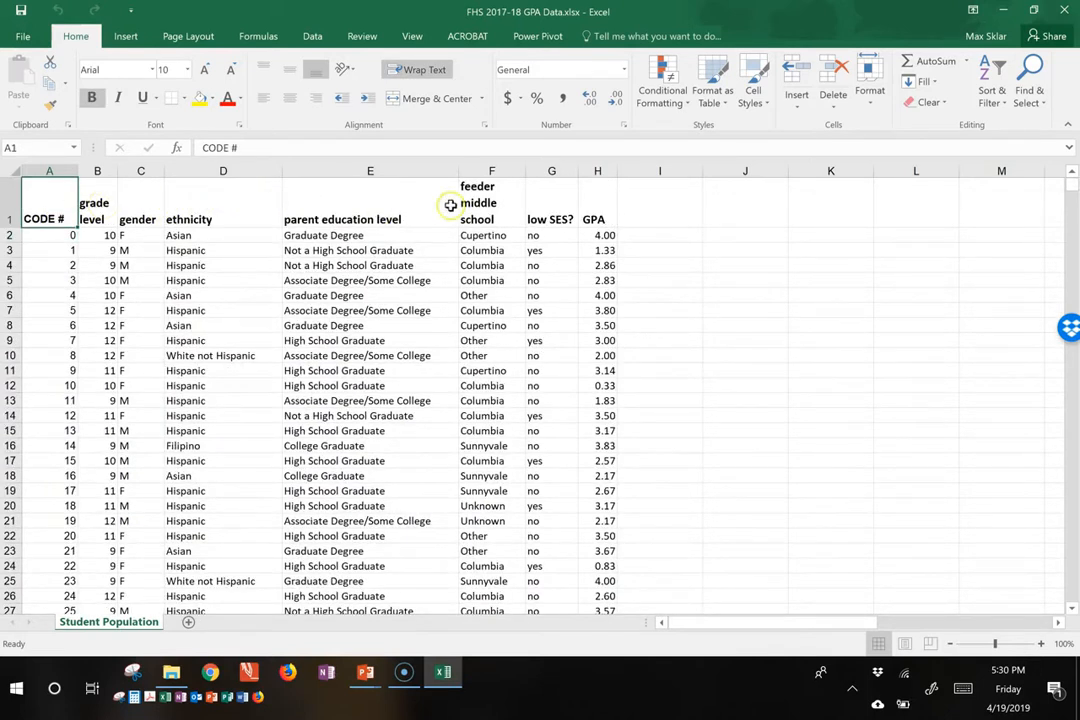
{"action": "key", "text": "Down"}
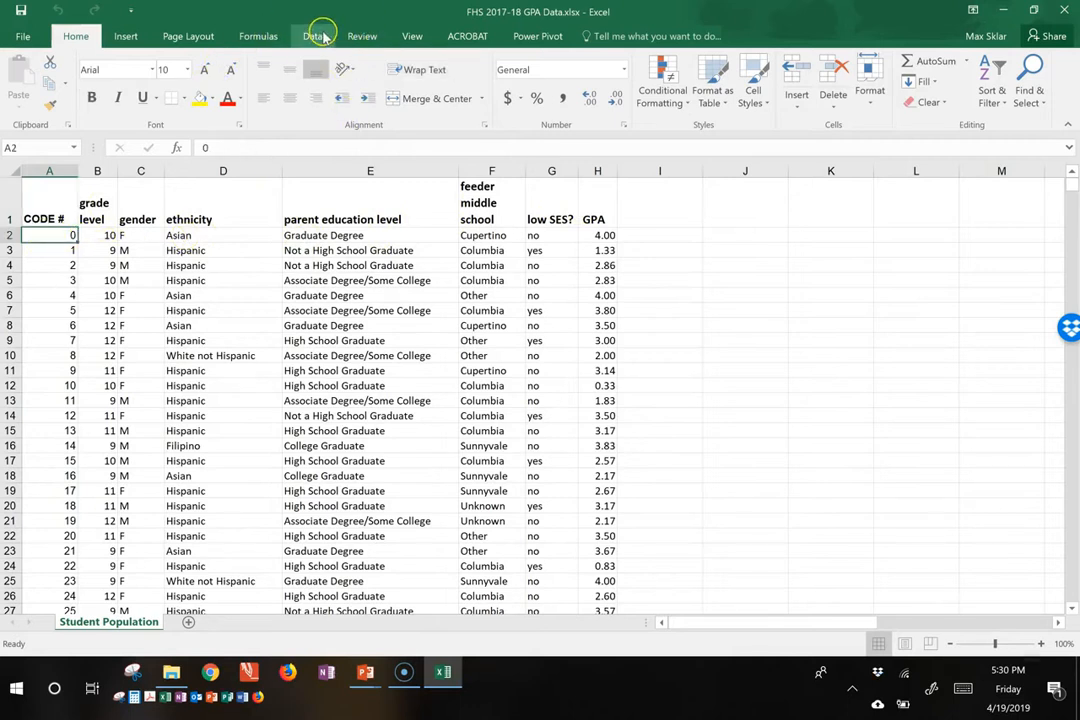
{"action": "left_click", "coordinate": [412, 36]}
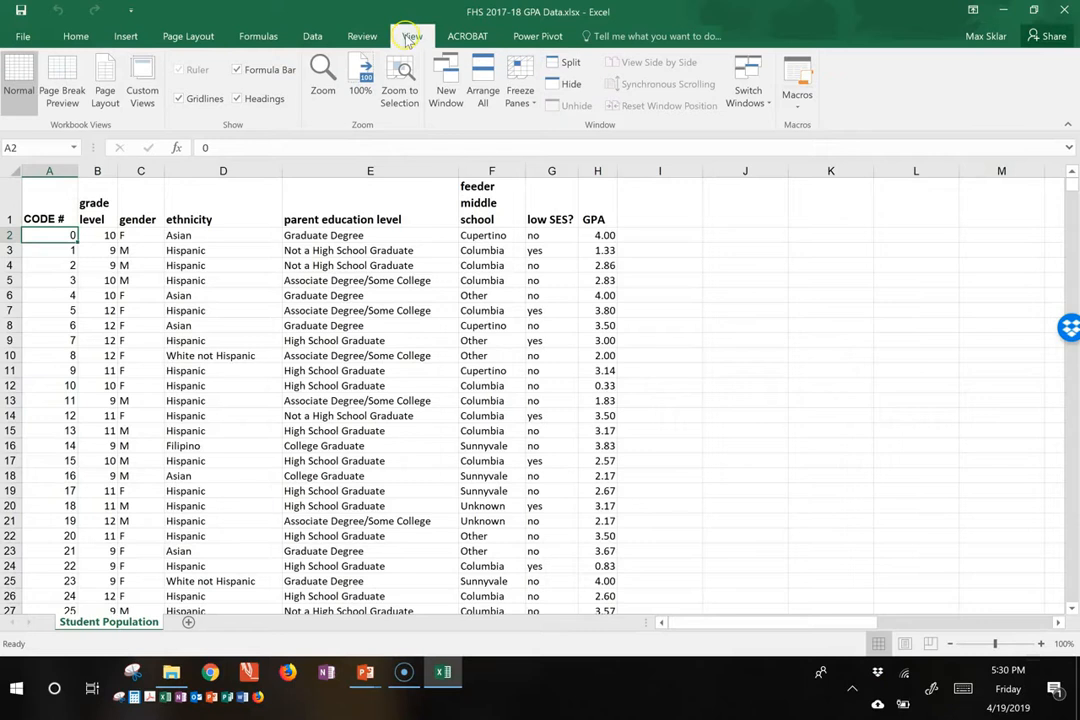
{"action": "left_click", "coordinate": [358, 36]}
{"action": "left_click", "coordinate": [318, 36]}
{"action": "left_click", "coordinate": [258, 36]}
{"action": "left_click", "coordinate": [175, 36]}
{"action": "left_click", "coordinate": [124, 36]}
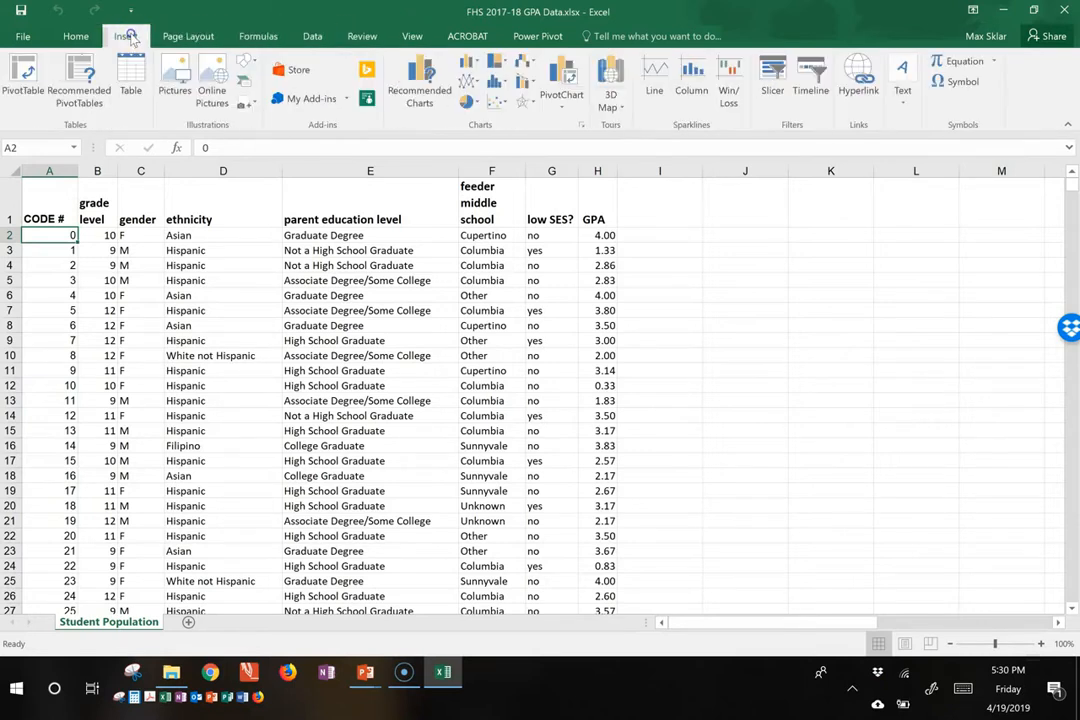
{"action": "left_click", "coordinate": [76, 38]}
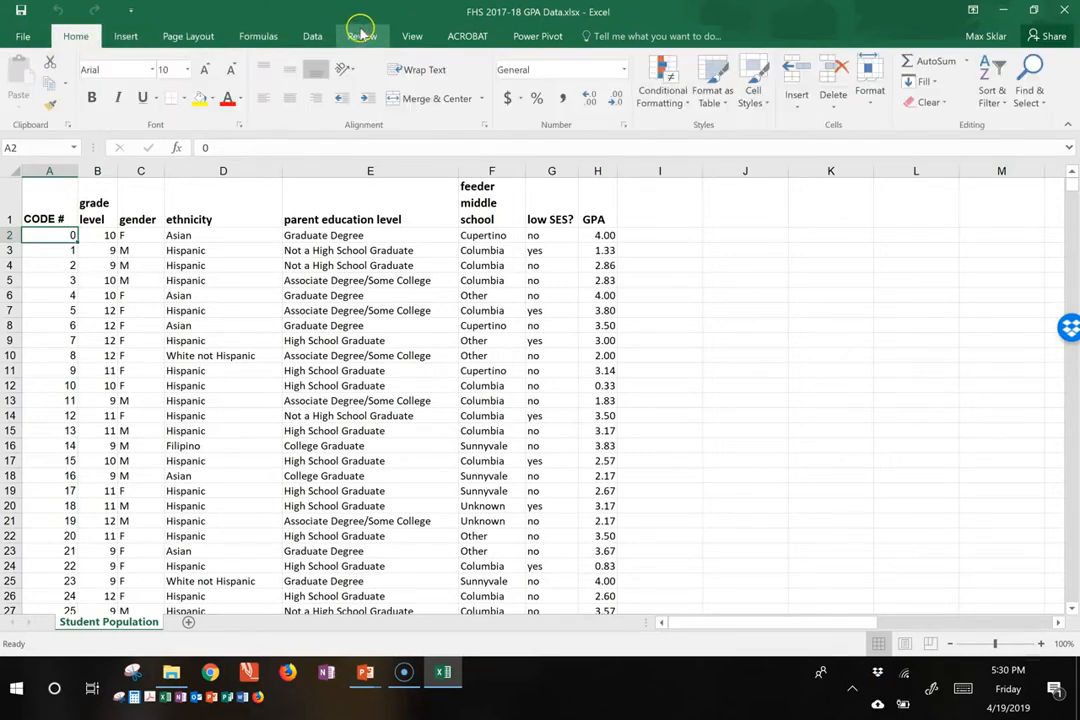
Step: Freeze the panes at cell C3, locking rows 1–2 and columns A–B, and check the effect on the records
{"action": "left_click", "coordinate": [410, 37]}
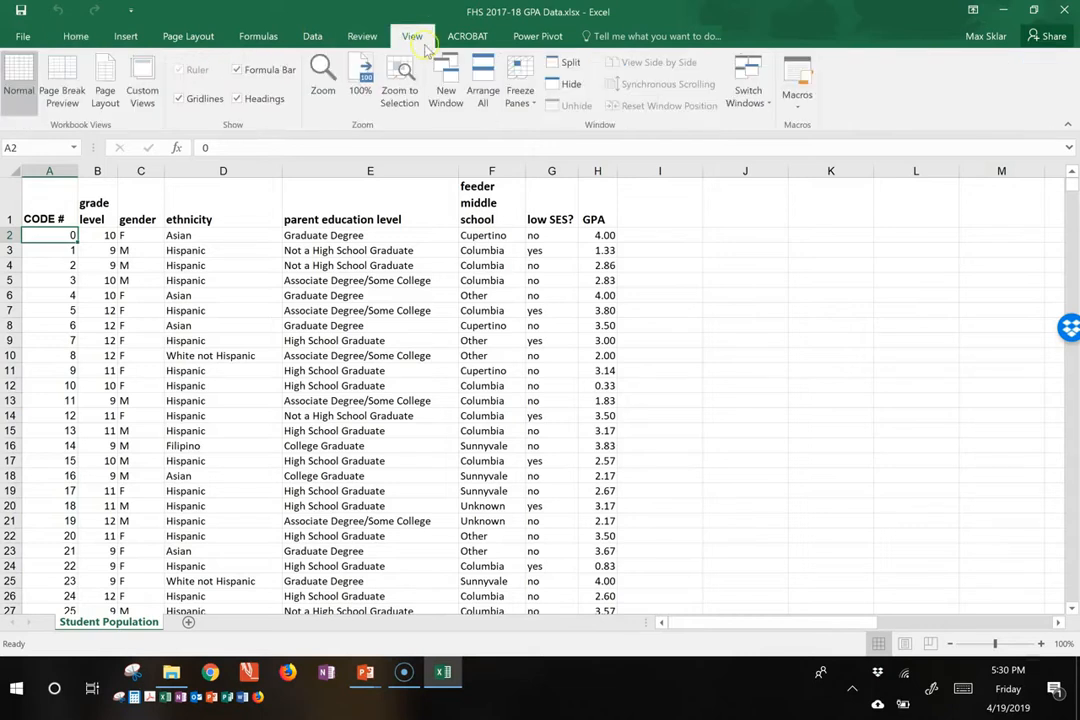
{"action": "left_click", "coordinate": [521, 112]}
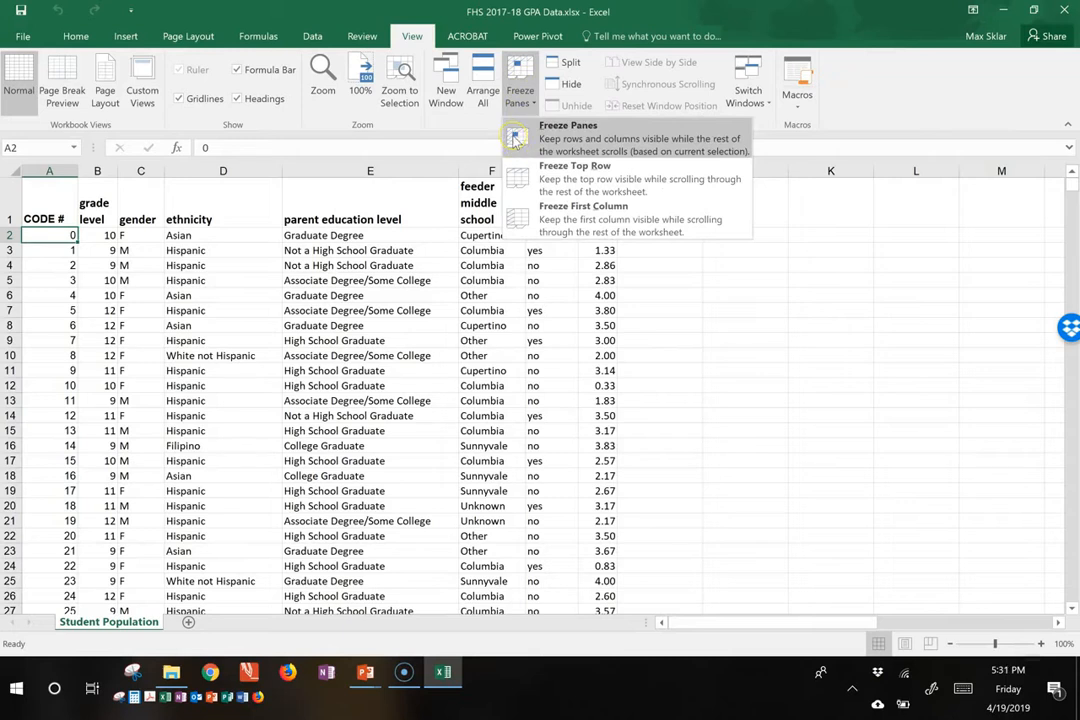
{"action": "left_click", "coordinate": [101, 238]}
{"action": "left_click", "coordinate": [107, 237]}
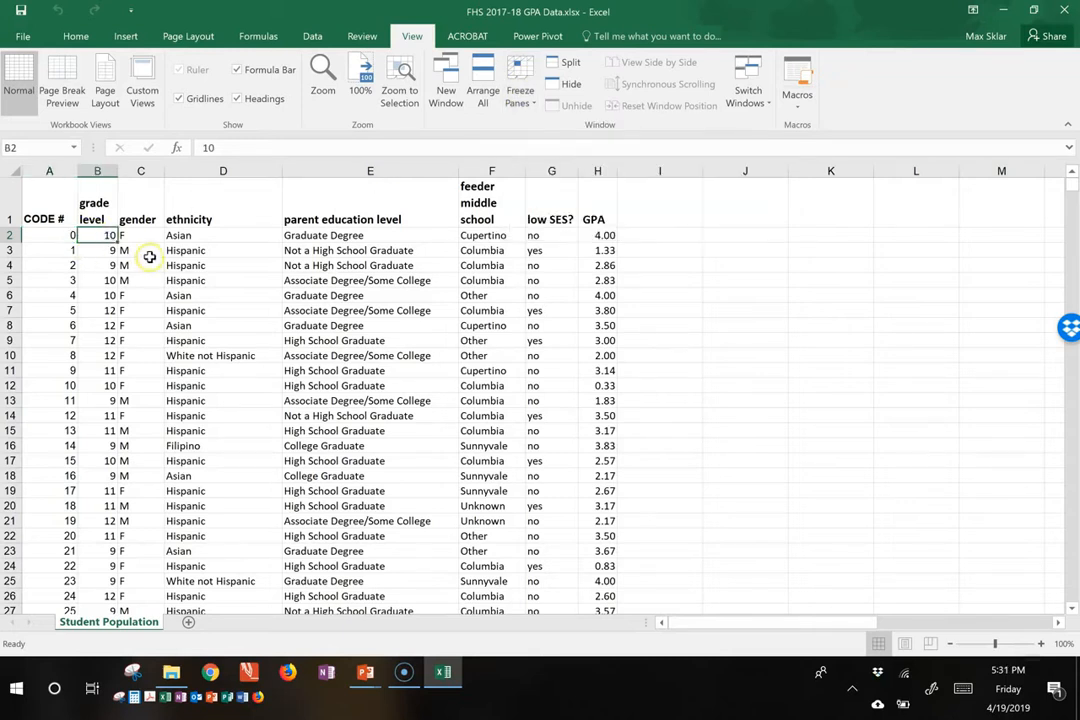
{"action": "left_click", "coordinate": [148, 251]}
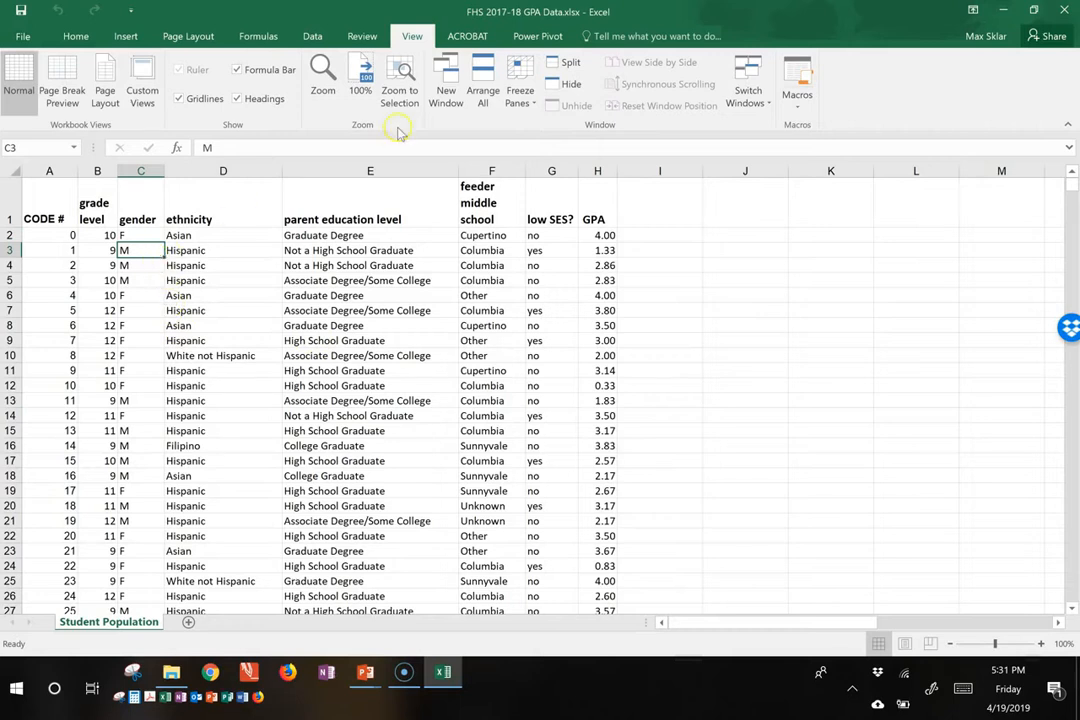
{"action": "left_click", "coordinate": [520, 92]}
{"action": "left_click", "coordinate": [547, 140]}
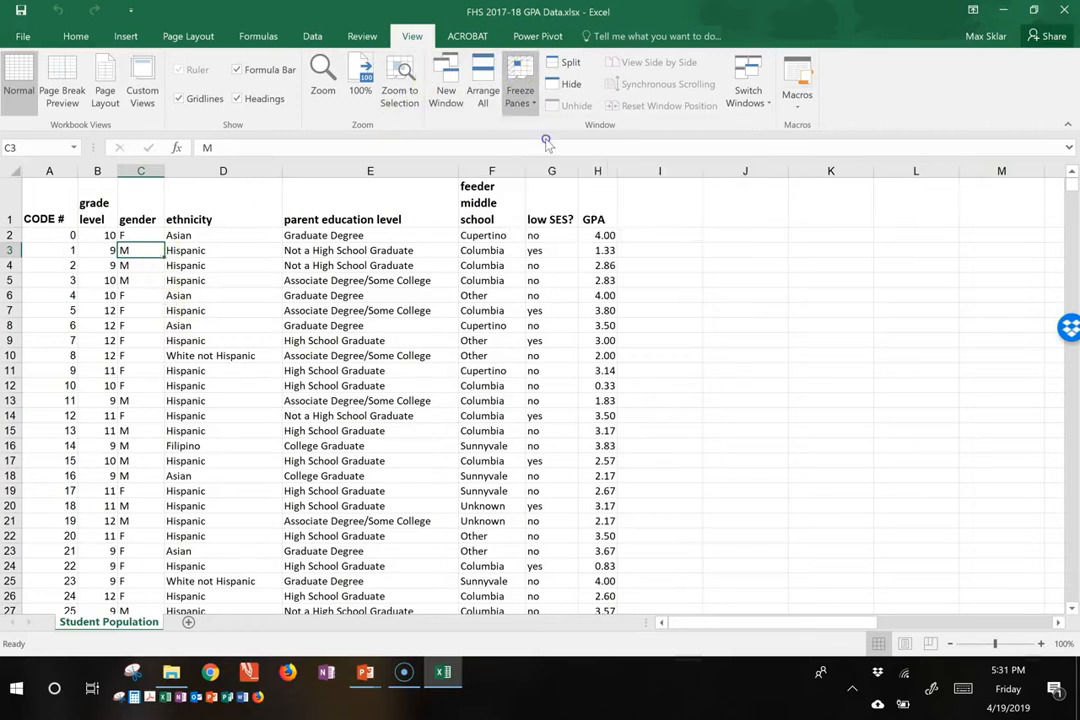
{"action": "scroll", "coordinate": [310, 275], "scroll_direction": "down", "scroll_amount": 1}
{"action": "scroll", "coordinate": [307, 280], "scroll_direction": "down", "scroll_amount": 3}
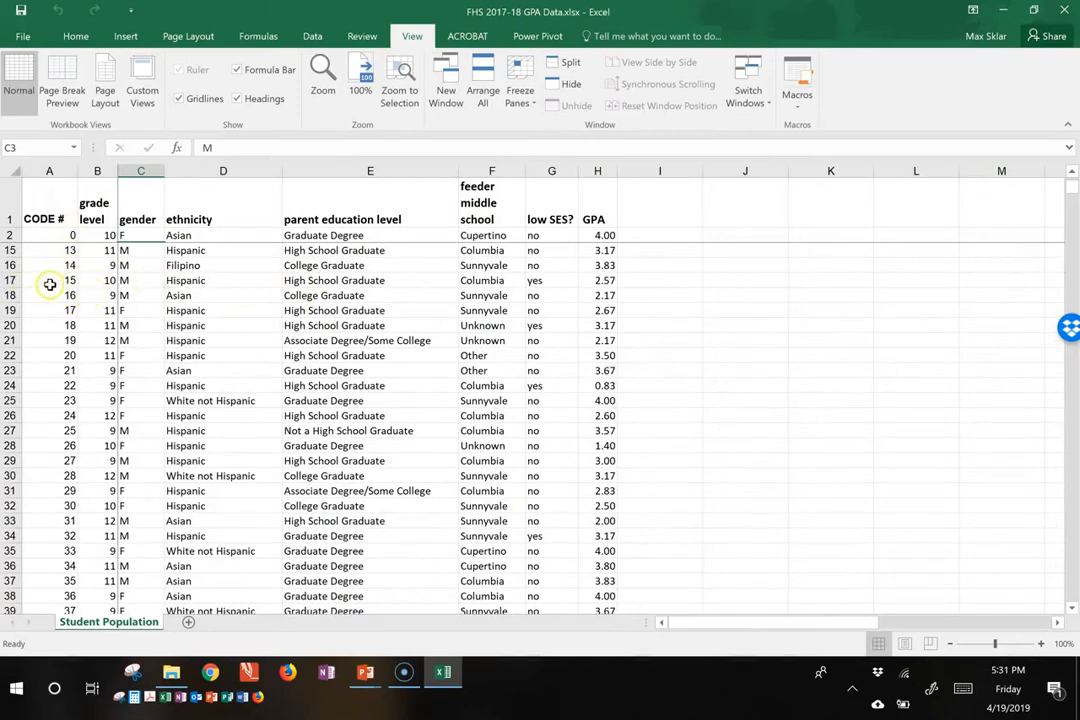
{"action": "scroll", "coordinate": [224, 297], "scroll_direction": "up", "scroll_amount": 5}
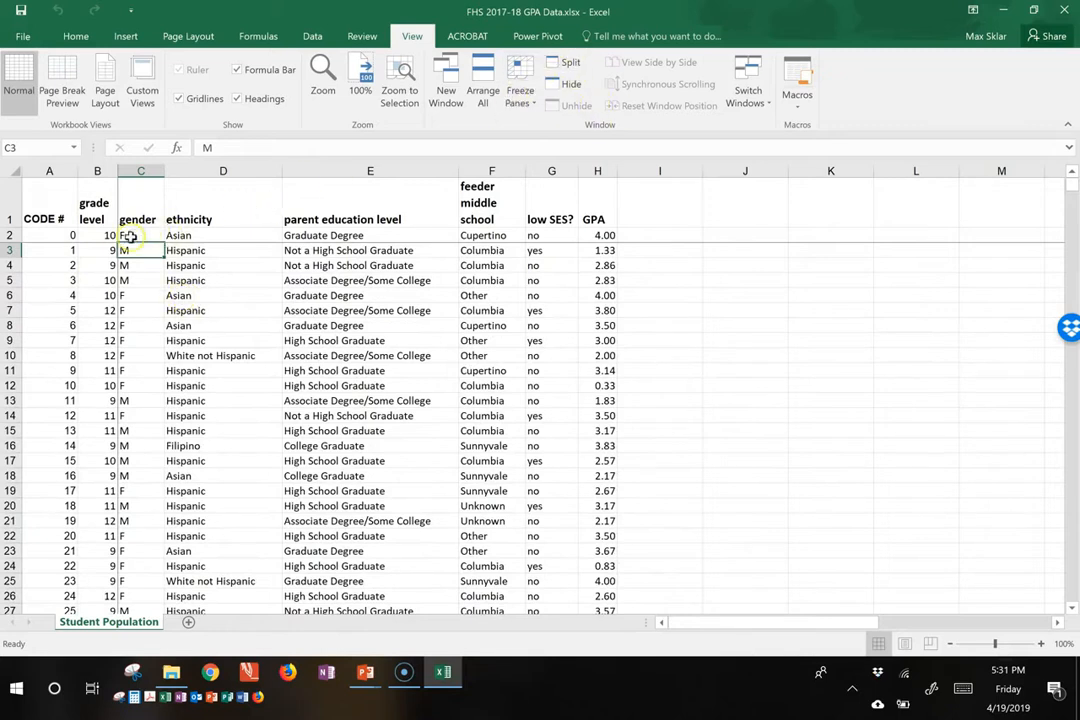
Step: Unfreeze the current panes and freeze them again at cell A2 so only header row 1 is locked
{"action": "left_click", "coordinate": [70, 233]}
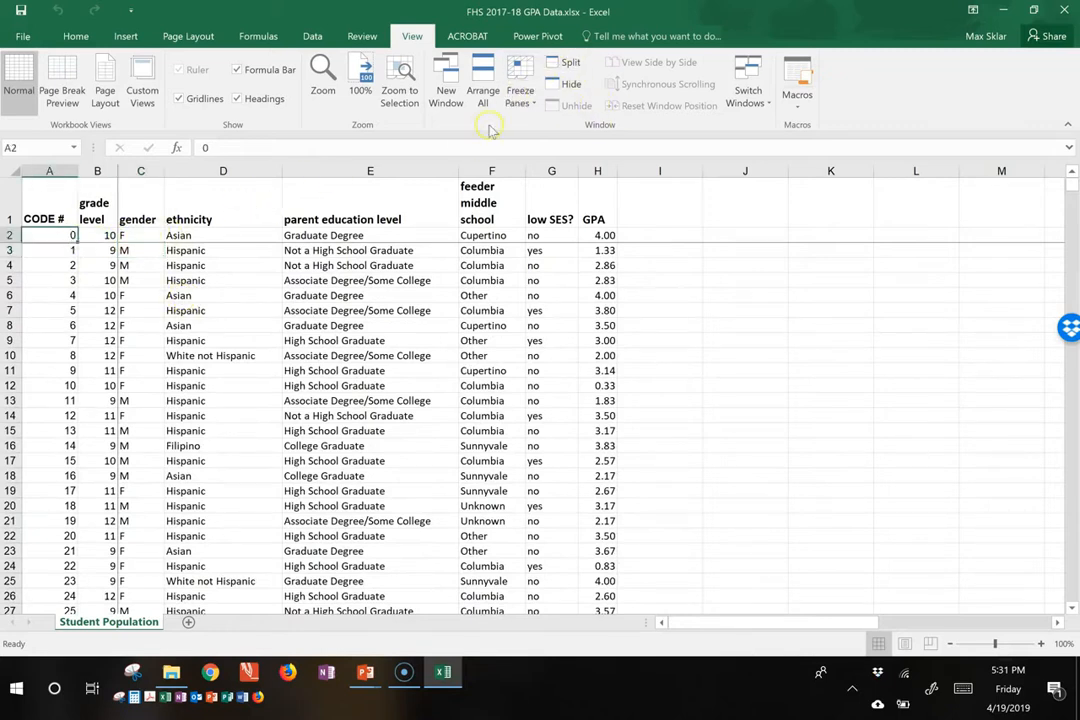
{"action": "left_click", "coordinate": [516, 78]}
{"action": "left_click", "coordinate": [535, 128]}
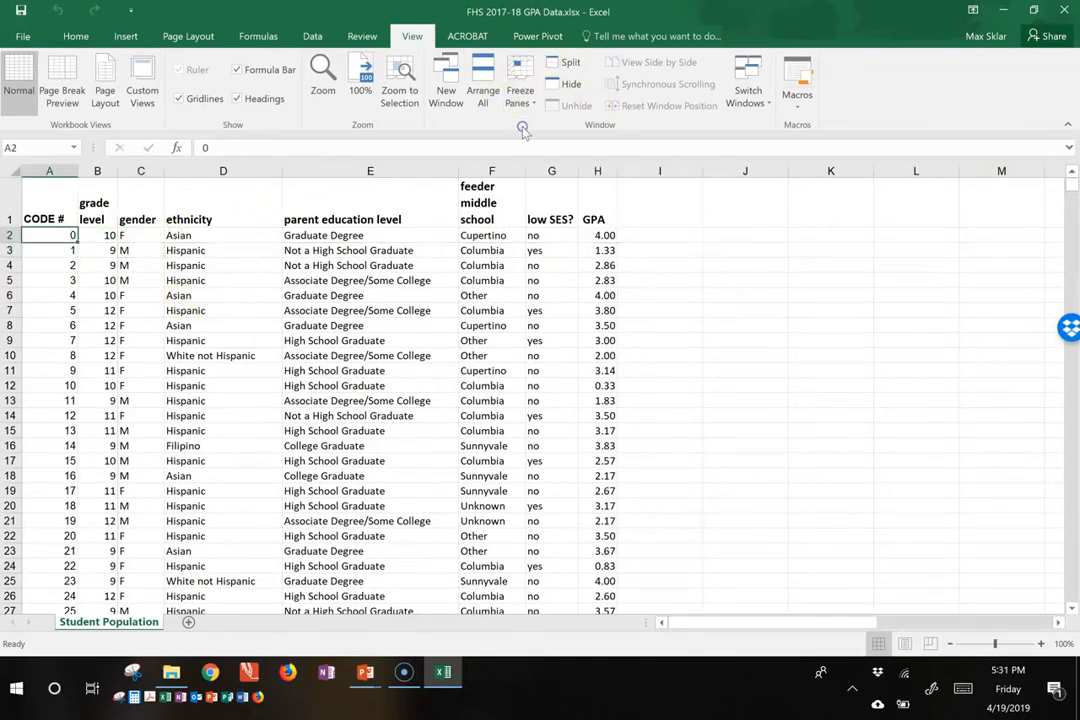
{"action": "left_click", "coordinate": [520, 85]}
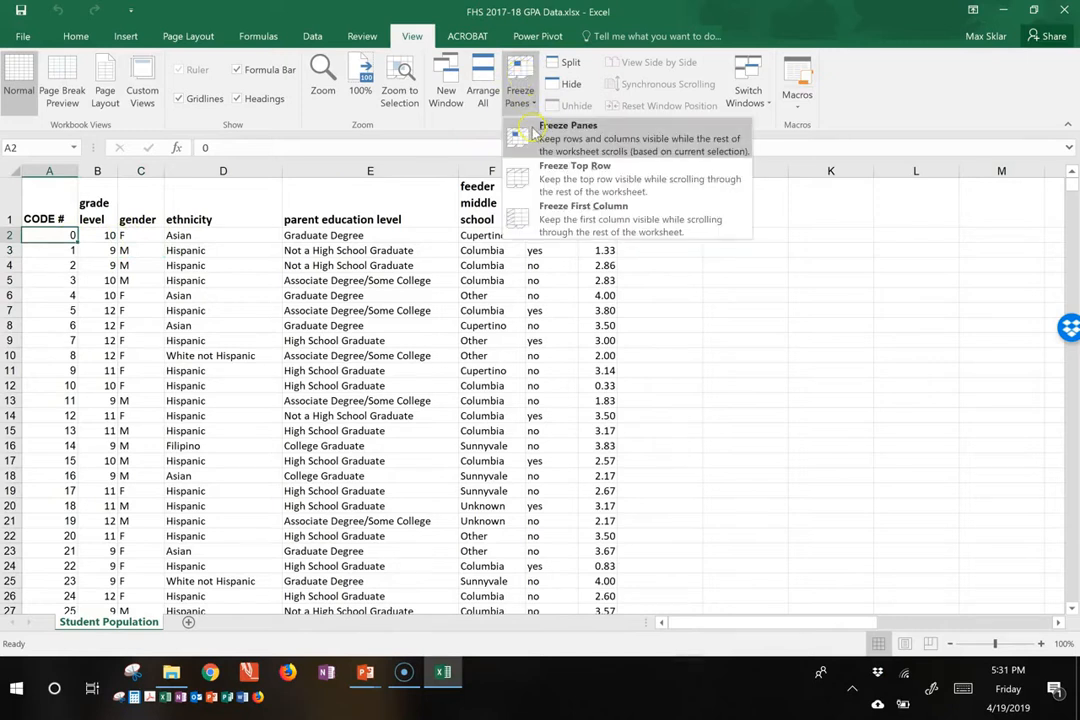
{"action": "left_click", "coordinate": [533, 128]}
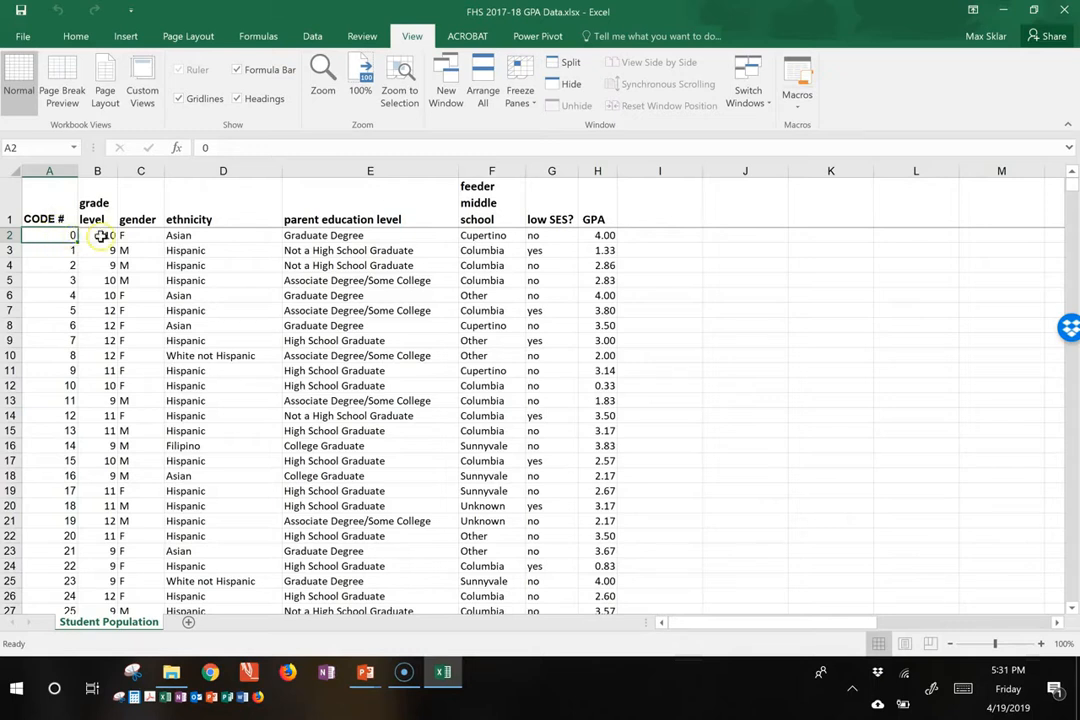
Step: Check whether the header row stays in view through the student records, and return to the first record
{"action": "scroll", "coordinate": [184, 288], "scroll_direction": "down", "scroll_amount": 2}
{"action": "scroll", "coordinate": [184, 288], "scroll_direction": "down", "scroll_amount": 3}
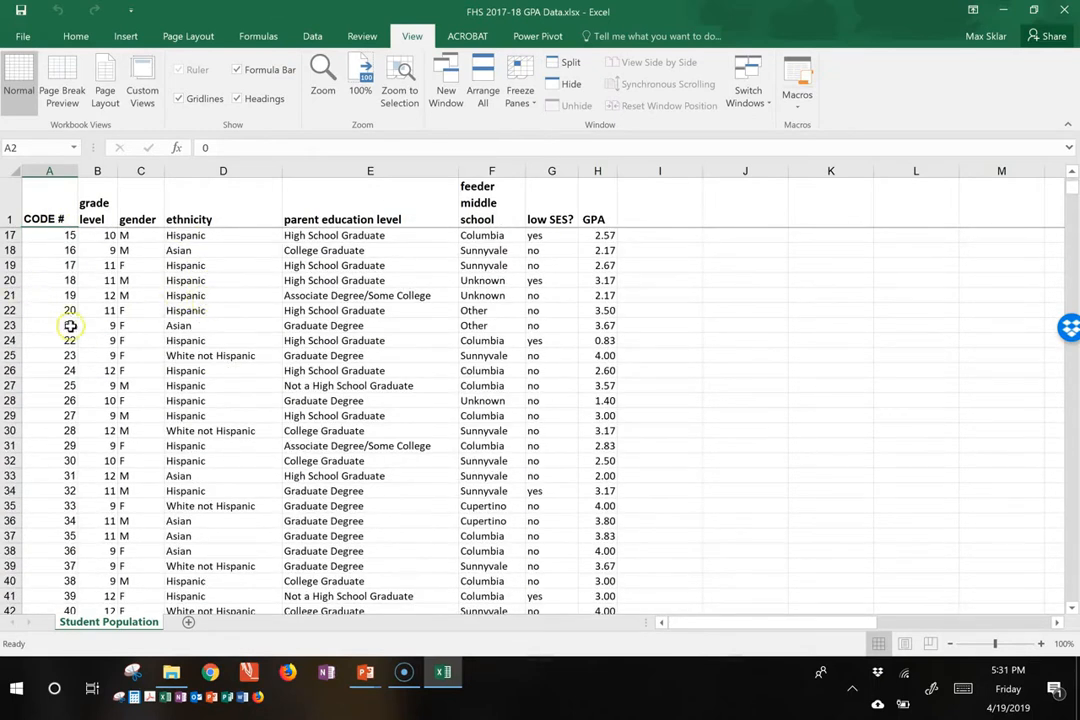
{"action": "scroll", "coordinate": [77, 330], "scroll_direction": "down", "scroll_amount": 4}
{"action": "scroll", "coordinate": [70, 328], "scroll_direction": "down", "scroll_amount": 13}
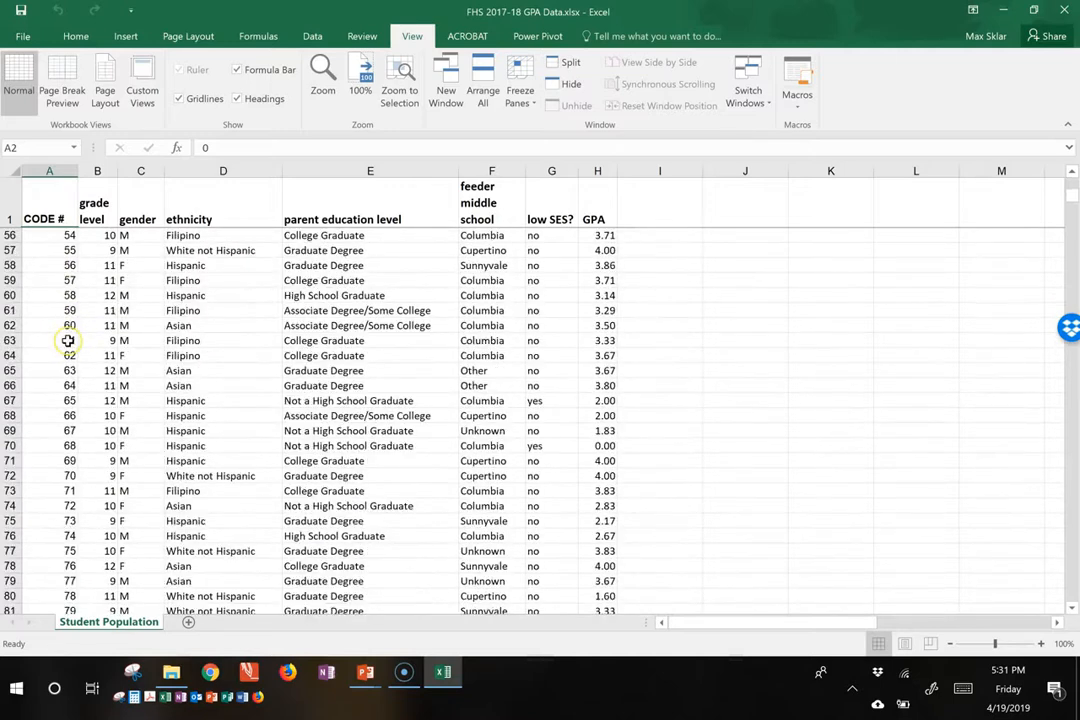
{"action": "scroll", "coordinate": [68, 341], "scroll_direction": "down", "scroll_amount": 2}
{"action": "scroll", "coordinate": [78, 350], "scroll_direction": "down", "scroll_amount": 4}
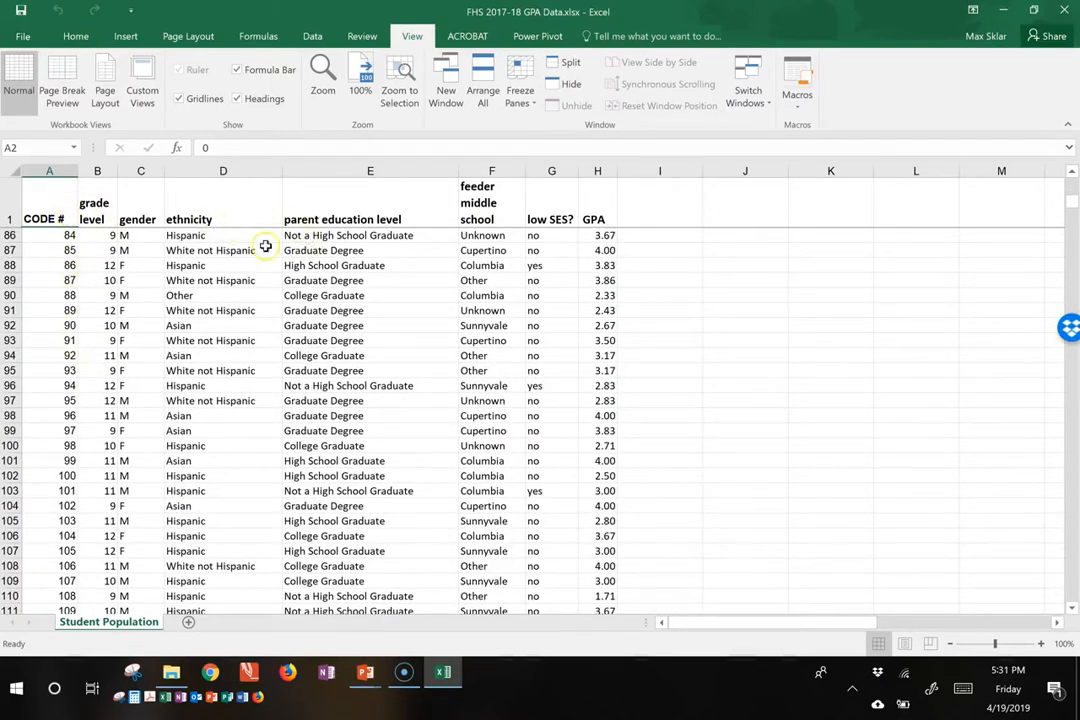
{"action": "scroll", "coordinate": [509, 288], "scroll_direction": "up", "scroll_amount": 19}
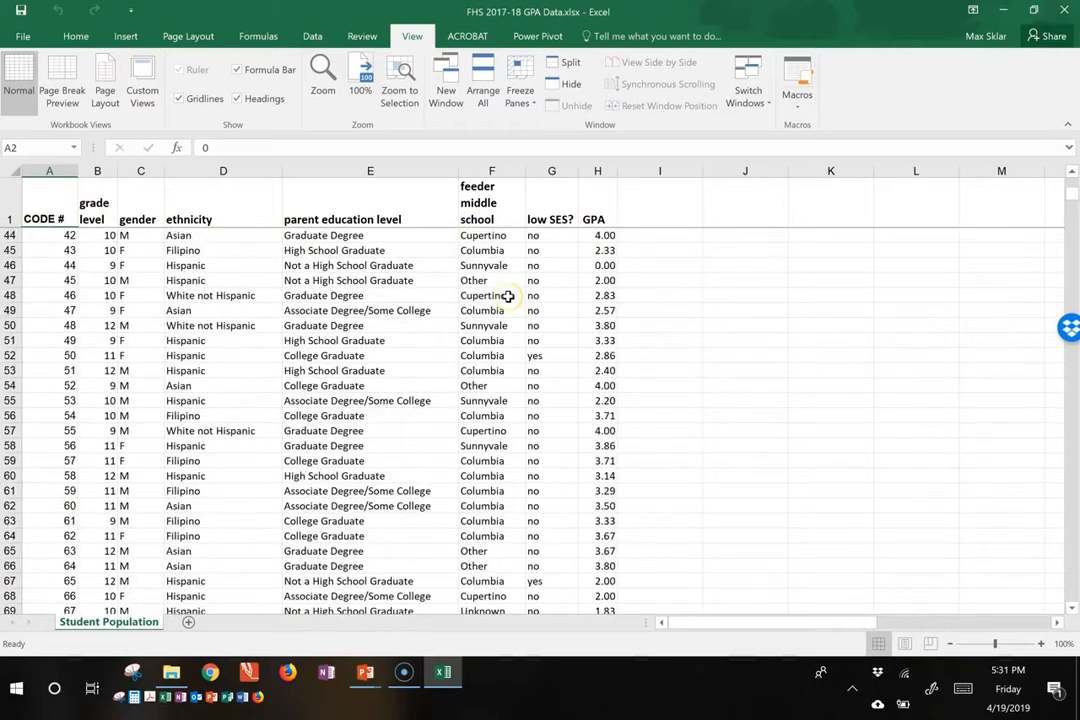
{"action": "scroll", "coordinate": [484, 295], "scroll_direction": "up", "scroll_amount": 9}
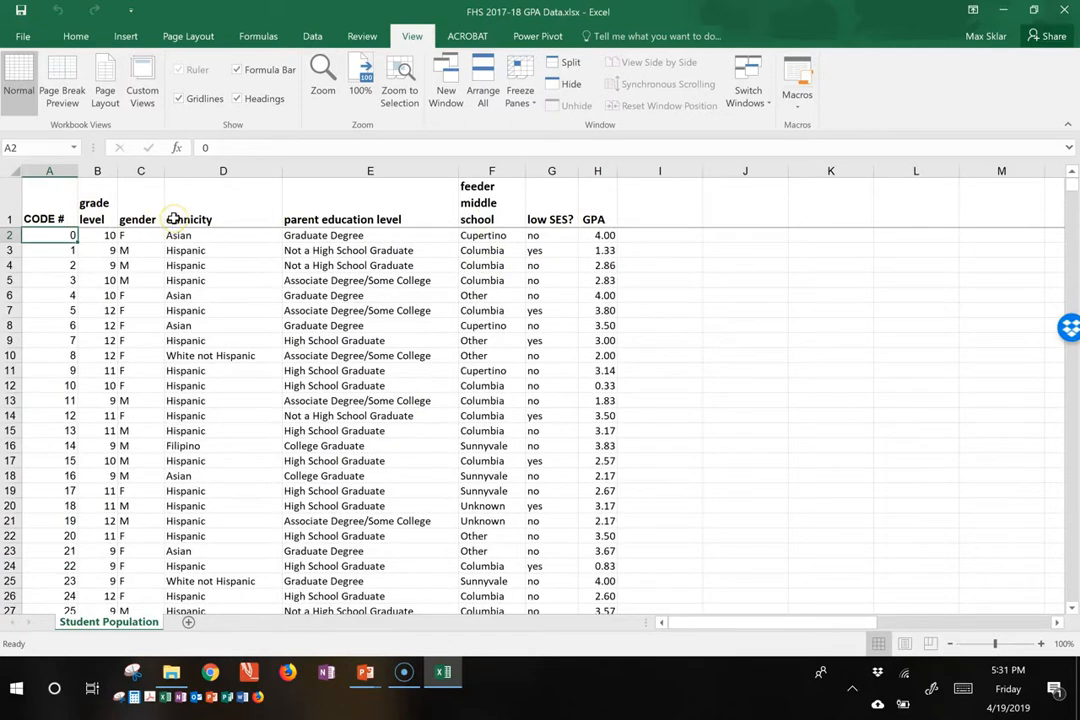
Step: Jump from the CODE # header to the last record in that column and return to cell A2
{"action": "left_click", "coordinate": [53, 212]}
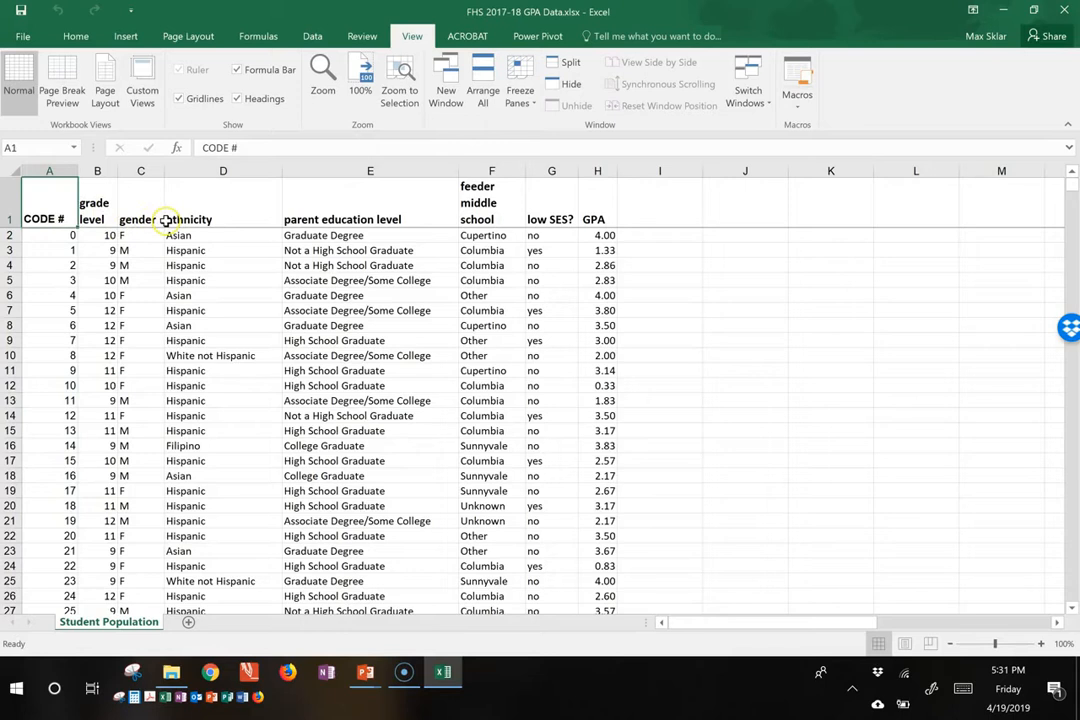
{"action": "key", "text": "Down"}
{"action": "key", "text": "ctrl+Down"}
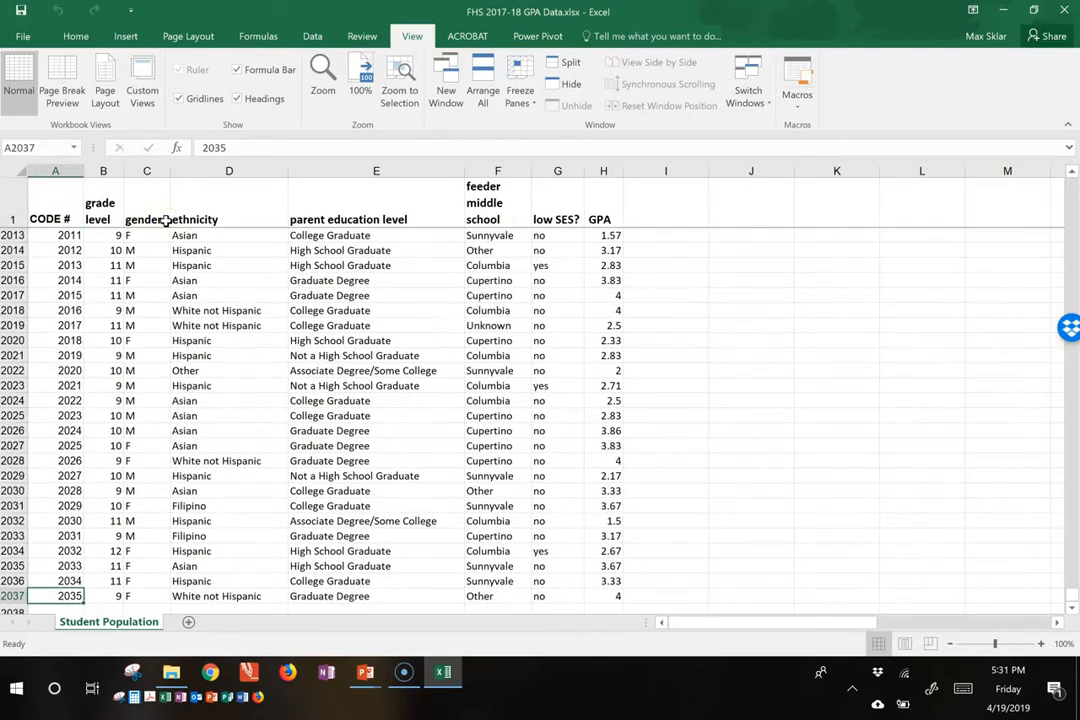
{"action": "key", "text": "ctrl+Up"}
{"action": "key", "text": "Down"}
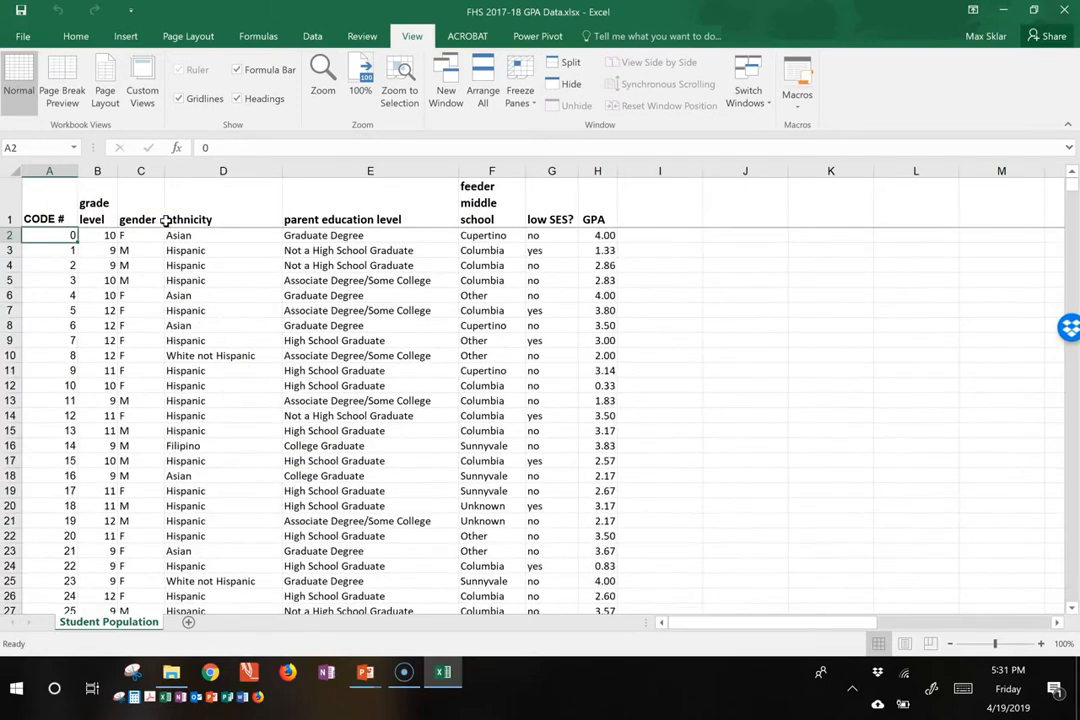
Step: Step across the first student record in row 2 from CODE # to the feeder middle school column
{"action": "key", "text": "Up"}
{"action": "key", "text": "Down"}
{"action": "key", "text": "Right"}
{"action": "key", "text": "Right"}
{"action": "key", "text": "Right"}
{"action": "key", "text": "Right"}
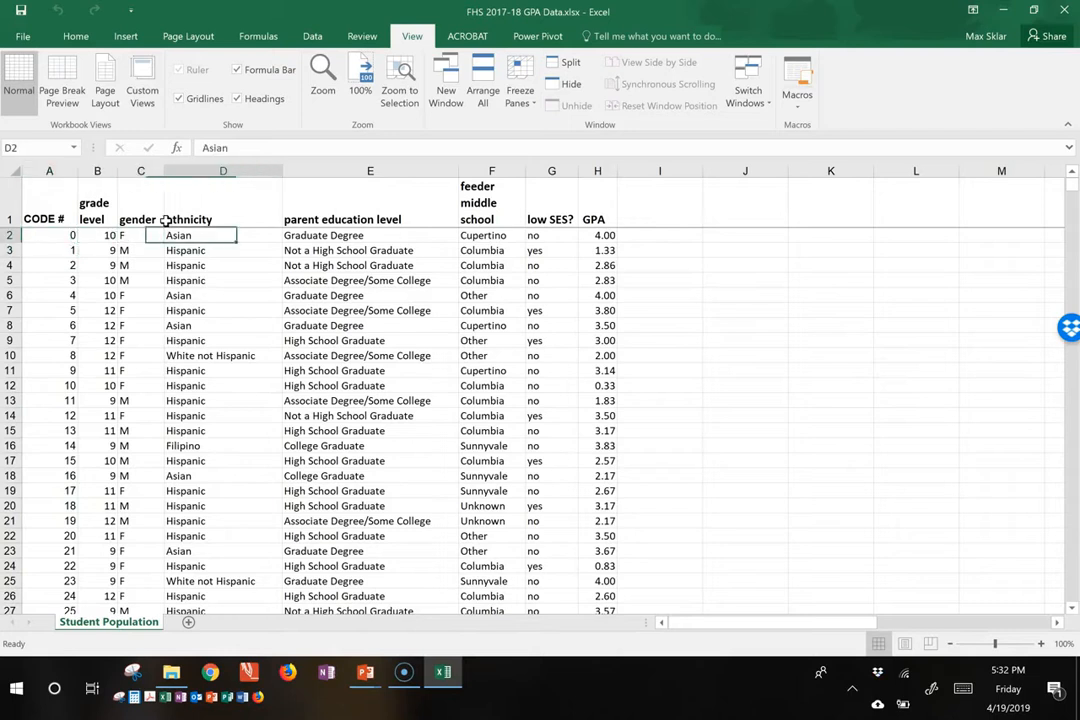
{"action": "key", "text": "Right"}
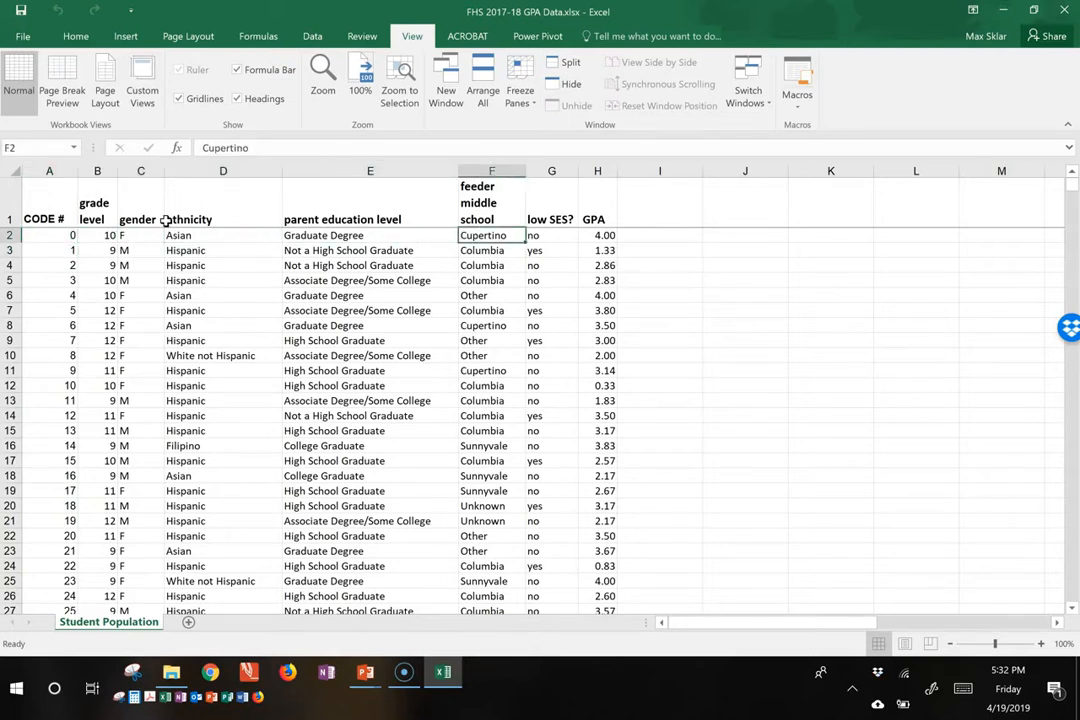
Step: Turn on filtering for the header row, starting from cell A1
{"action": "left_click", "coordinate": [38, 214]}
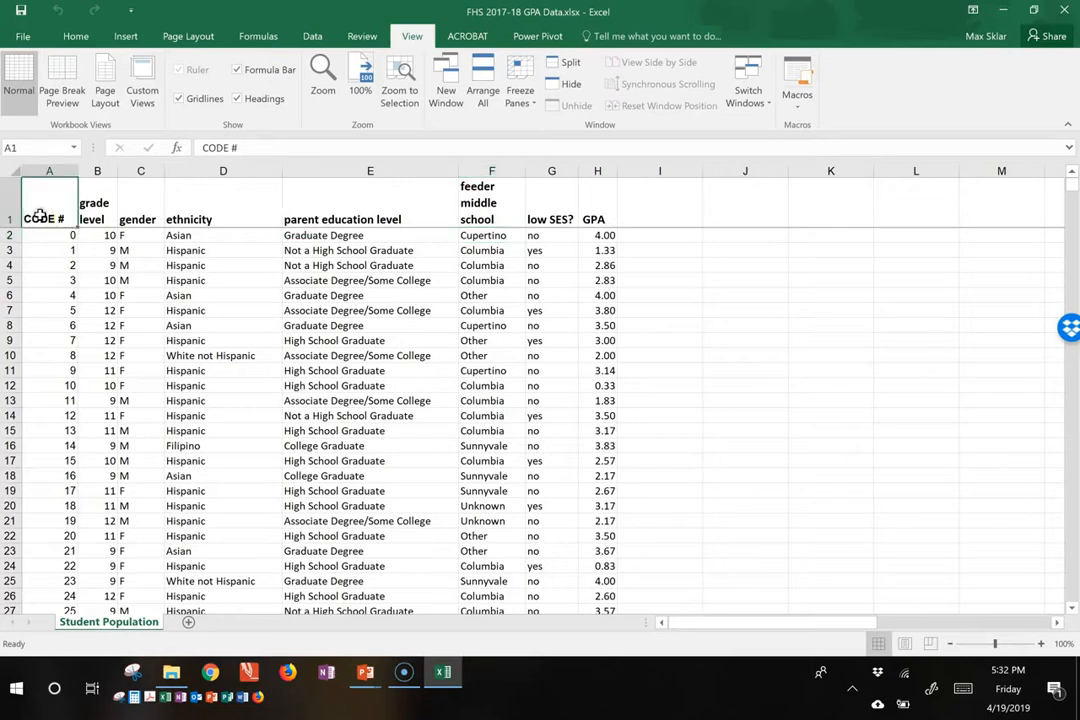
{"action": "left_click", "coordinate": [313, 37]}
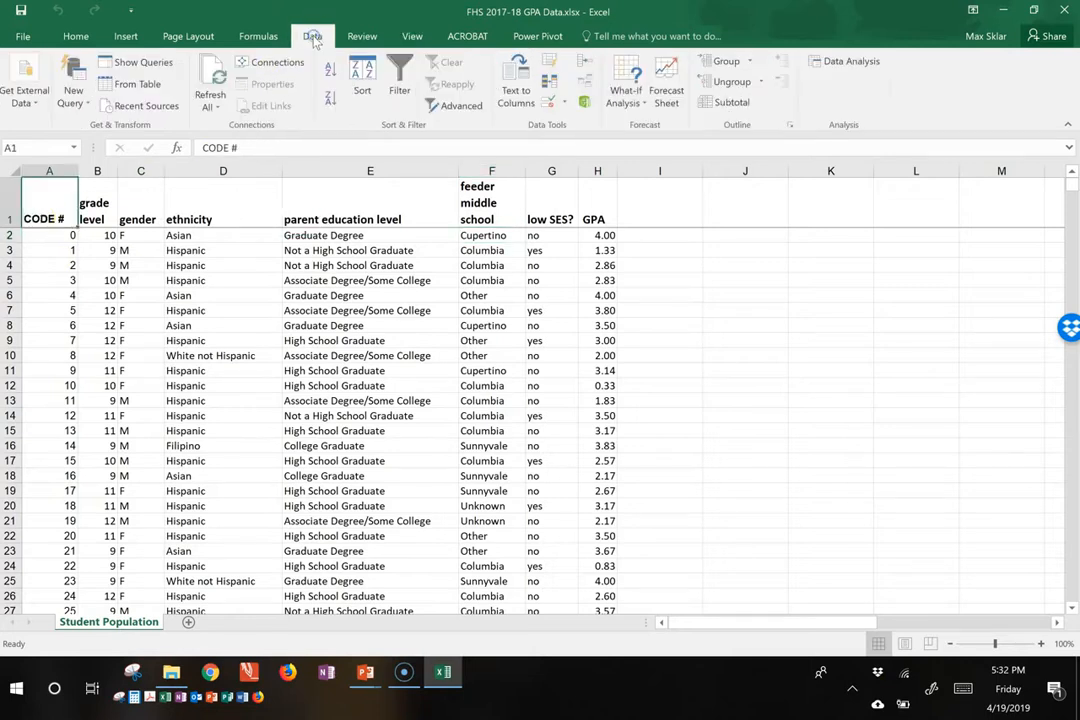
{"action": "left_click", "coordinate": [398, 80]}
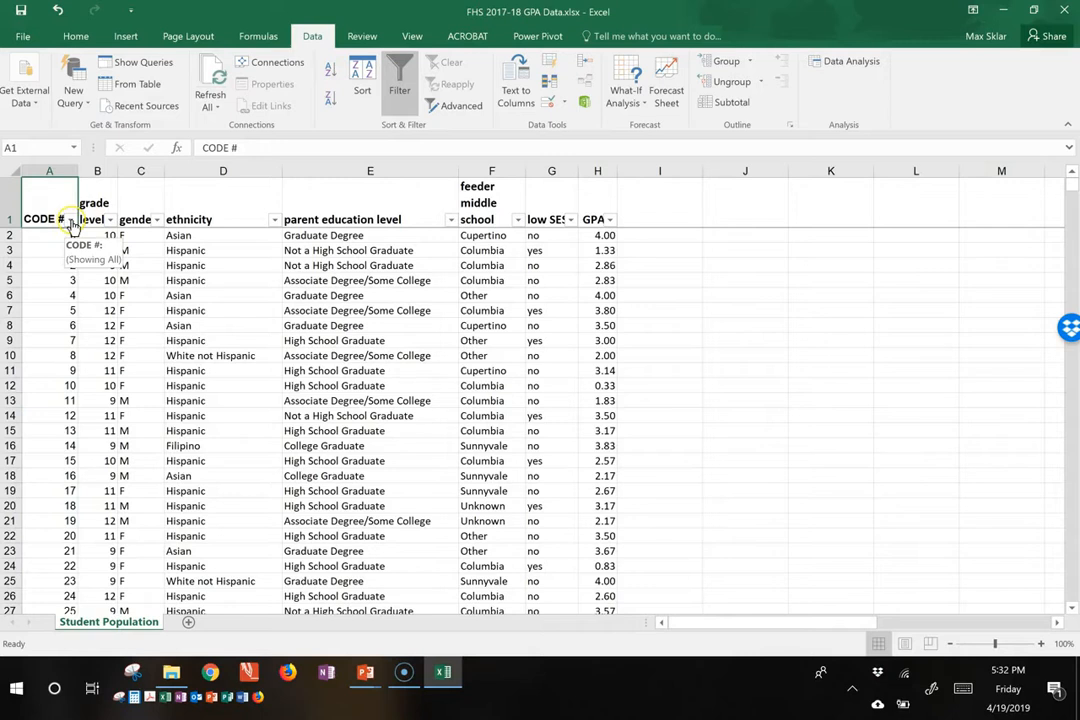
Step: Inspect the filter options for the CODE # column and close them without applying a filter
{"action": "left_click", "coordinate": [71, 220]}
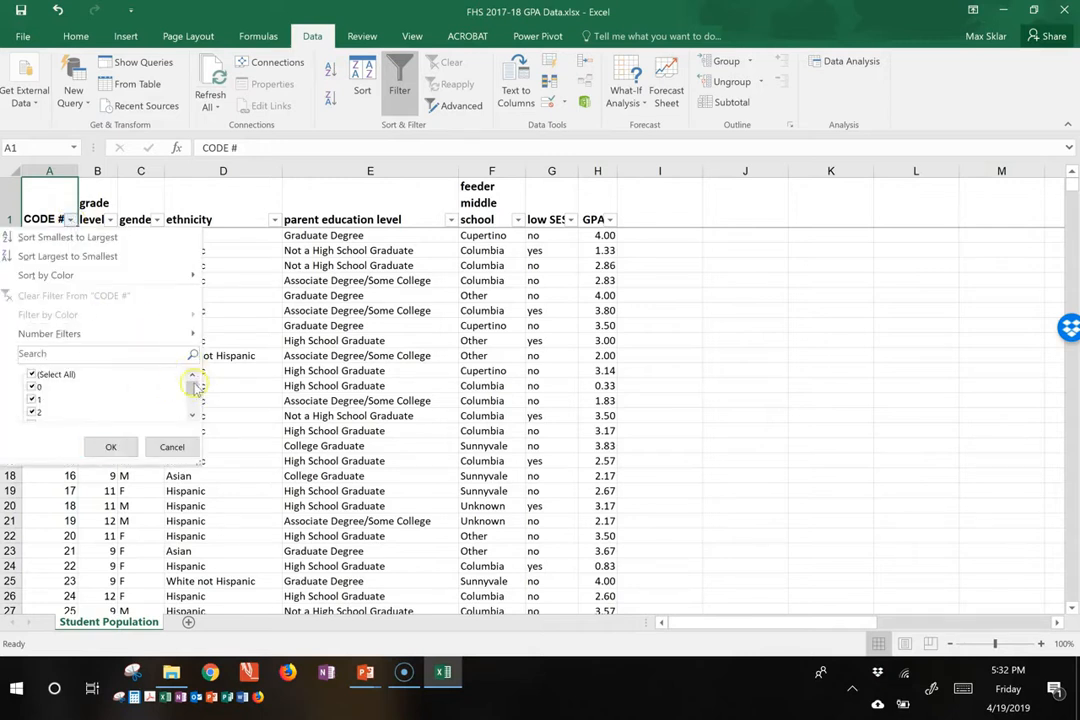
{"action": "mouse_move", "coordinate": [194, 390]}
{"action": "left_mouse_down"}
{"action": "mouse_move", "coordinate": [194, 406]}
{"action": "mouse_move", "coordinate": [190, 383]}
{"action": "left_mouse_up"}
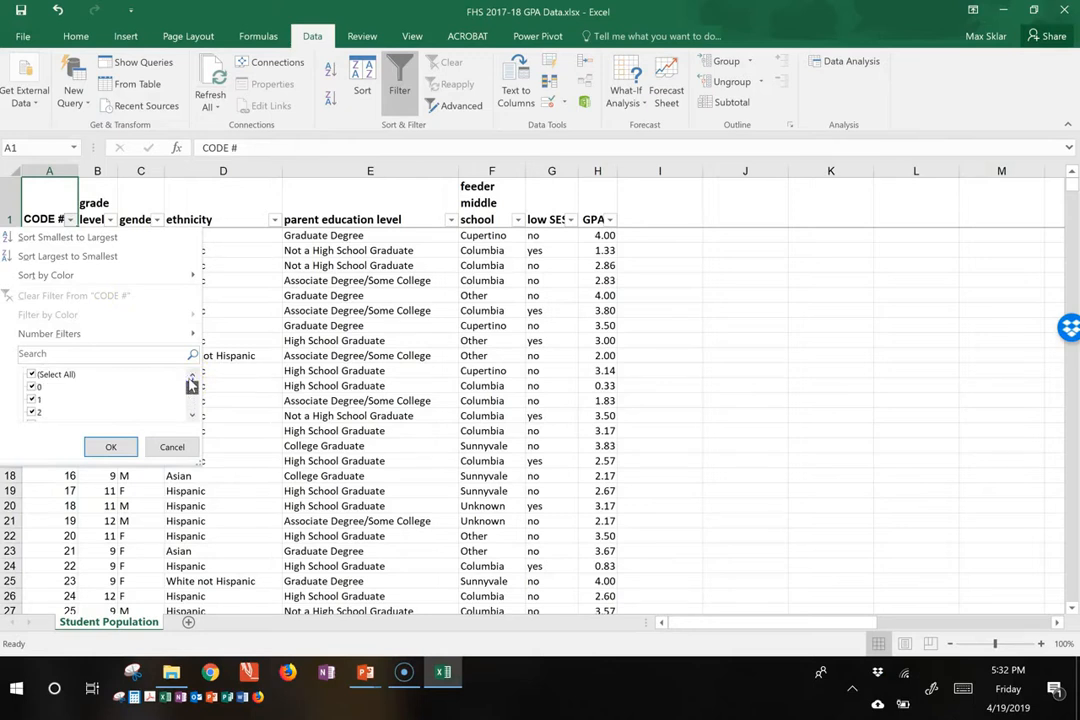
{"action": "left_click", "coordinate": [172, 447]}
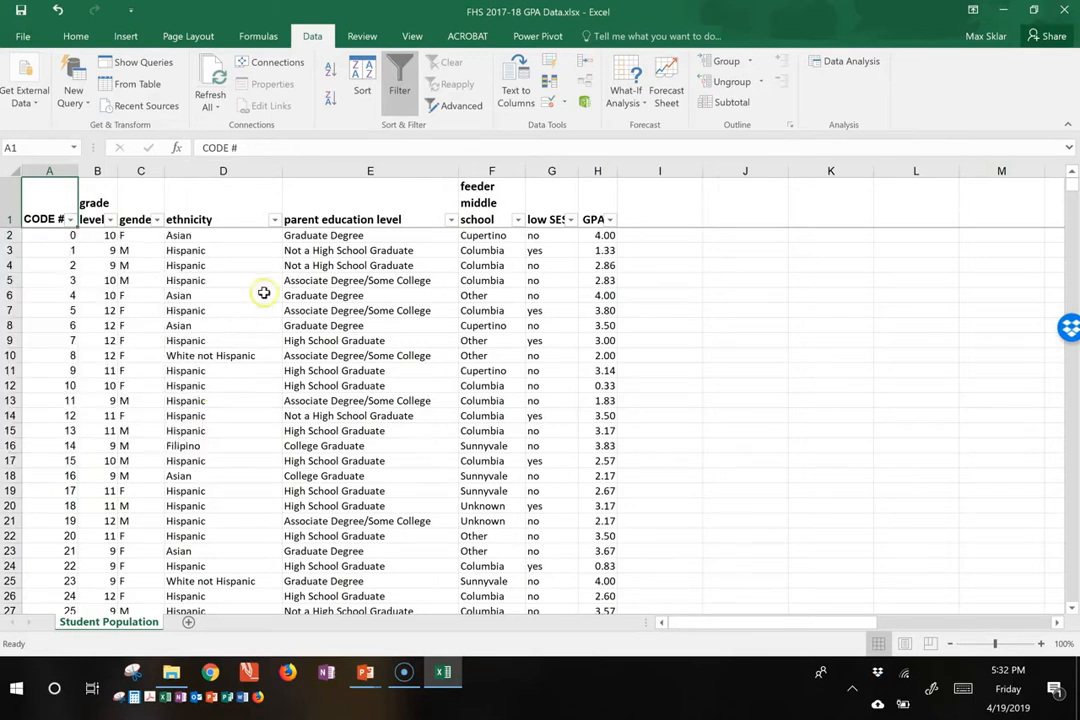
Step: Enlarge the ethnicity filter list and filter the records to only Filipino and Other
{"action": "left_click", "coordinate": [275, 220]}
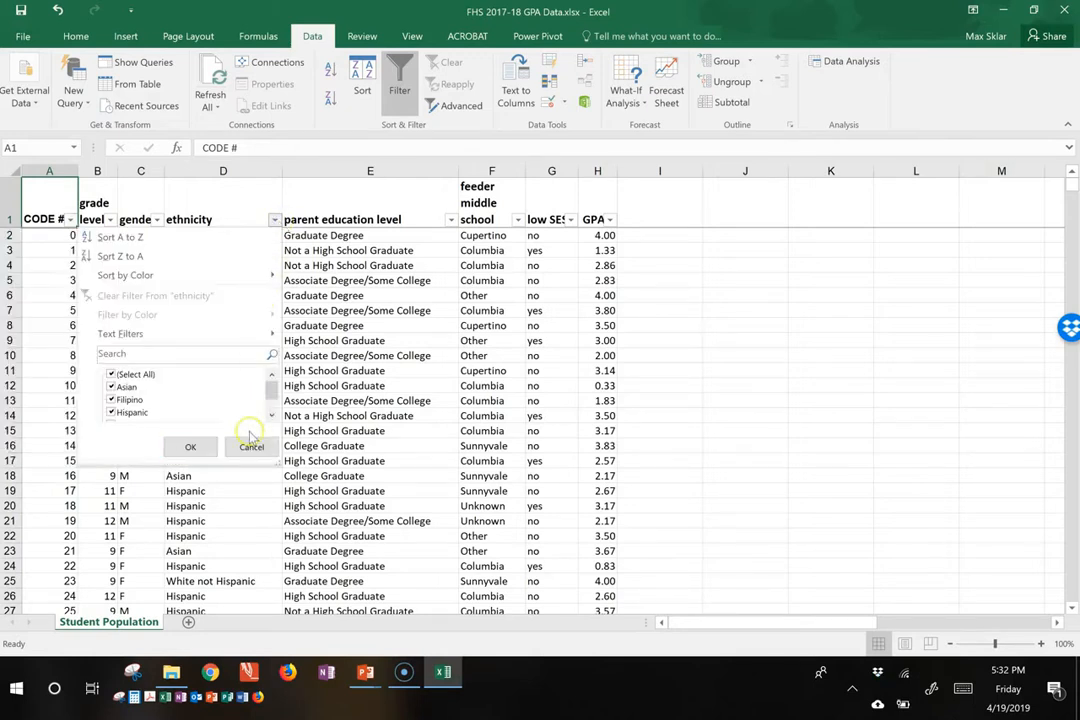
{"action": "left_click_drag", "start_coordinate": [277, 462], "coordinate": [282, 545]}
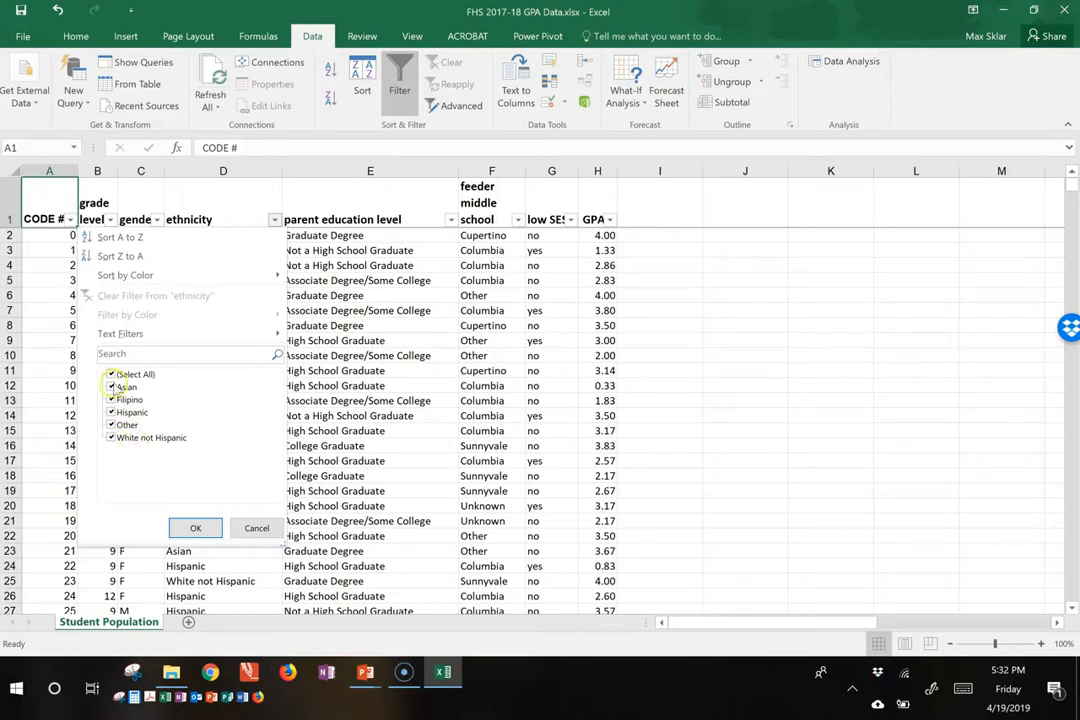
{"action": "left_click", "coordinate": [112, 375]}
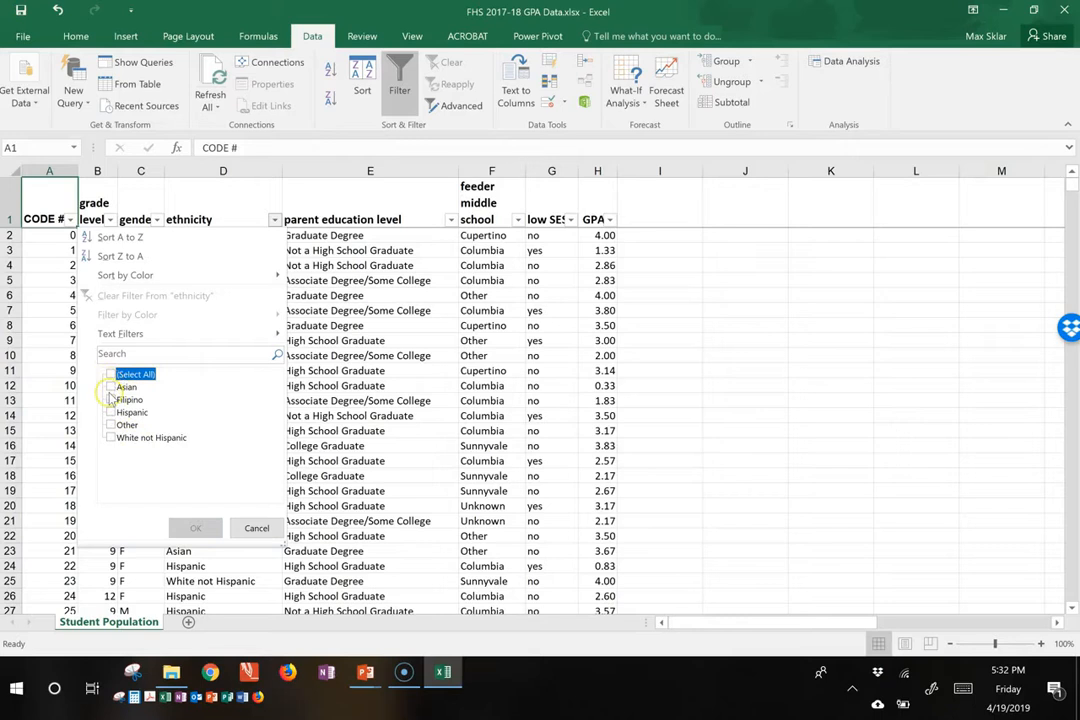
{"action": "left_click", "coordinate": [111, 387]}
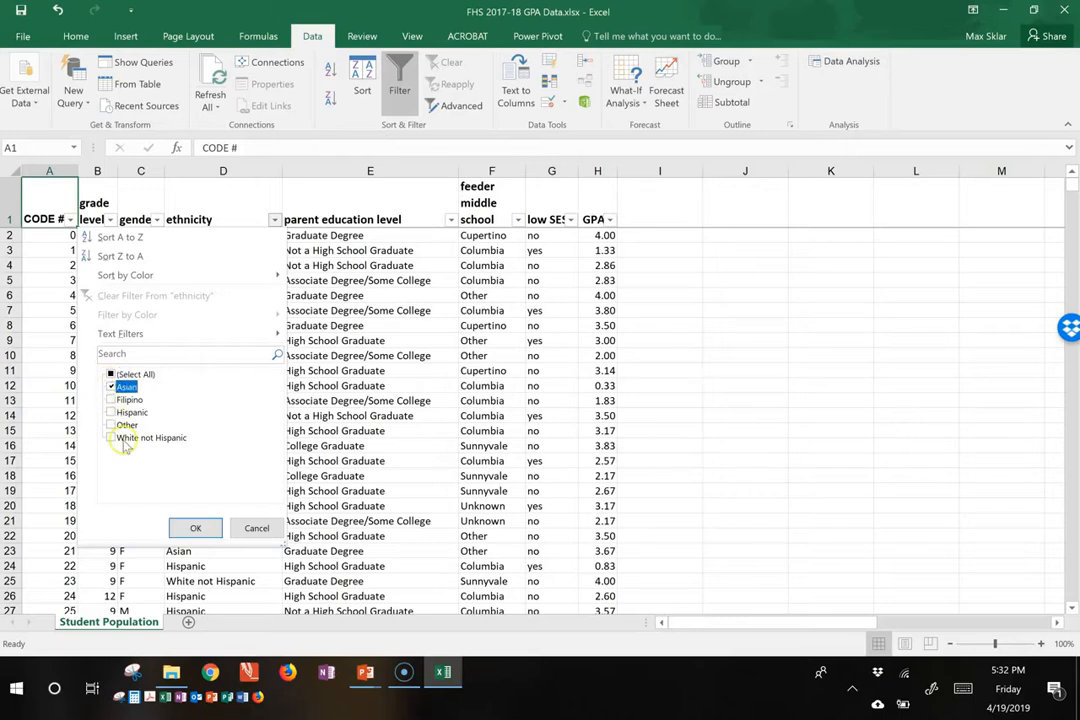
{"action": "left_click", "coordinate": [112, 387]}
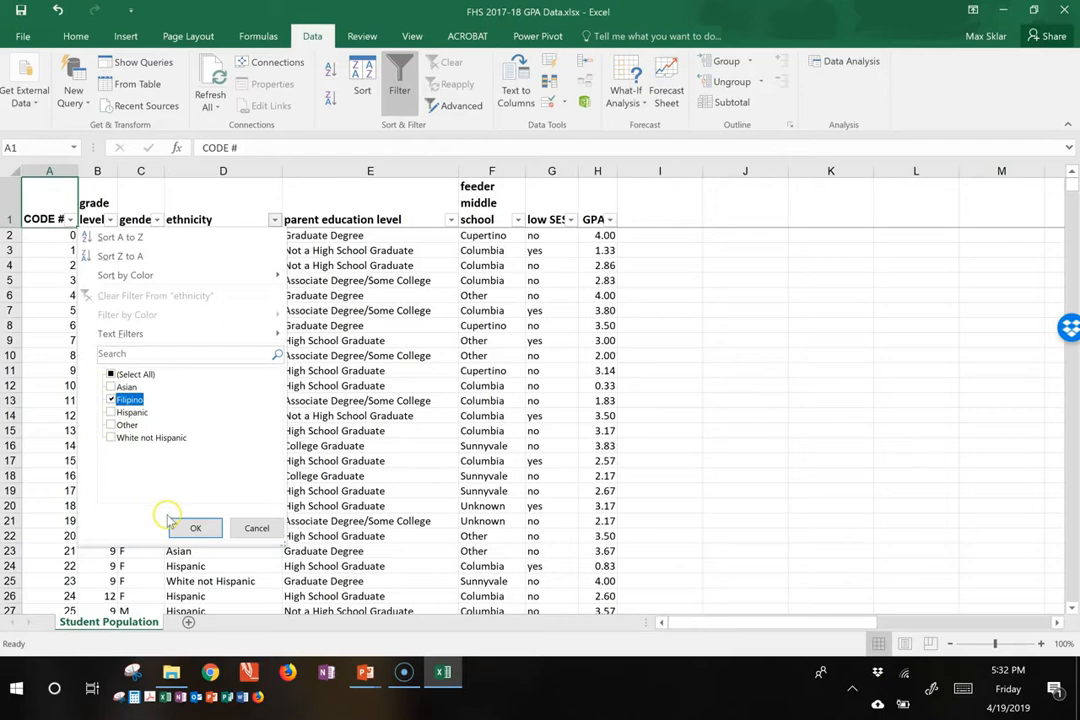
{"action": "left_click", "coordinate": [111, 400]}
{"action": "left_click", "coordinate": [110, 400]}
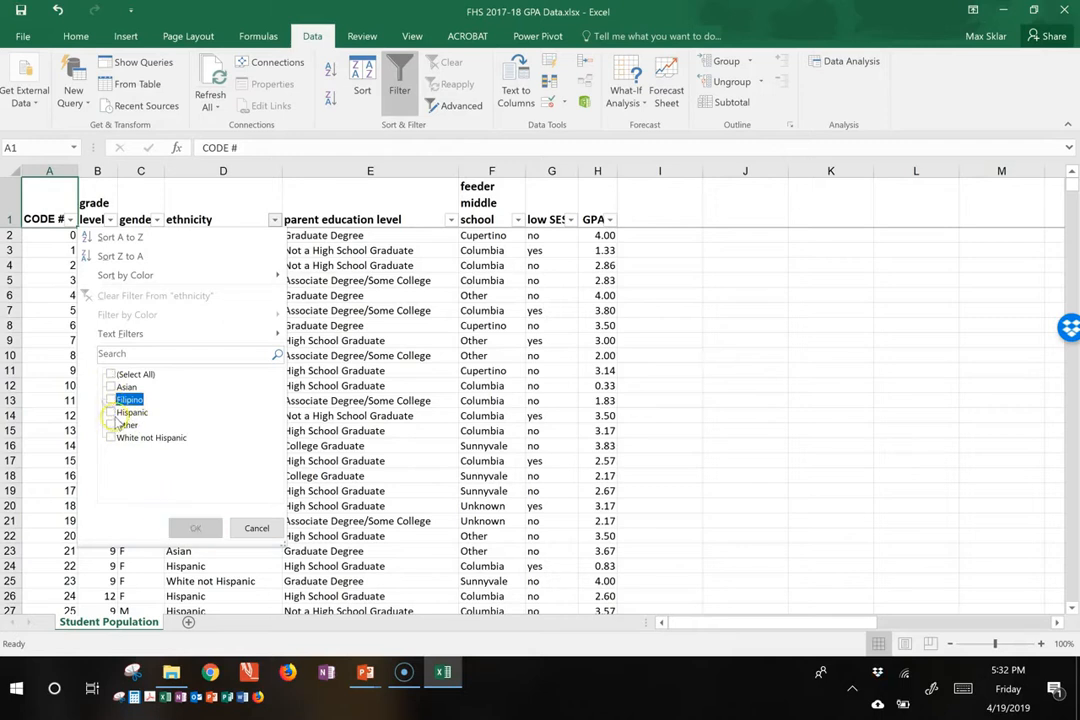
{"action": "left_click", "coordinate": [111, 425]}
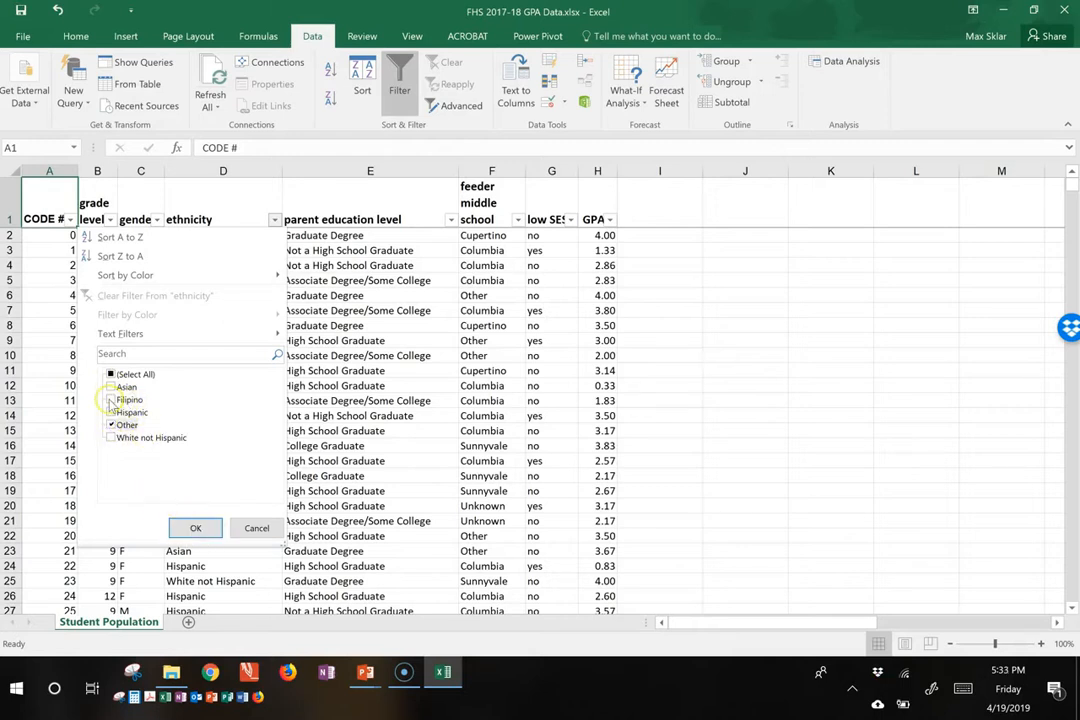
{"action": "left_click", "coordinate": [140, 401]}
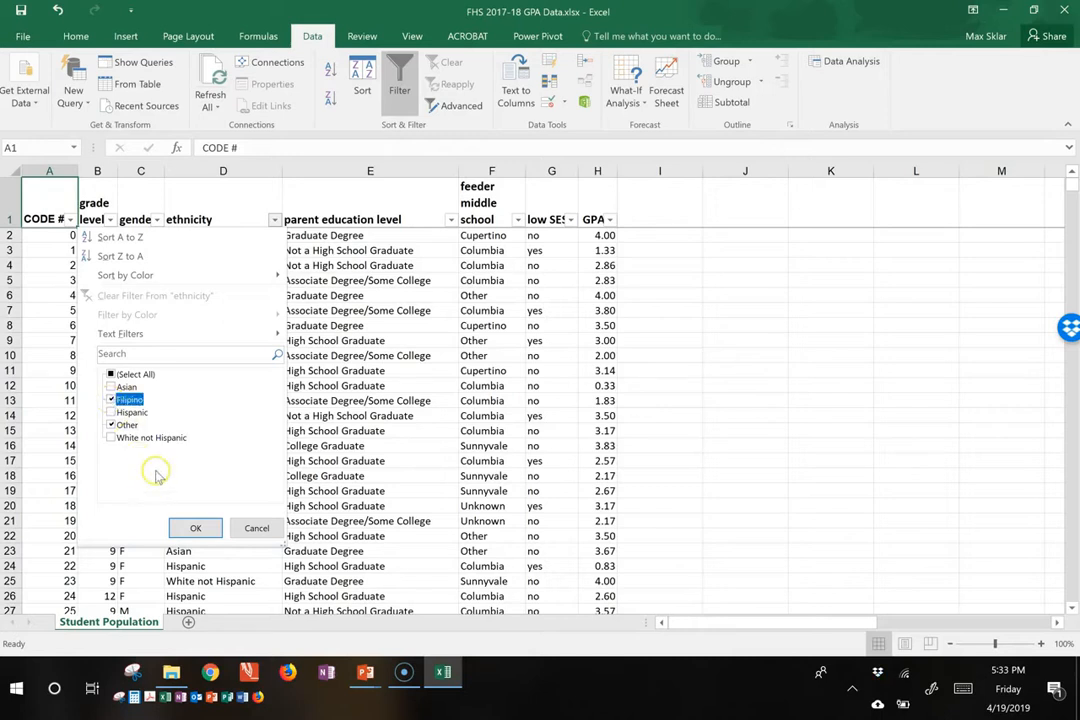
{"action": "left_click", "coordinate": [192, 527]}
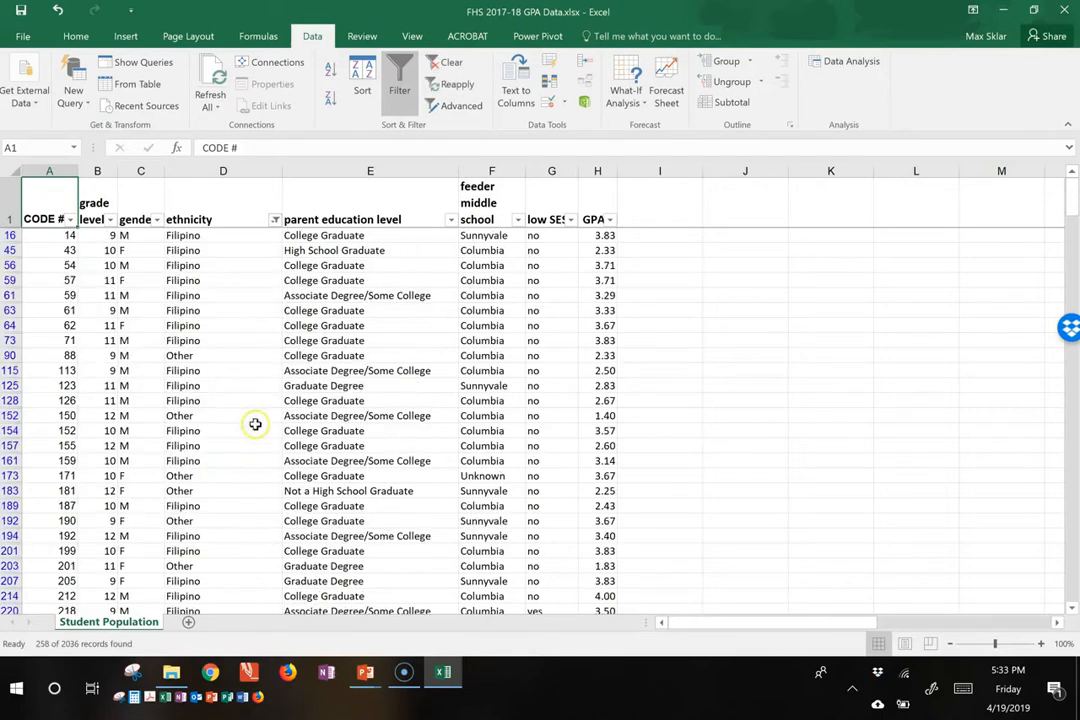
Step: Step down the filtered ethnicity column from D16 to check which values it contains
{"action": "left_click", "coordinate": [210, 235]}
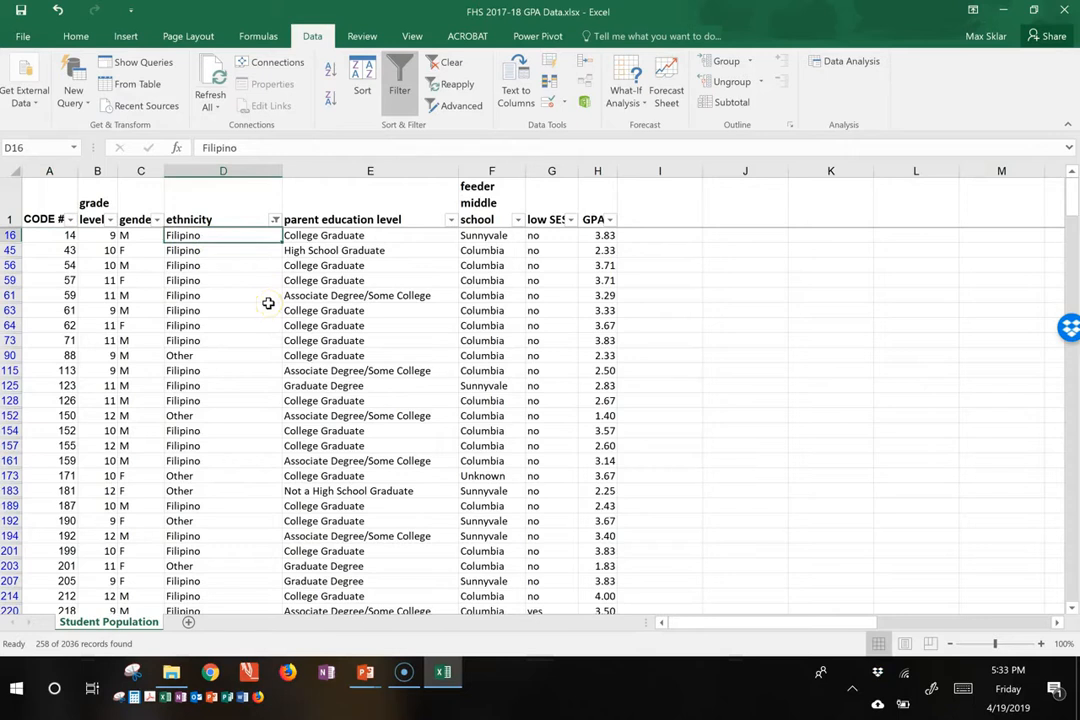
{"action": "key", "text": "Down"}
{"action": "key", "text": "Down"}
{"action": "key", "text": "Down"}
{"action": "key", "text": "Down"}
{"action": "key", "text": "Down"}
{"action": "key", "text": "Down"}
{"action": "key", "text": "Down"}
{"action": "key", "text": "Down"}
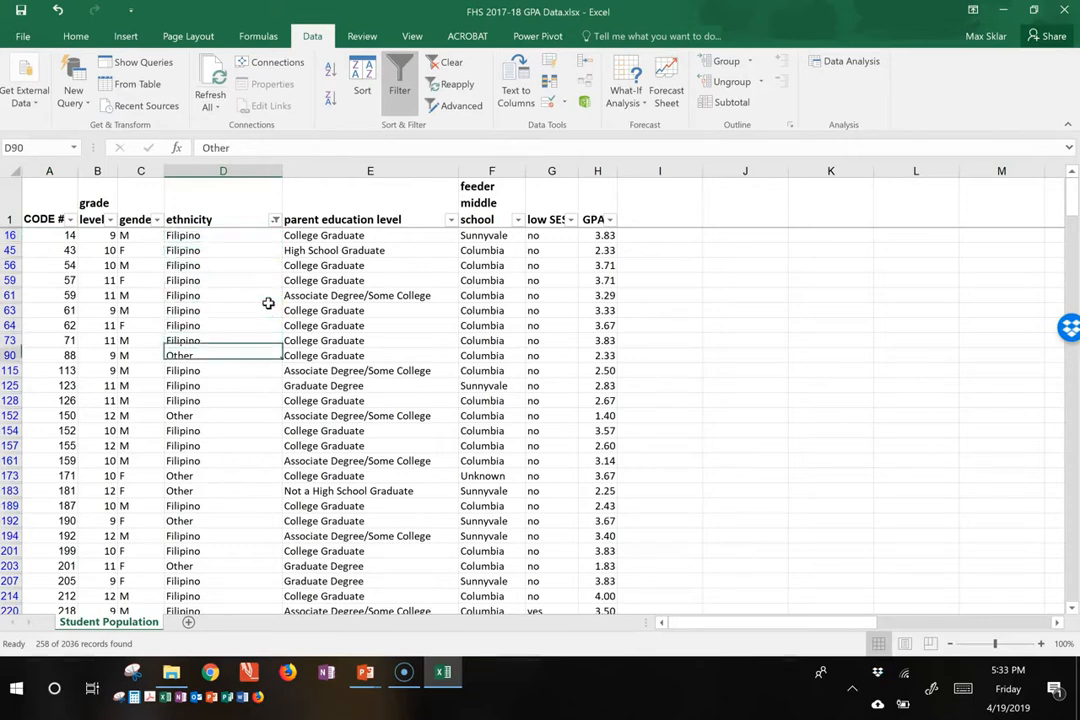
Step: Restore all records by selecting every value in the ethnicity filter
{"action": "left_click", "coordinate": [275, 219]}
{"action": "left_click", "coordinate": [111, 374]}
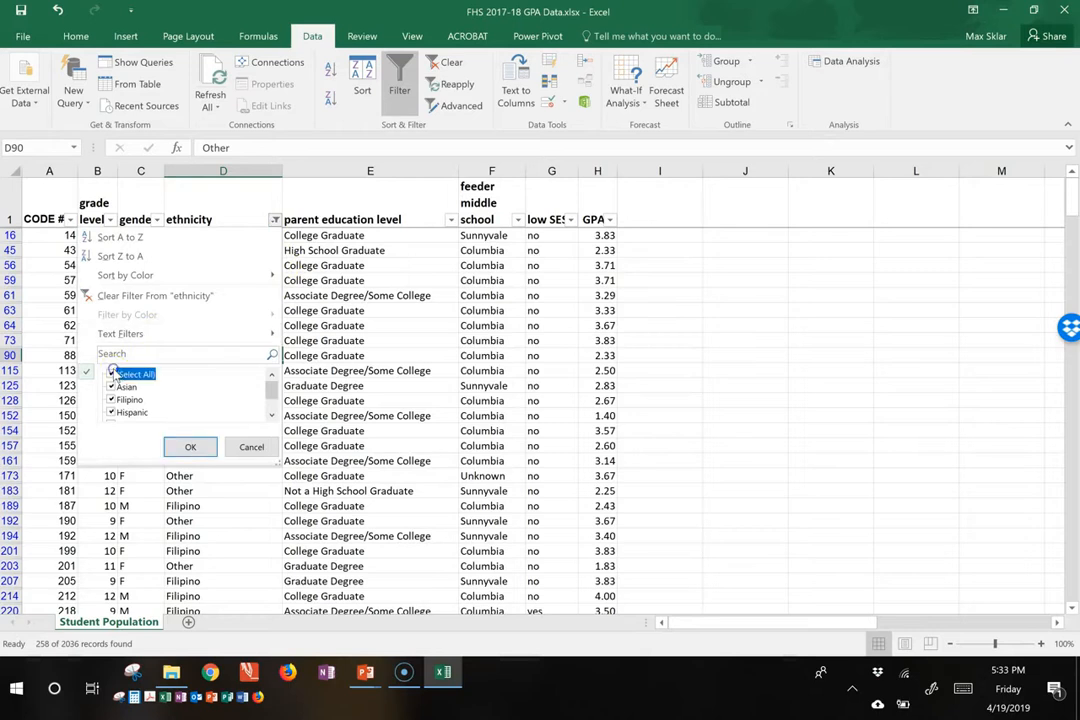
{"action": "left_click", "coordinate": [188, 446]}
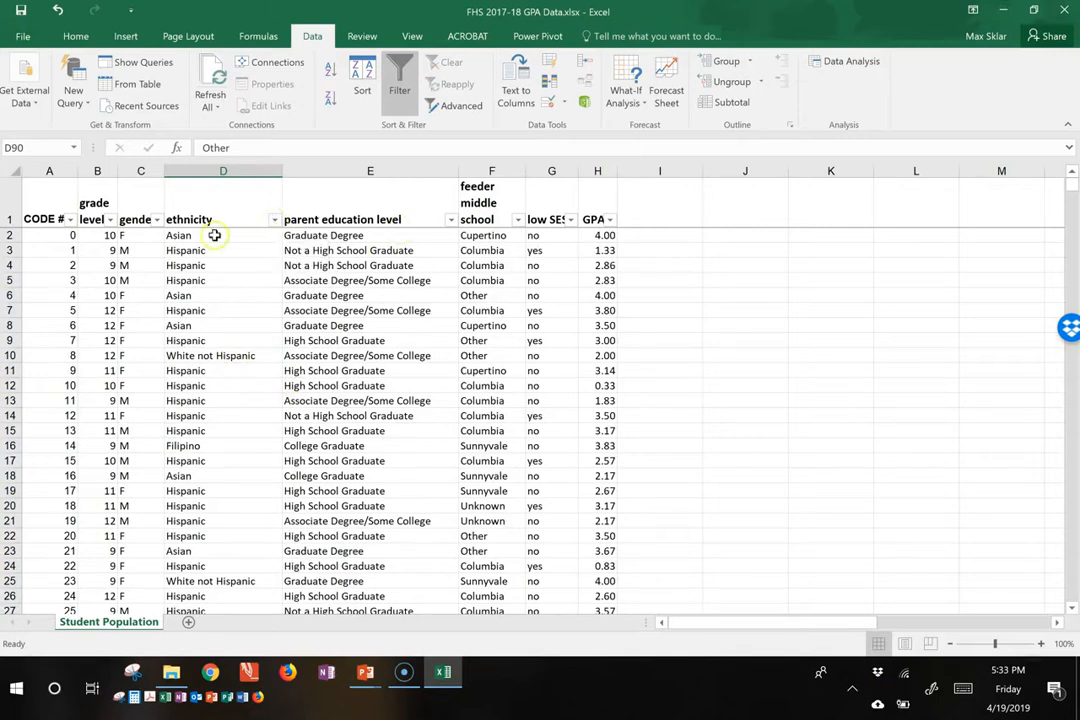
Step: Filter the ethnicity column to show only Filipino students
{"action": "left_click", "coordinate": [275, 221]}
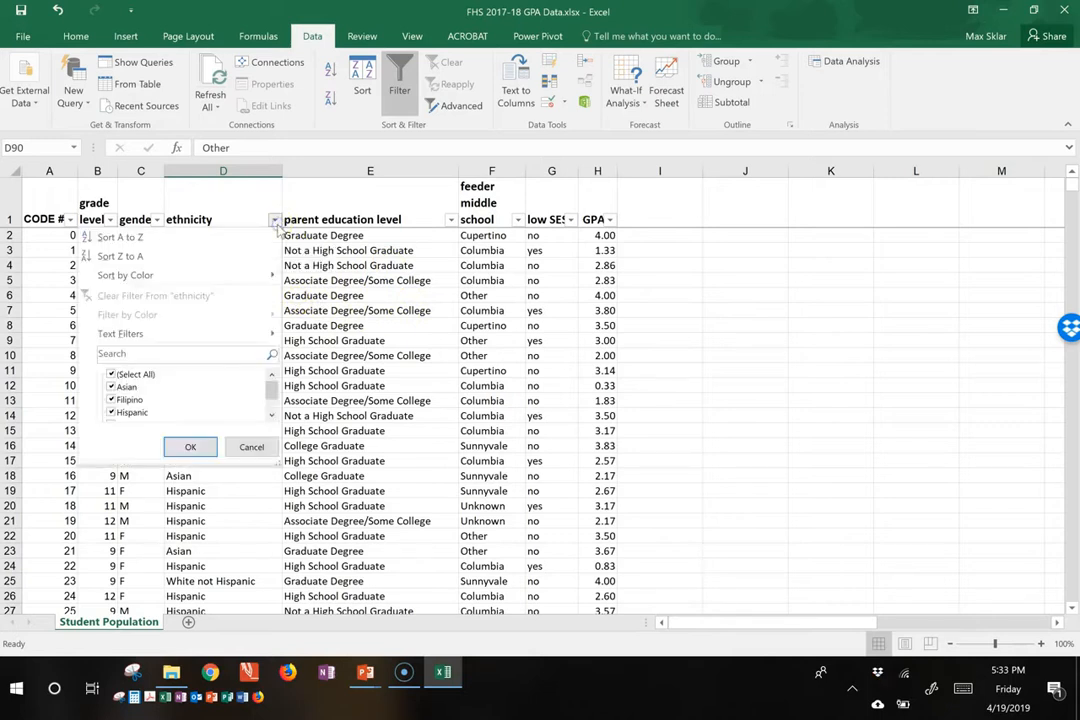
{"action": "left_click", "coordinate": [111, 375]}
{"action": "left_click", "coordinate": [111, 399]}
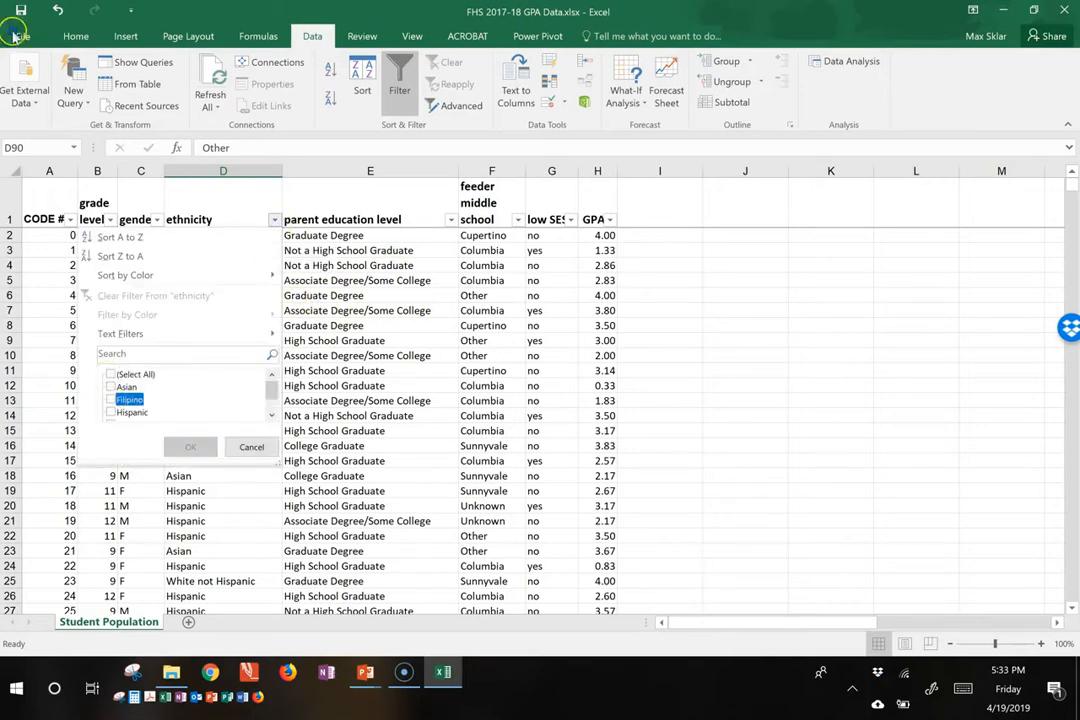
{"action": "left_click", "coordinate": [189, 447]}
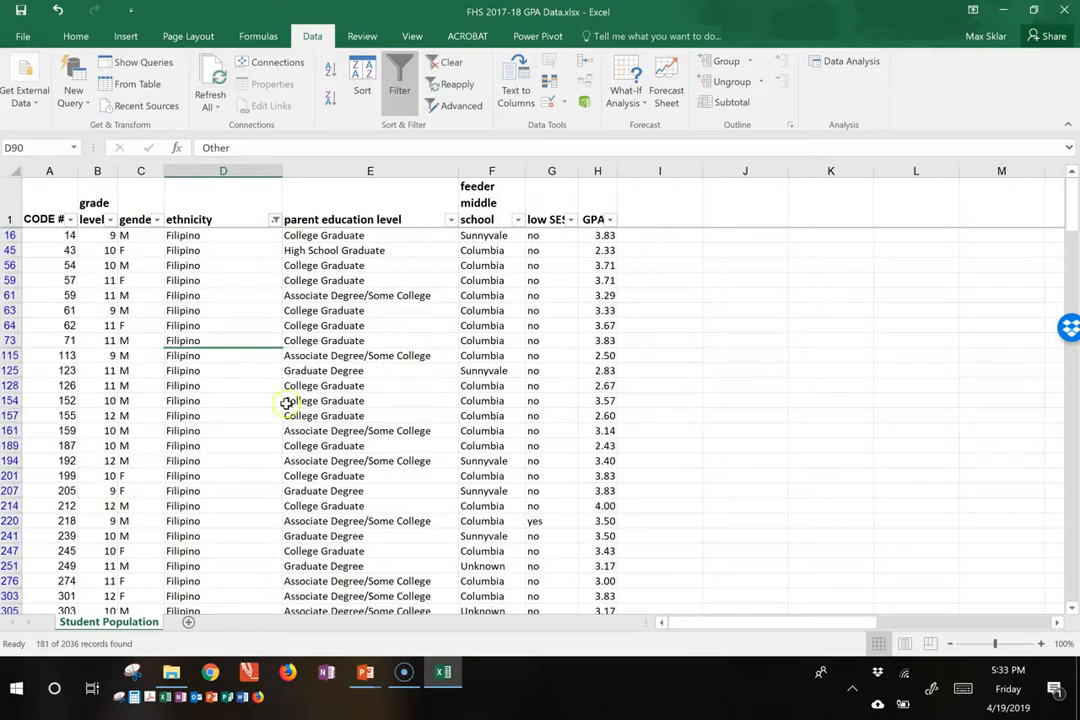
Step: Narrow the Filipino records to only Sunnyvale in the feeder middle school filter and look through the matching rows
{"action": "left_click", "coordinate": [517, 219]}
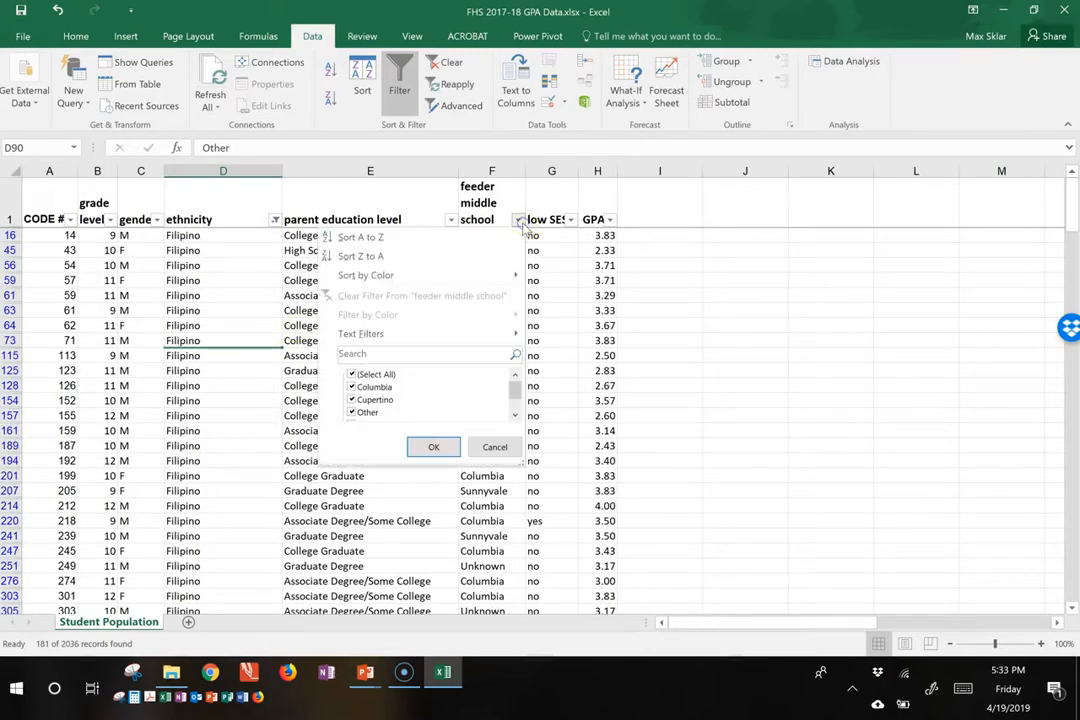
{"action": "left_click", "coordinate": [352, 376]}
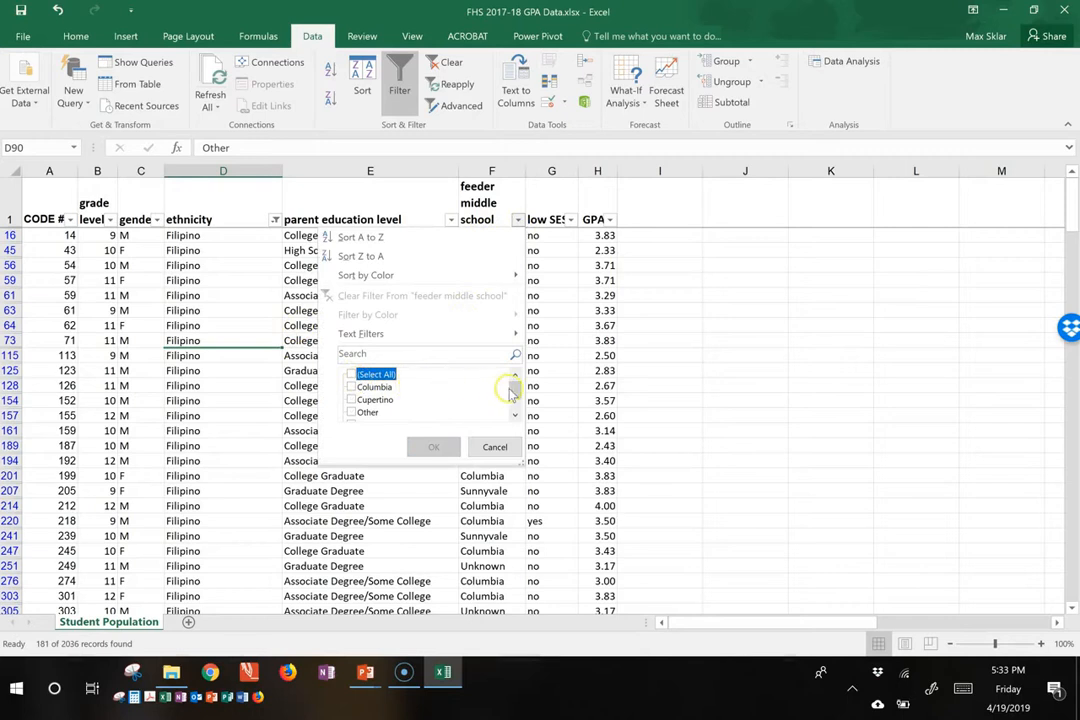
{"action": "left_click_drag", "start_coordinate": [512, 392], "coordinate": [512, 402]}
{"action": "left_click", "coordinate": [376, 400]}
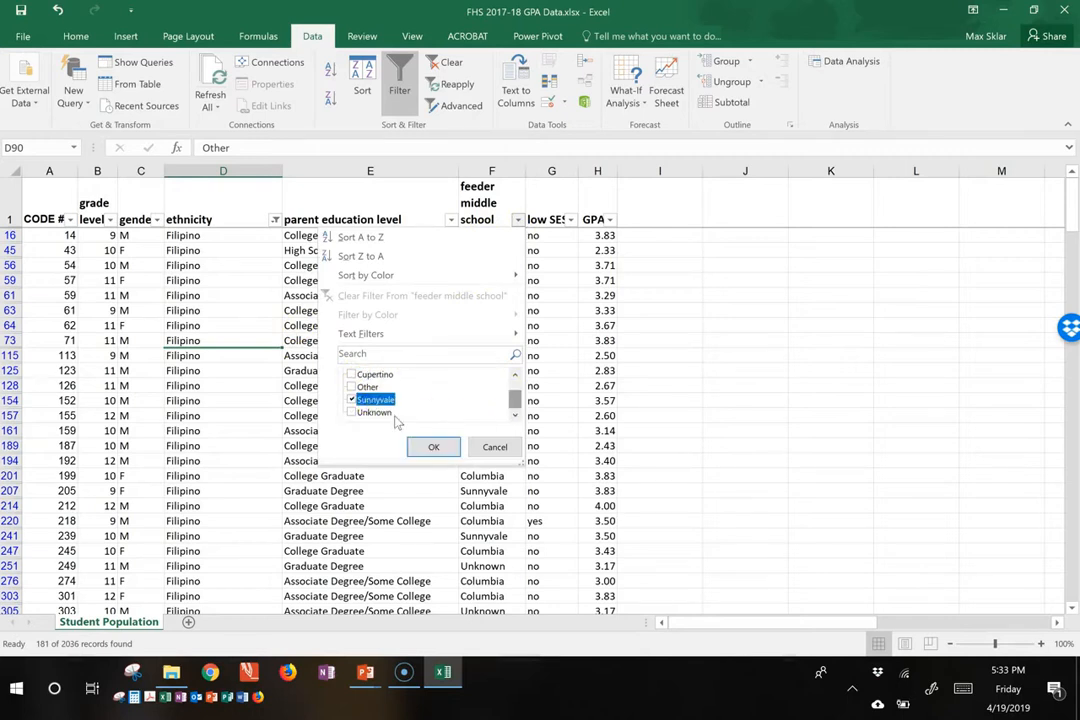
{"action": "left_click", "coordinate": [431, 446]}
{"action": "left_click", "coordinate": [193, 250]}
{"action": "scroll", "coordinate": [234, 306], "scroll_direction": "down", "scroll_amount": 3}
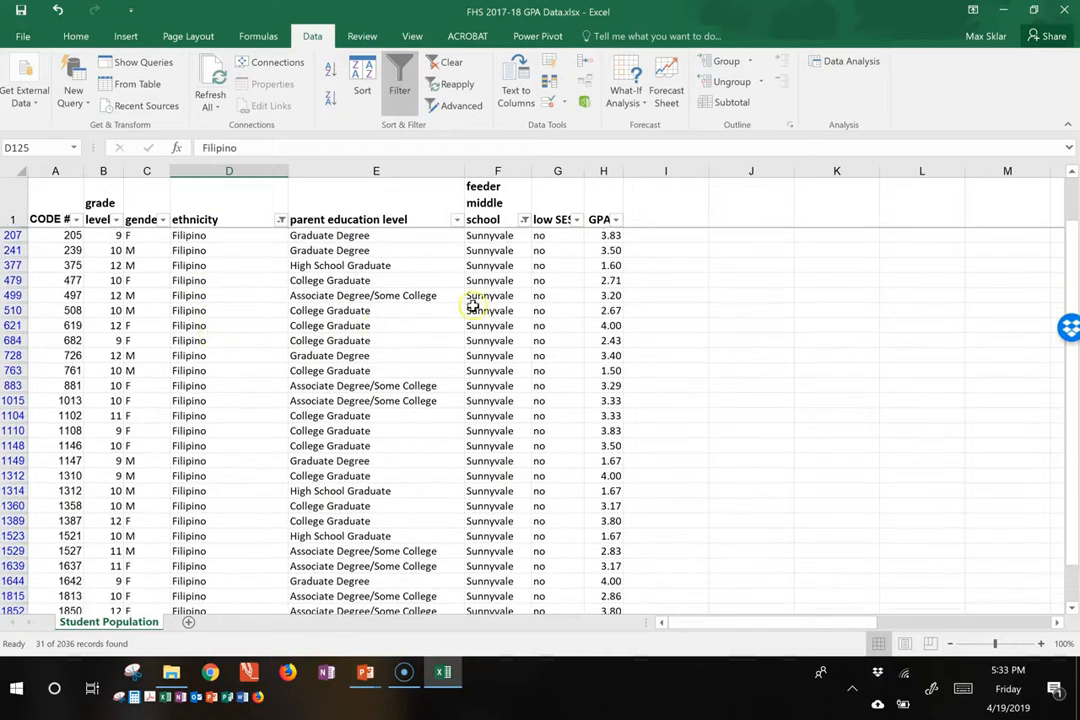
{"action": "left_click", "coordinate": [473, 306]}
{"action": "scroll", "coordinate": [405, 348], "scroll_direction": "up", "scroll_amount": 1}
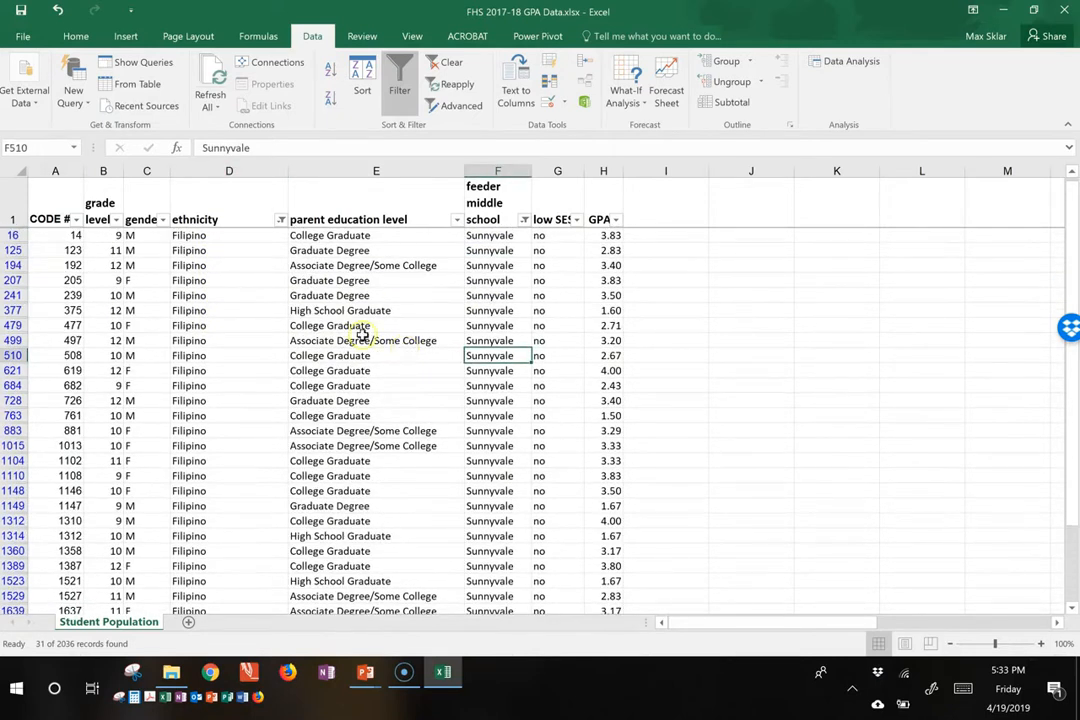
Step: Restore all records by selecting every value in the ethnicity and feeder middle school filters
{"action": "left_click", "coordinate": [281, 219]}
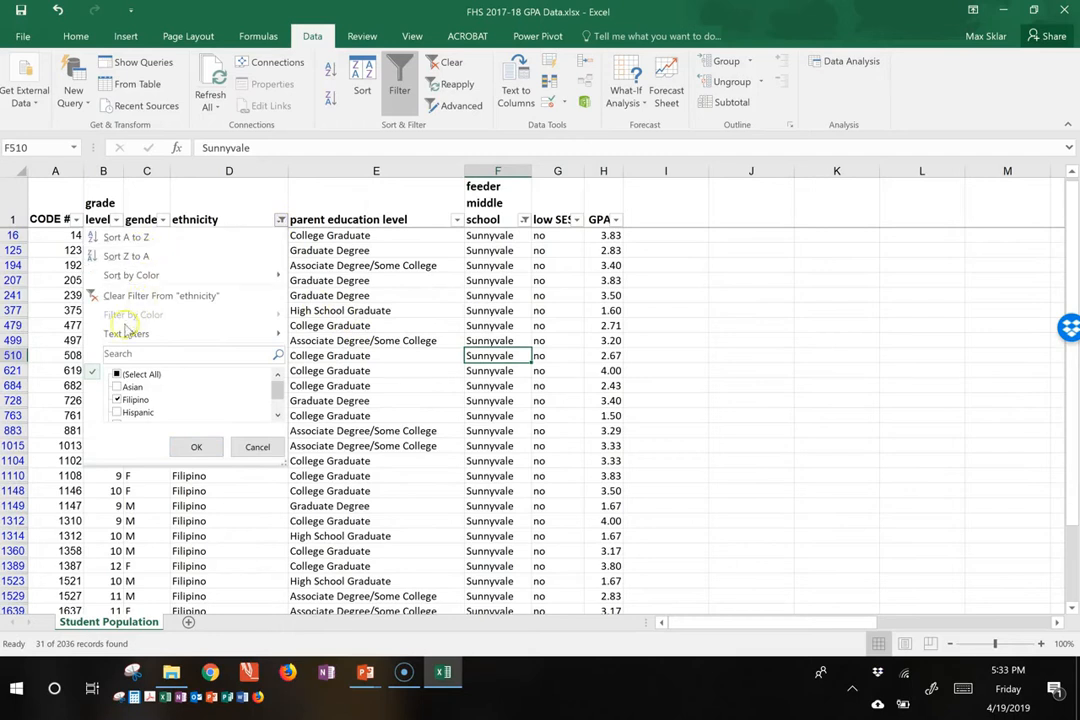
{"action": "left_click", "coordinate": [117, 374]}
{"action": "left_click", "coordinate": [198, 447]}
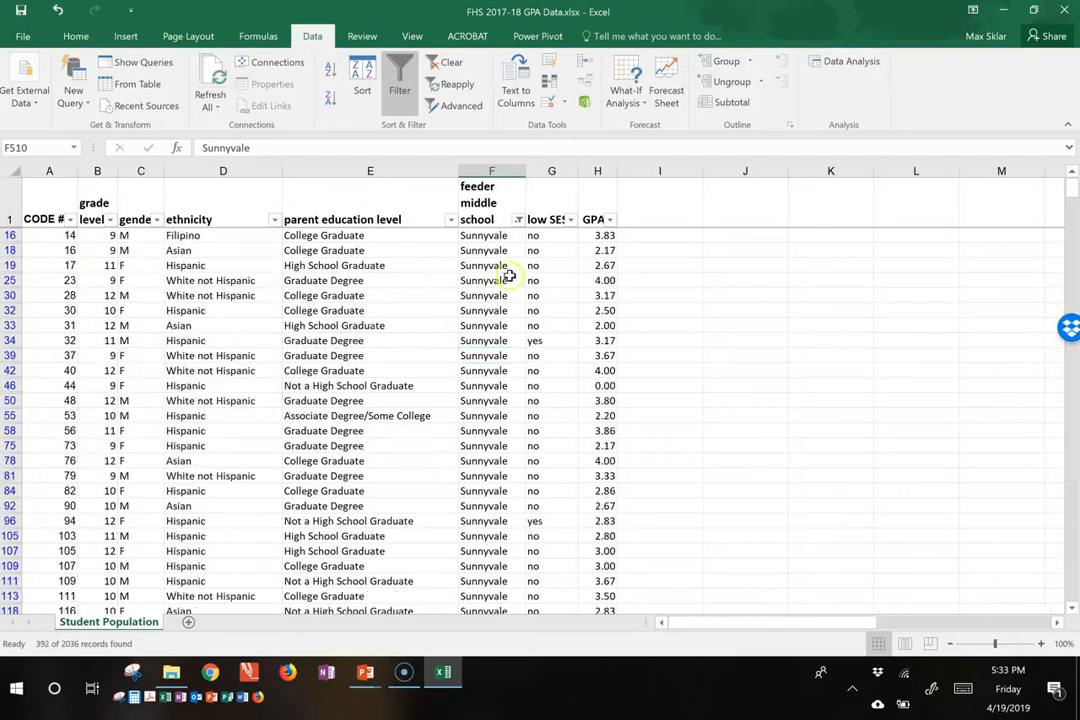
{"action": "left_click", "coordinate": [518, 219]}
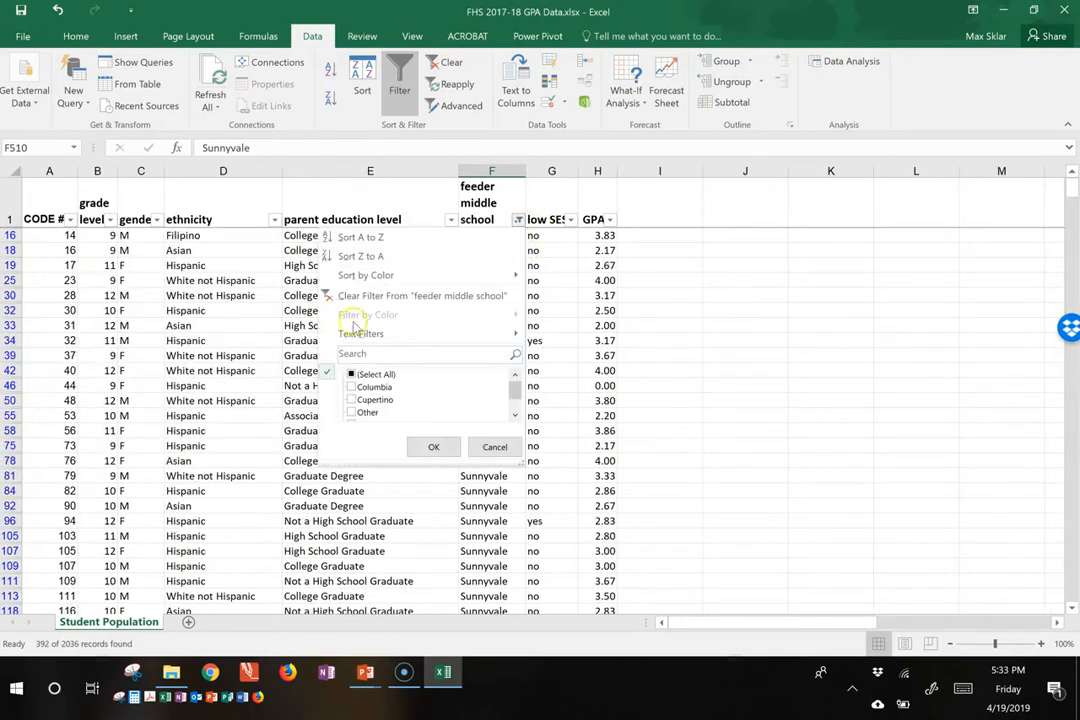
{"action": "left_click", "coordinate": [355, 374]}
{"action": "left_click", "coordinate": [430, 446]}
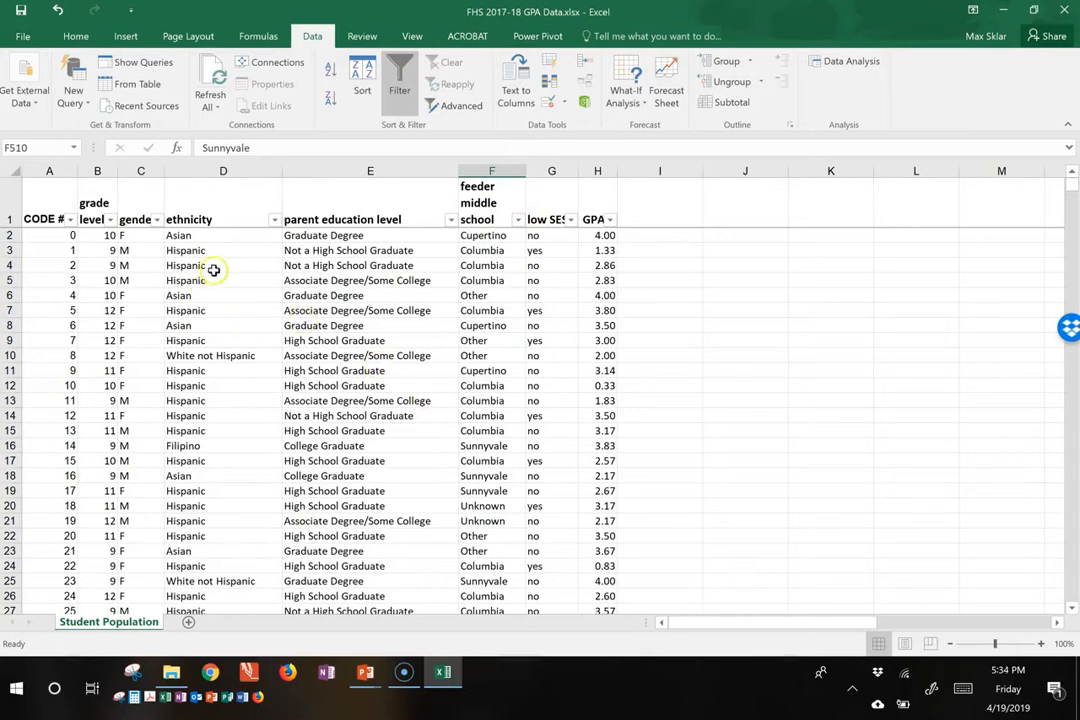
Step: Look through the filter values of the feeder middle school column and close the list with every value still selected
{"action": "left_click", "coordinate": [519, 220]}
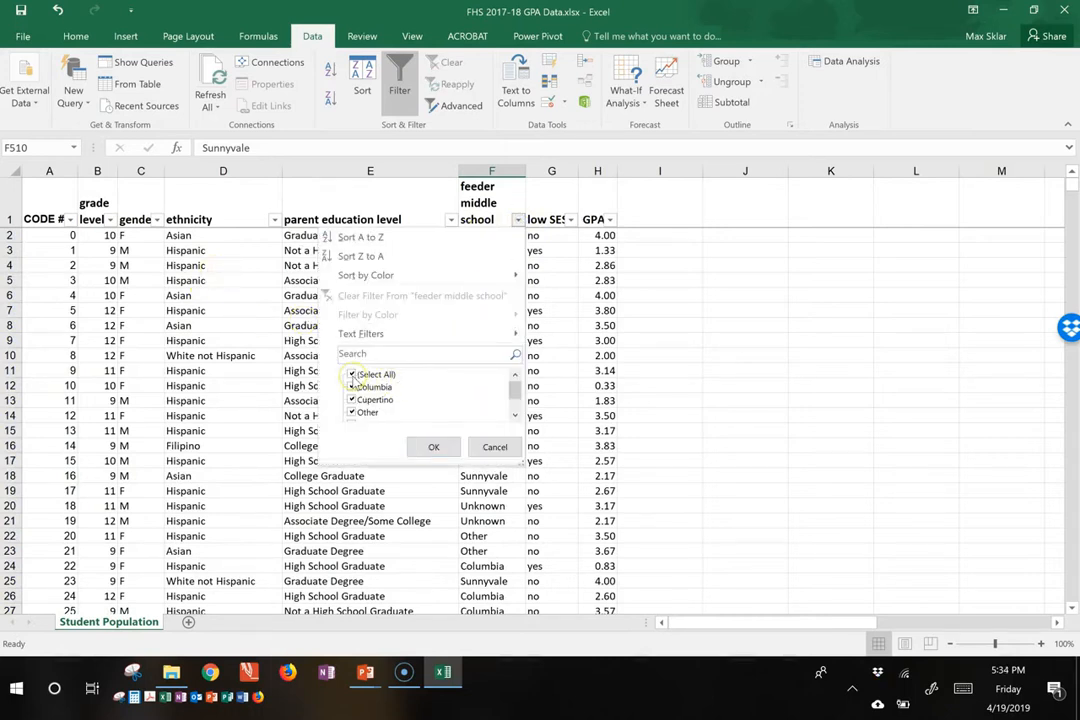
{"action": "scroll", "coordinate": [508, 390], "scroll_direction": "down", "scroll_amount": 2}
{"action": "scroll", "coordinate": [513, 385], "scroll_direction": "up", "scroll_amount": 2}
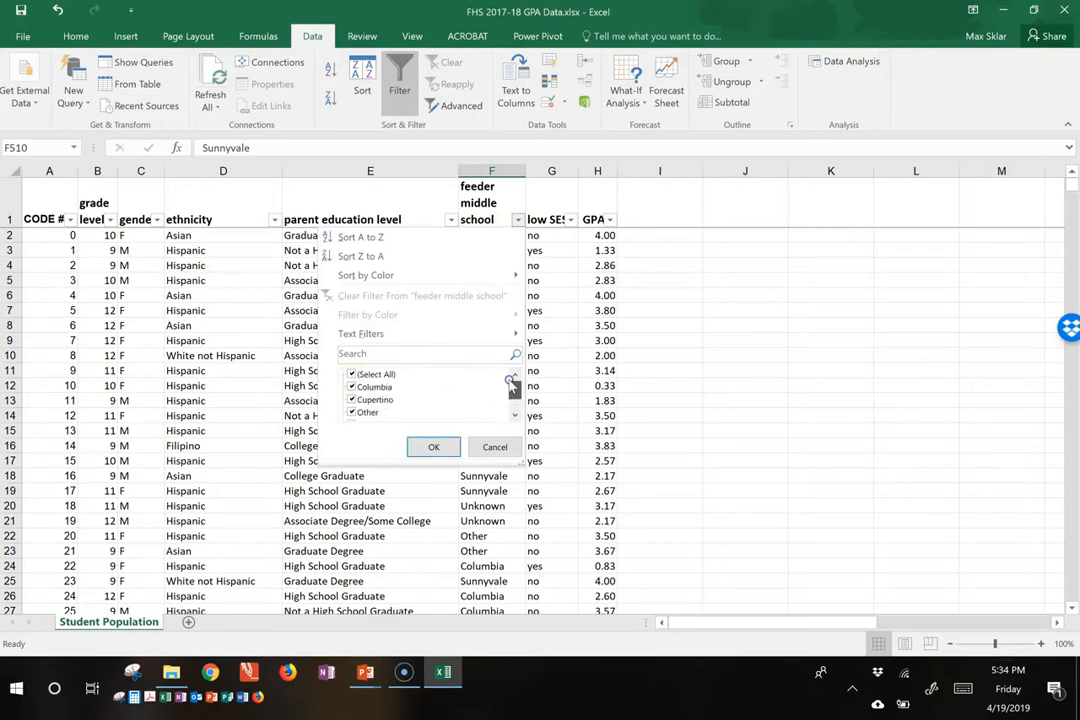
{"action": "left_click", "coordinate": [434, 447]}
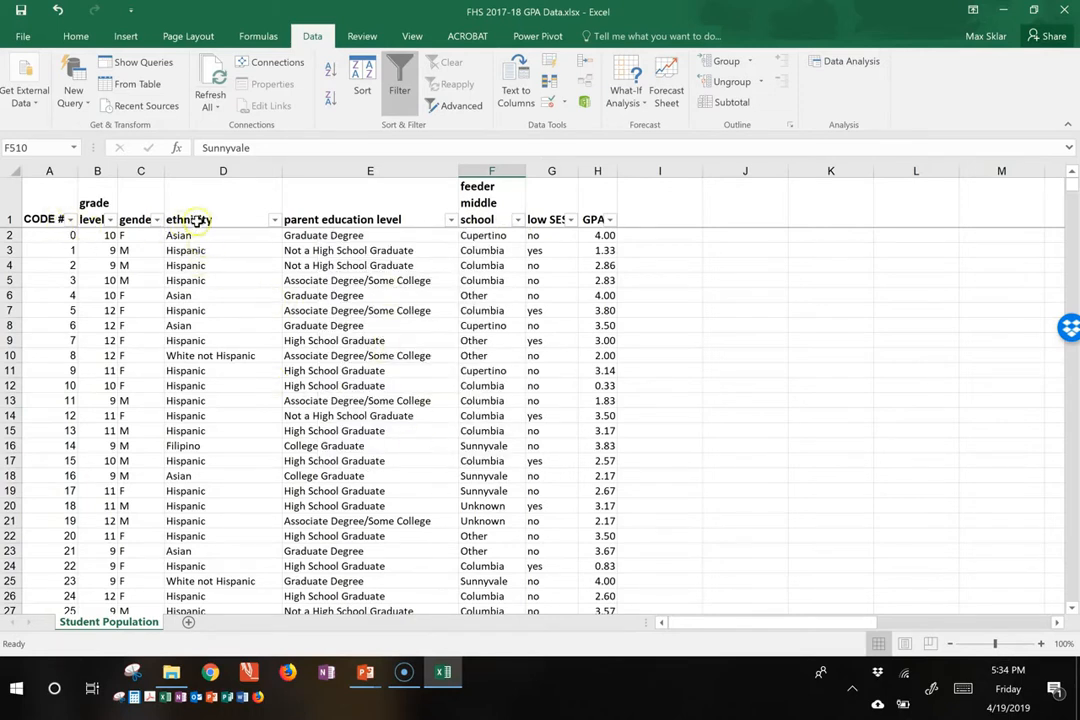
Step: Filter the records by ethnicity again to only Filipino
{"action": "left_click", "coordinate": [272, 219]}
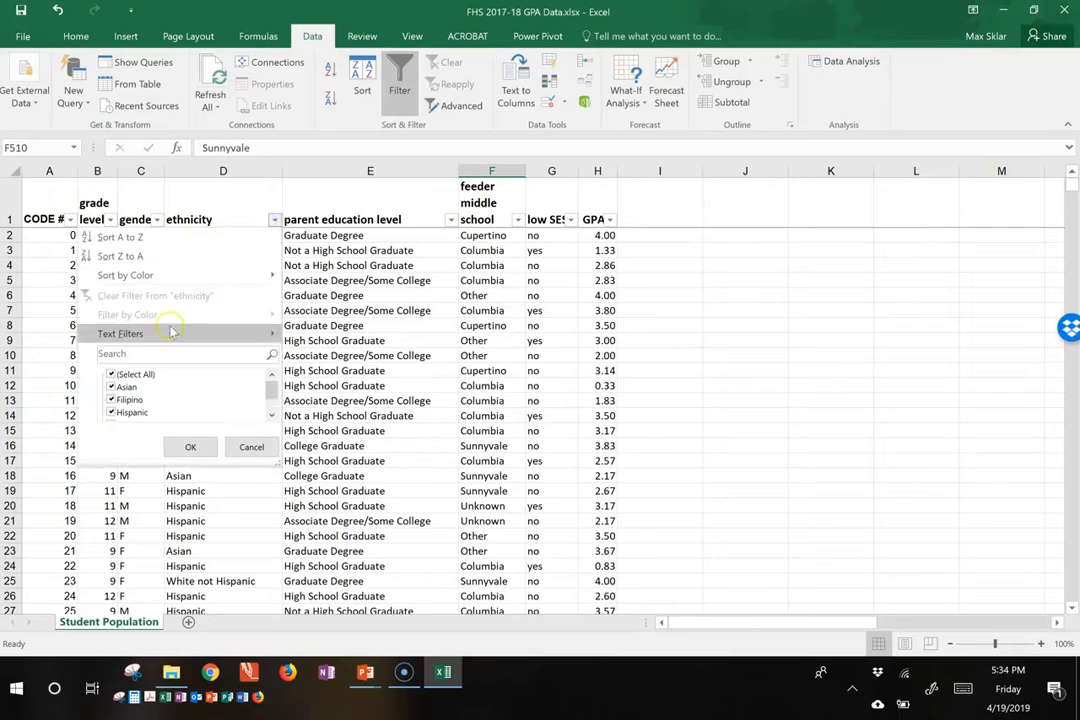
{"action": "left_click", "coordinate": [112, 374]}
{"action": "left_click", "coordinate": [112, 400]}
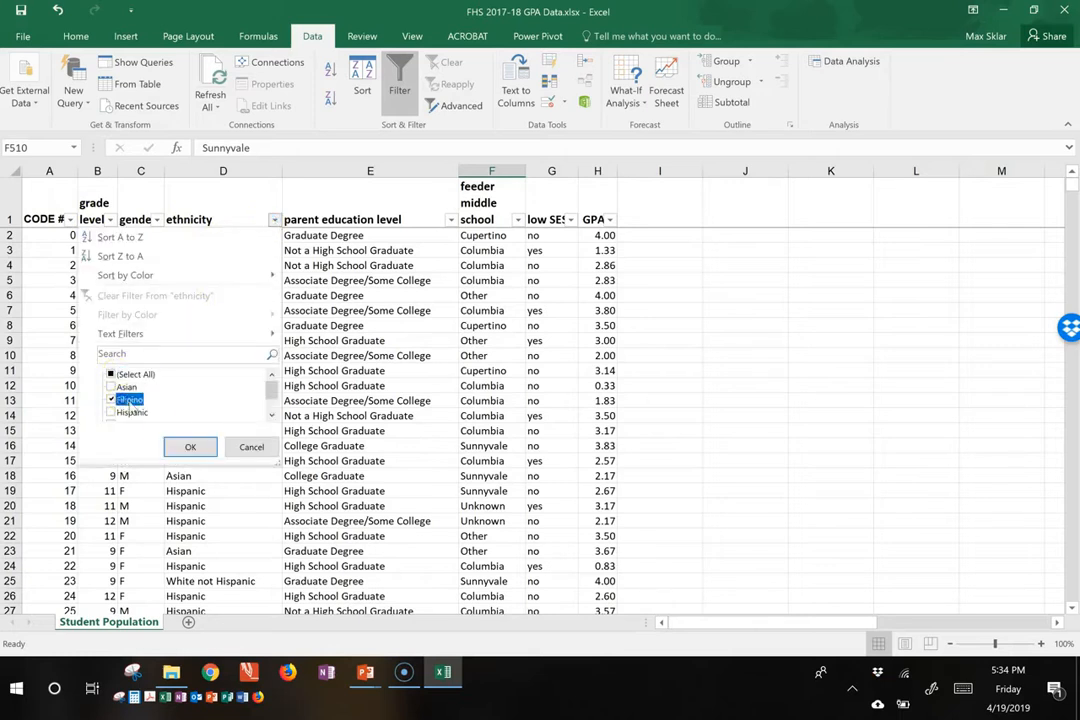
{"action": "left_click", "coordinate": [194, 446]}
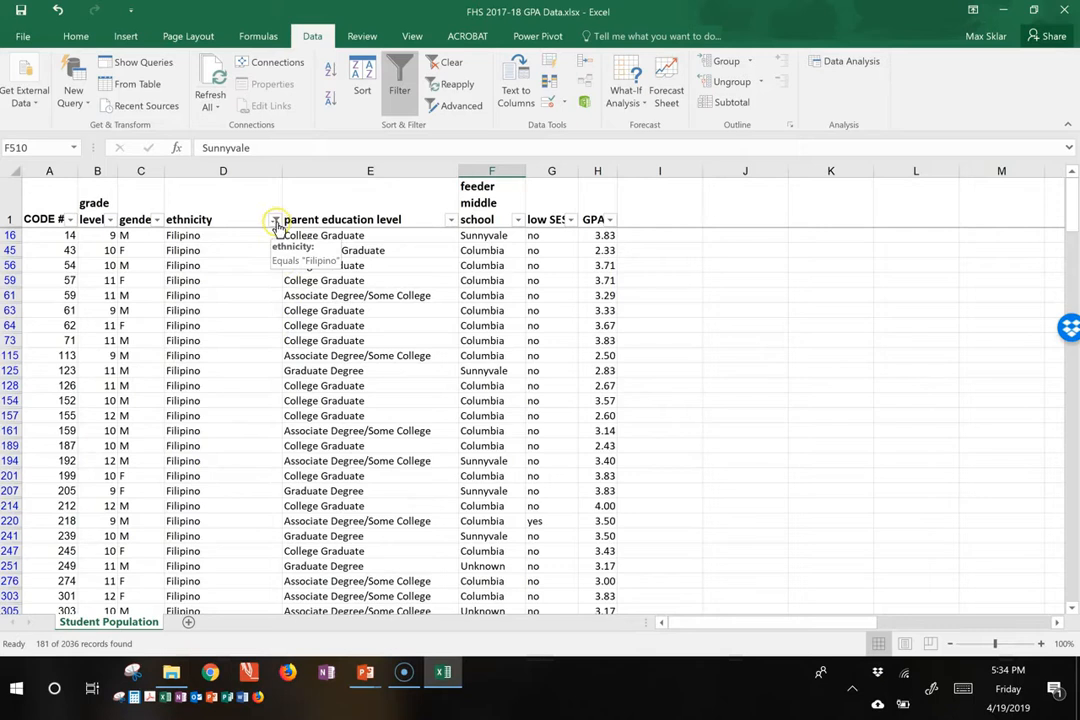
Step: Select every ethnicity value again and turn off filtering for the student table
{"action": "left_click", "coordinate": [276, 222]}
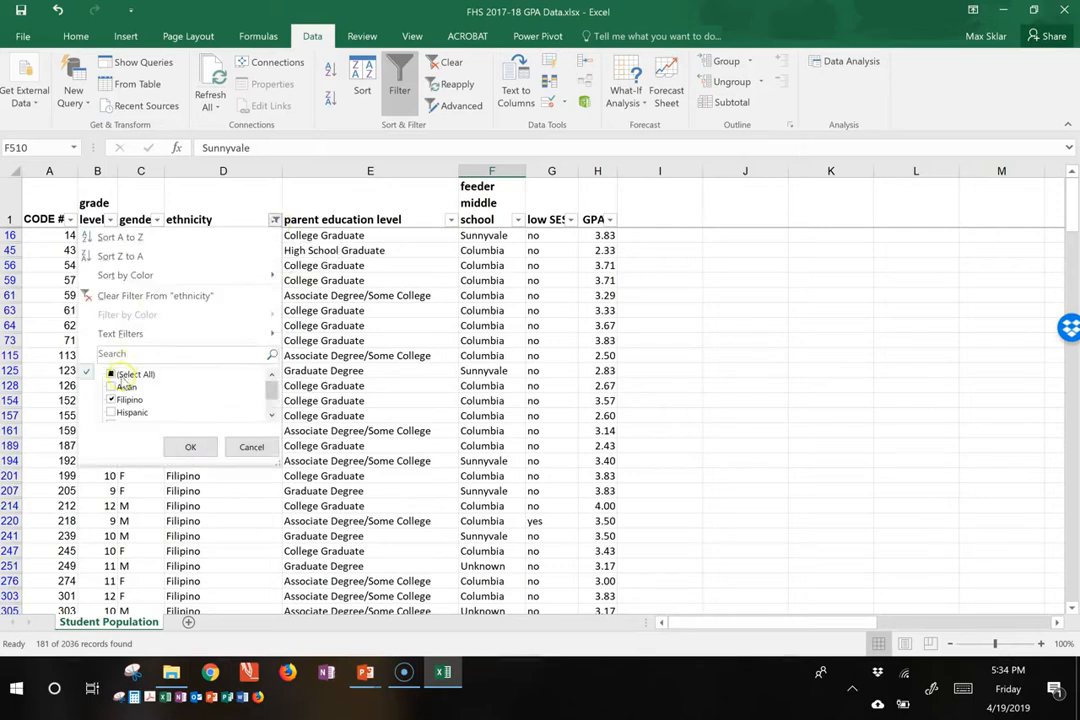
{"action": "left_click", "coordinate": [111, 374]}
{"action": "left_click", "coordinate": [188, 448]}
{"action": "left_click", "coordinate": [313, 282]}
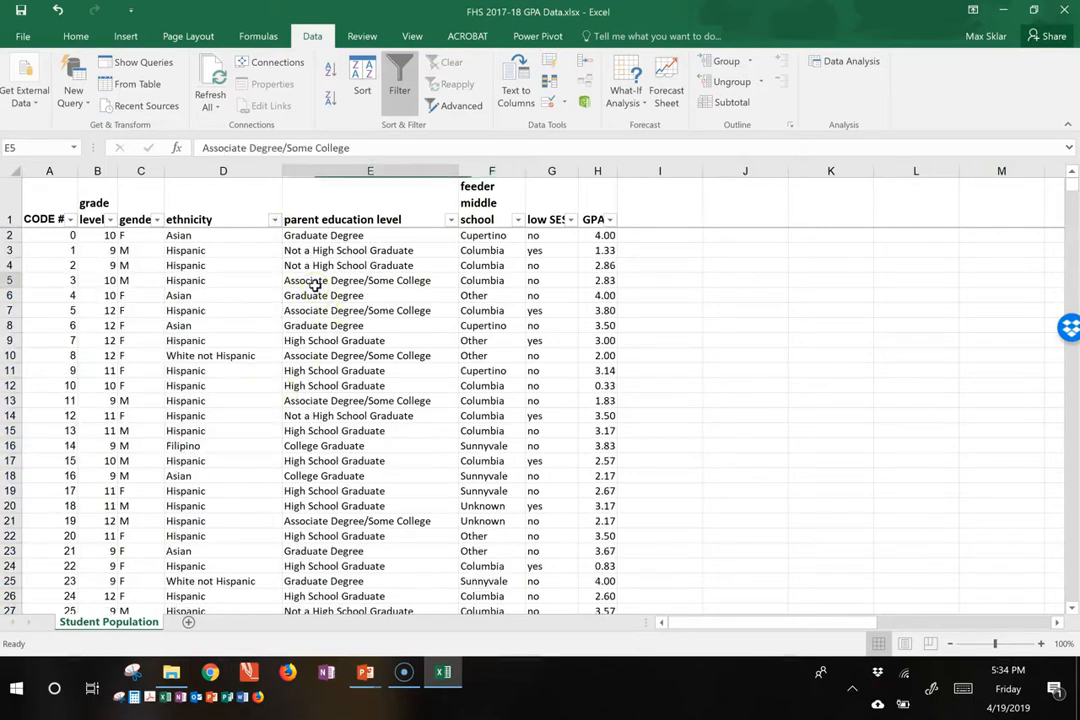
{"action": "left_click", "coordinate": [399, 80]}
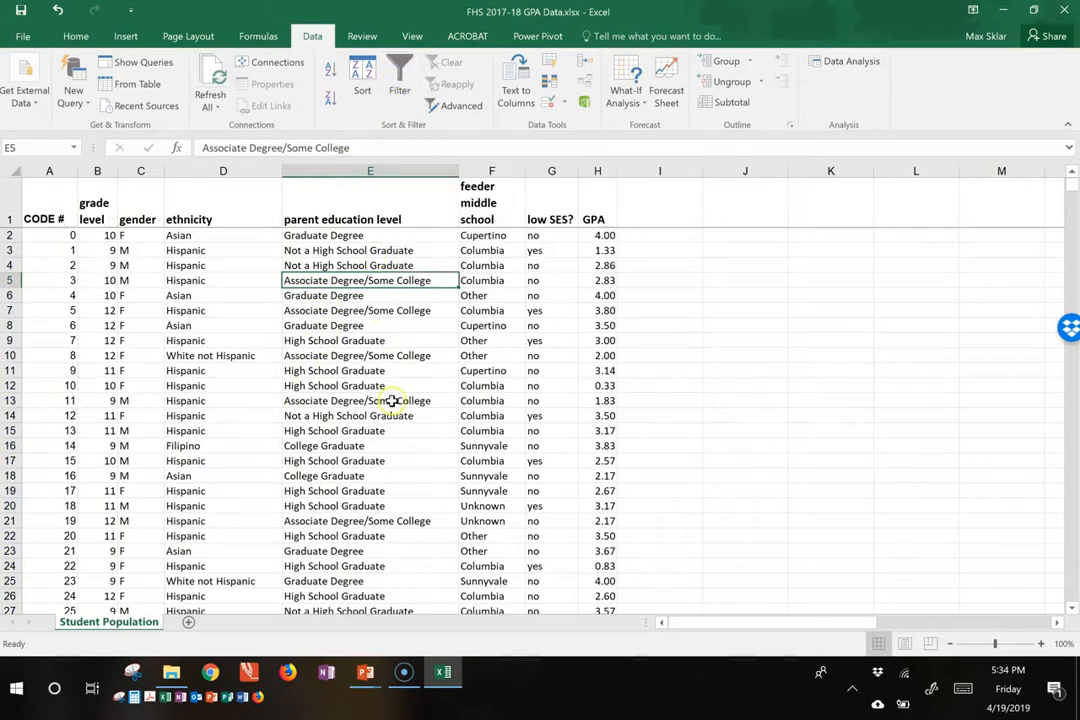
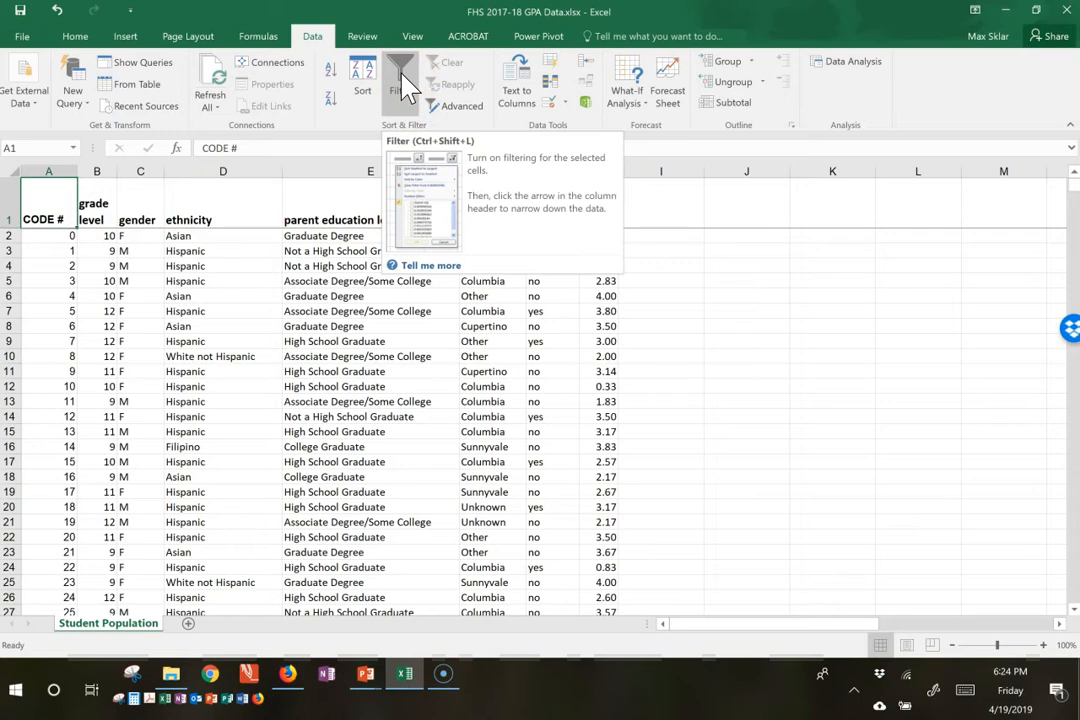
Step: Turn on filtering for the student table and filter the feeder middle school column to only Columbia
{"action": "left_click", "coordinate": [403, 84]}
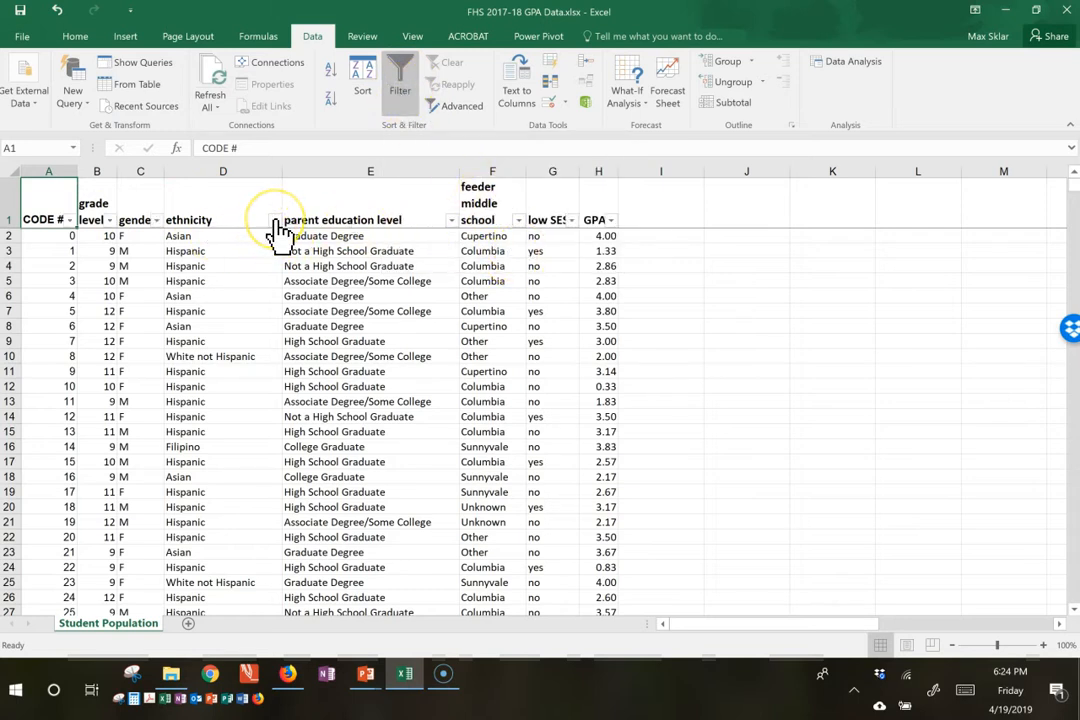
{"action": "left_click", "coordinate": [519, 221]}
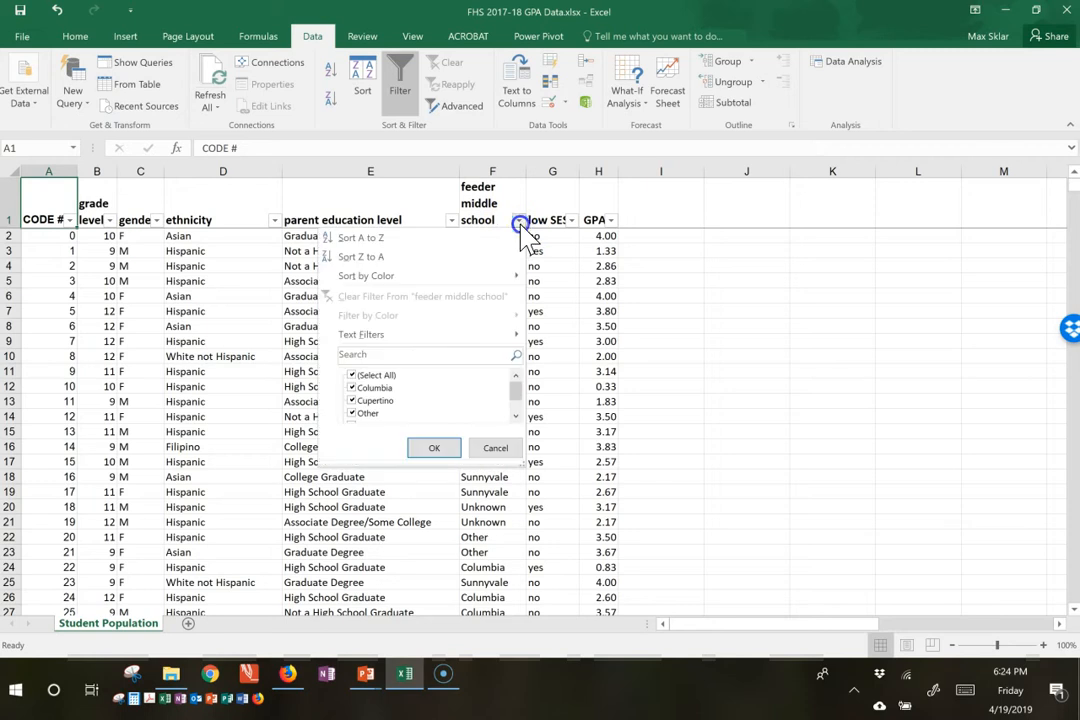
{"action": "left_click", "coordinate": [354, 376]}
{"action": "left_click", "coordinate": [354, 388]}
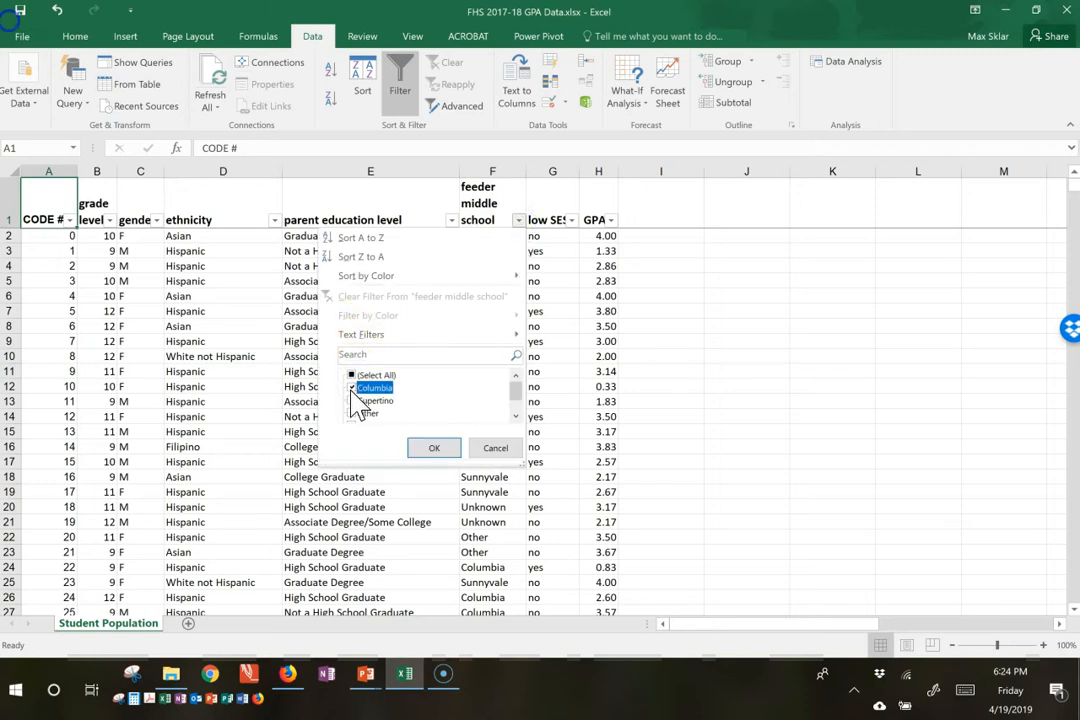
{"action": "left_click", "coordinate": [435, 449]}
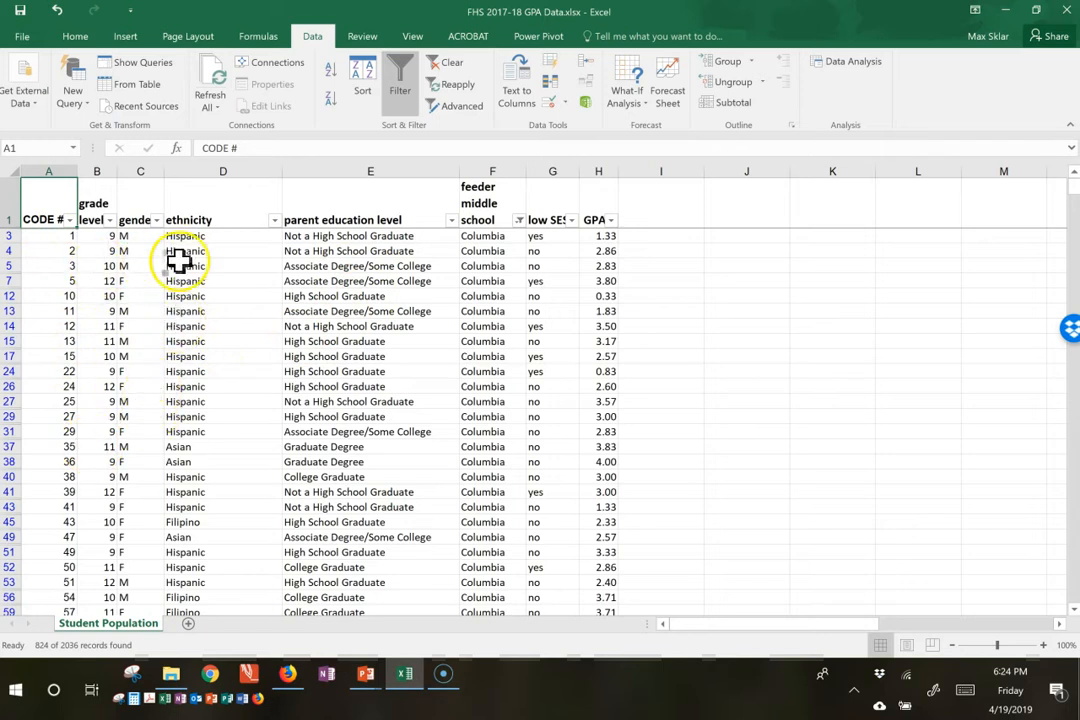
Step: Add a new worksheet and name it Columbia Population
{"action": "left_click", "coordinate": [187, 623]}
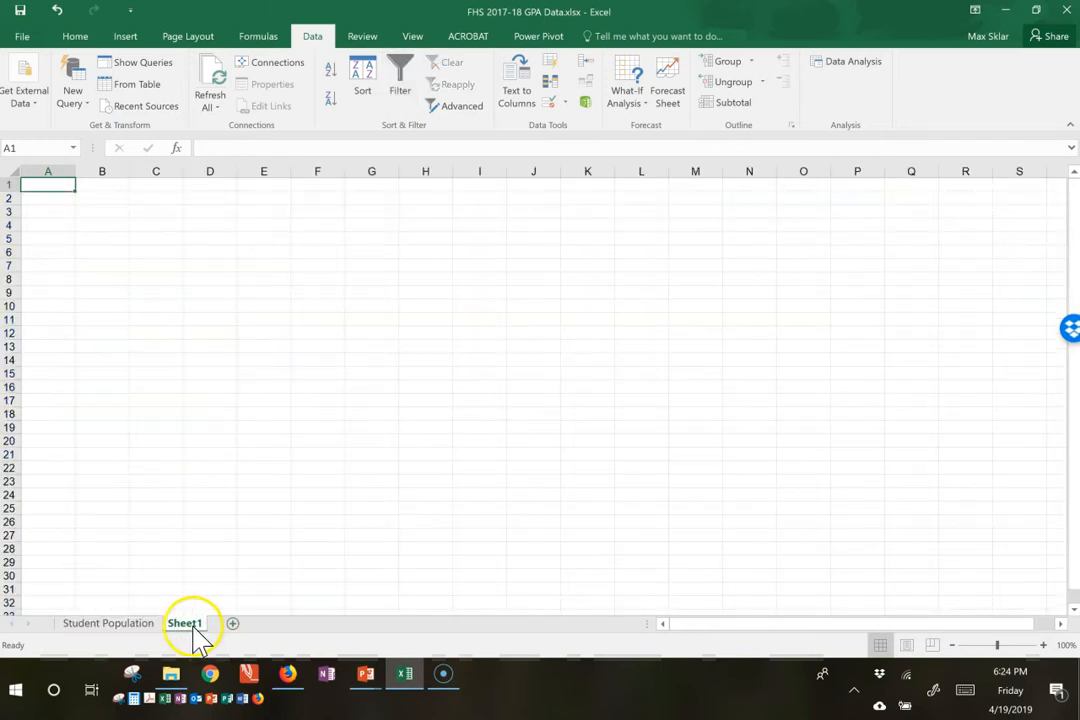
{"action": "double_click", "coordinate": [185, 623]}
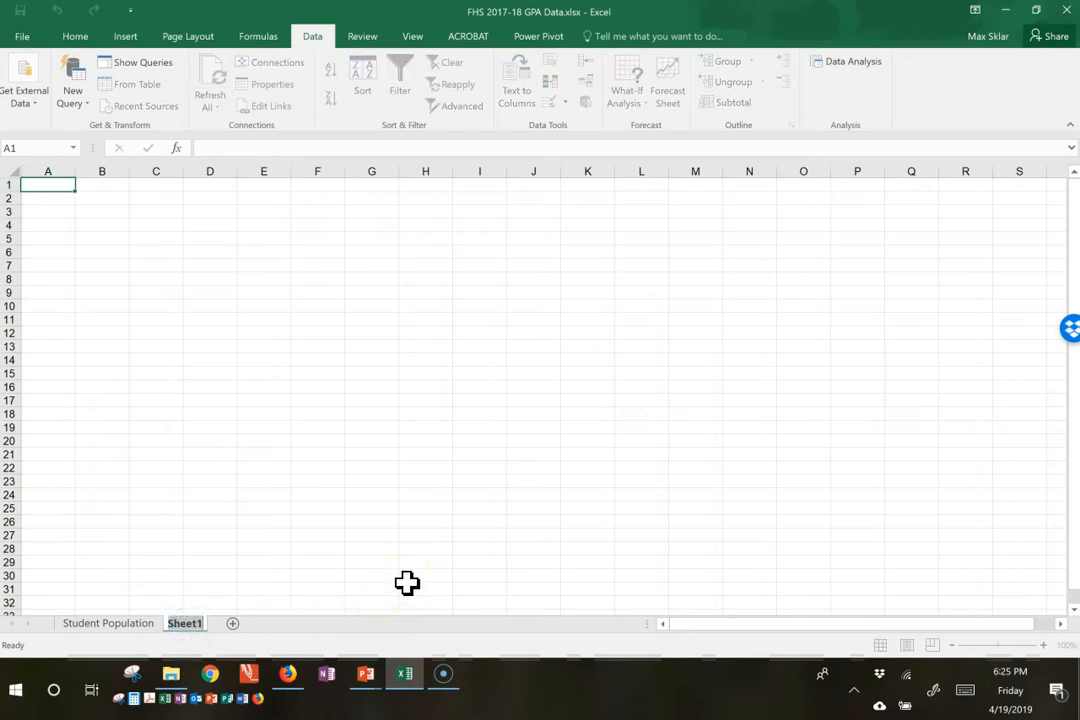
{"action": "type", "text": "P"}
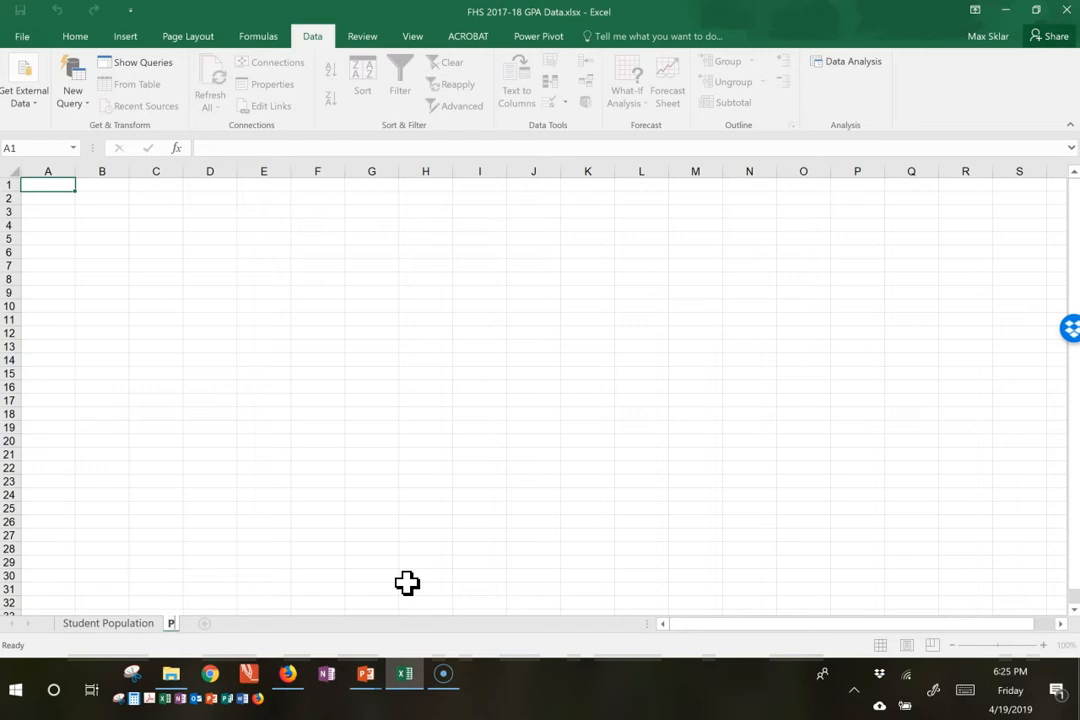
{"action": "key", "text": "BackSpace"}
{"action": "type", "text": "Columbia Population"}
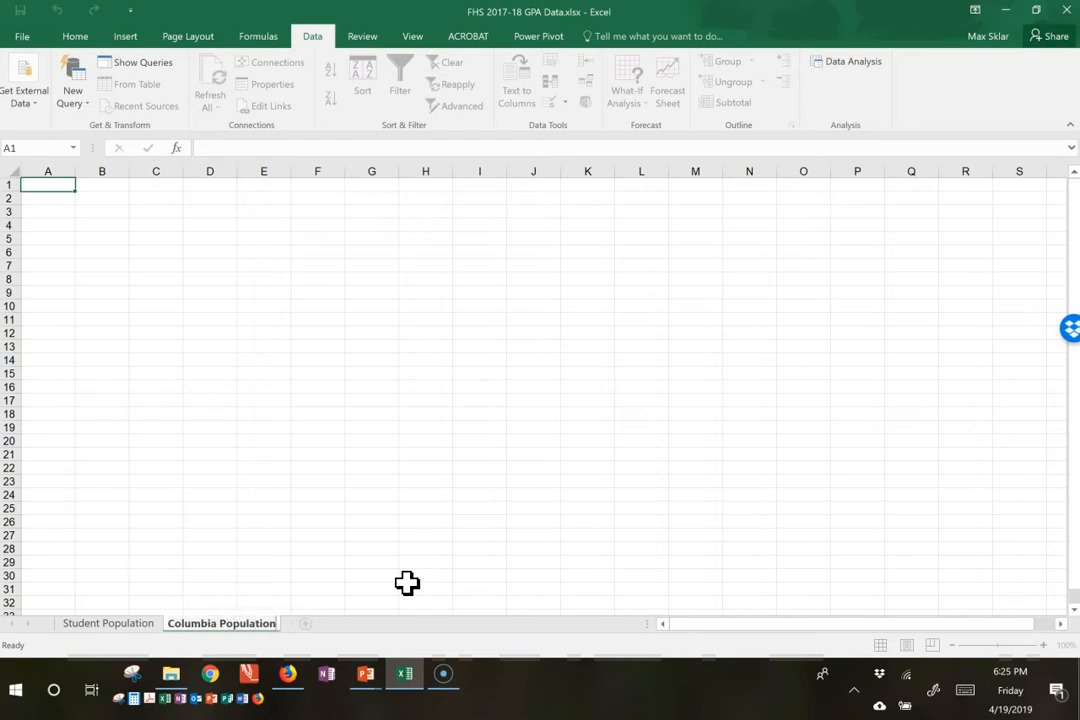
{"action": "key", "text": "Return"}
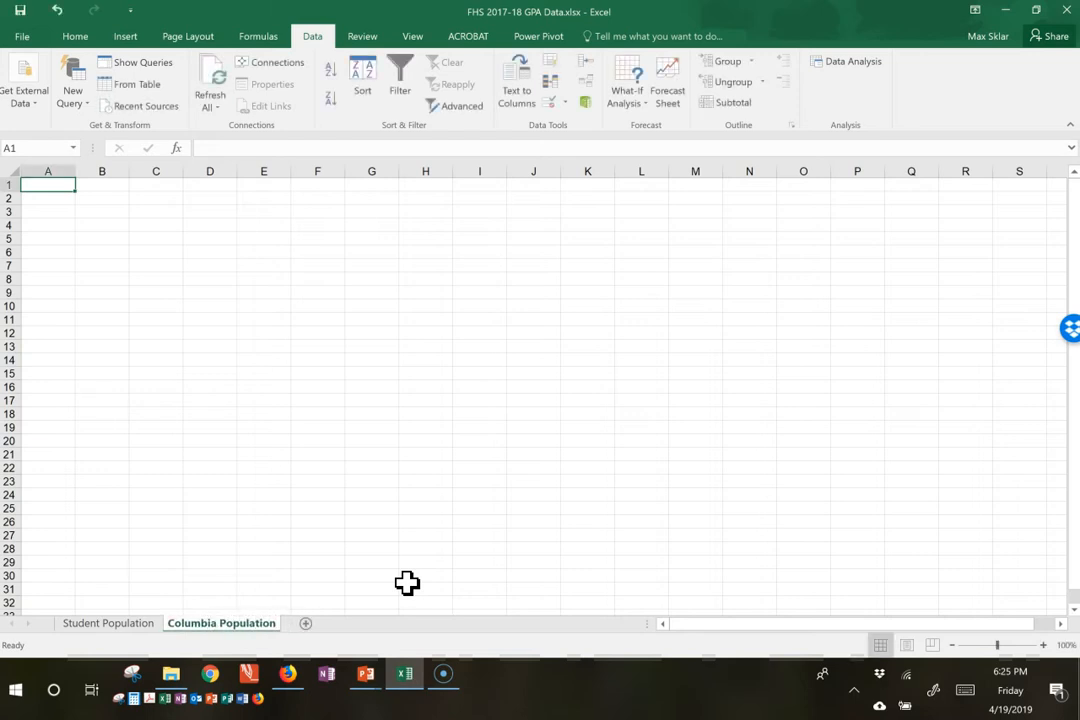
Step: Copy the filtered Columbia records with their headers from the Student Population sheet into the Columbia Population sheet, starting at A1
{"action": "left_click", "coordinate": [88, 623]}
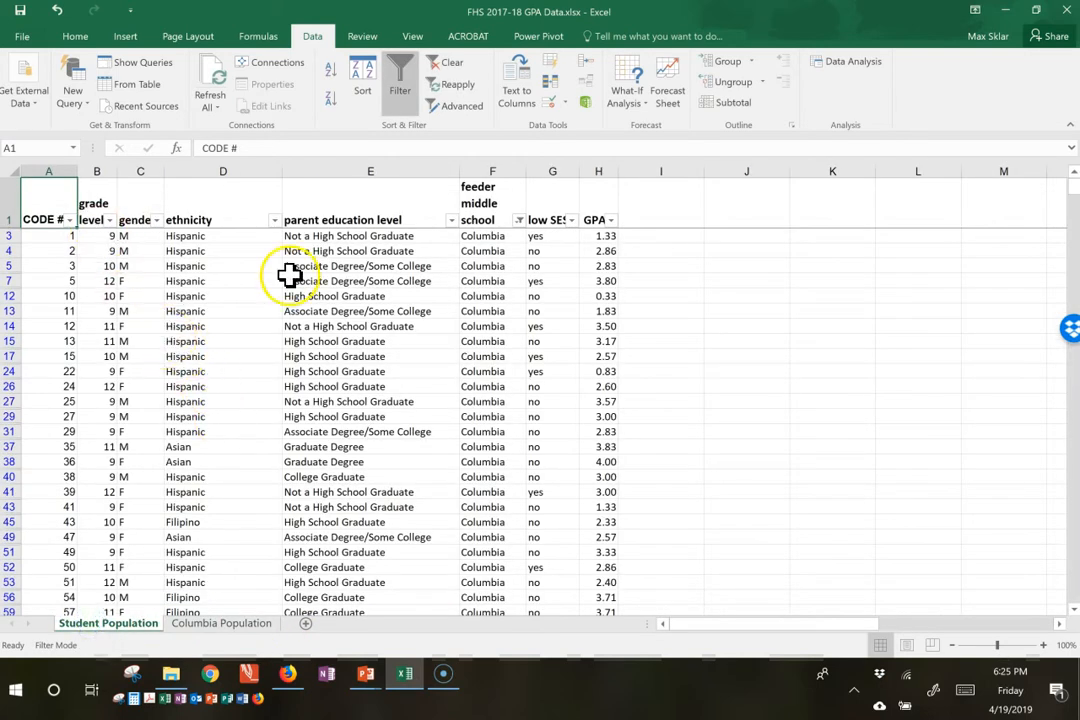
{"action": "left_click", "coordinate": [43, 196]}
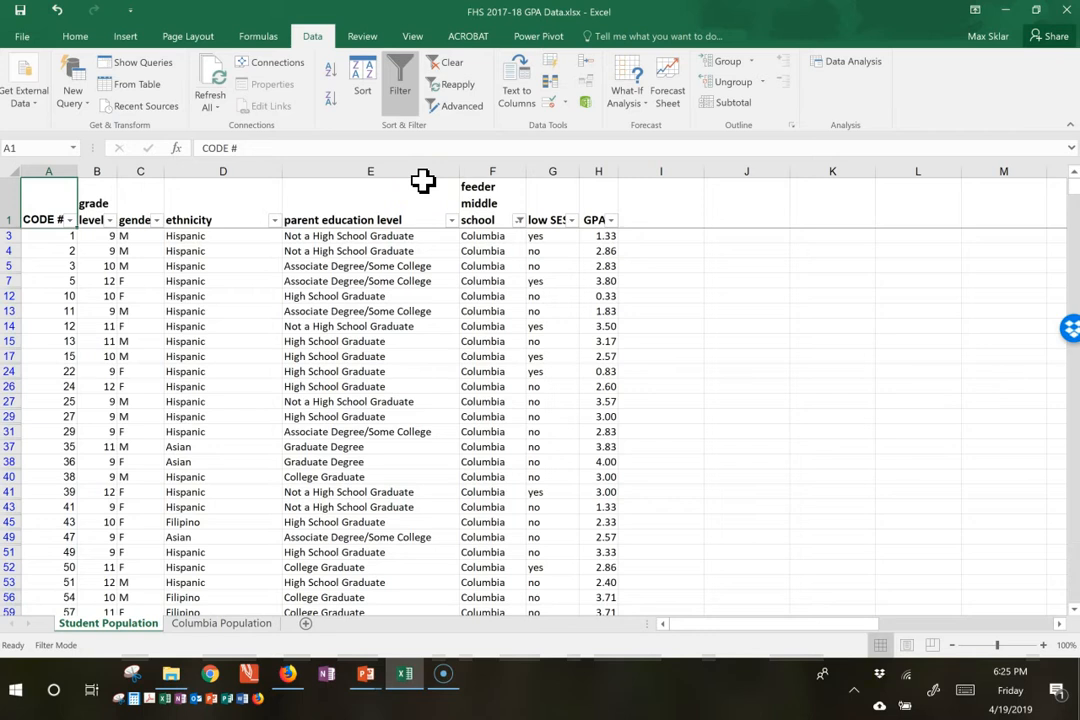
{"action": "key", "text": "ctrl+shift+Right"}
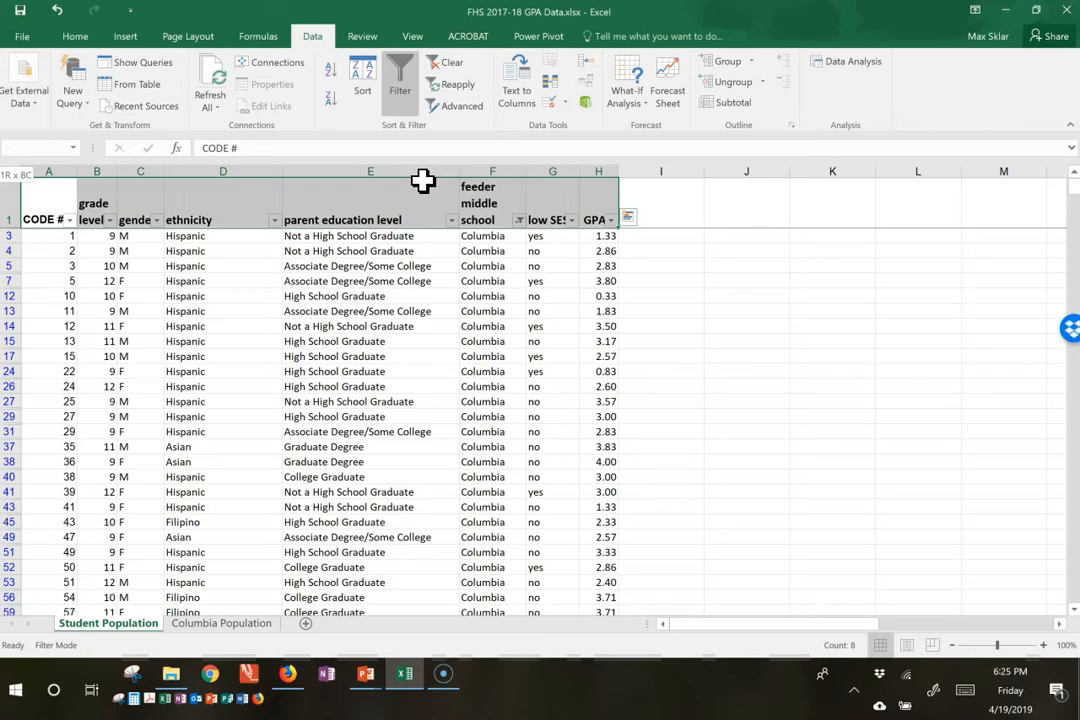
{"action": "key", "text": "ctrl+shift+Down"}
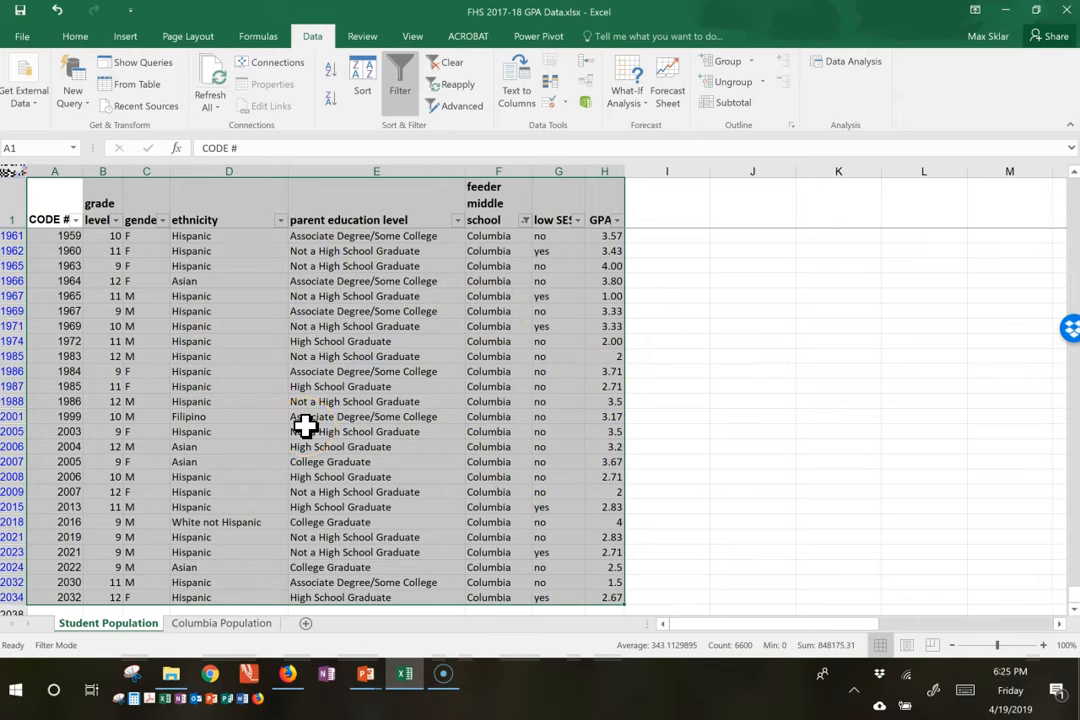
{"action": "key", "text": "ctrl+c"}
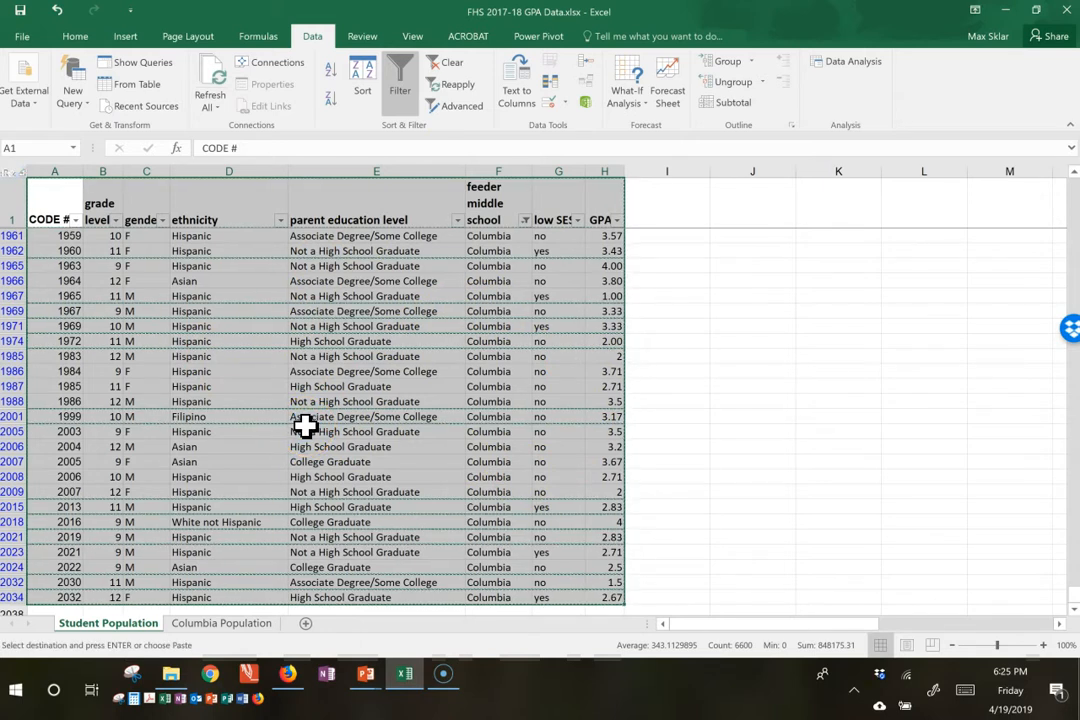
{"action": "left_click", "coordinate": [221, 624]}
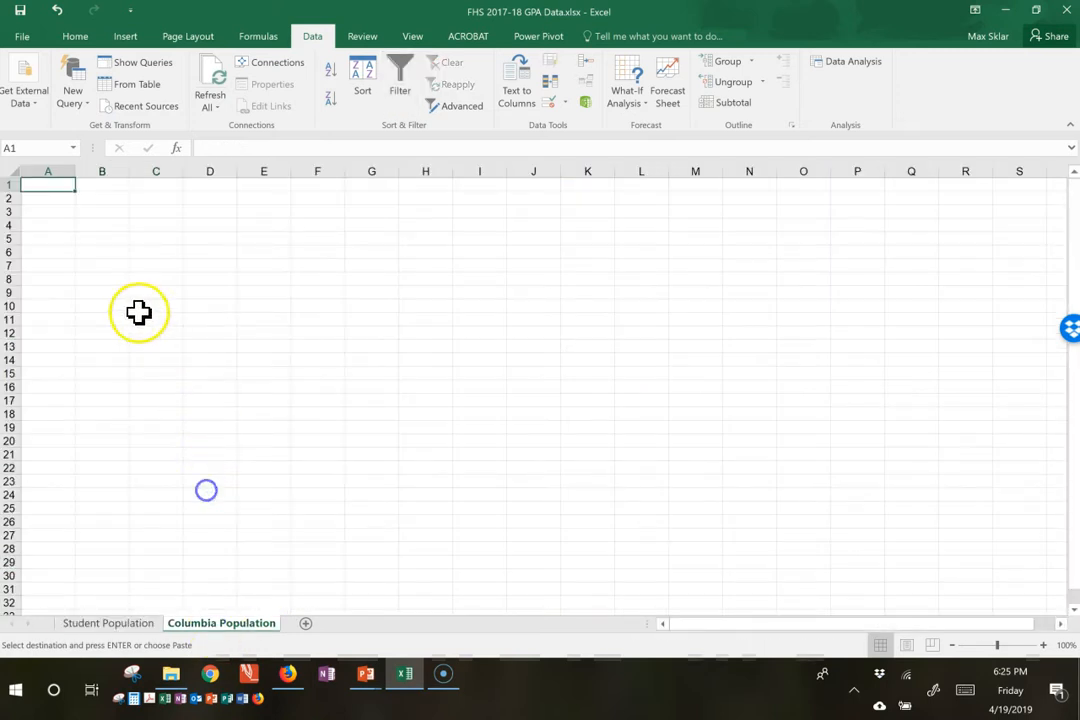
{"action": "key", "text": "ctrl+v"}
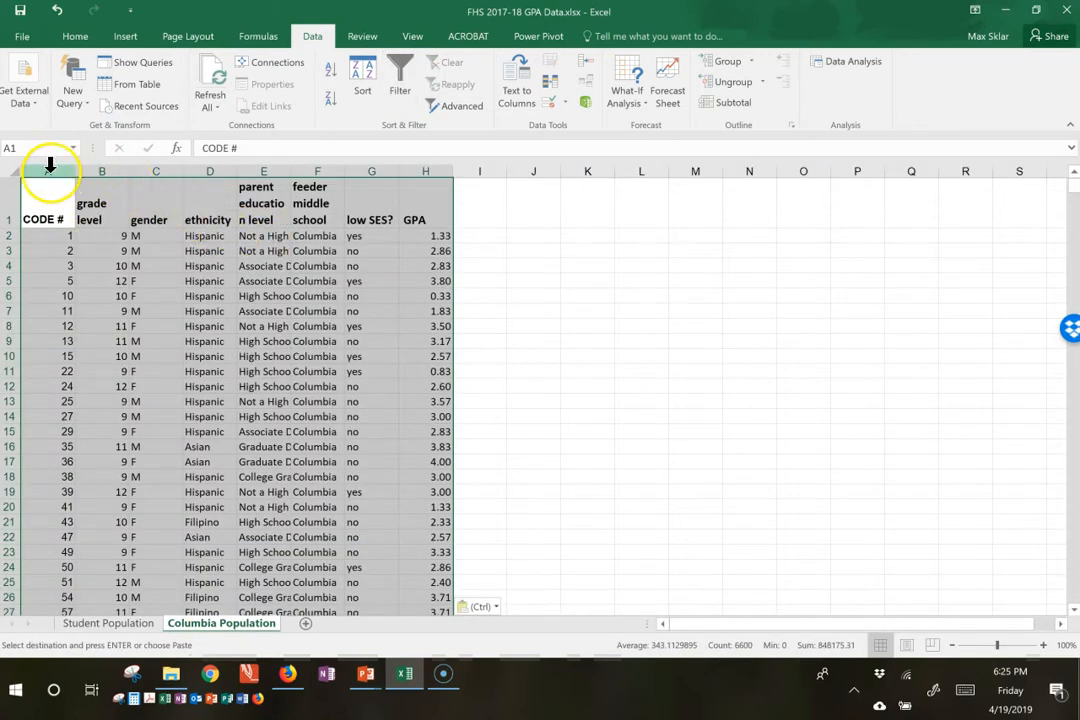
Step: Autofit the widths of columns A through H on the Columbia Population sheet to their contents
{"action": "left_click", "coordinate": [47, 167]}
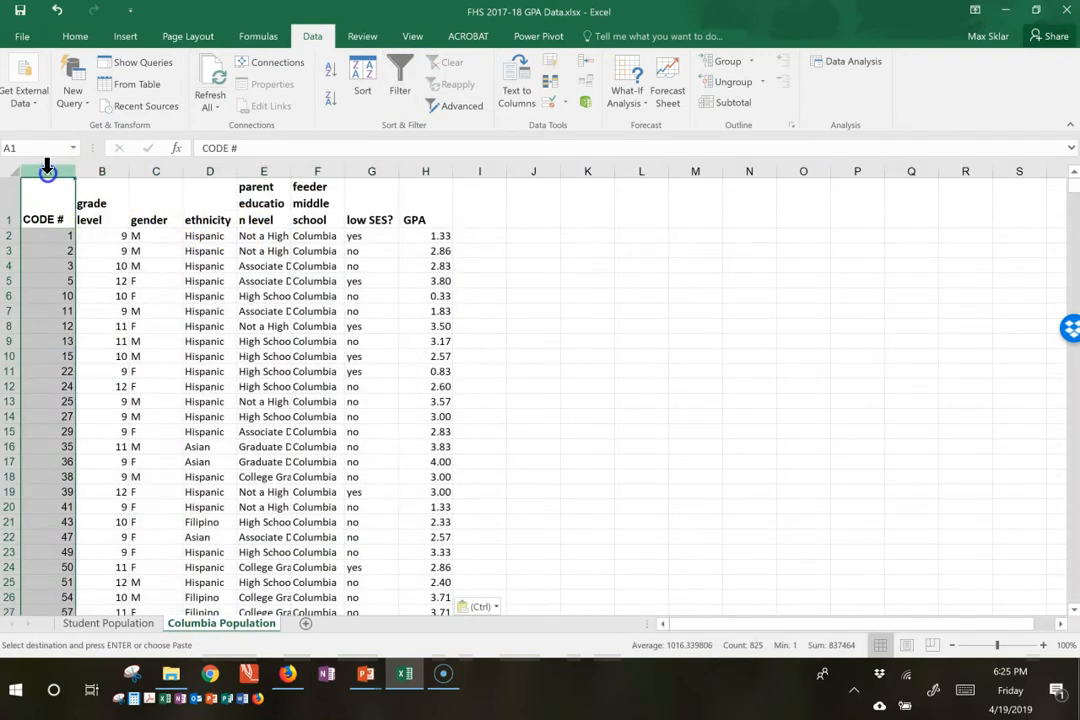
{"action": "left_click", "coordinate": [264, 250]}
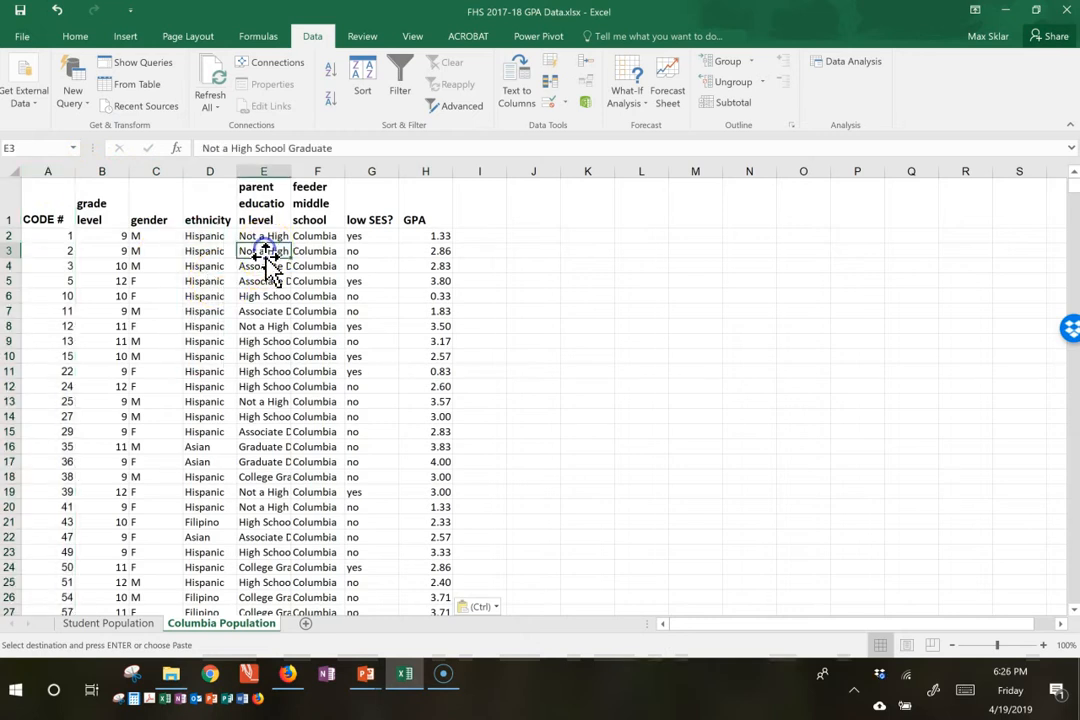
{"action": "left_click", "coordinate": [38, 168]}
{"action": "left_click_drag", "start_coordinate": [40, 174], "coordinate": [215, 174]}
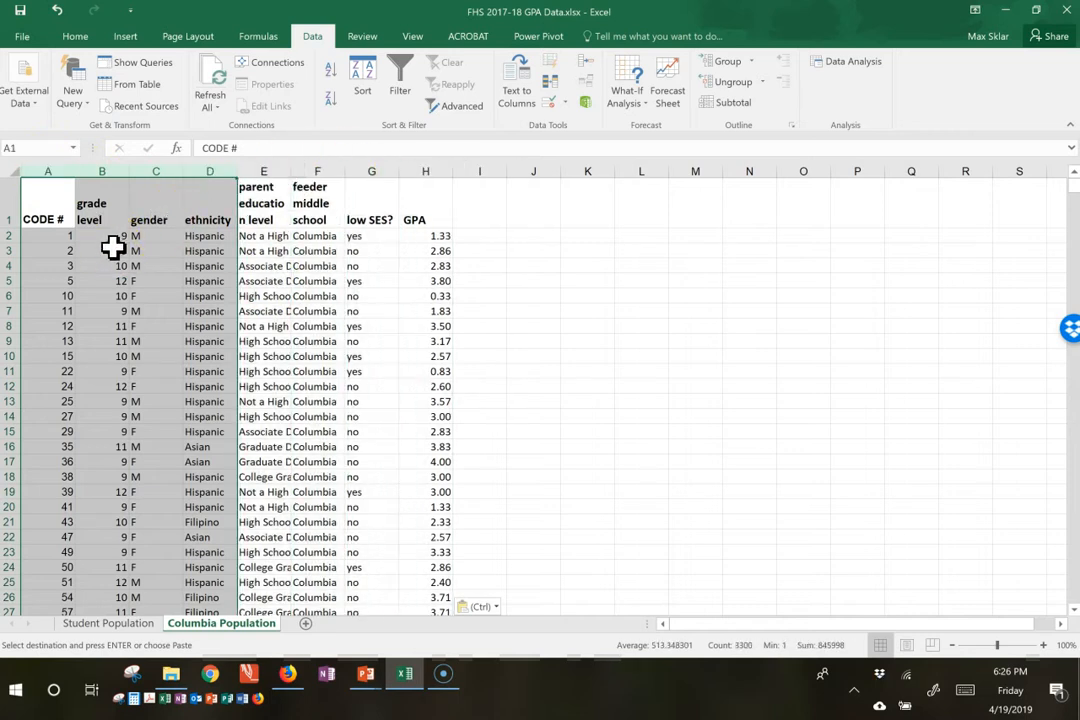
{"action": "left_click", "coordinate": [113, 248]}
{"action": "left_click", "coordinate": [50, 172]}
{"action": "left_click_drag", "start_coordinate": [50, 174], "coordinate": [416, 171]}
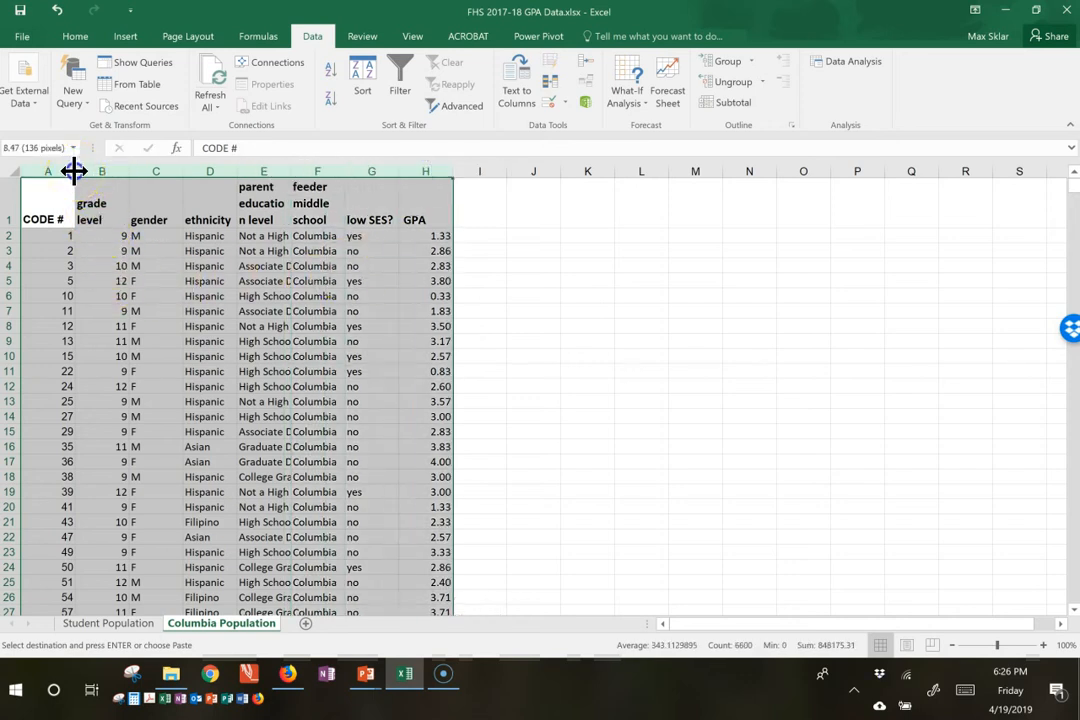
{"action": "double_click", "coordinate": [74, 171]}
{"action": "left_click", "coordinate": [191, 268]}
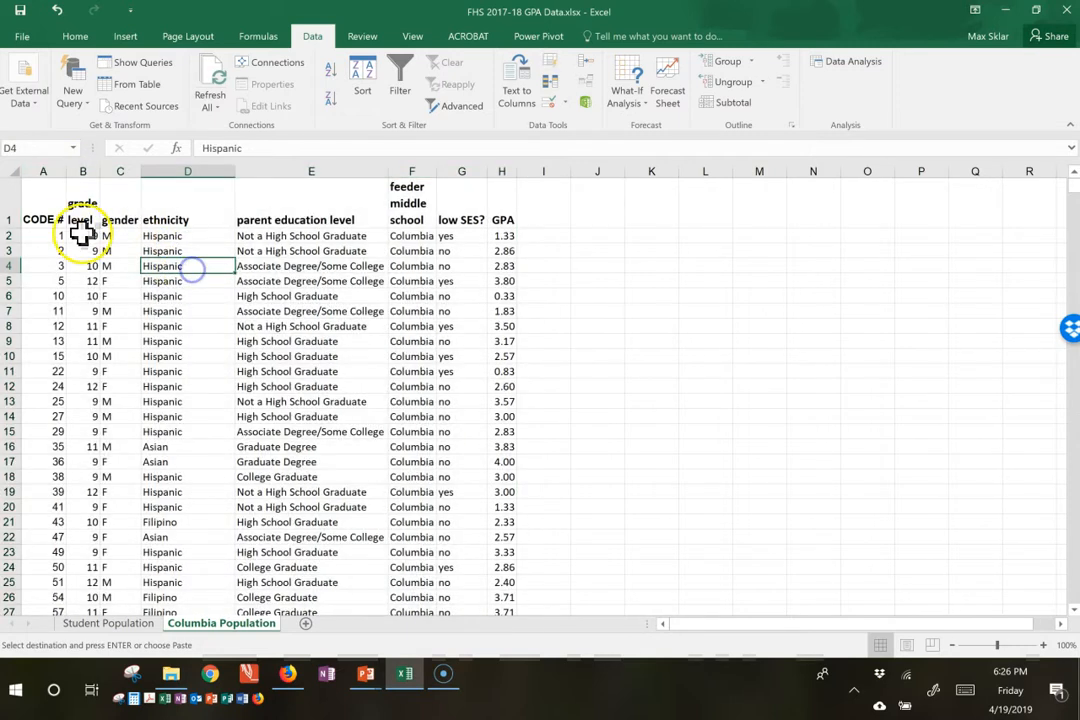
Step: Freeze the header row of the Columbia Population sheet by freezing panes at cell A2
{"action": "left_click", "coordinate": [43, 214]}
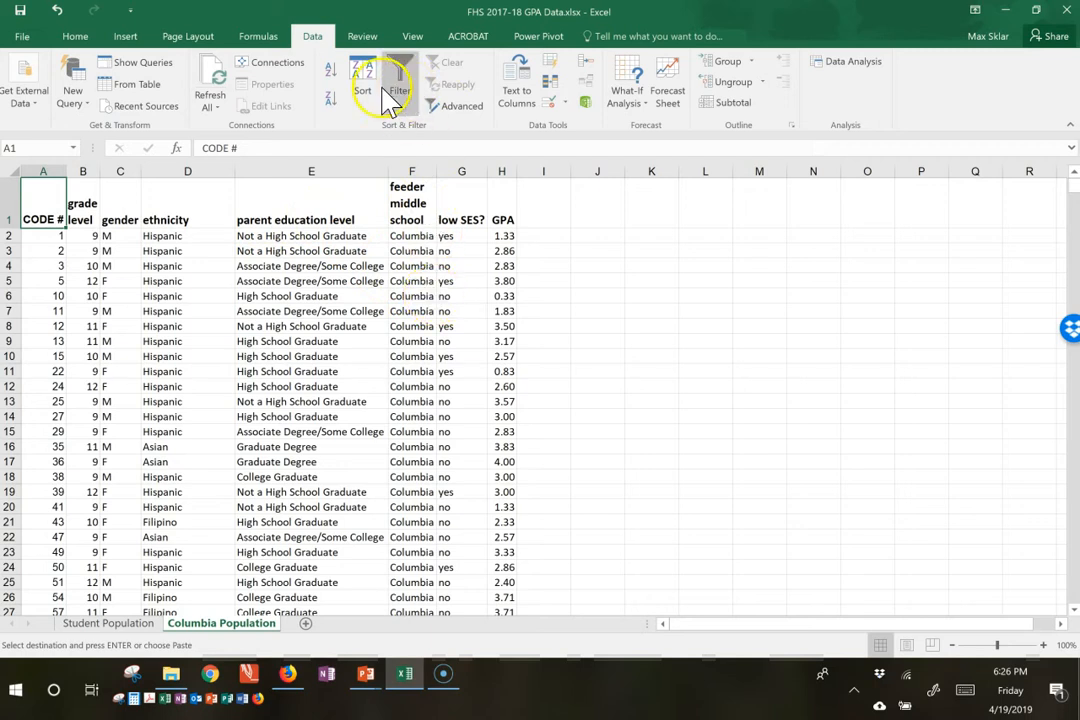
{"action": "left_click", "coordinate": [415, 38]}
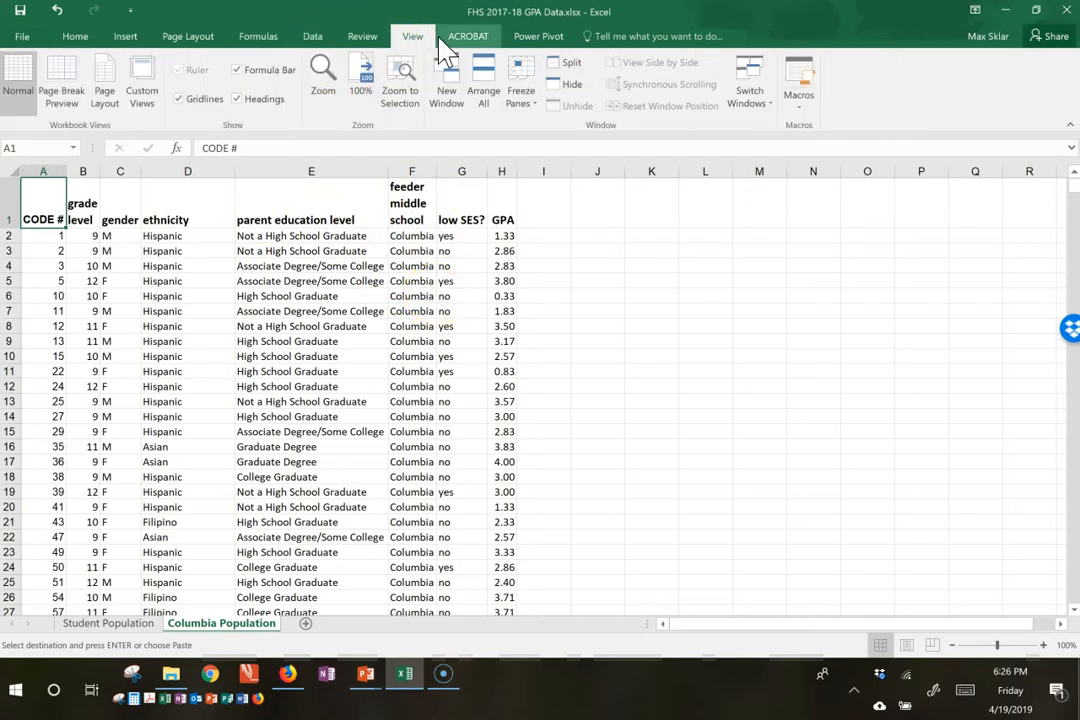
{"action": "left_click", "coordinate": [527, 92]}
{"action": "left_click", "coordinate": [515, 95]}
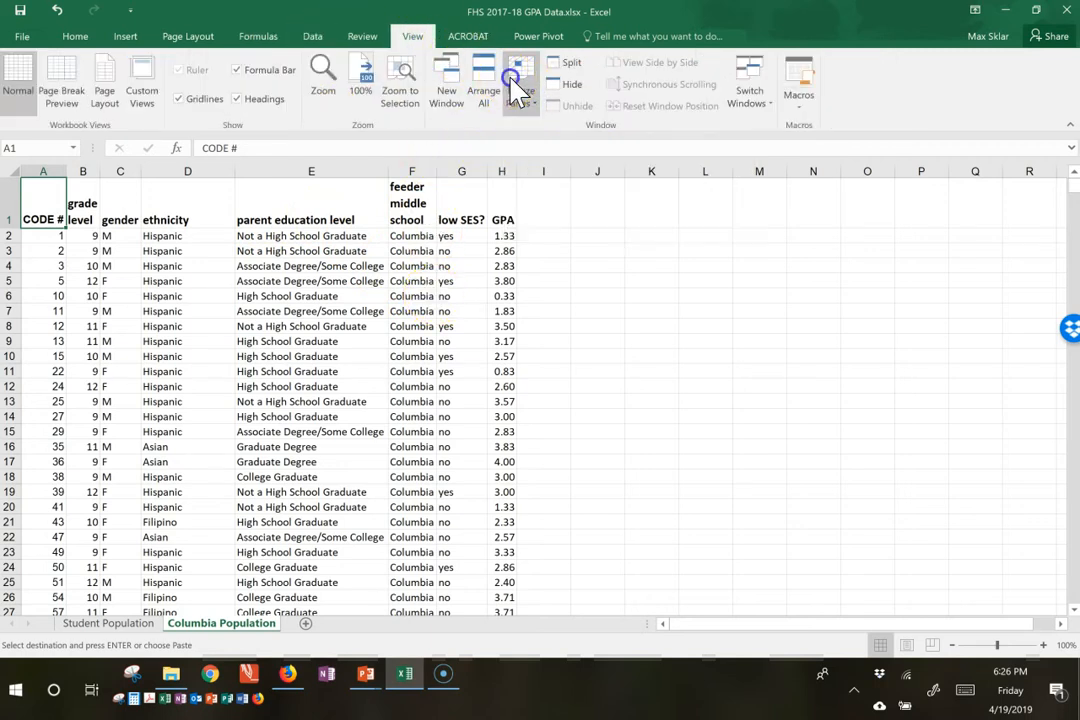
{"action": "left_click", "coordinate": [57, 238]}
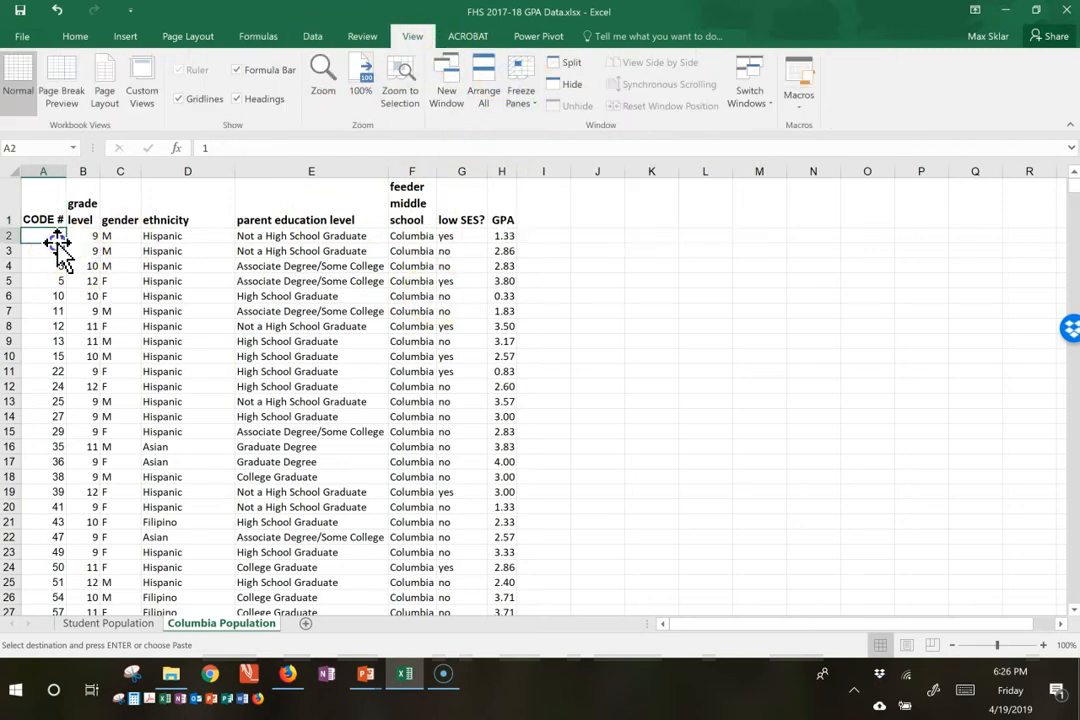
{"action": "left_click", "coordinate": [517, 95]}
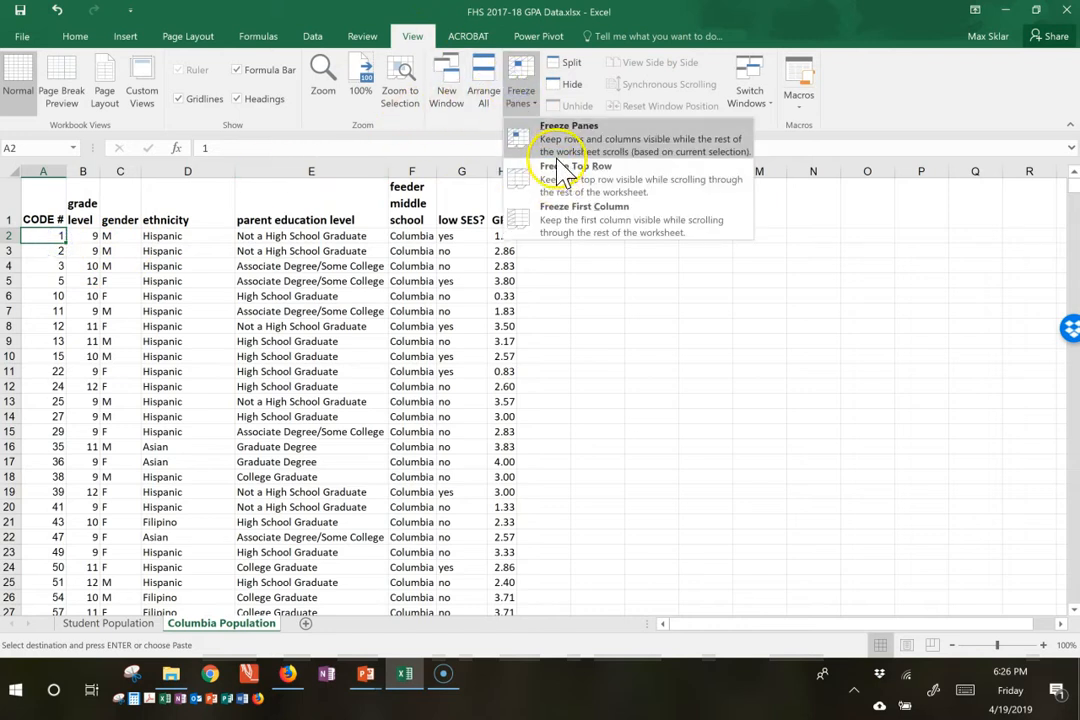
{"action": "left_click", "coordinate": [556, 143]}
{"action": "left_click", "coordinate": [45, 219]}
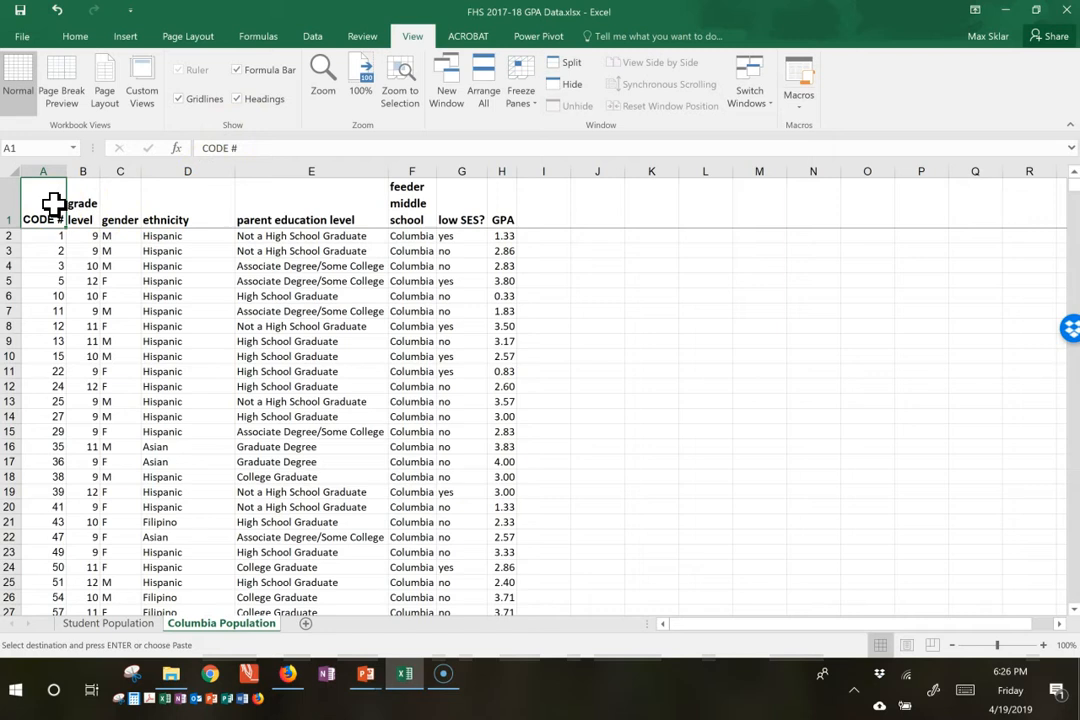
Step: Add the column header "random" in cell I1, beside the GPA column
{"action": "left_click", "coordinate": [537, 210]}
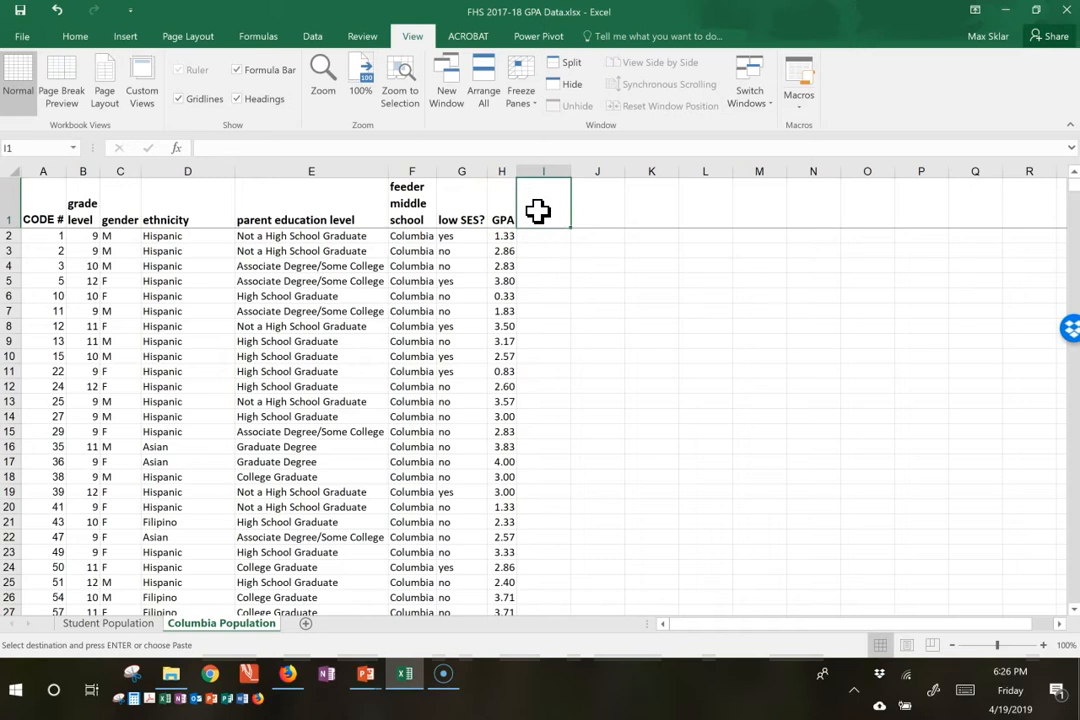
{"action": "type", "text": "r"}
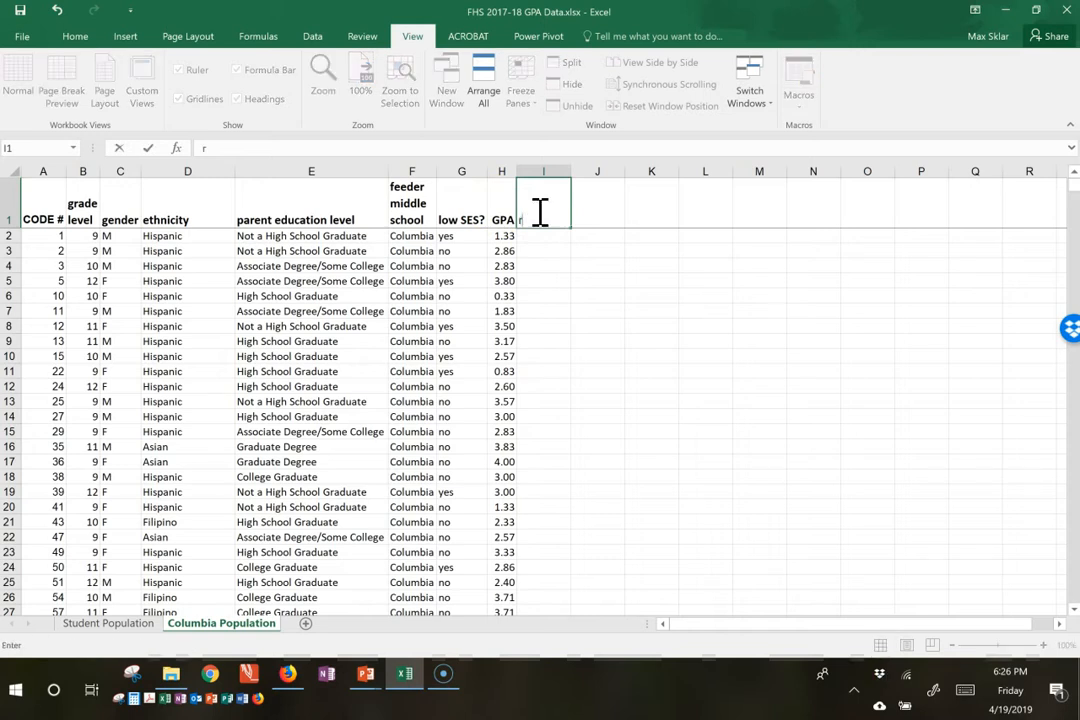
{"action": "type", "text": "andom"}
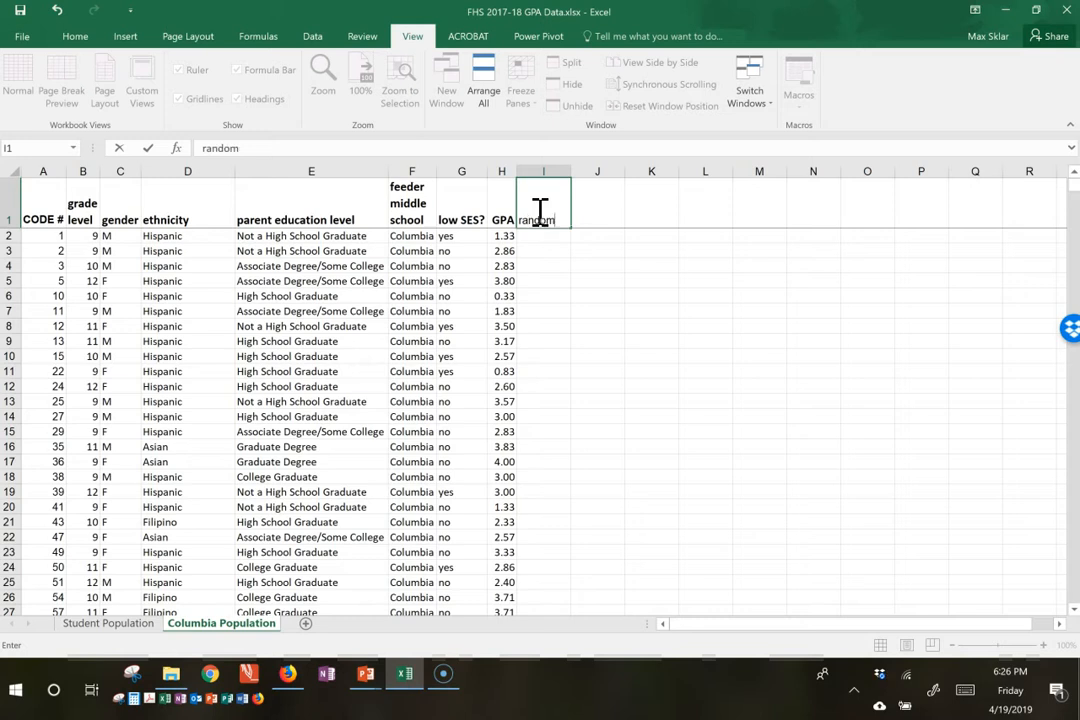
{"action": "key", "text": "Return"}
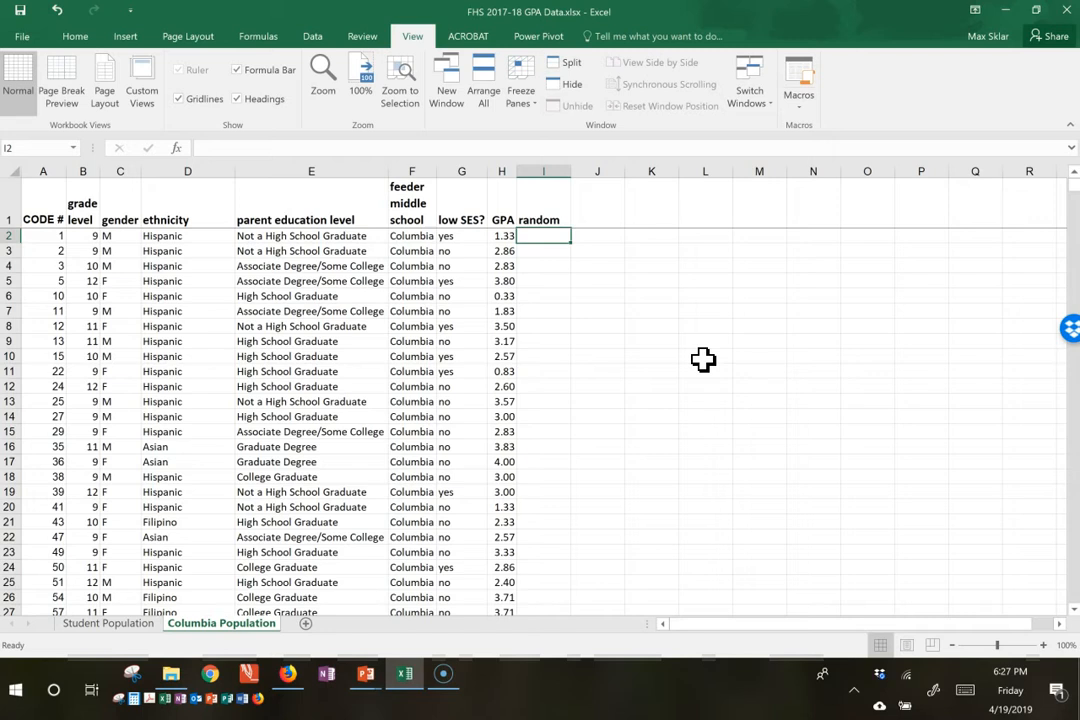
Step: Enter the formula =RAND() in cell I2 under the random header and reselect that cell
{"action": "key", "text": "Left"}
{"action": "key", "text": "Right"}
{"action": "type", "text": "=ra"}
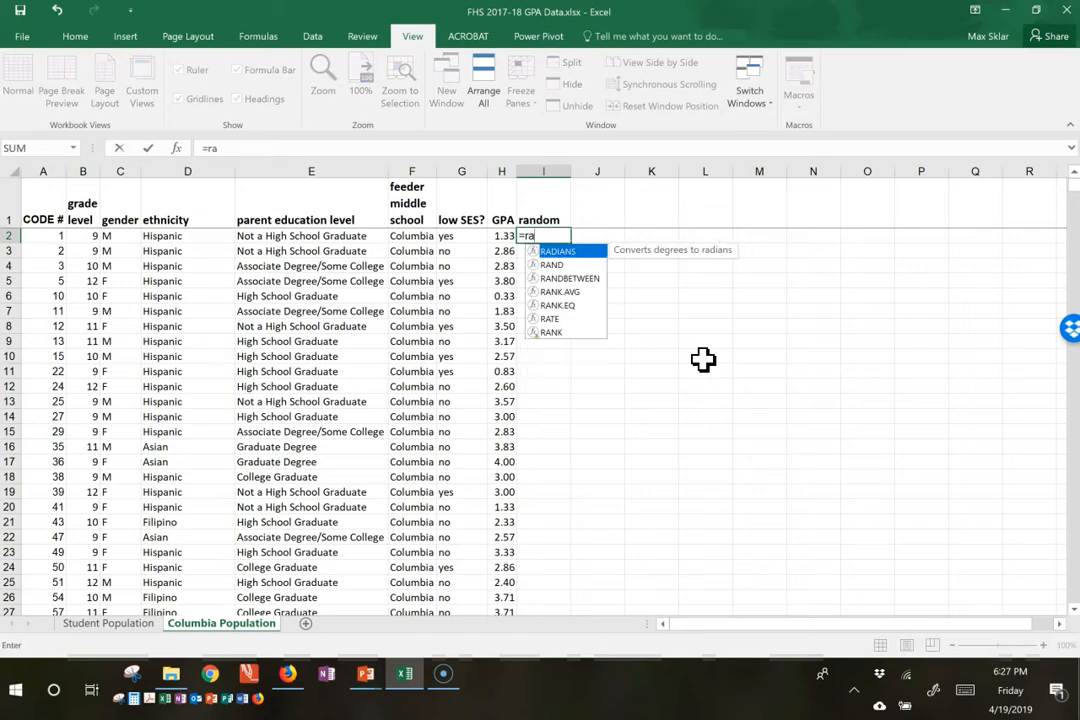
{"action": "type", "text": "nd("}
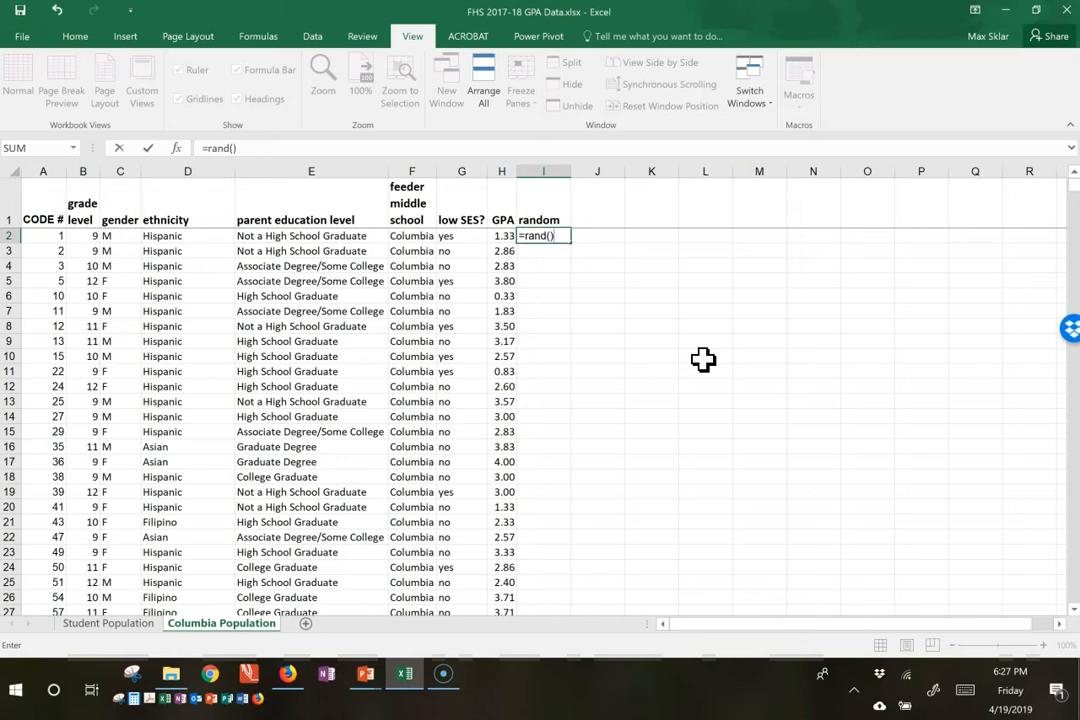
{"action": "key", "text": "Return"}
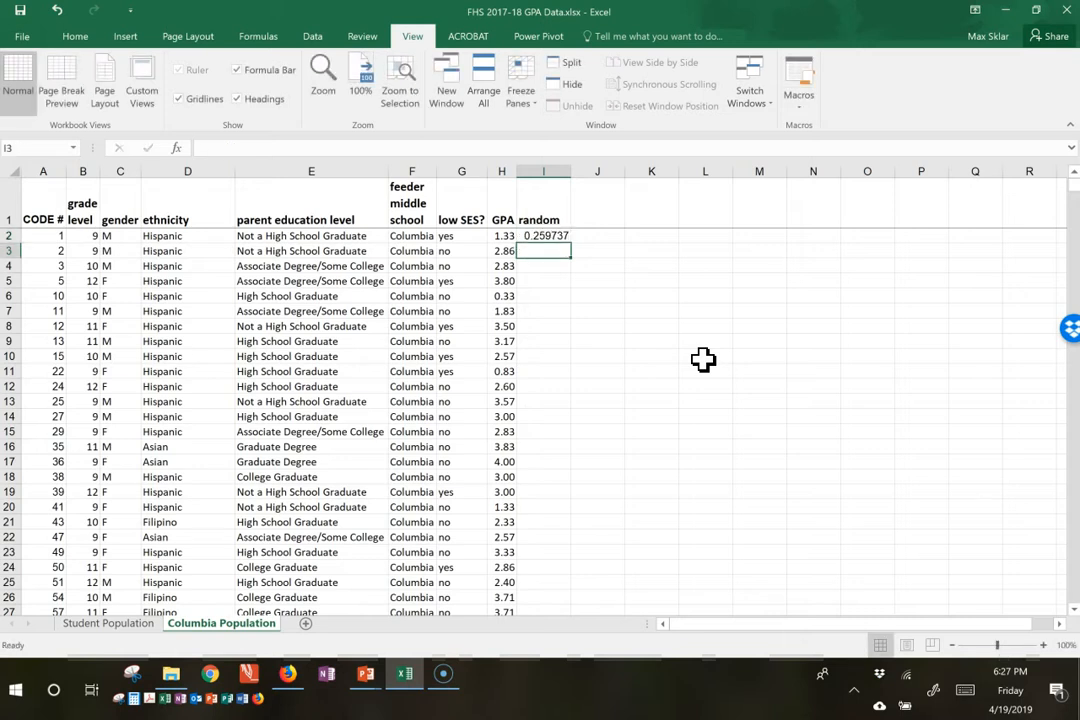
{"action": "key", "text": "Up"}
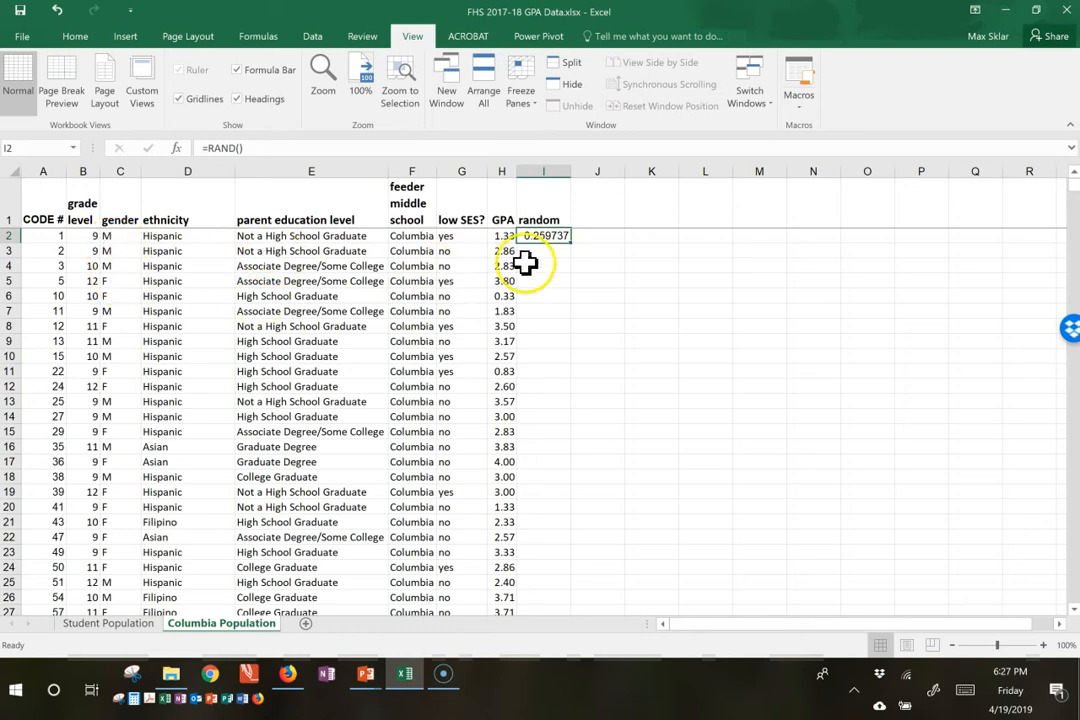
Step: Copy the =RAND() formula from cell I2 into cell I3 and reselect cell I2
{"action": "scroll", "coordinate": [501, 330], "scroll_direction": "down", "scroll_amount": 4}
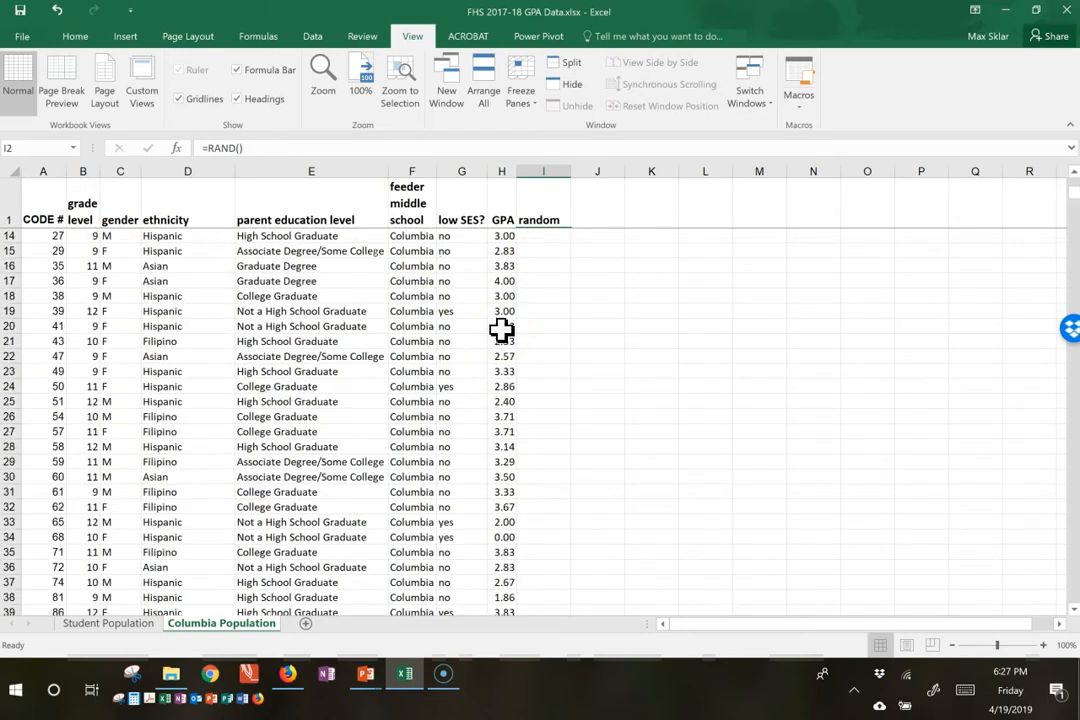
{"action": "scroll", "coordinate": [501, 330], "scroll_direction": "up", "scroll_amount": 4}
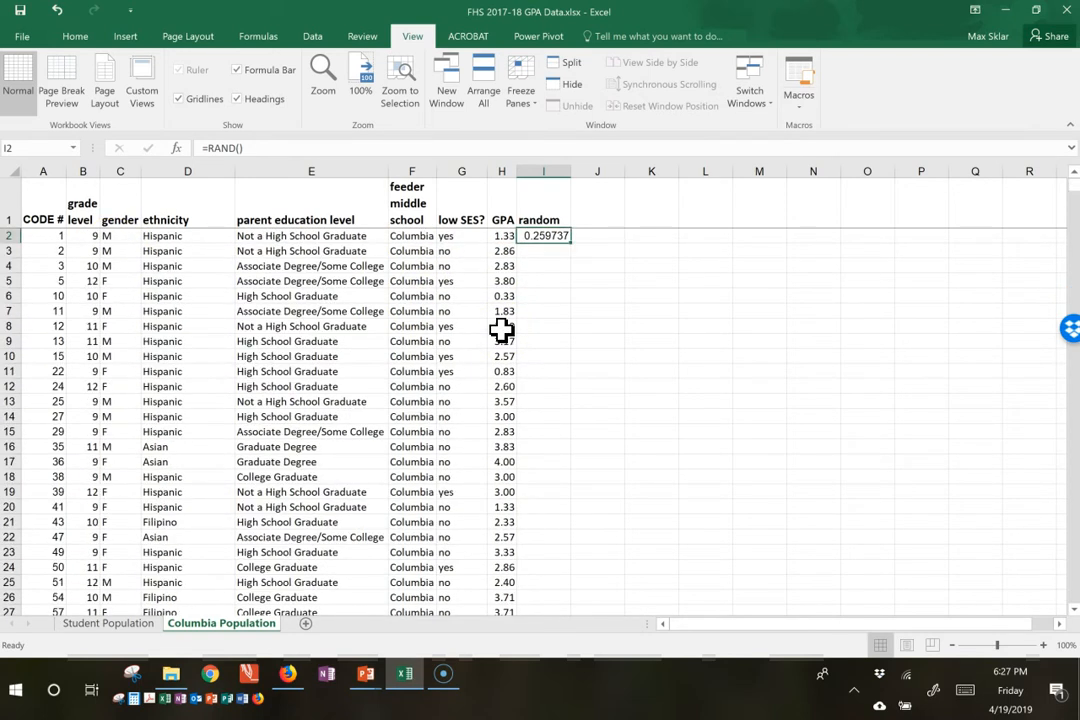
{"action": "key", "text": "ctrl+c"}
{"action": "left_click", "coordinate": [535, 251]}
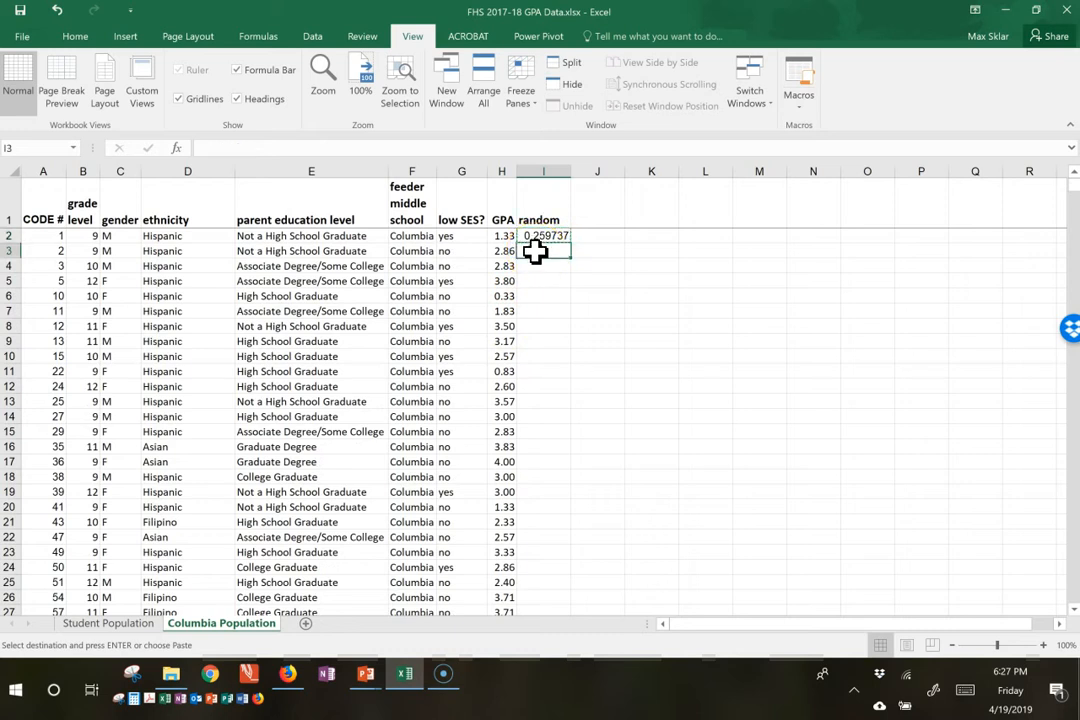
{"action": "key", "text": "ctrl+v"}
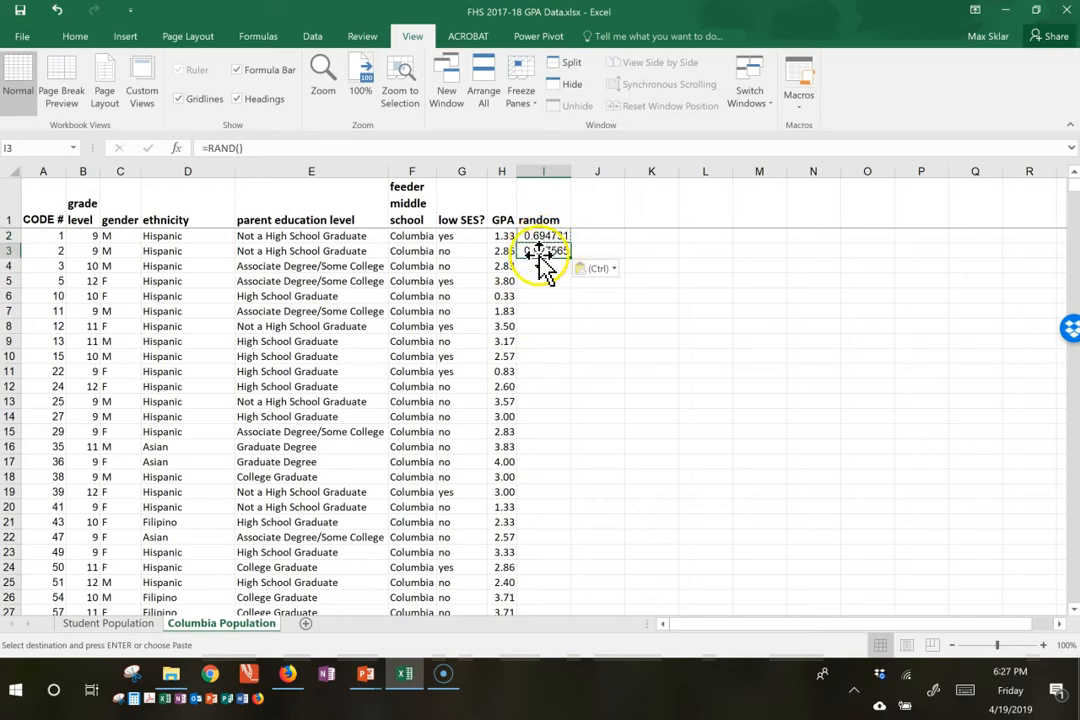
{"action": "left_click", "coordinate": [545, 236]}
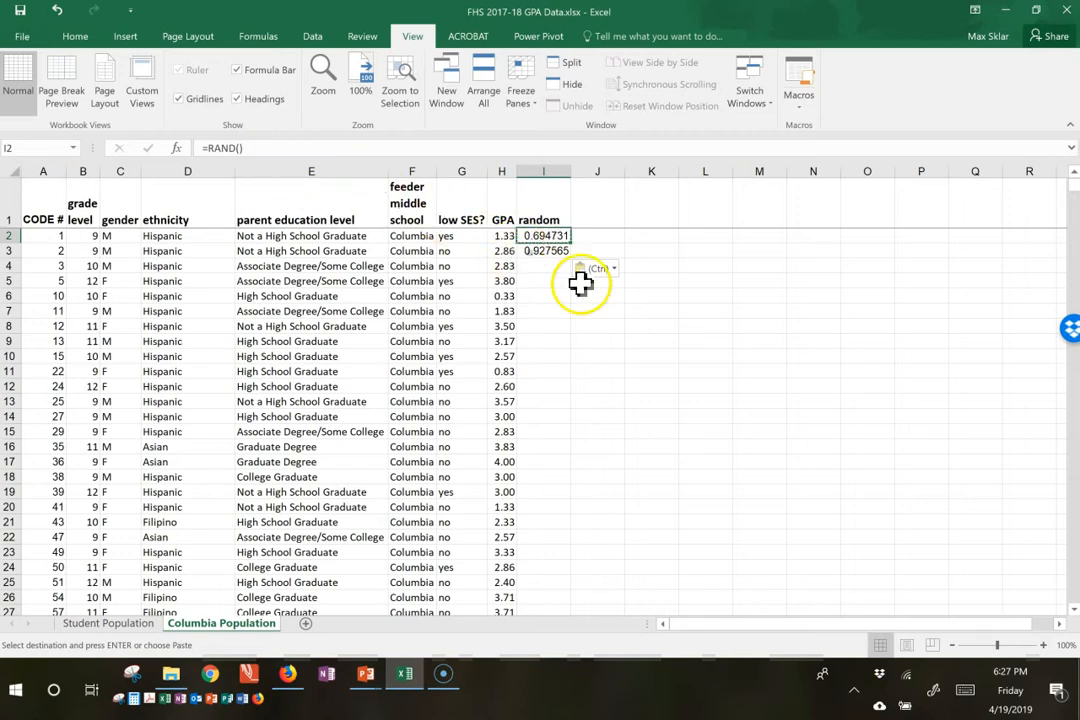
Step: Enter 1 in cells M4 and M3 to make the random numbers recalculate, and clear both cells
{"action": "left_click", "coordinate": [742, 266]}
{"action": "type", "text": "1"}
{"action": "key", "text": "Return"}
{"action": "key", "text": "Up"}
{"action": "key", "text": "Up"}
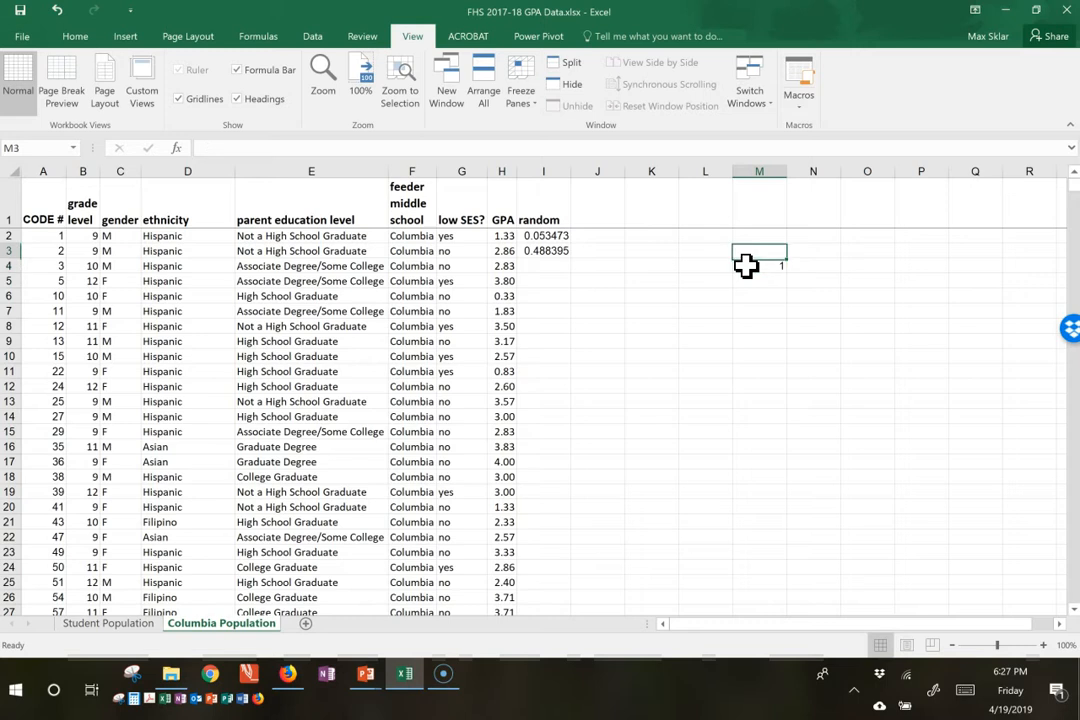
{"action": "type", "text": "1"}
{"action": "key", "text": "Up"}
{"action": "key", "text": "shift+Down"}
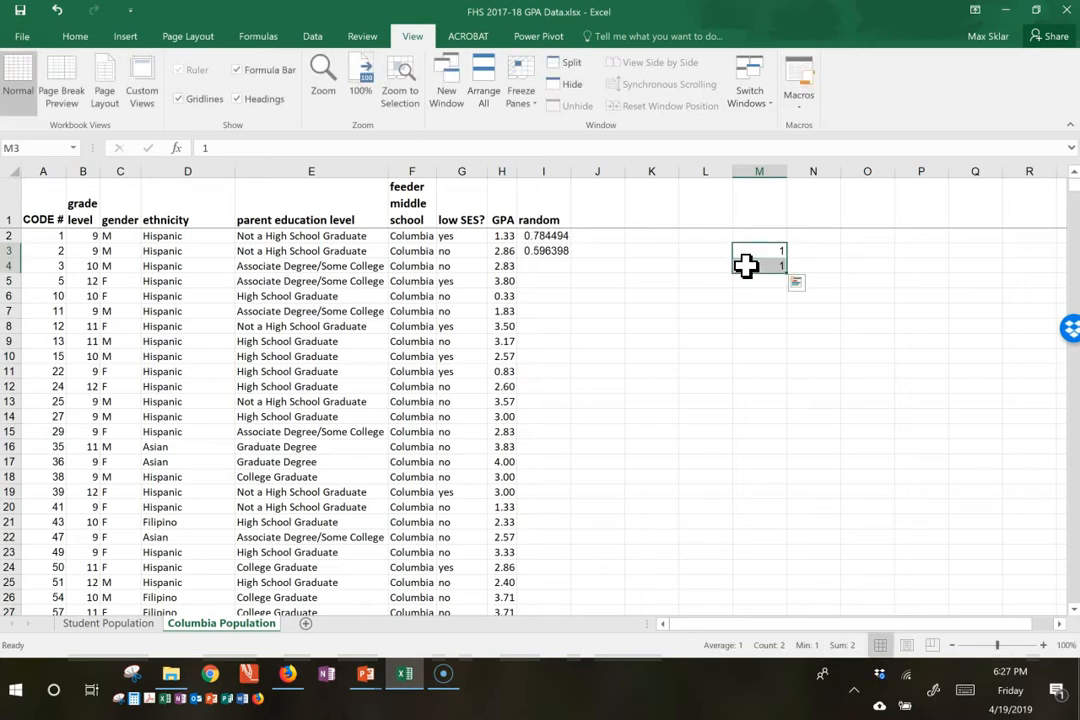
{"action": "key", "text": "Delete"}
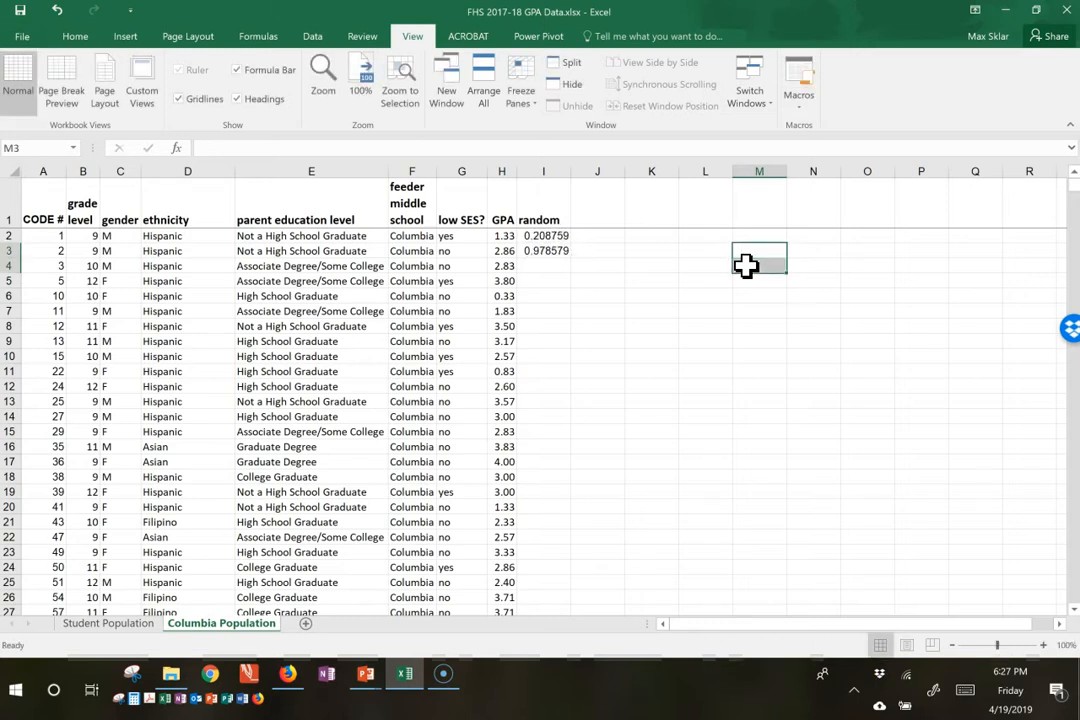
Step: Enlarge the sheet view to 120% and fill the =RAND() formula from cell I3 down to the last student row
{"action": "left_click", "coordinate": [551, 250]}
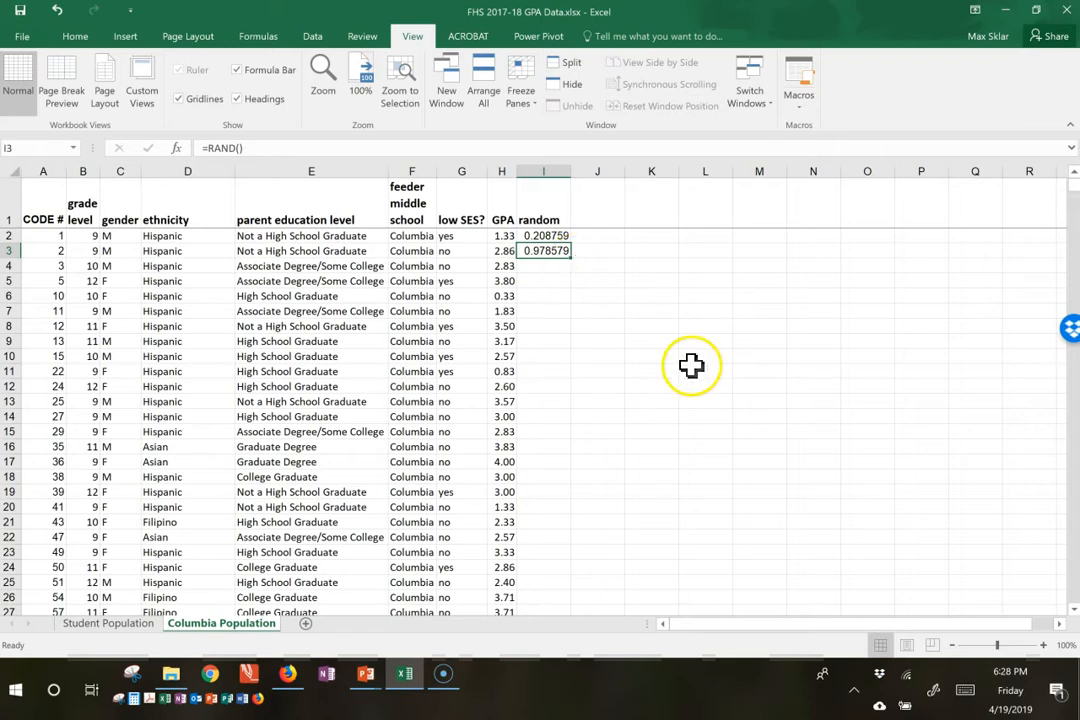
{"action": "left_click", "coordinate": [1043, 645]}
{"action": "left_click", "coordinate": [1043, 645]}
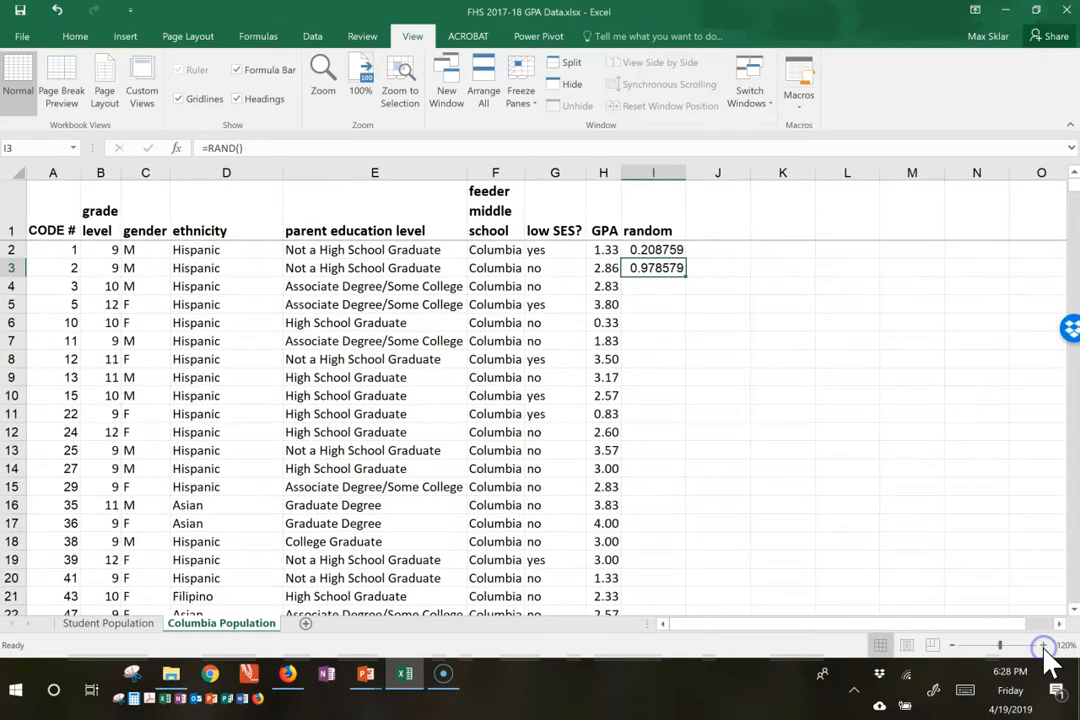
{"action": "double_click", "coordinate": [686, 279]}
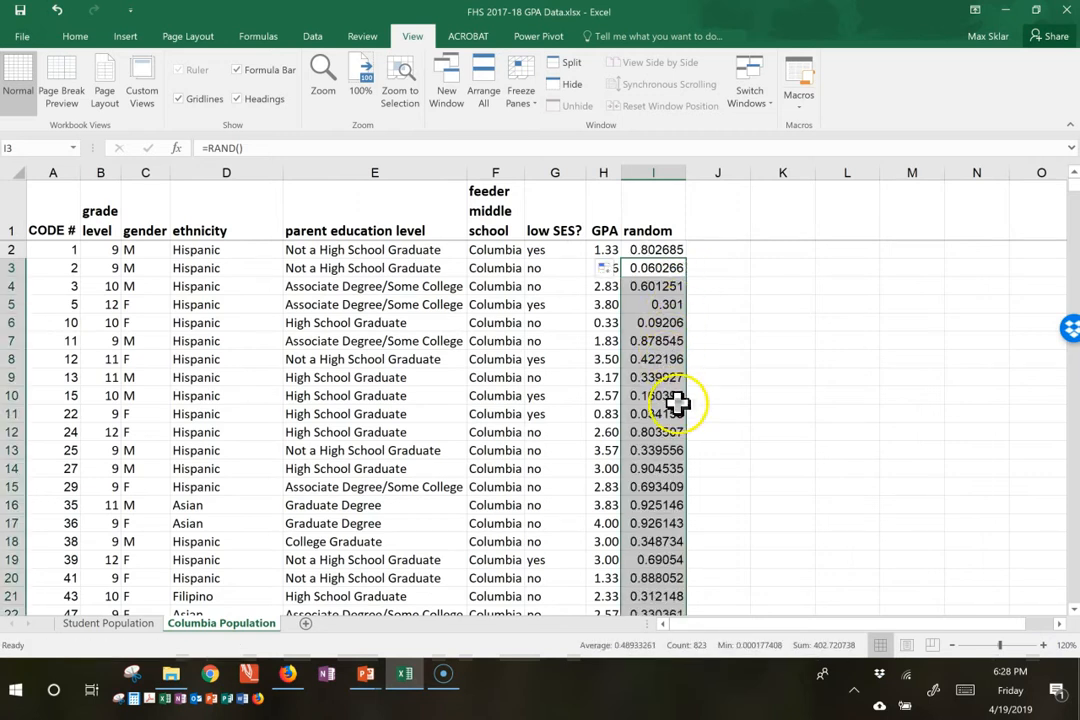
{"action": "left_click", "coordinate": [718, 304]}
Step: Copy the random numbers in I2:I825 and paste them over themselves as values to replace the formulas
{"action": "left_click", "coordinate": [657, 254]}
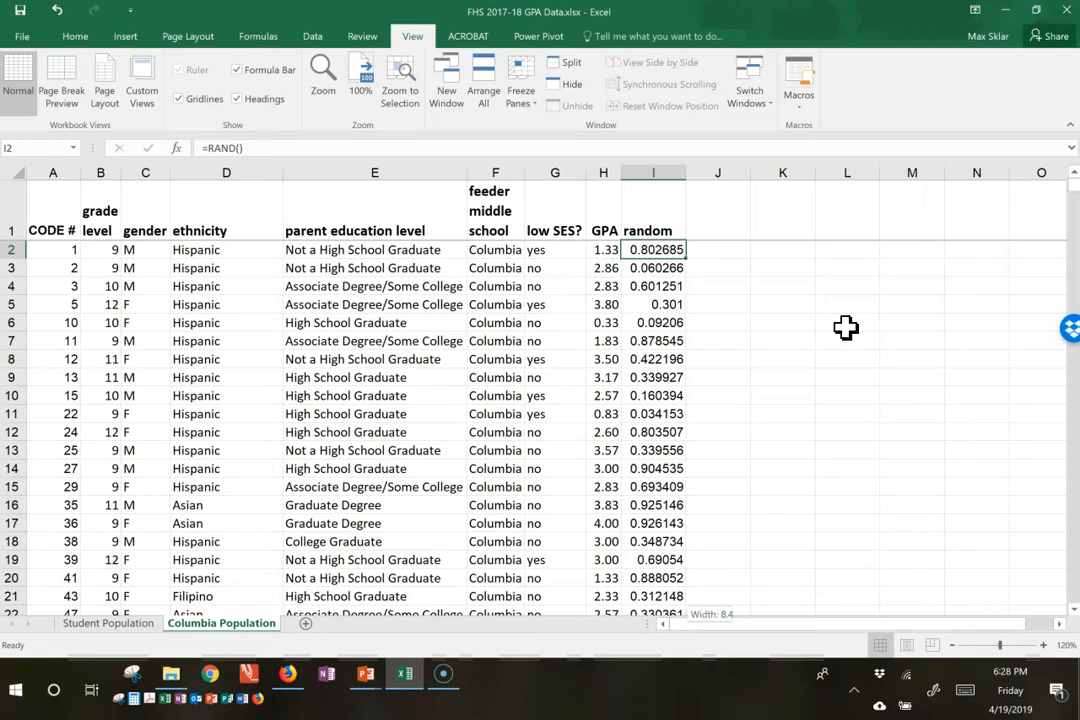
{"action": "key", "text": "ctrl+shift+Down"}
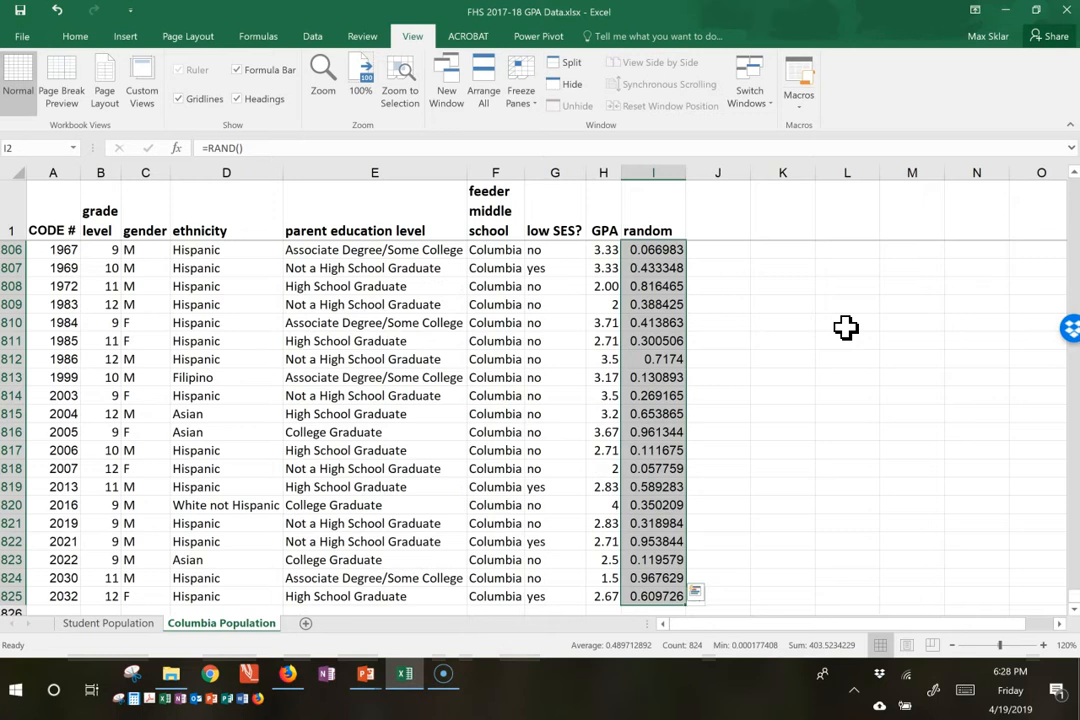
{"action": "key", "text": "ctrl+c"}
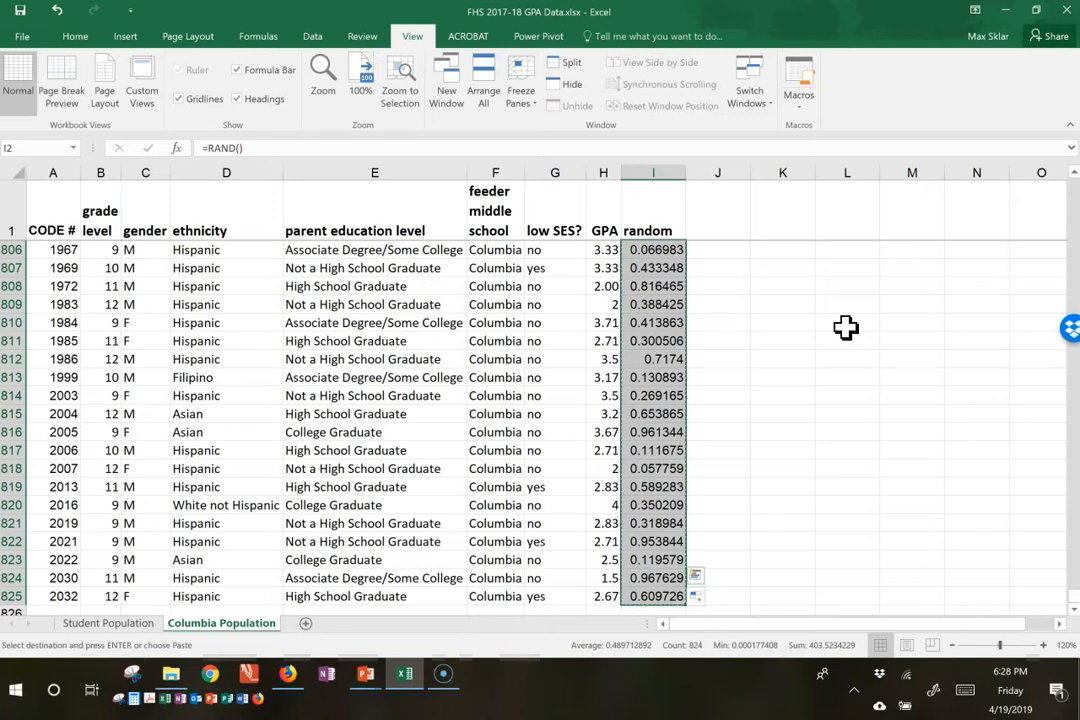
{"action": "right_click", "coordinate": [677, 328]}
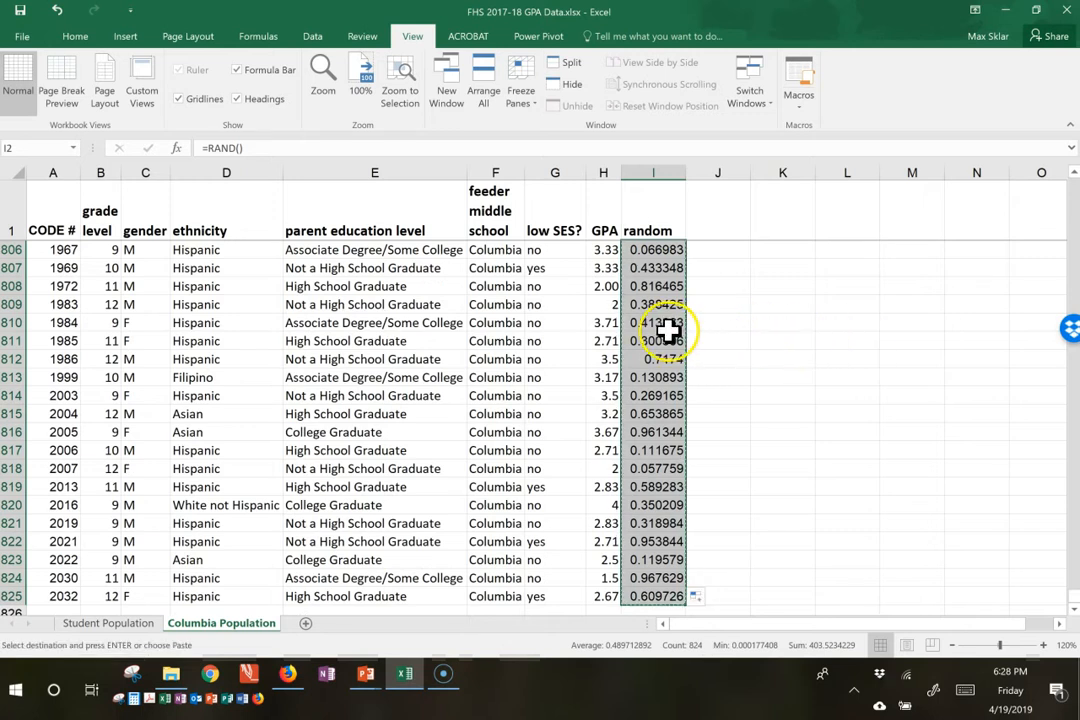
{"action": "right_click", "coordinate": [664, 328]}
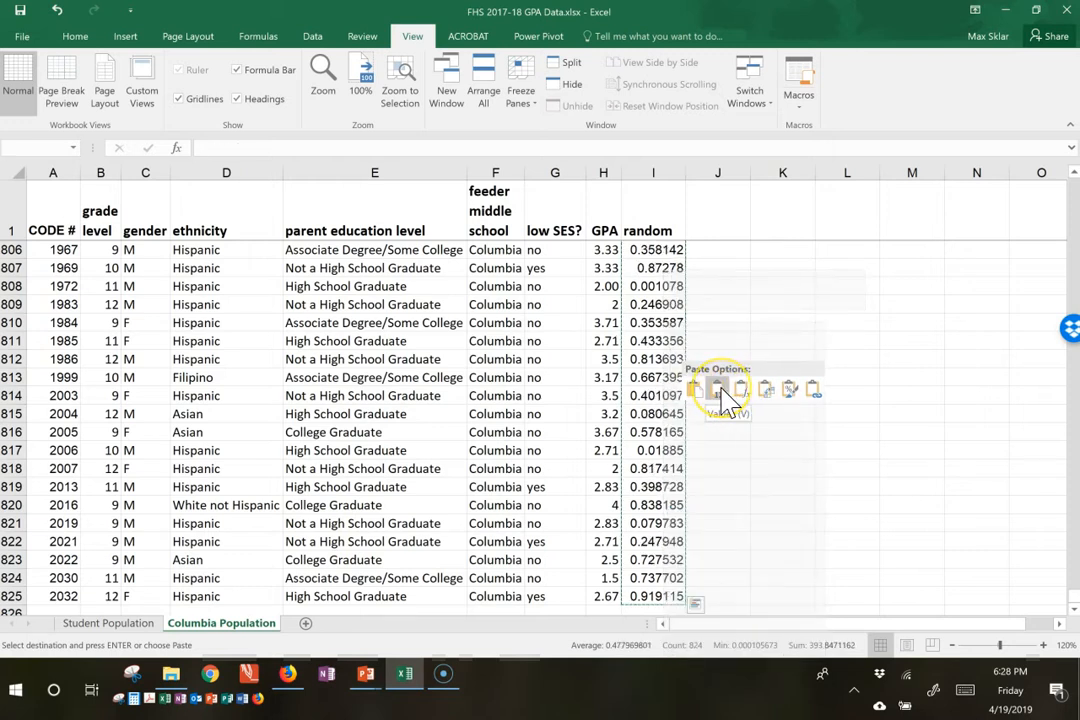
{"action": "left_click", "coordinate": [720, 390]}
{"action": "left_click", "coordinate": [720, 390]}
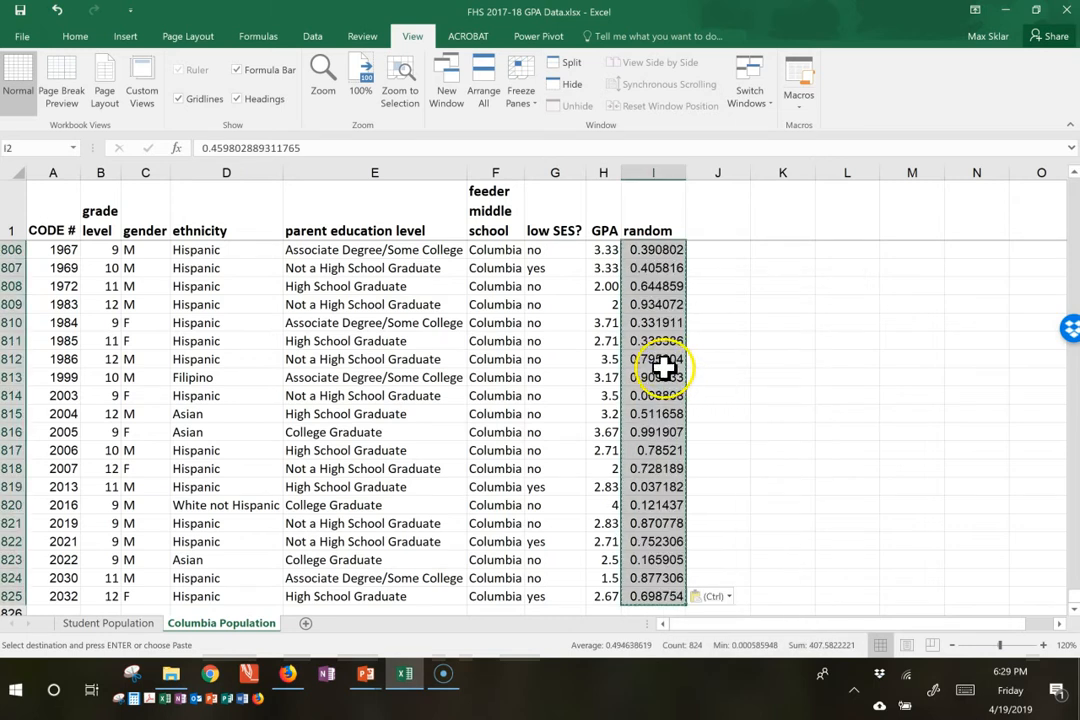
Step: Inspect the pasted contents of the random column from row 813 back up to the header
{"action": "left_click", "coordinate": [660, 378]}
{"action": "scroll", "coordinate": [677, 349], "scroll_direction": "up", "scroll_amount": 20}
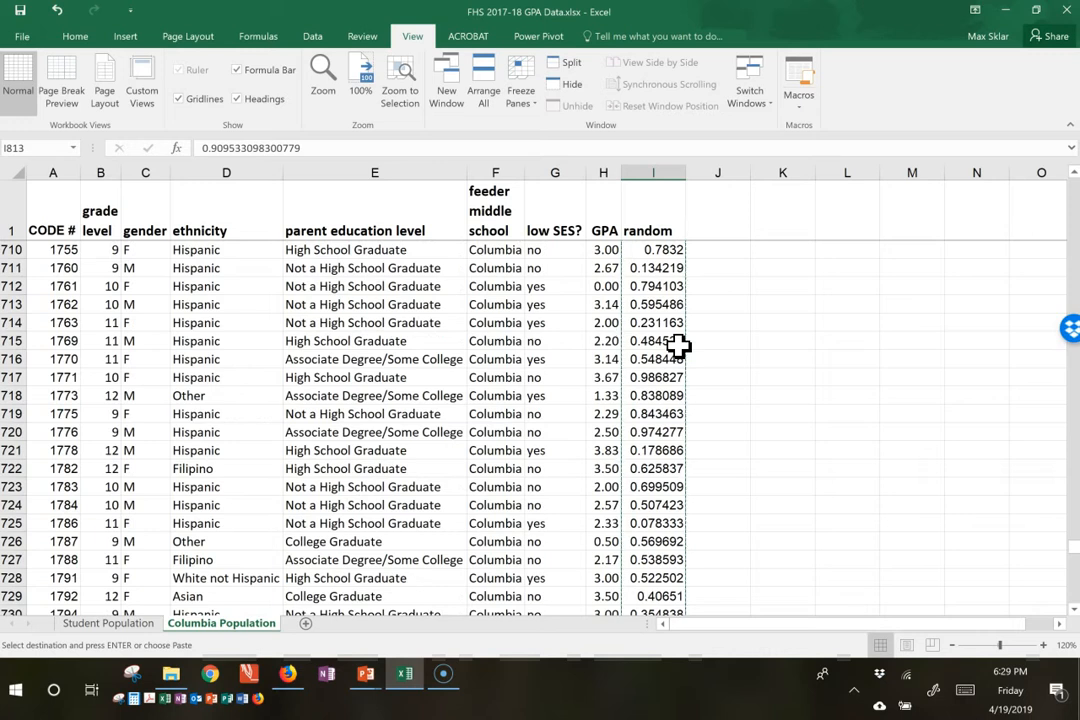
{"action": "key", "text": "ctrl+Up"}
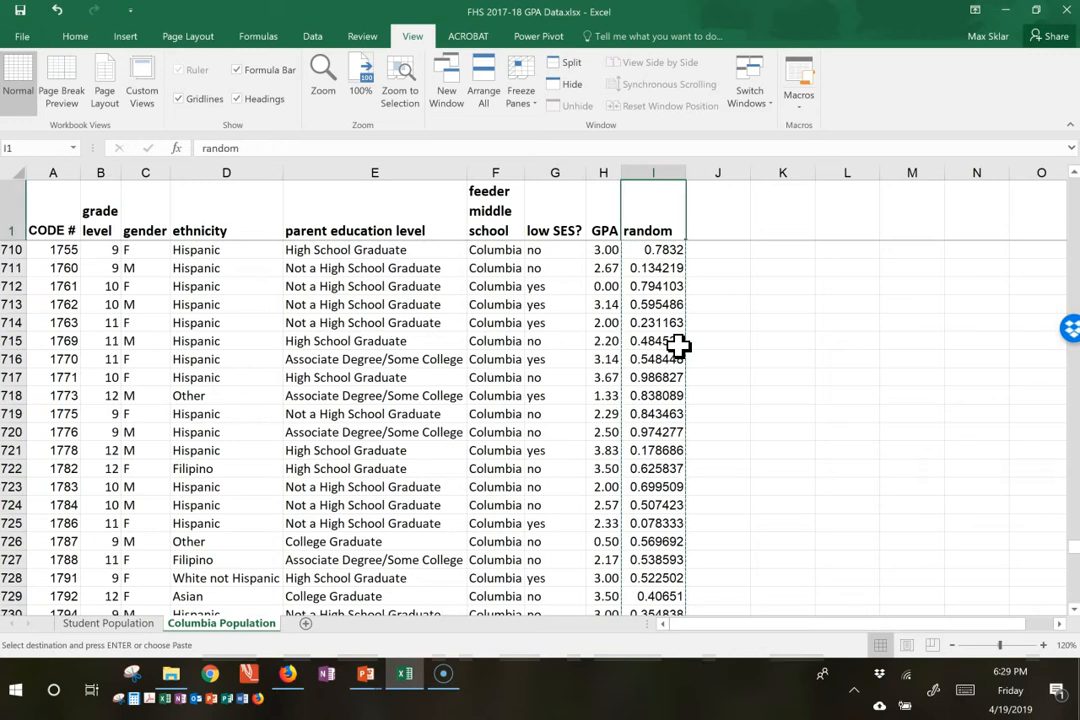
{"action": "key", "text": "Down"}
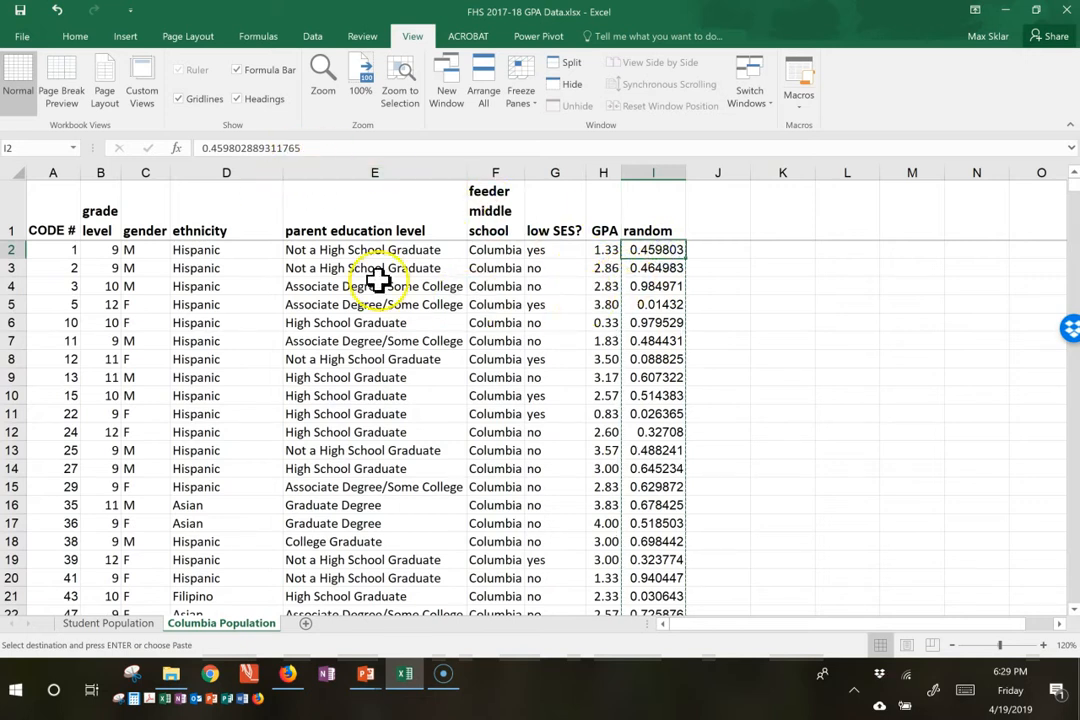
{"action": "left_click", "coordinate": [655, 230]}
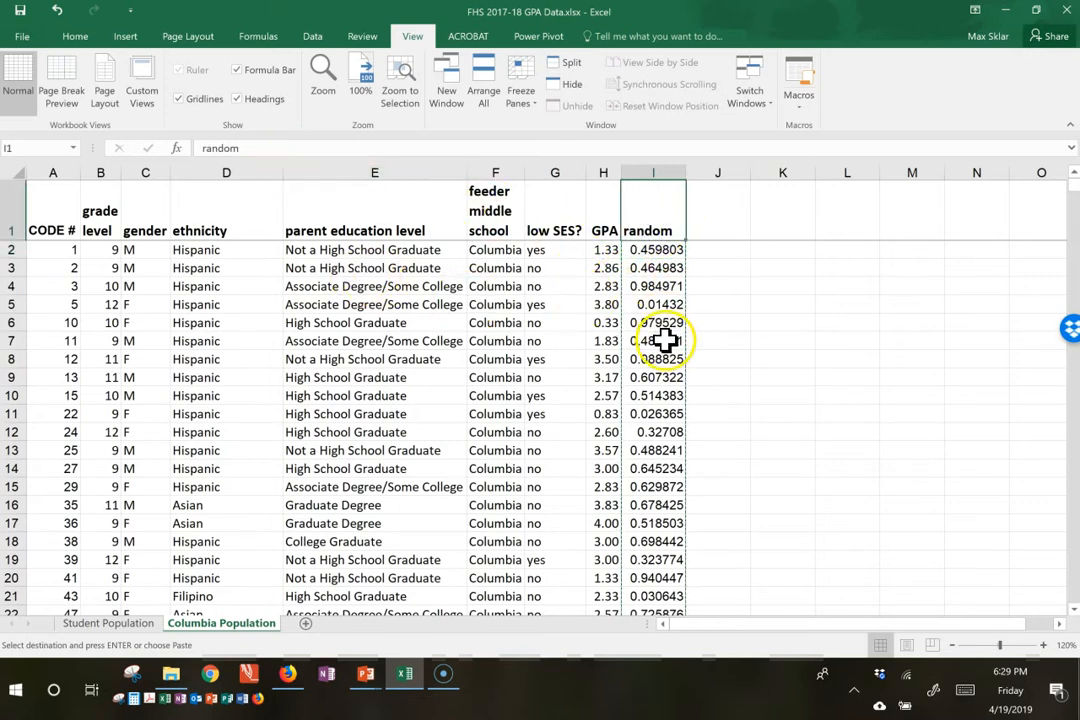
{"action": "left_click", "coordinate": [100, 286]}
{"action": "left_click", "coordinate": [686, 268]}
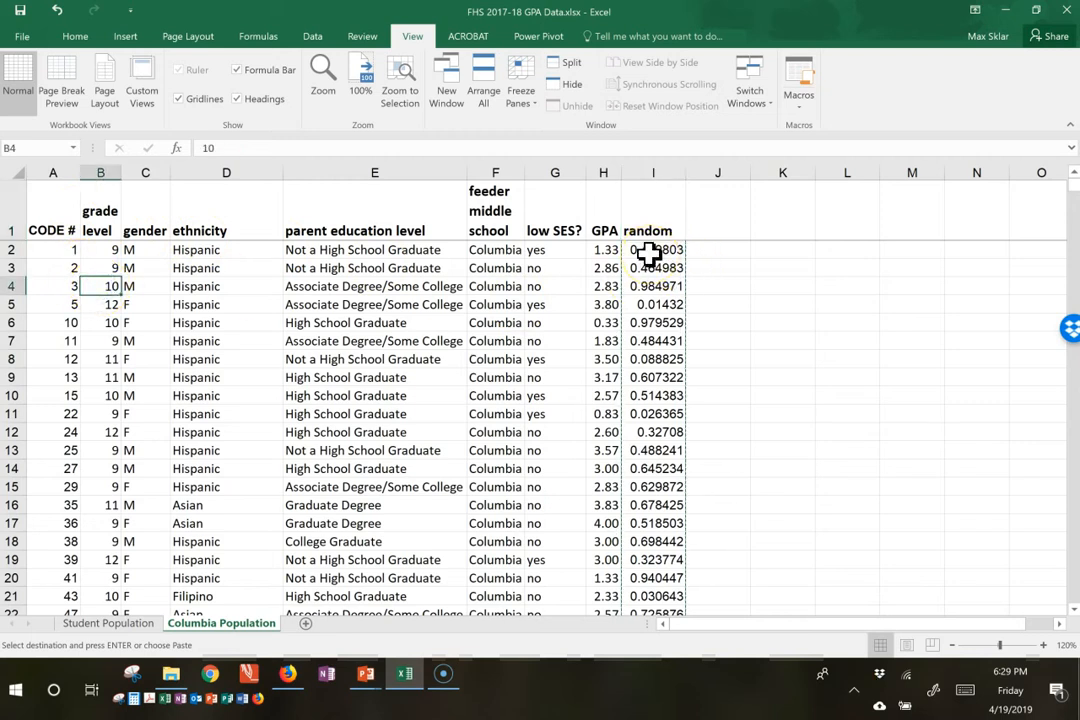
Step: Turn on filtering for the header row of the Columbia Population sheet, starting from cell A1
{"action": "left_click", "coordinate": [60, 218]}
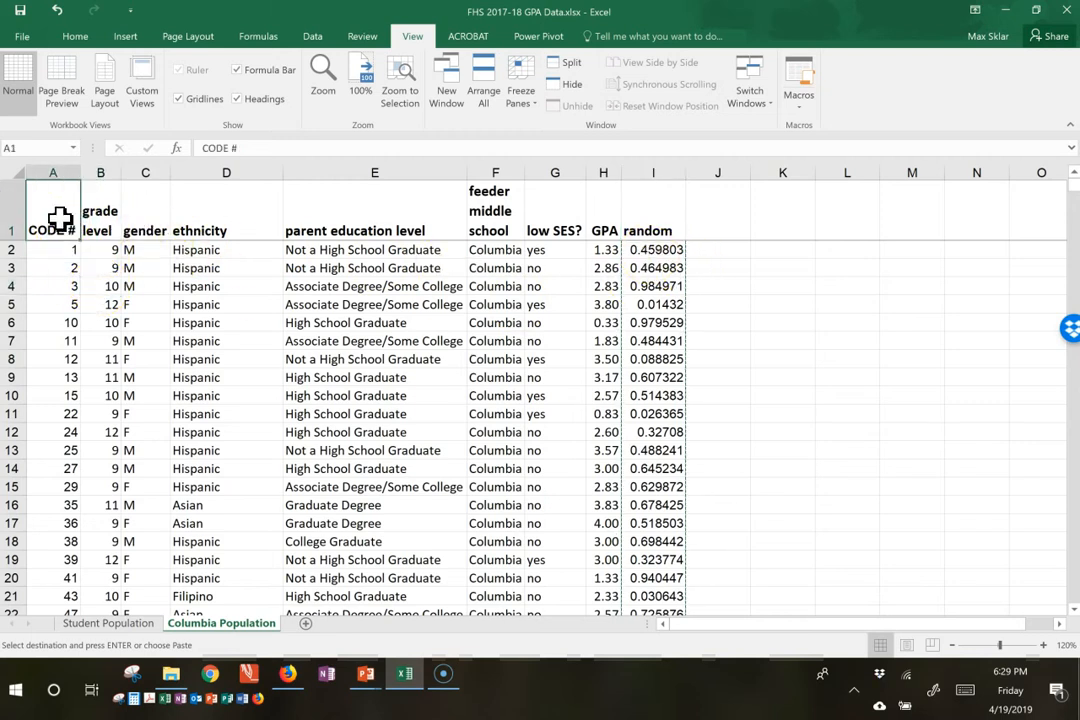
{"action": "left_click", "coordinate": [308, 36]}
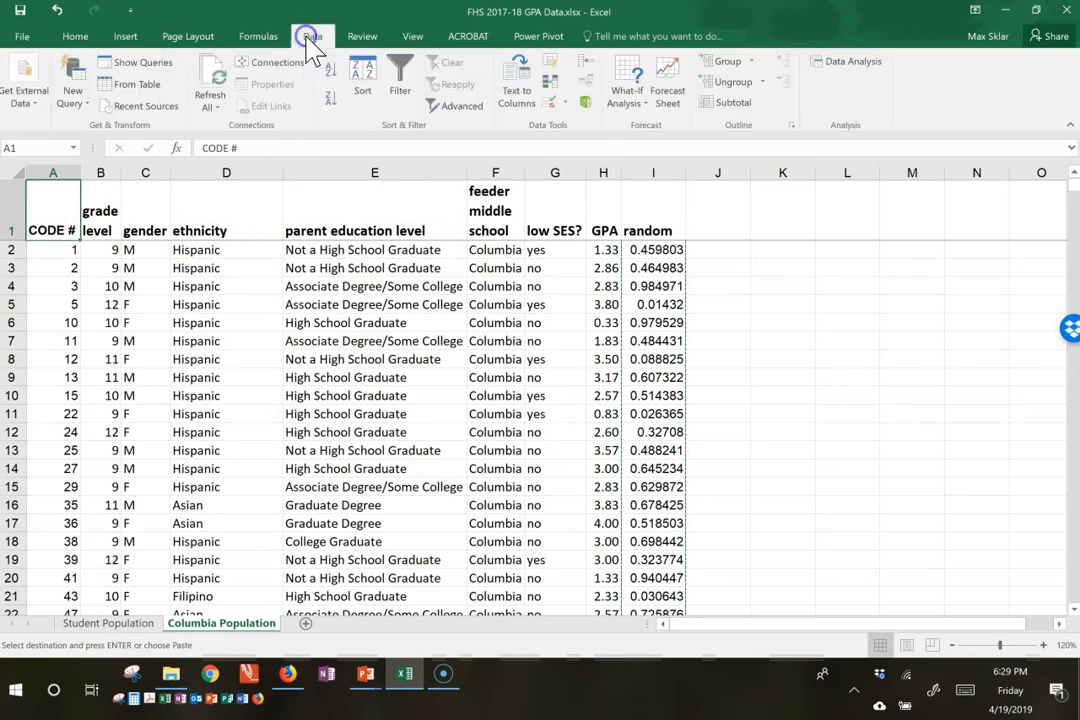
{"action": "left_click", "coordinate": [400, 78]}
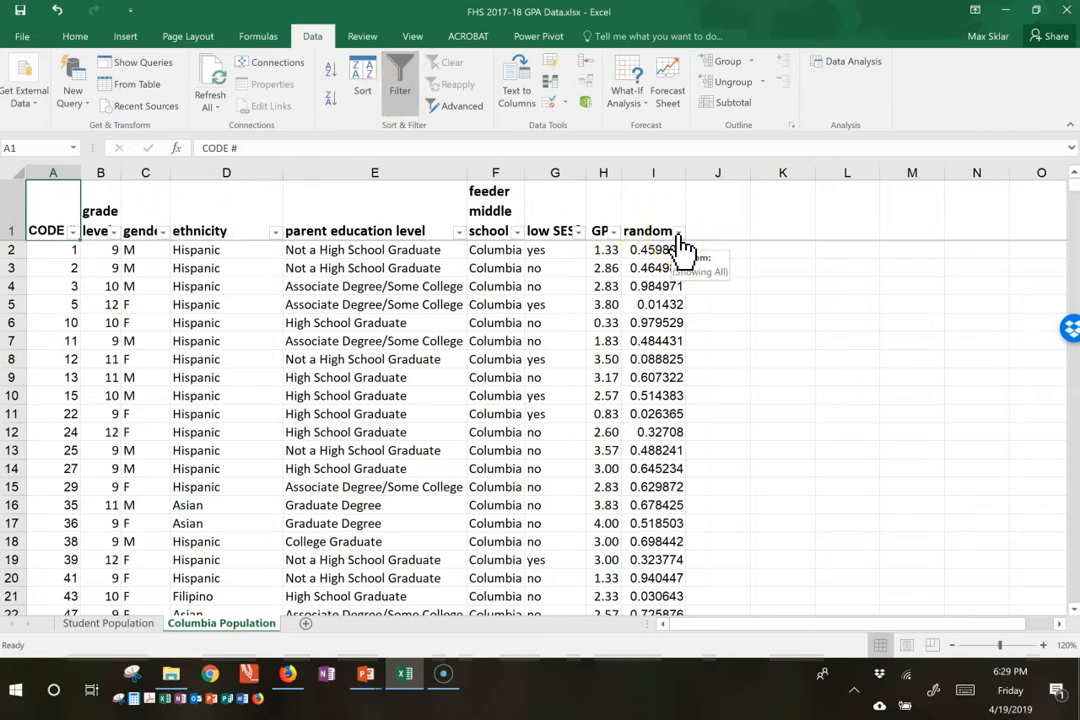
Step: Sort the student rows by the random column from largest to smallest
{"action": "left_click", "coordinate": [678, 231]}
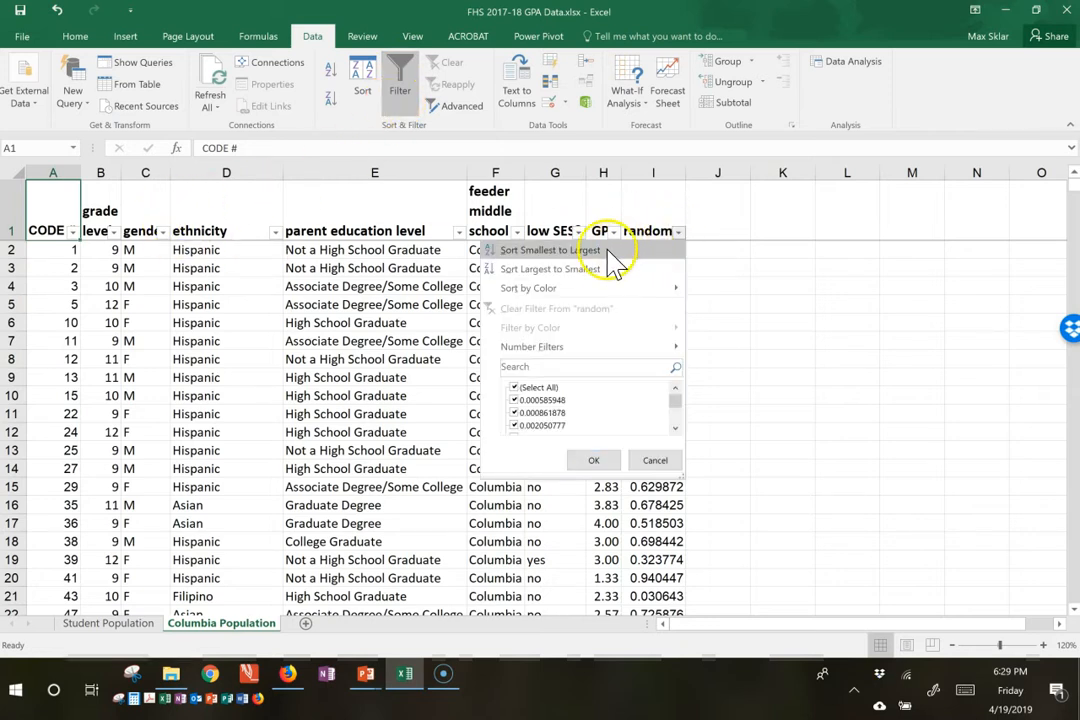
{"action": "mouse_move", "coordinate": [675, 402]}
{"action": "left_mouse_down"}
{"action": "mouse_move", "coordinate": [680, 429]}
{"action": "mouse_move", "coordinate": [661, 411]}
{"action": "left_mouse_up"}
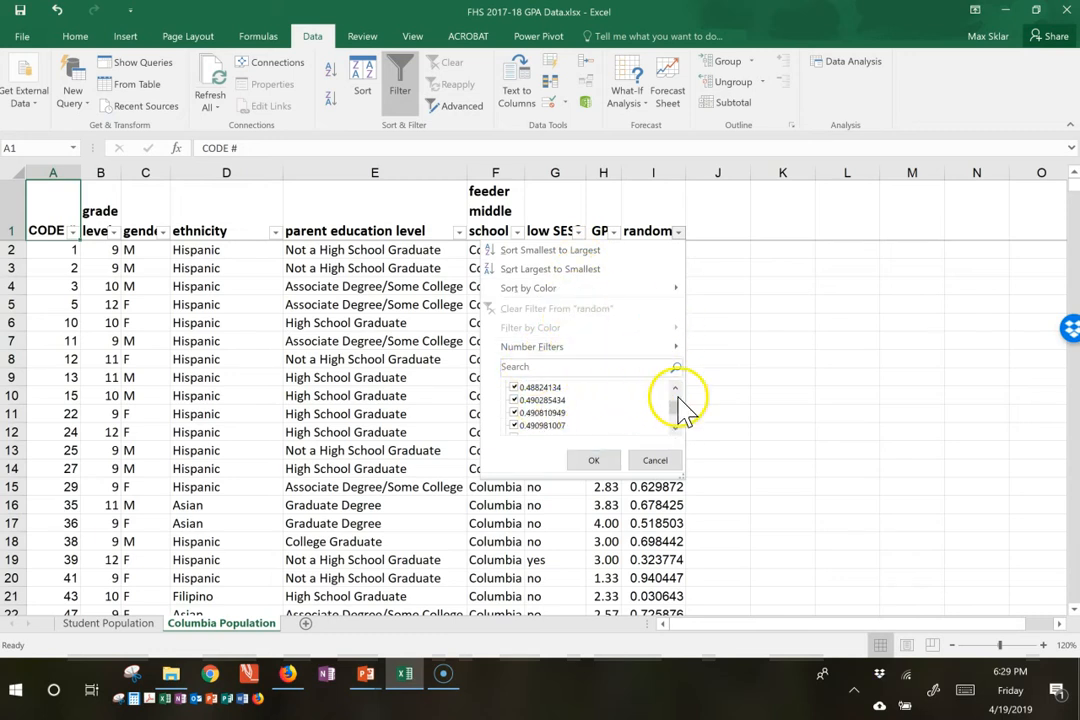
{"action": "left_click_drag", "start_coordinate": [681, 408], "coordinate": [680, 387]}
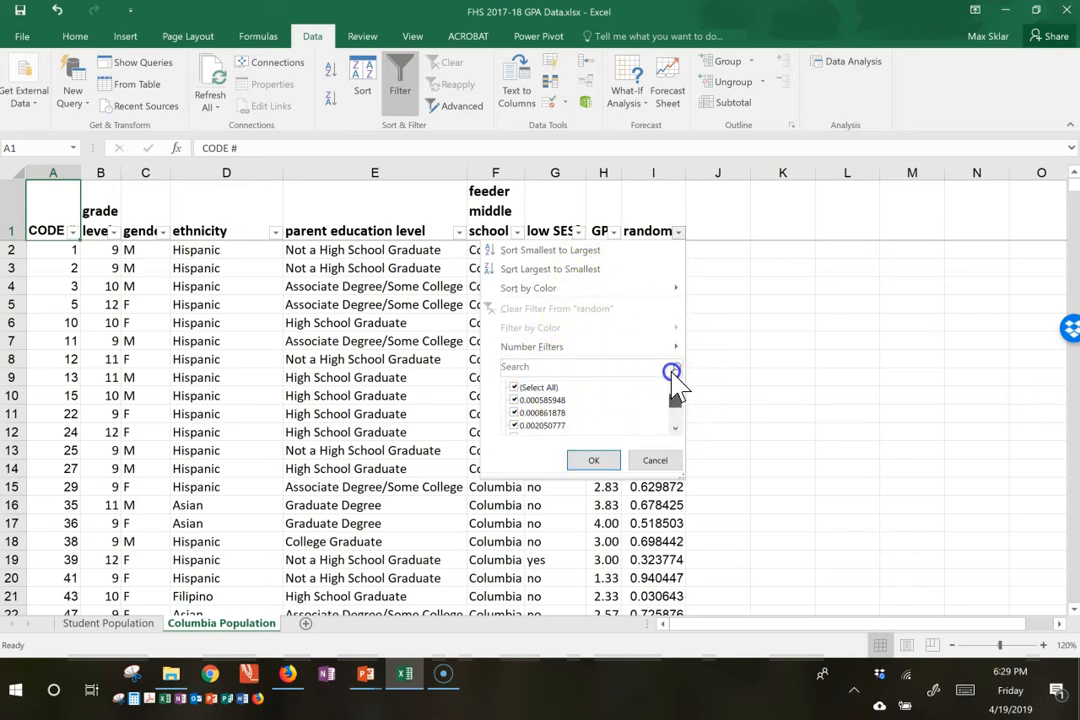
{"action": "left_click", "coordinate": [532, 280]}
Step: Examine the new order of the student codes and their random numbers in the first sorted rows
{"action": "left_click", "coordinate": [660, 267]}
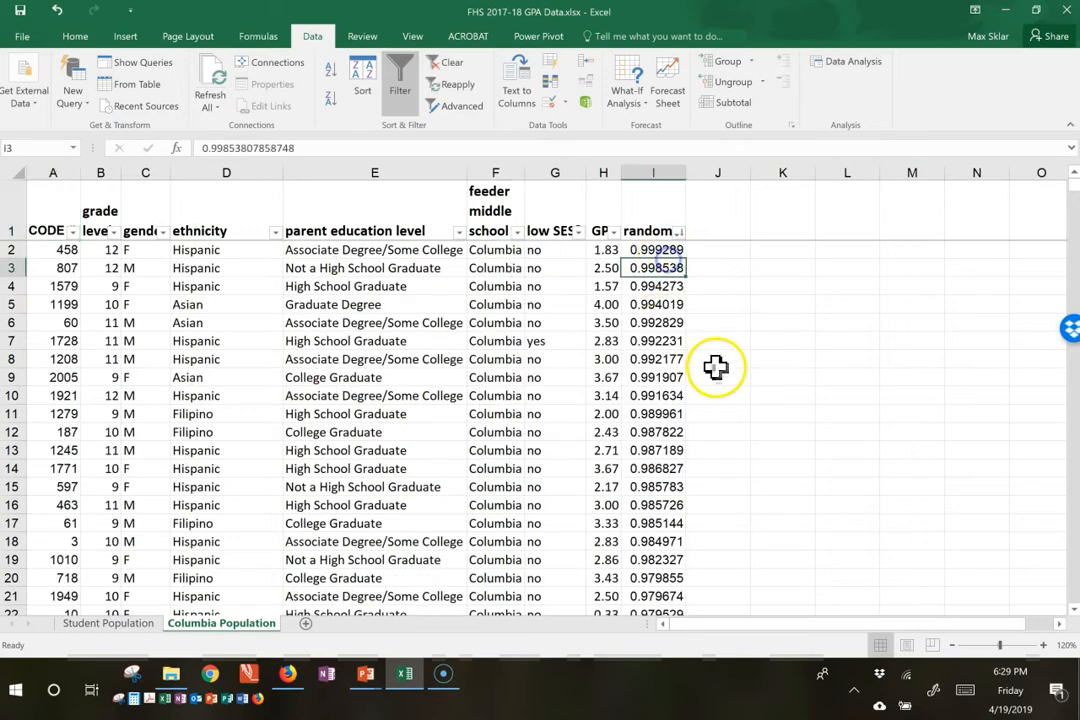
{"action": "left_click", "coordinate": [63, 268]}
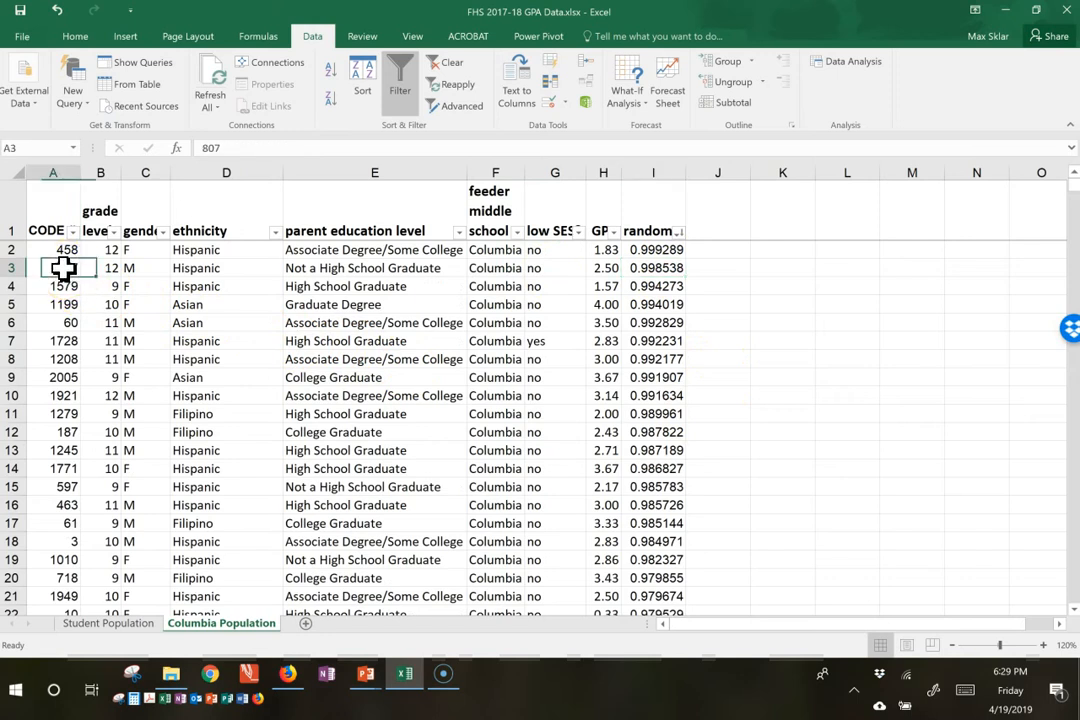
{"action": "key", "text": "Down"}
{"action": "key", "text": "Down"}
{"action": "key", "text": "Down"}
{"action": "key", "text": "Down"}
{"action": "key", "text": "Down"}
{"action": "key", "text": "Down"}
{"action": "key", "text": "Down"}
{"action": "key", "text": "Down"}
{"action": "key", "text": "Down"}
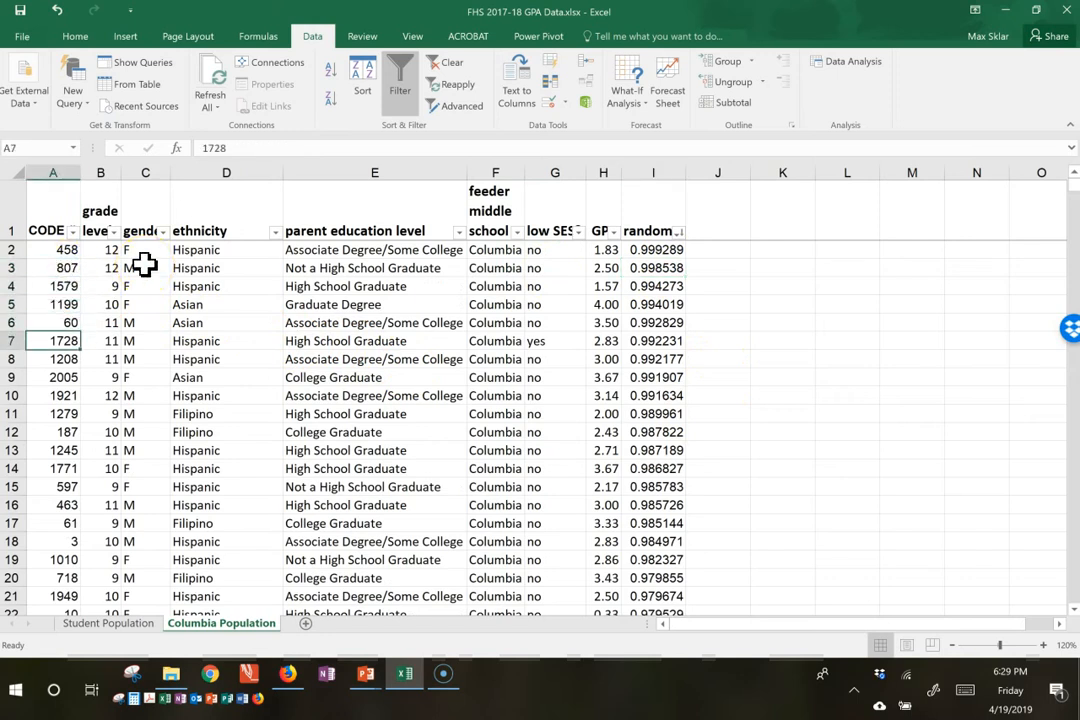
{"action": "key", "text": "Up"}
{"action": "key", "text": "Up"}
{"action": "key", "text": "Up"}
{"action": "key", "text": "Up"}
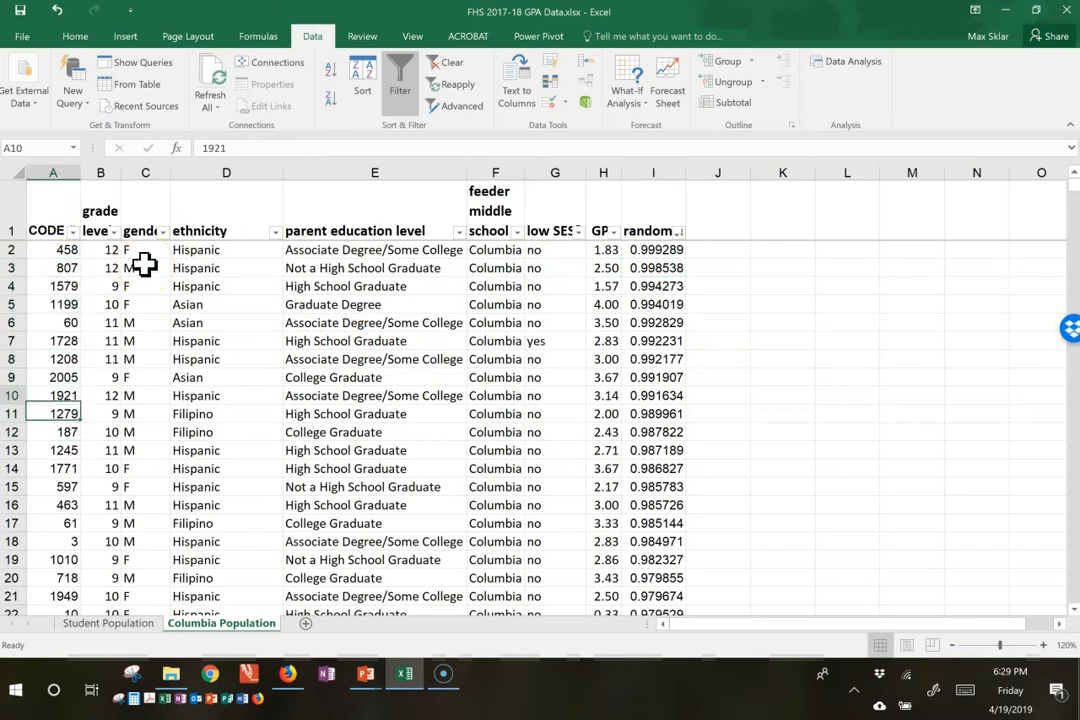
{"action": "key", "text": "Up"}
{"action": "key", "text": "Up"}
{"action": "key", "text": "Up"}
{"action": "key", "text": "Up"}
{"action": "key", "text": "Up"}
{"action": "key", "text": "Up"}
{"action": "key", "text": "Down"}
{"action": "key", "text": "Down"}
{"action": "key", "text": "Down"}
{"action": "key", "text": "Down"}
{"action": "key", "text": "Down"}
{"action": "key", "text": "Down"}
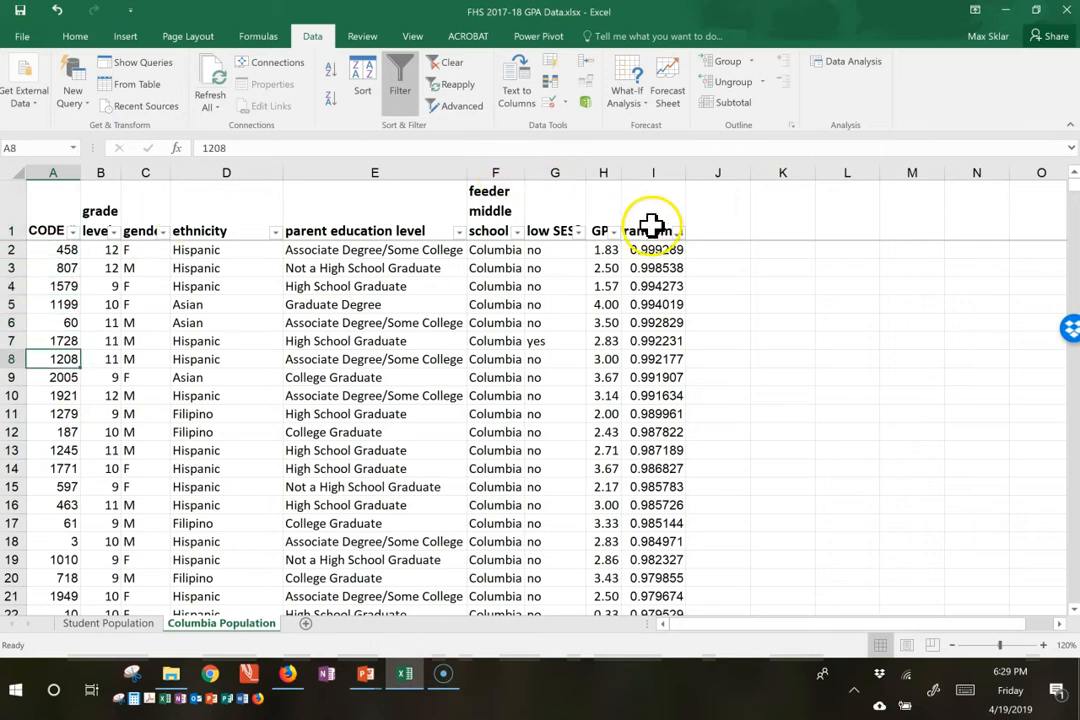
{"action": "left_click", "coordinate": [662, 256]}
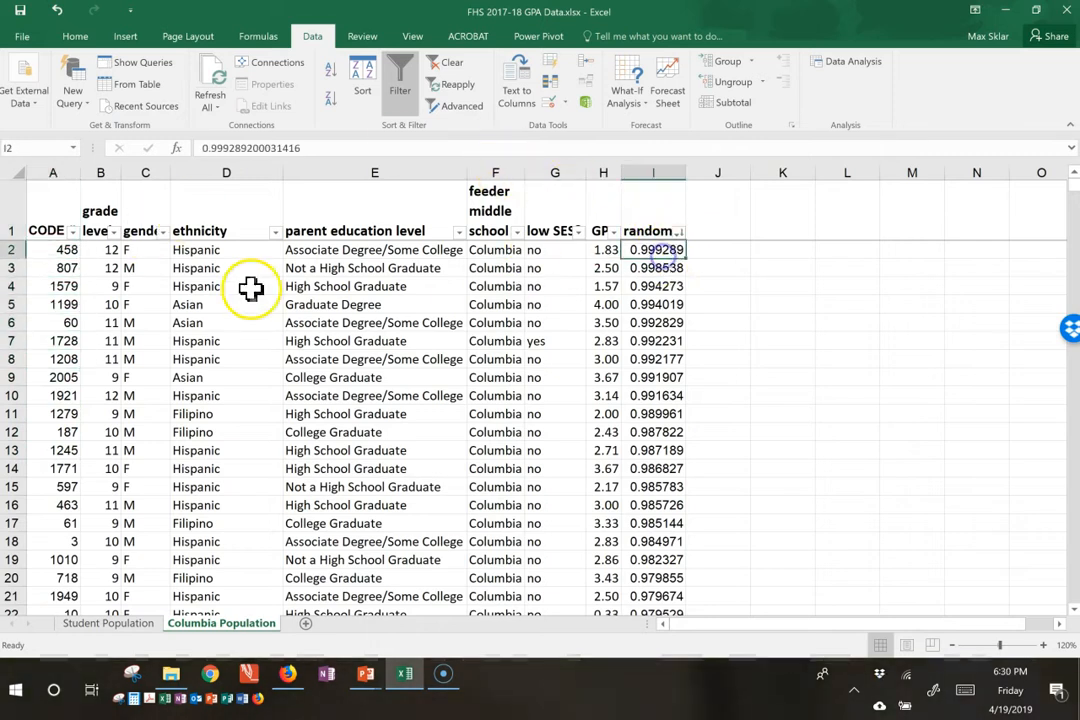
{"action": "left_click", "coordinate": [48, 230]}
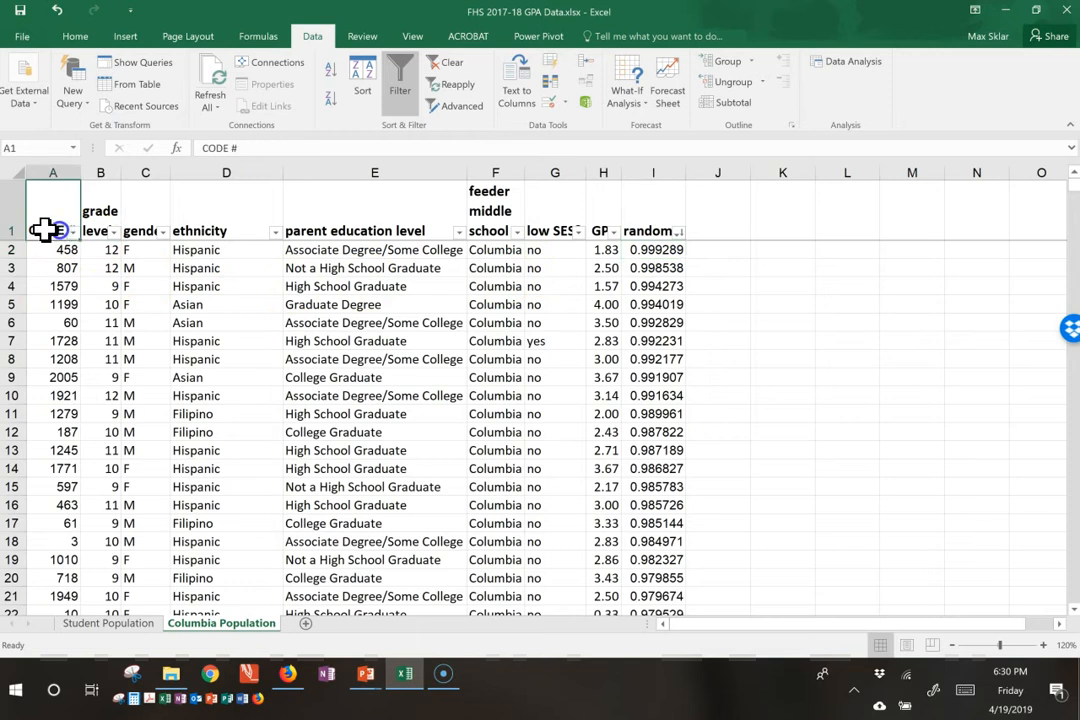
Step: Filter the random column with a Top 10 number filter set to show the top 100 items
{"action": "left_click", "coordinate": [679, 232]}
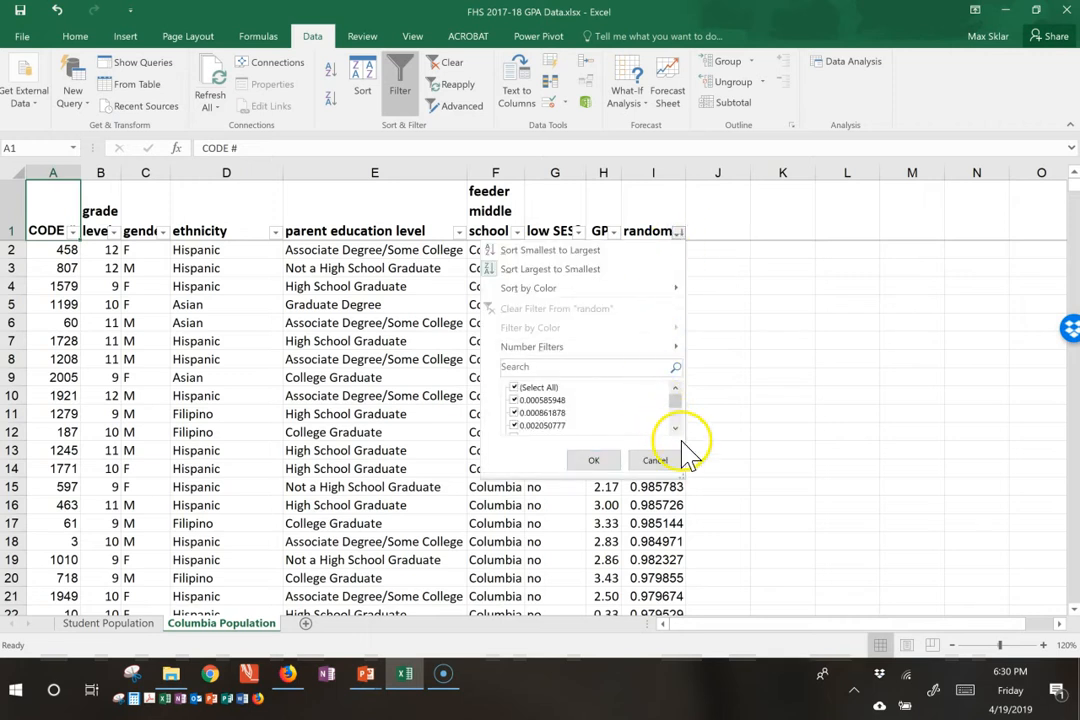
{"action": "mouse_move", "coordinate": [680, 357]}
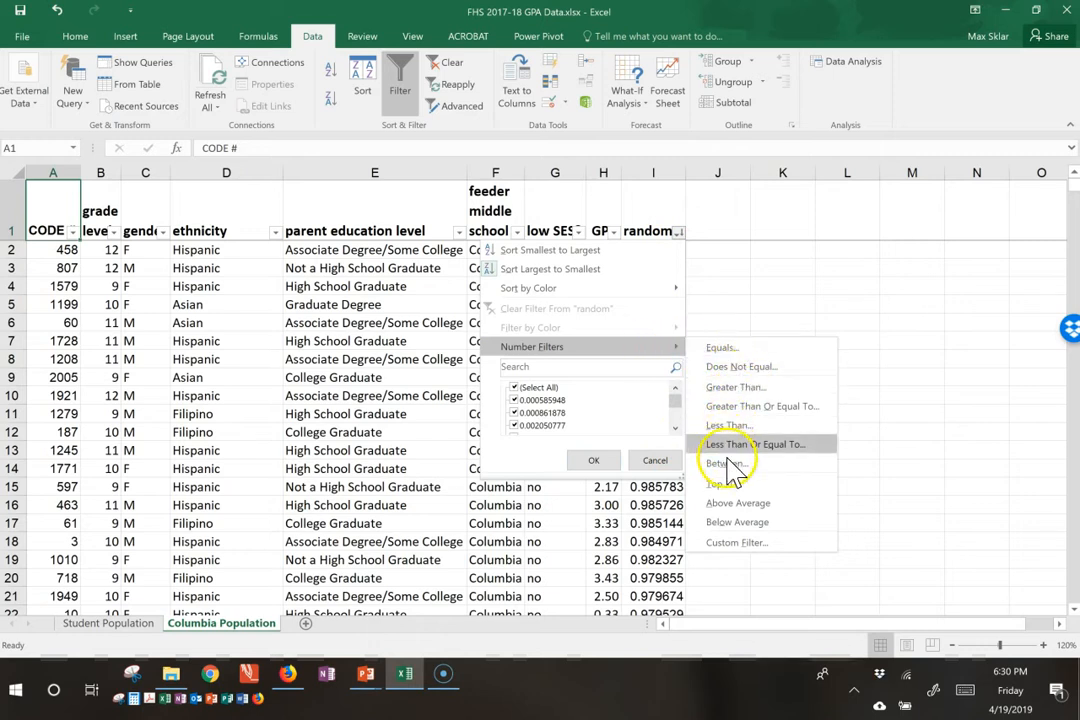
{"action": "left_click", "coordinate": [724, 484]}
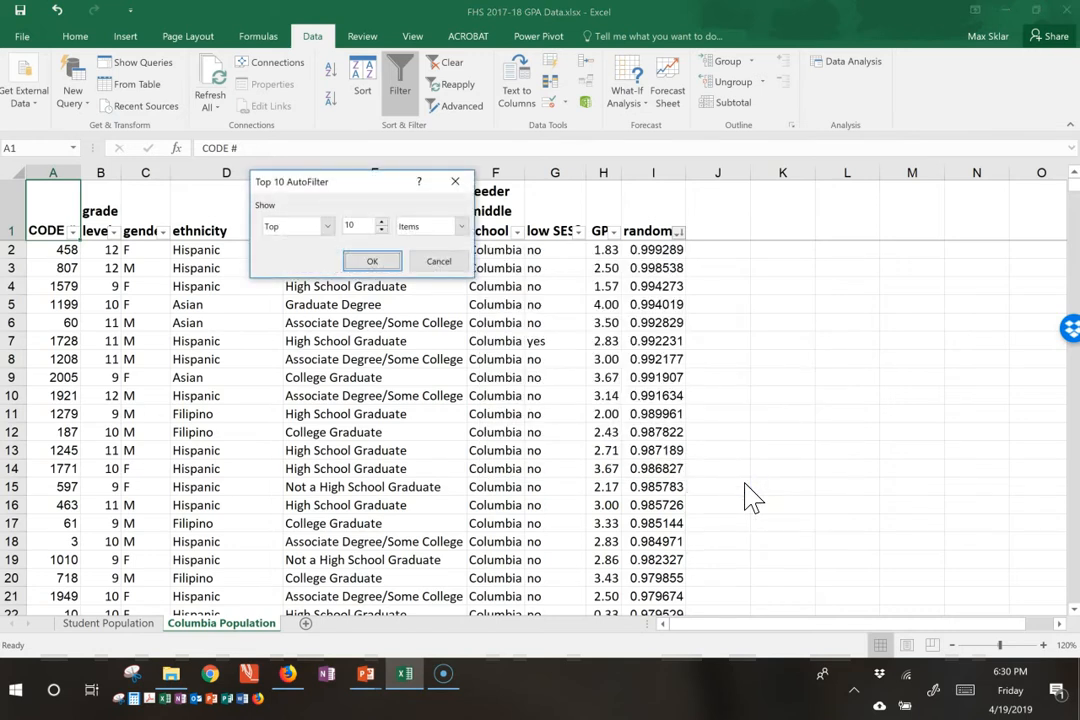
{"action": "left_click", "coordinate": [328, 226]}
{"action": "left_click", "coordinate": [331, 227]}
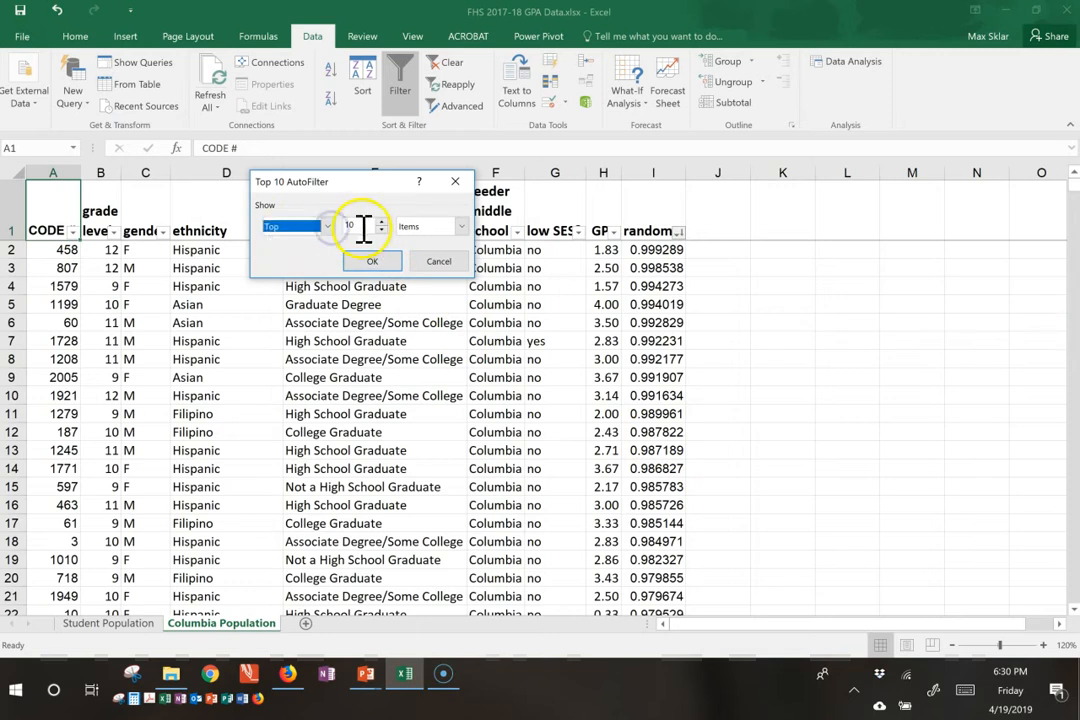
{"action": "left_click", "coordinate": [366, 227]}
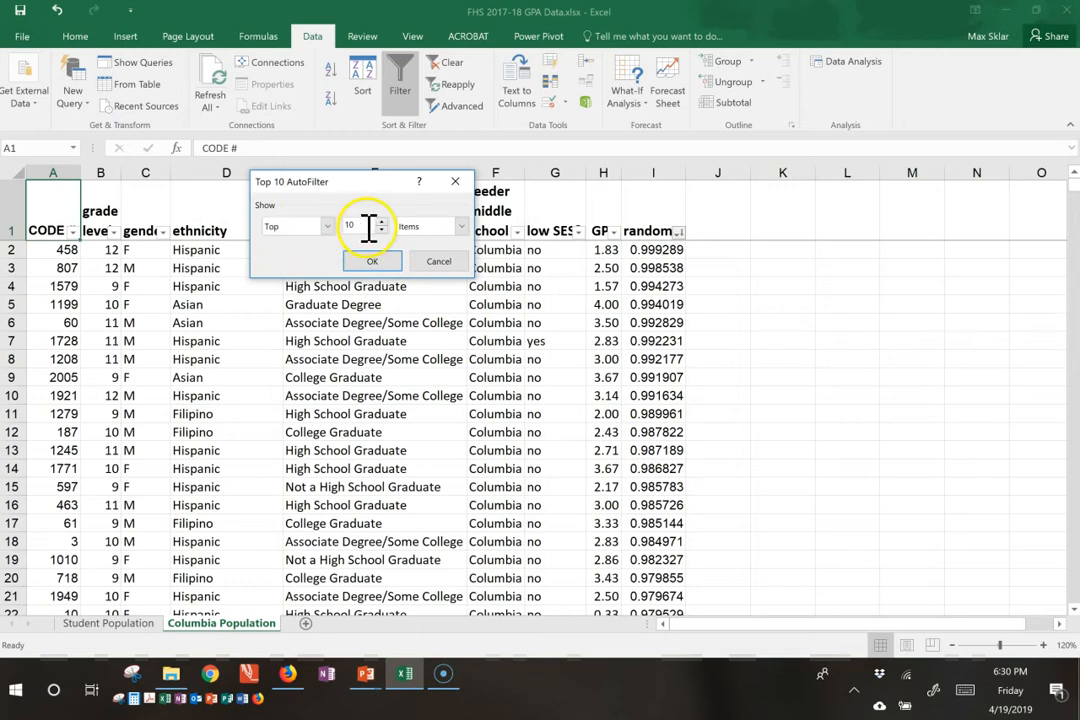
{"action": "left_click", "coordinate": [460, 227]}
{"action": "left_click", "coordinate": [460, 228]}
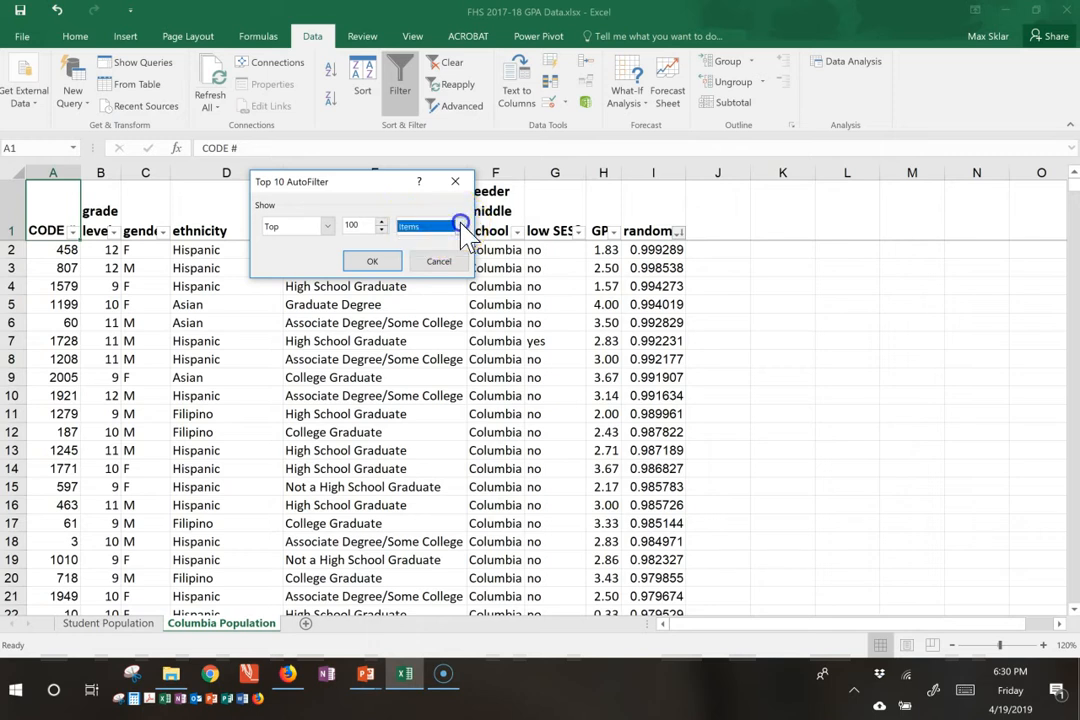
{"action": "left_click", "coordinate": [372, 262]}
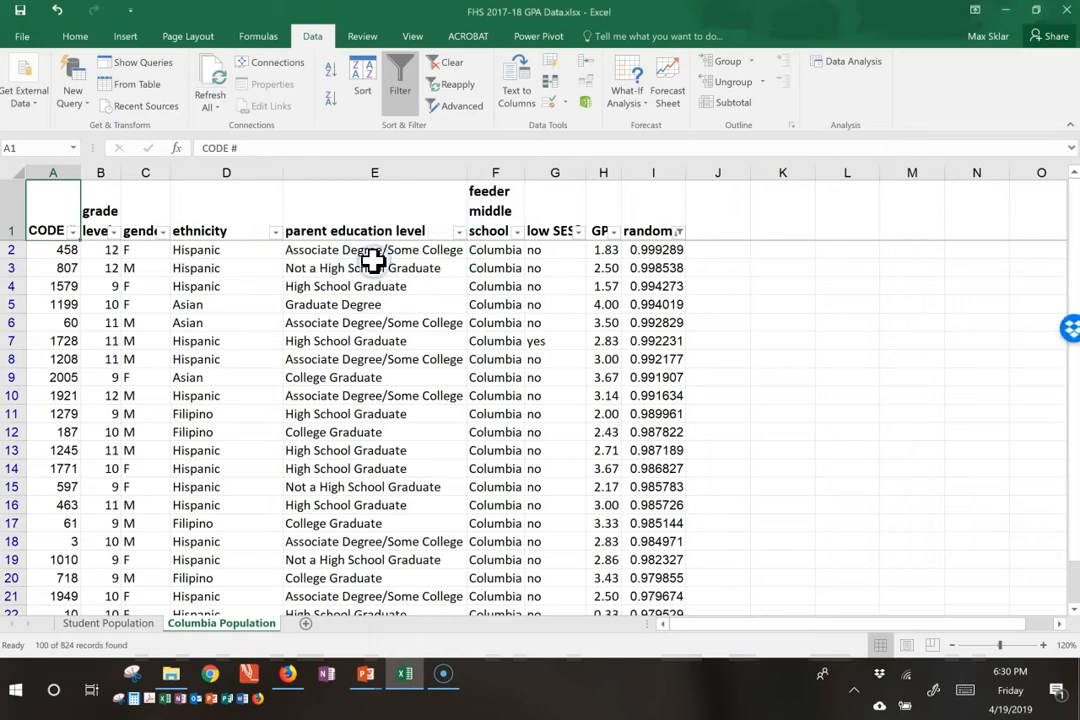
Step: Examine the last student rows of the filtered list, starting from the CODE # column
{"action": "left_click", "coordinate": [64, 288]}
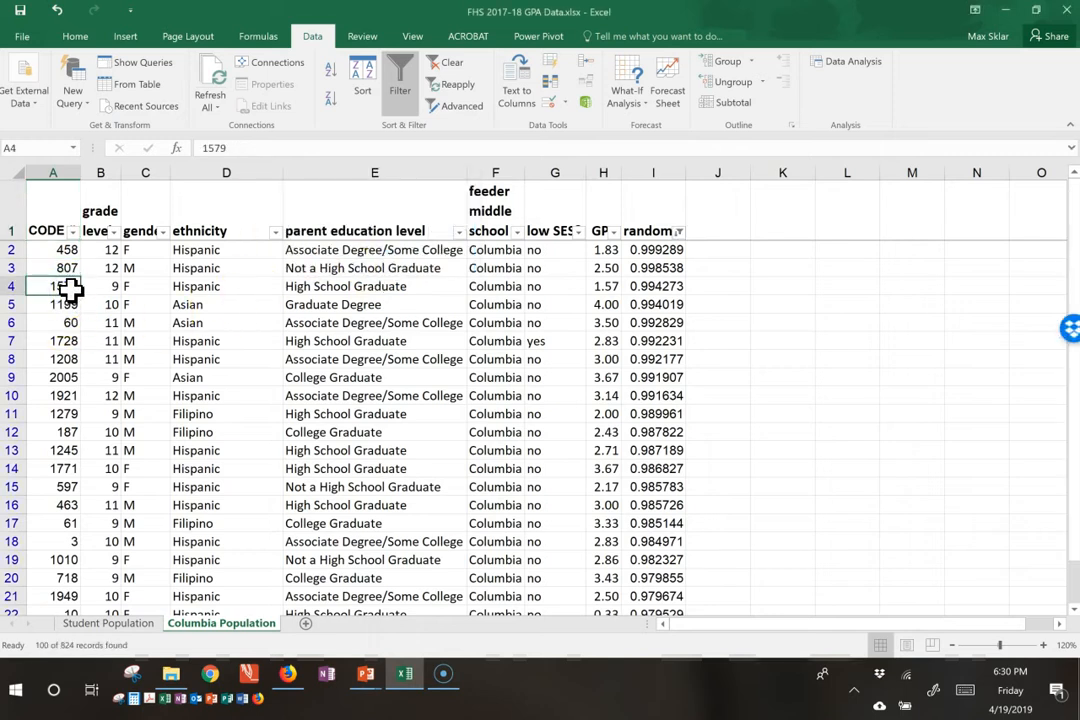
{"action": "key", "text": "ctrl+Down"}
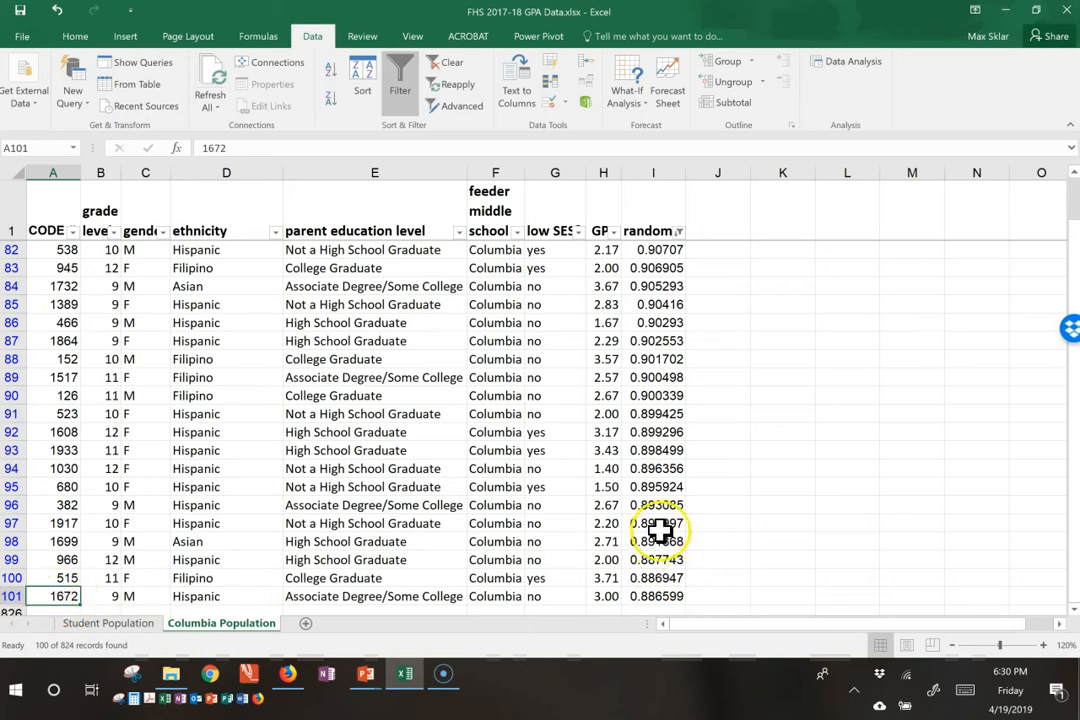
{"action": "key", "text": "Right"}
{"action": "key", "text": "Right"}
{"action": "key", "text": "Right"}
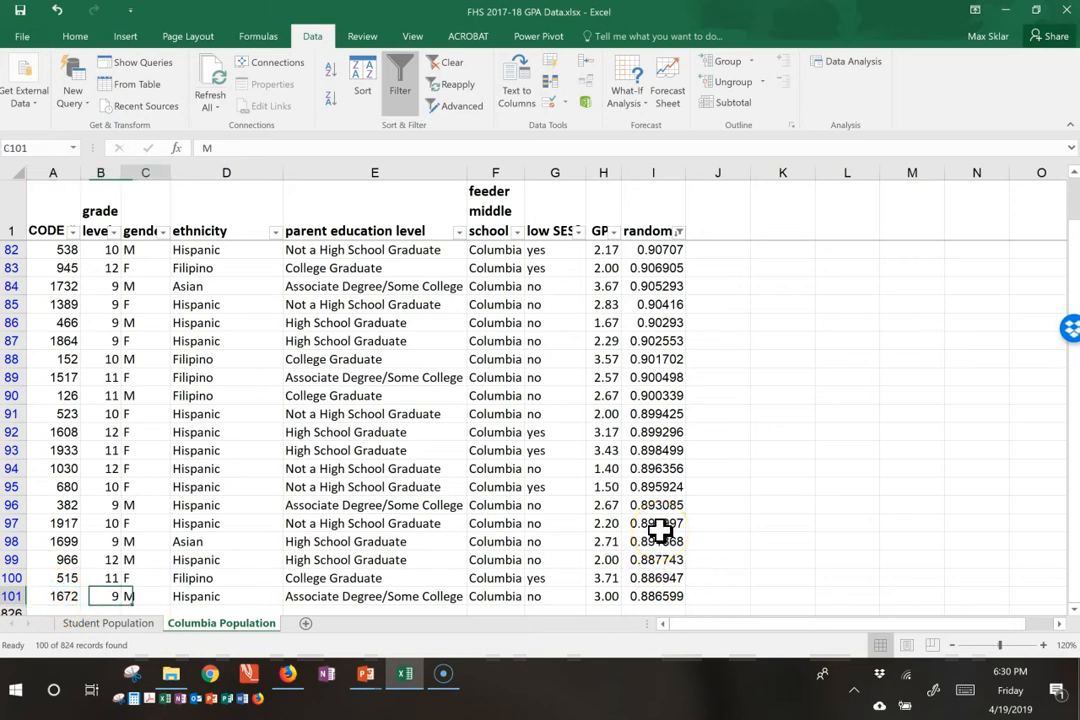
{"action": "key", "text": "Up"}
{"action": "key", "text": "Down"}
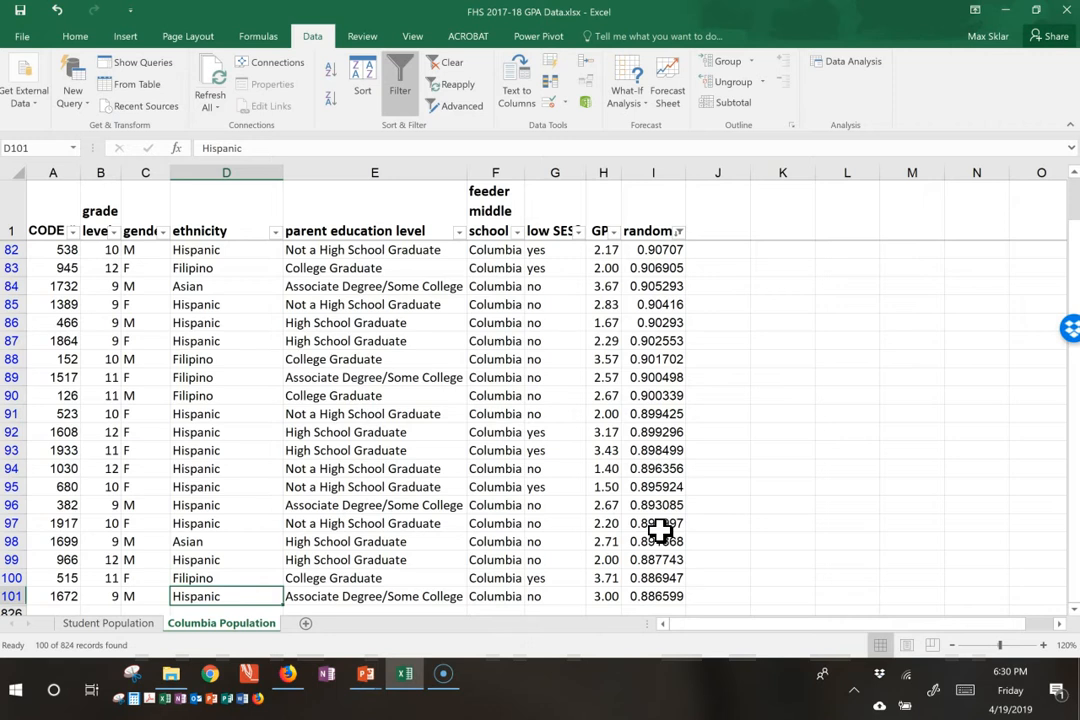
Step: Check the number of filtered records by selecting the ethnicity column from its header to the last student row
{"action": "key", "text": "ctrl+shift+Up"}
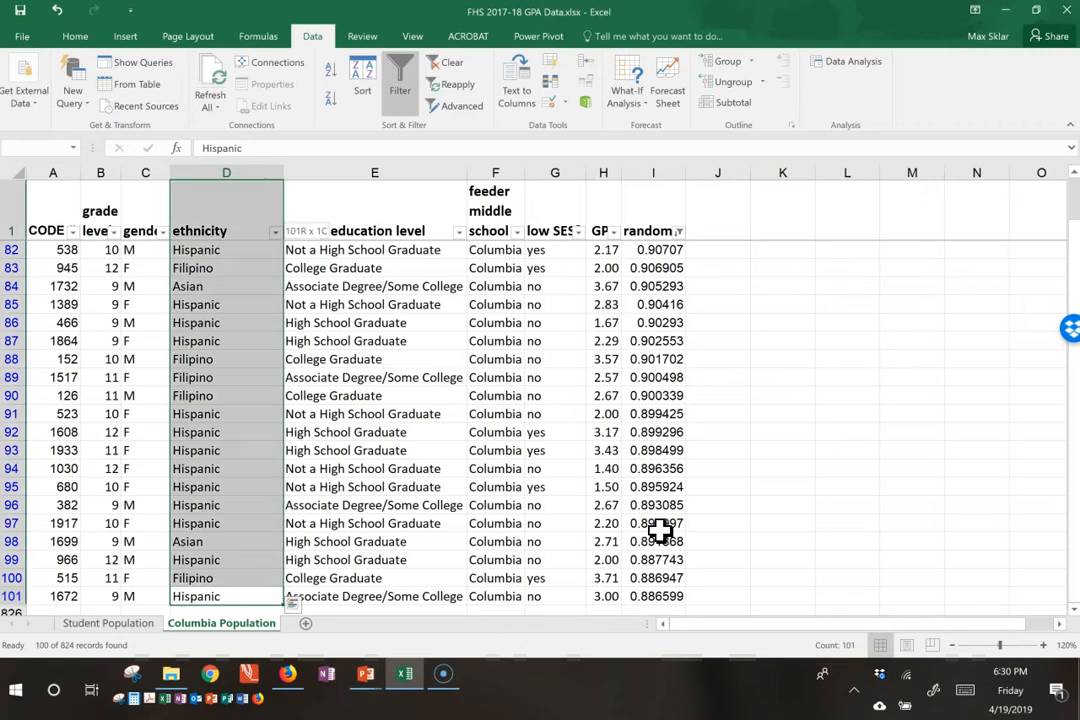
{"action": "key", "text": "ctrl+shift+Down"}
{"action": "key", "text": "ctrl+shift+Up"}
{"action": "key", "text": "Up"}
{"action": "key", "text": "ctrl+Up"}
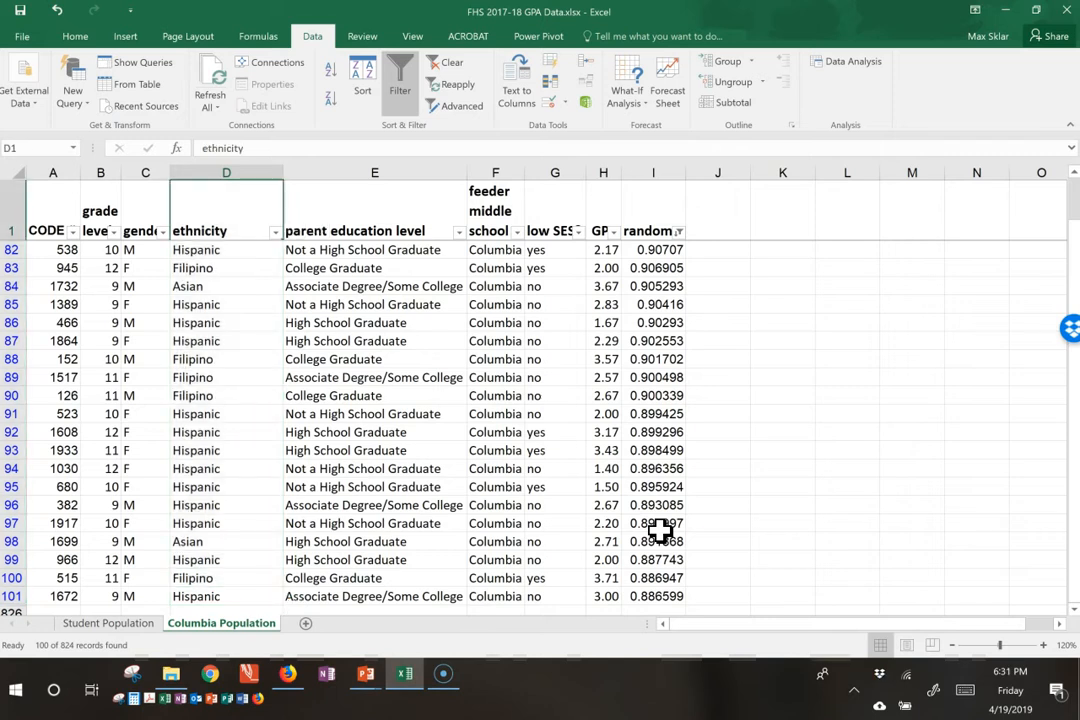
{"action": "key", "text": "Down"}
{"action": "key", "text": "Up"}
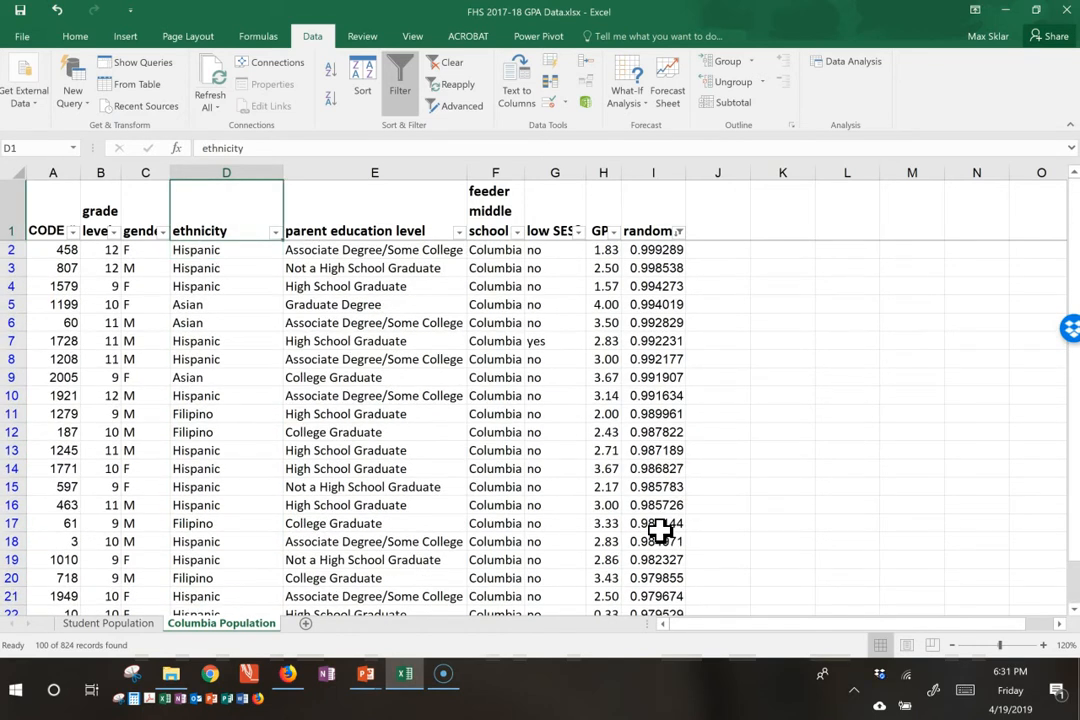
{"action": "key", "text": "ctrl+shift+Down"}
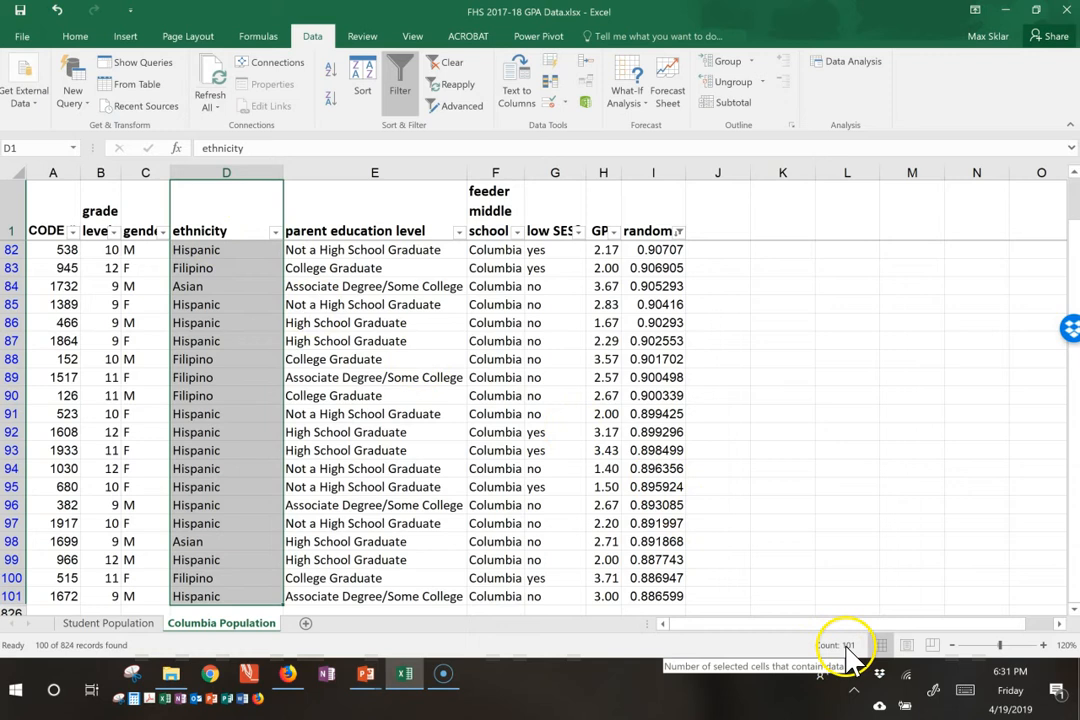
{"action": "left_click", "coordinate": [145, 322]}
{"action": "scroll", "coordinate": [350, 340], "scroll_direction": "up", "scroll_amount": 7}
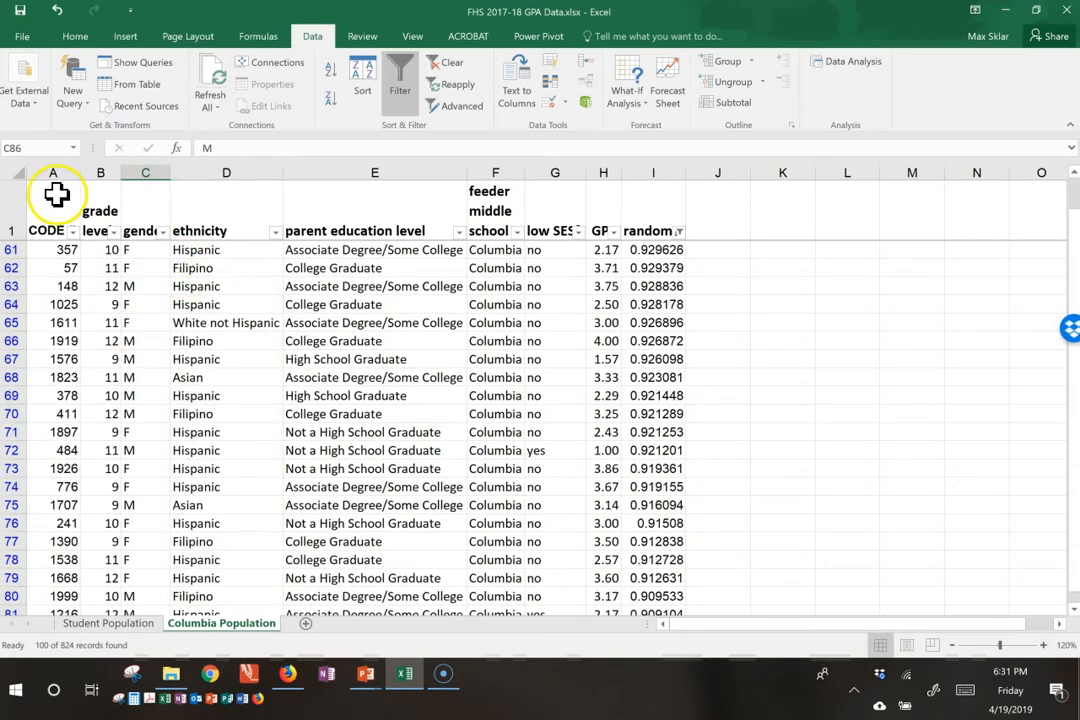
Step: Add a new worksheet after Columbia Population and name it Columbia Sample
{"action": "left_click", "coordinate": [305, 624]}
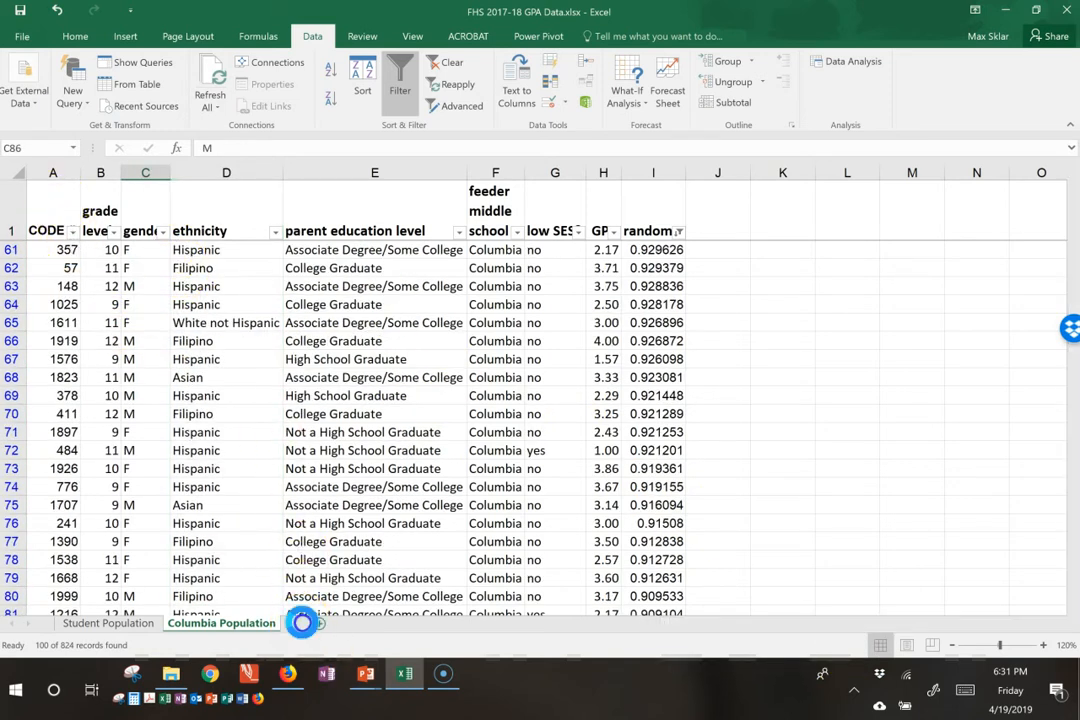
{"action": "double_click", "coordinate": [303, 623]}
{"action": "type", "text": "Columbia Sam"}
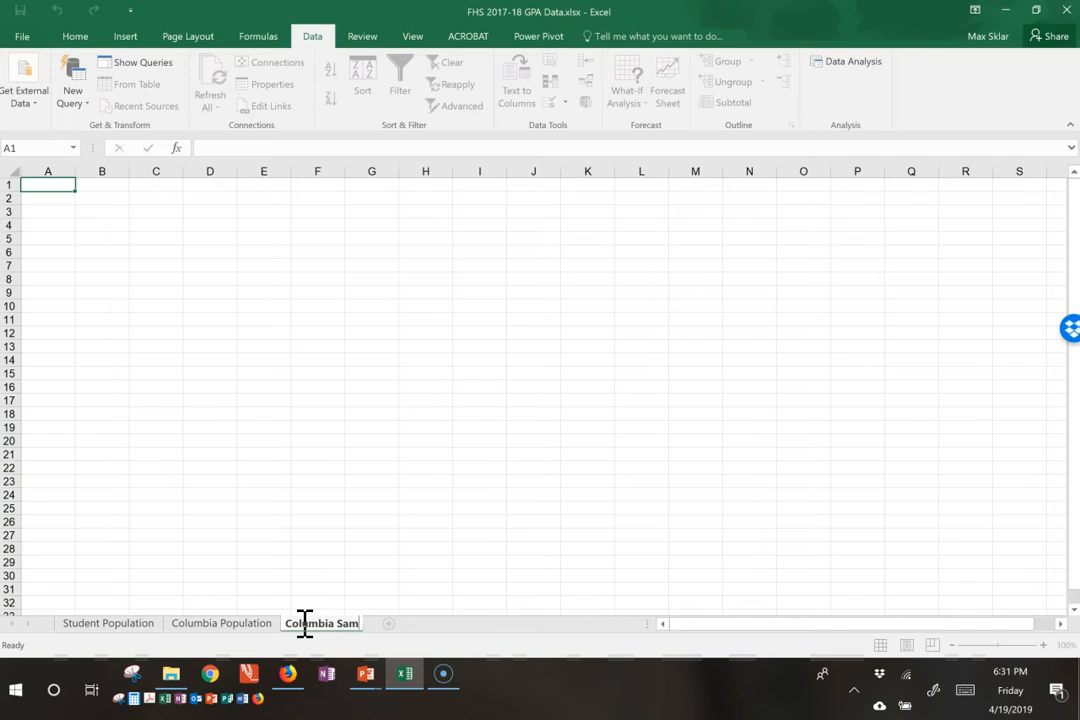
{"action": "type", "text": "ple"}
{"action": "key", "text": "Return"}
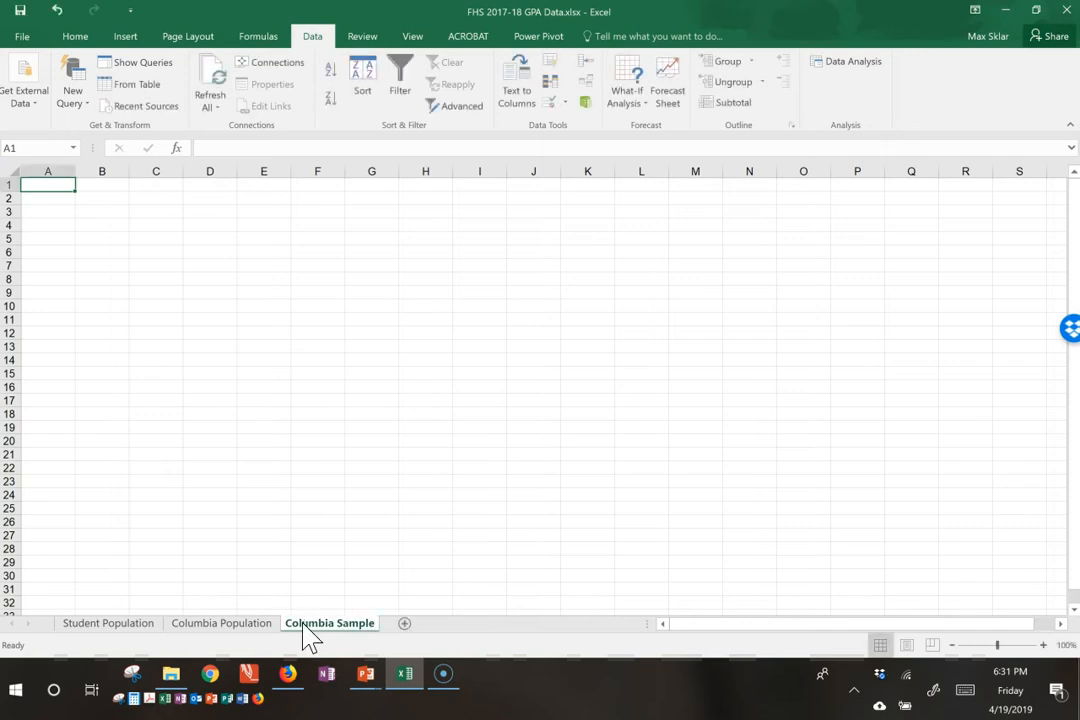
Step: Copy the header and all filtered student rows from Columbia Population into Columbia Sample, starting at cell A1
{"action": "left_click", "coordinate": [228, 628]}
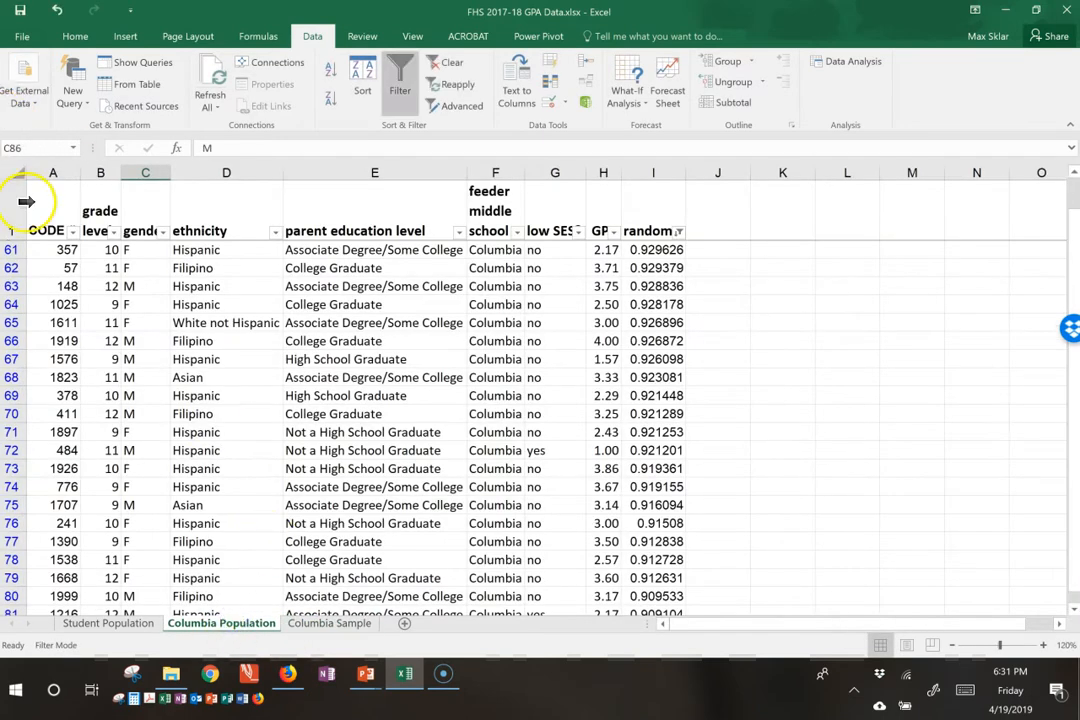
{"action": "left_click", "coordinate": [44, 213]}
{"action": "key", "text": "ctrl+shift+Right"}
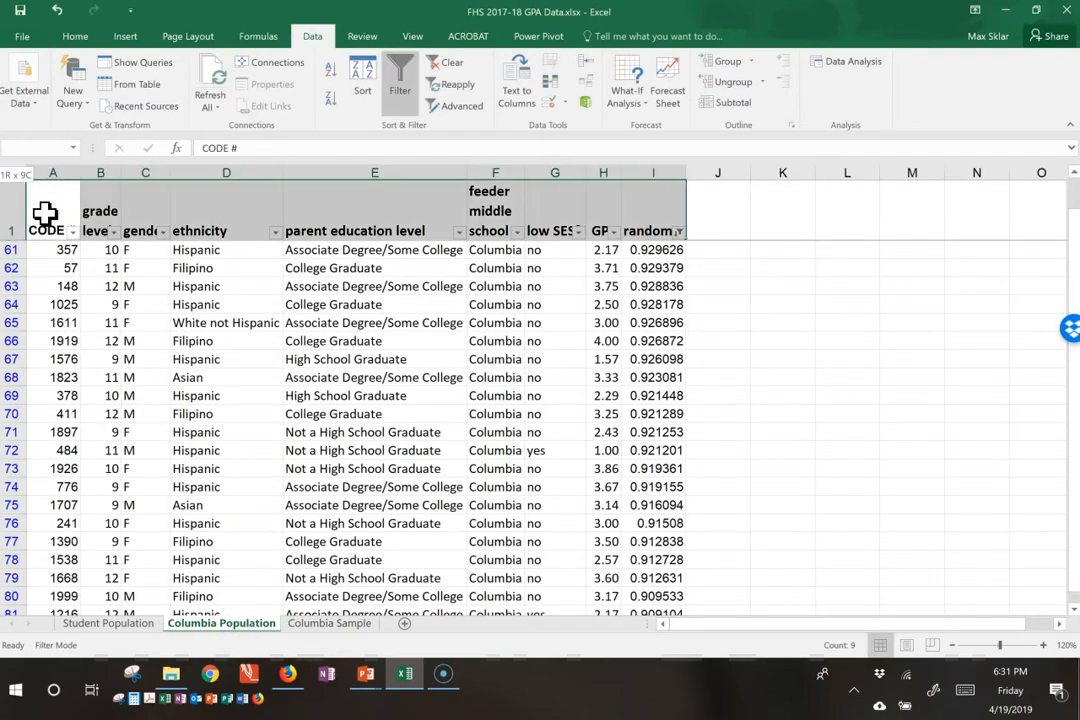
{"action": "key", "text": "ctrl+shift+Down"}
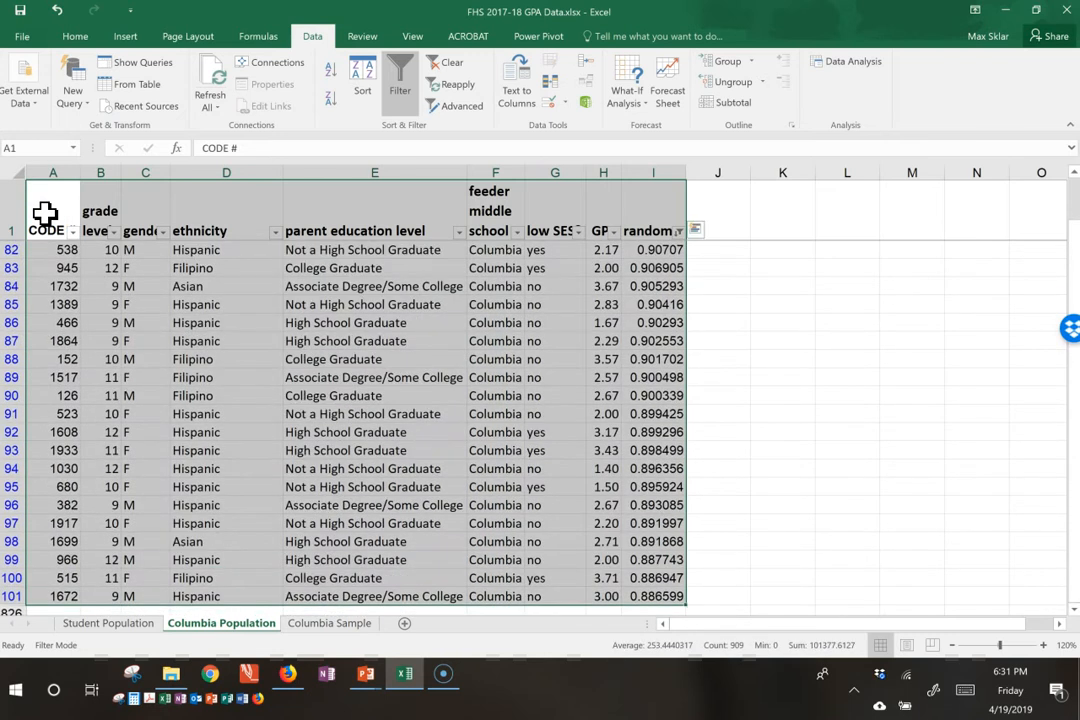
{"action": "key", "text": "ctrl+c"}
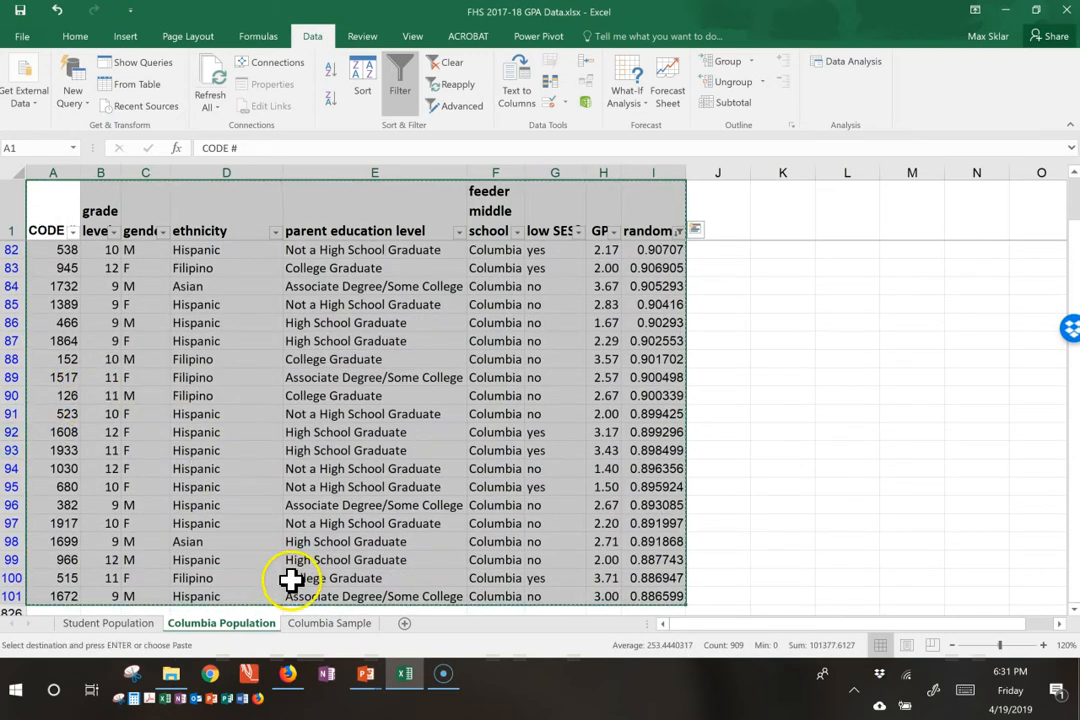
{"action": "left_click", "coordinate": [322, 624]}
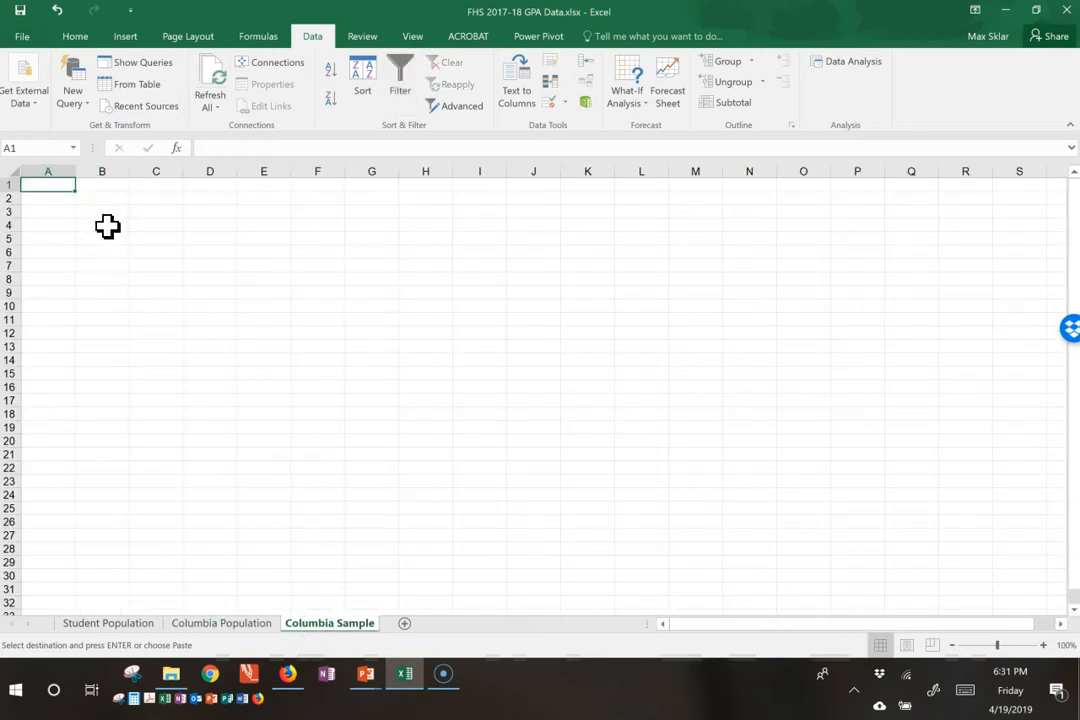
{"action": "key", "text": "ctrl+v"}
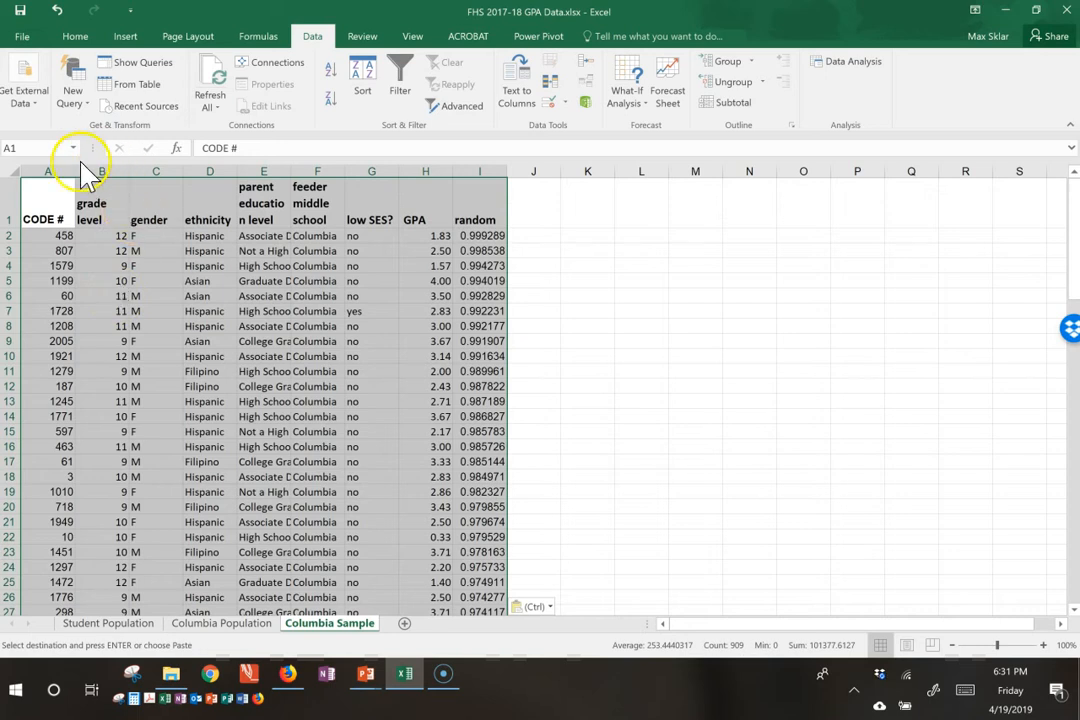
Step: Autofit the widths of columns A to I on the Columbia Sample sheet to their contents
{"action": "left_click", "coordinate": [95, 215]}
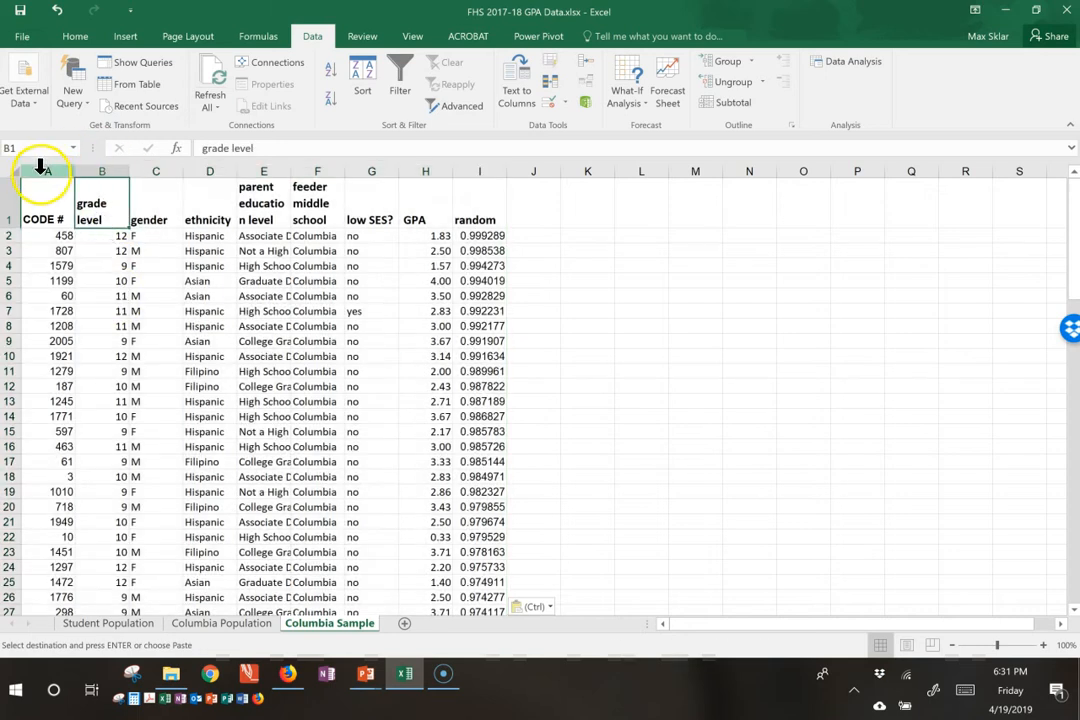
{"action": "left_click_drag", "start_coordinate": [40, 170], "coordinate": [458, 160]}
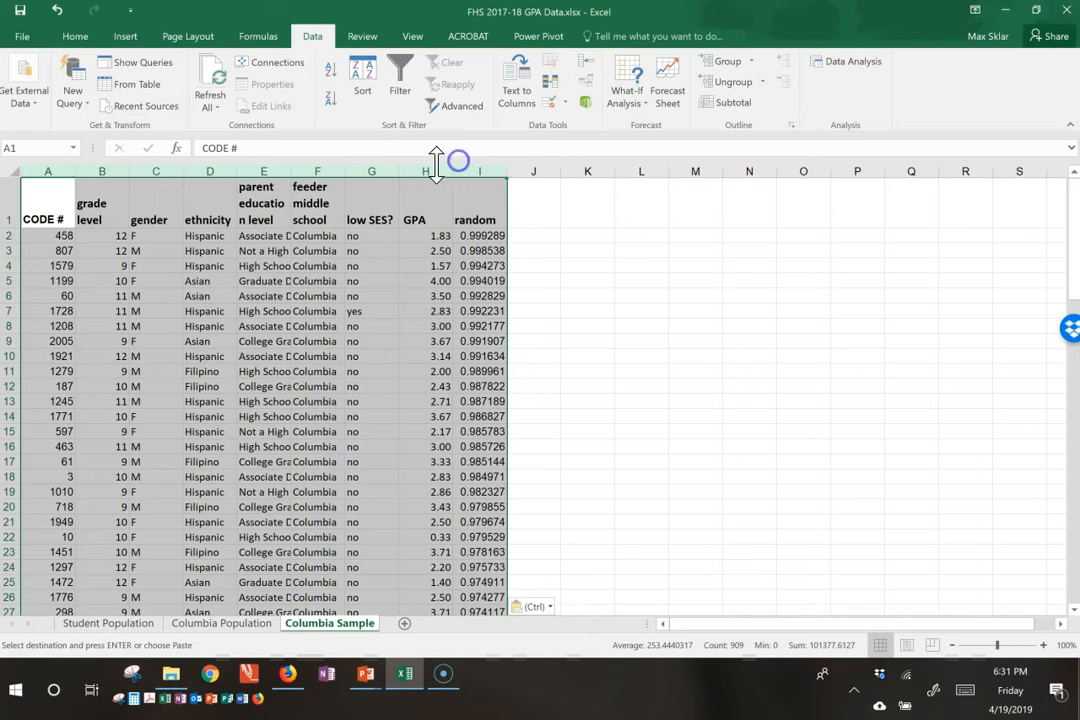
{"action": "double_click", "coordinate": [290, 172]}
{"action": "left_click", "coordinate": [363, 360]}
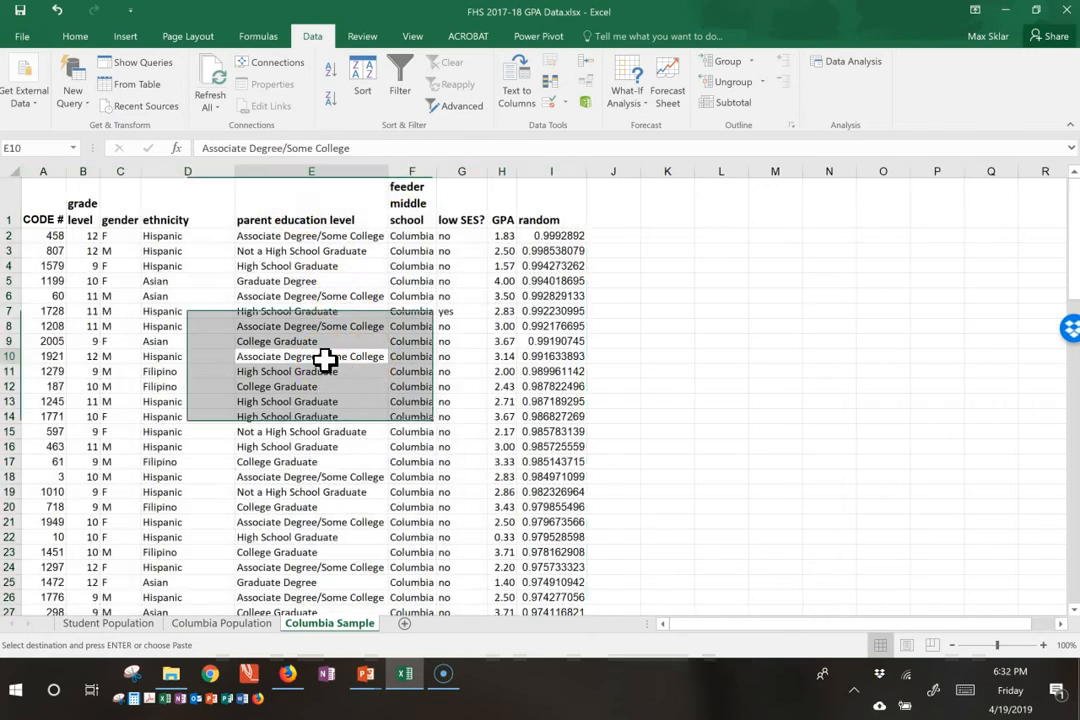
Step: Delete the entire random column, column I, from the Columbia Sample sheet
{"action": "left_click", "coordinate": [555, 236]}
{"action": "left_click", "coordinate": [557, 220]}
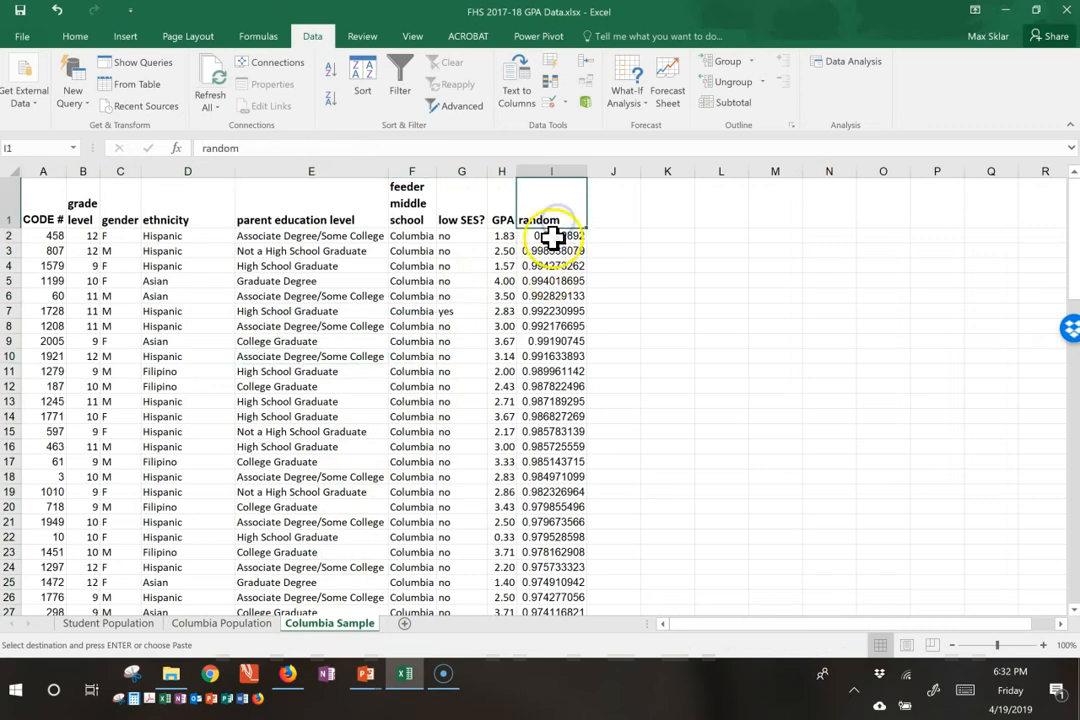
{"action": "left_click", "coordinate": [549, 264]}
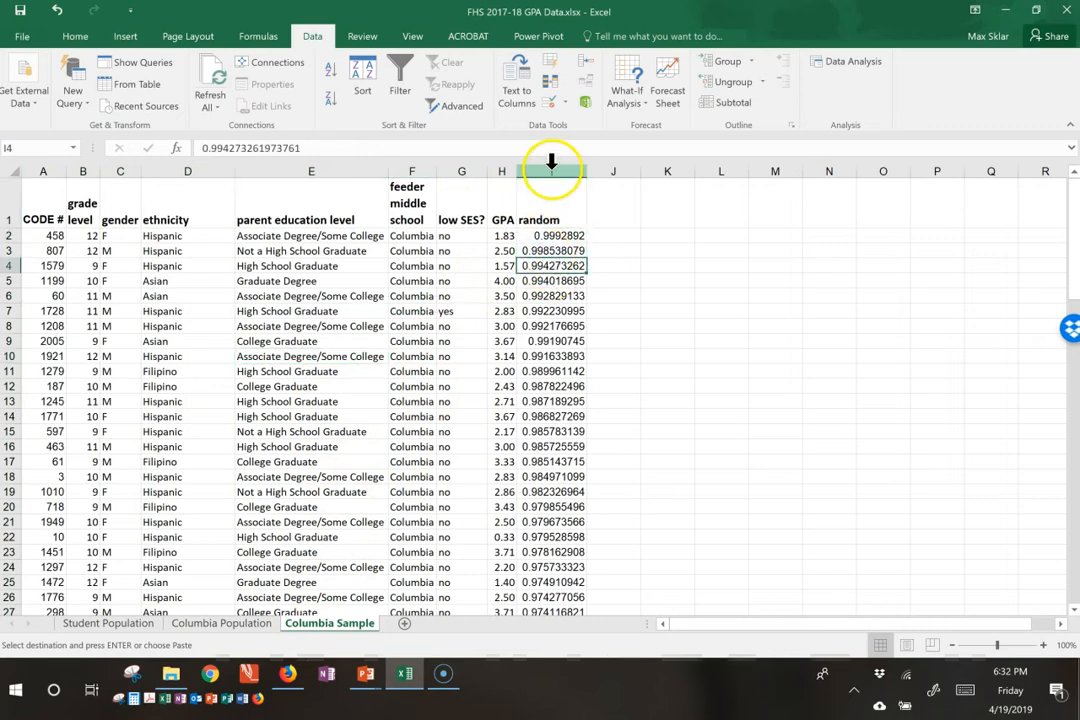
{"action": "left_click", "coordinate": [551, 168]}
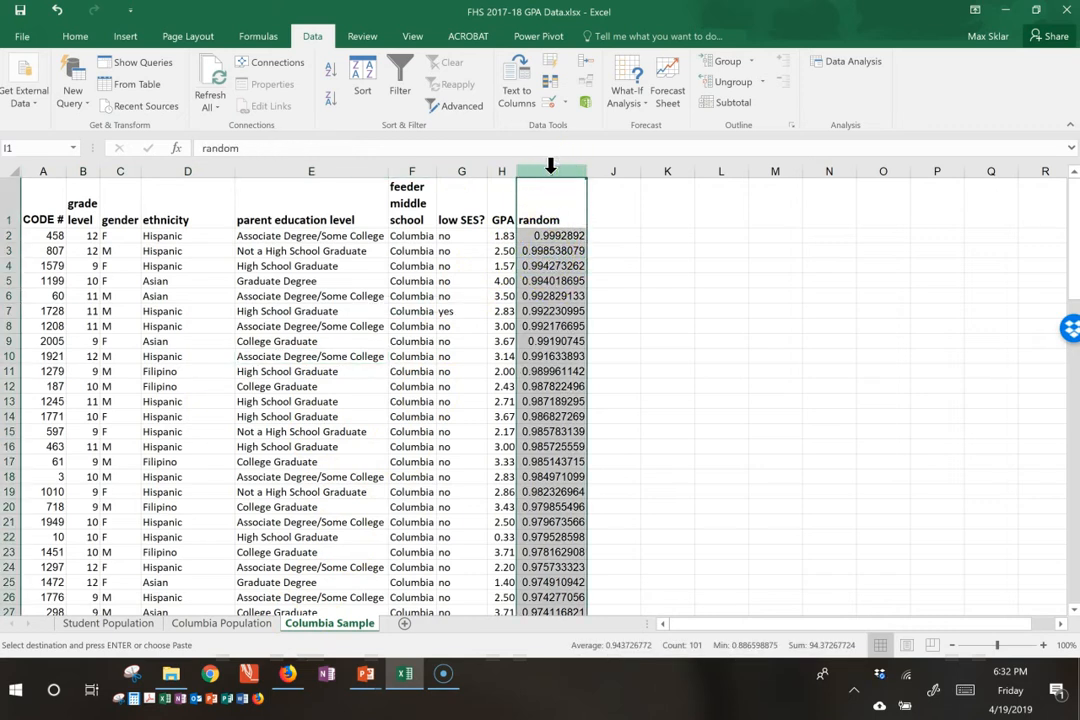
{"action": "left_click", "coordinate": [547, 171]}
{"action": "right_click", "coordinate": [547, 171]}
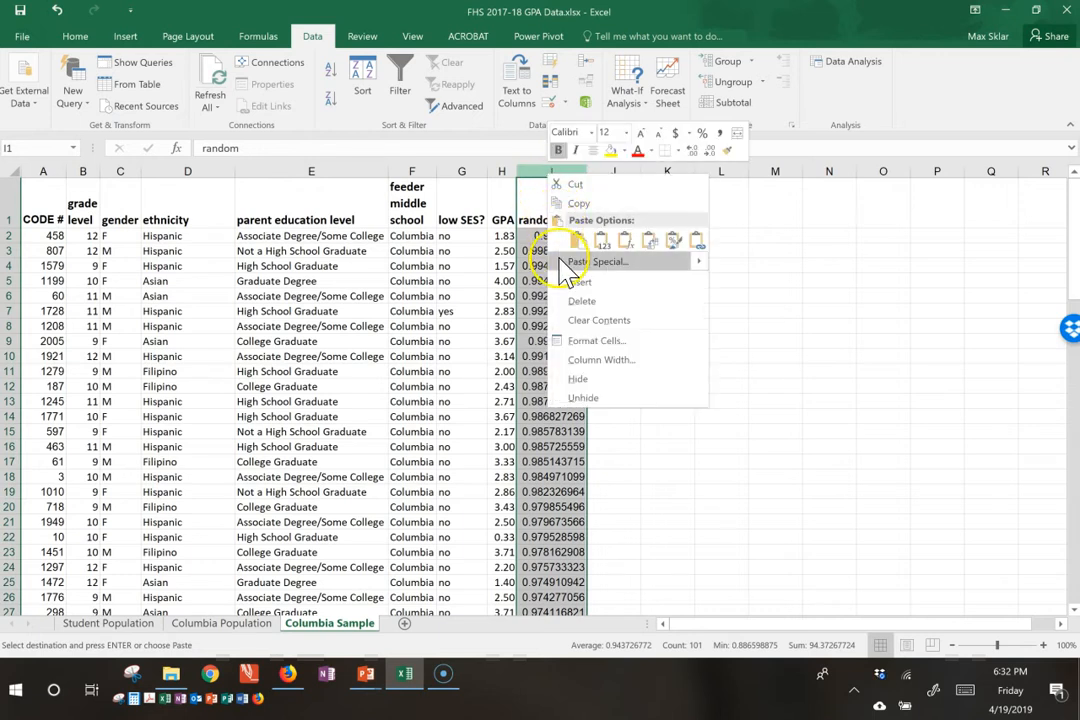
{"action": "left_click", "coordinate": [574, 299]}
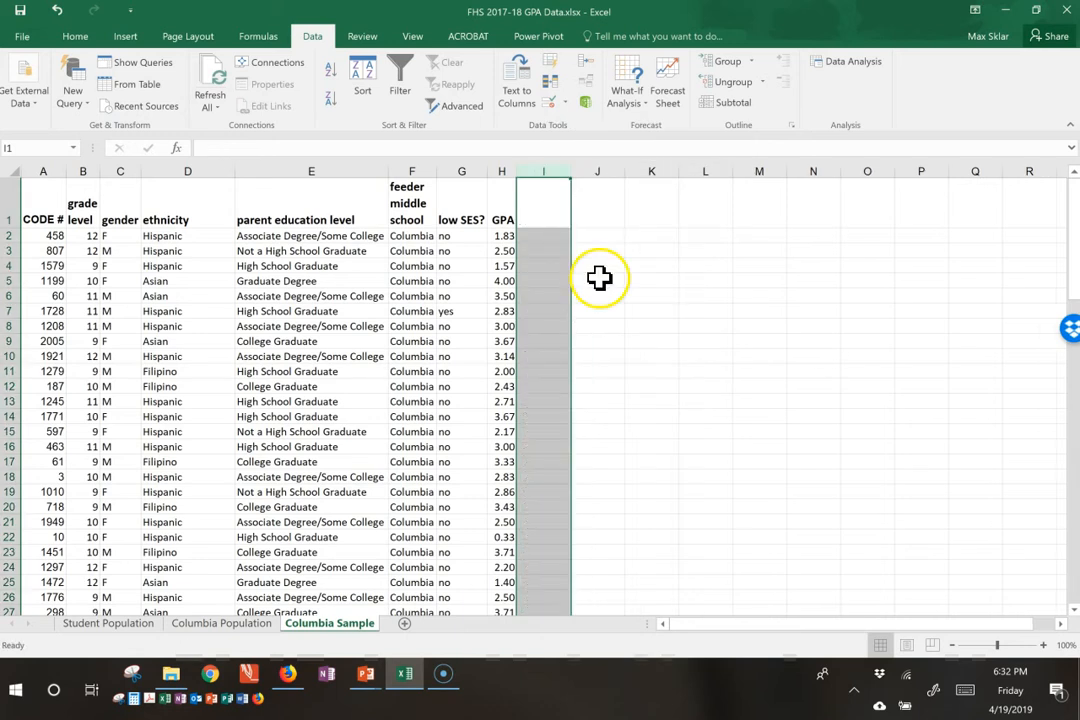
{"action": "left_click", "coordinate": [598, 279]}
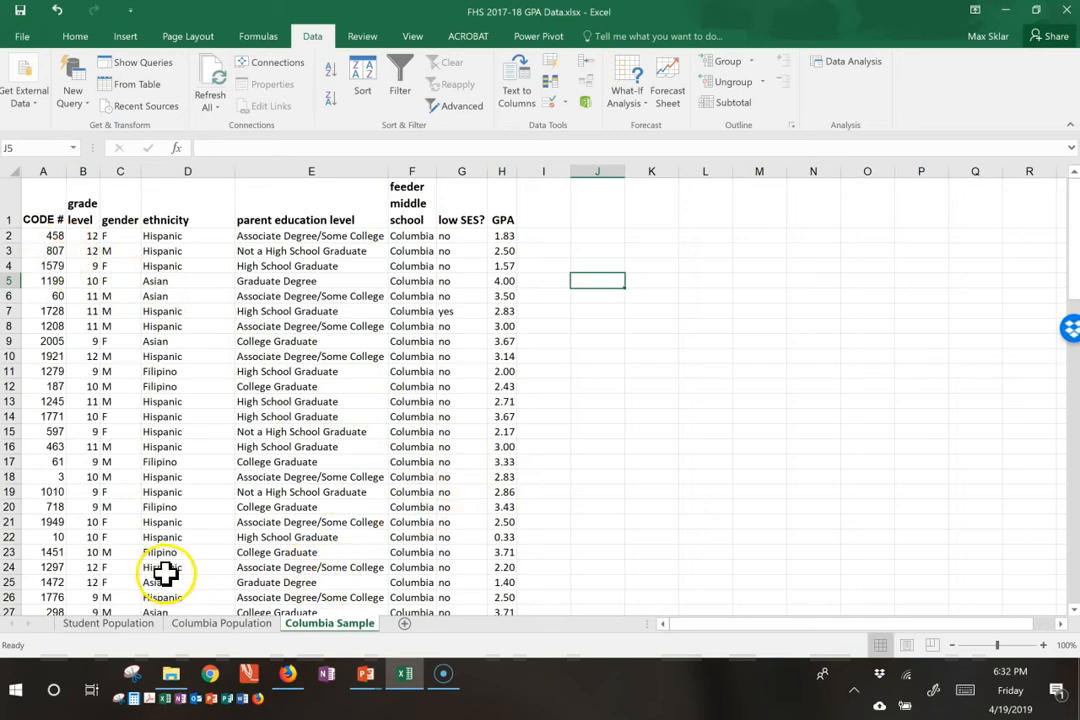
Step: Switch to the VideoDisplayCards presentation in PowerPoint and view the First Sample and Second Sample slides as a slide show
{"action": "left_click", "coordinate": [225, 623]}
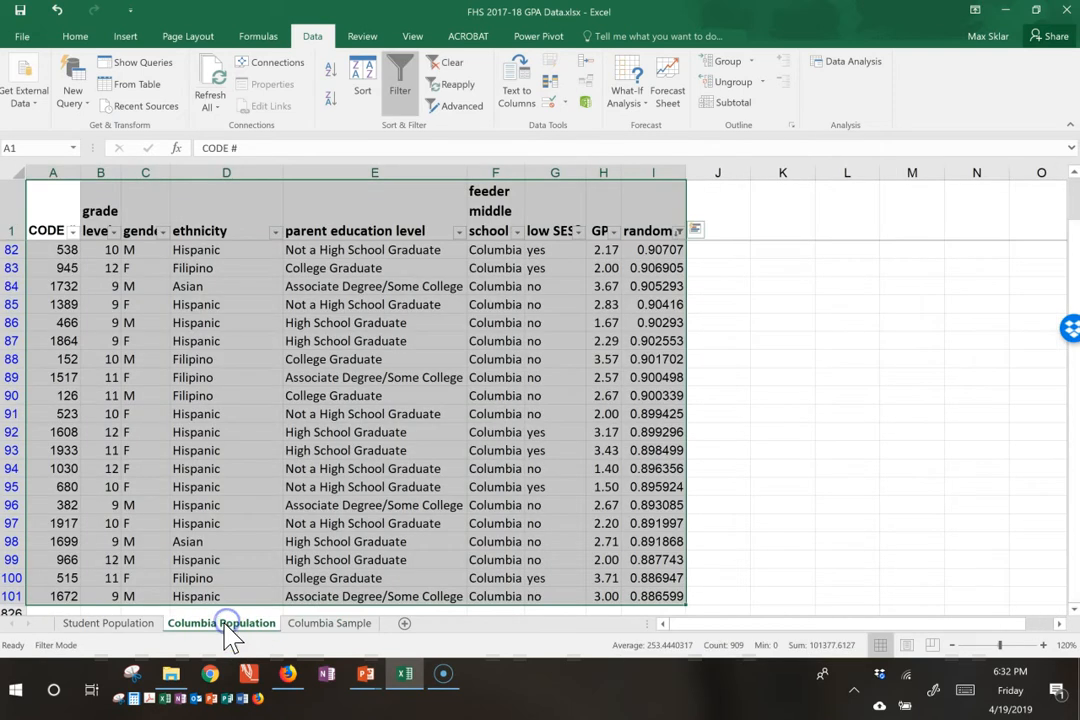
{"action": "left_click", "coordinate": [345, 451]}
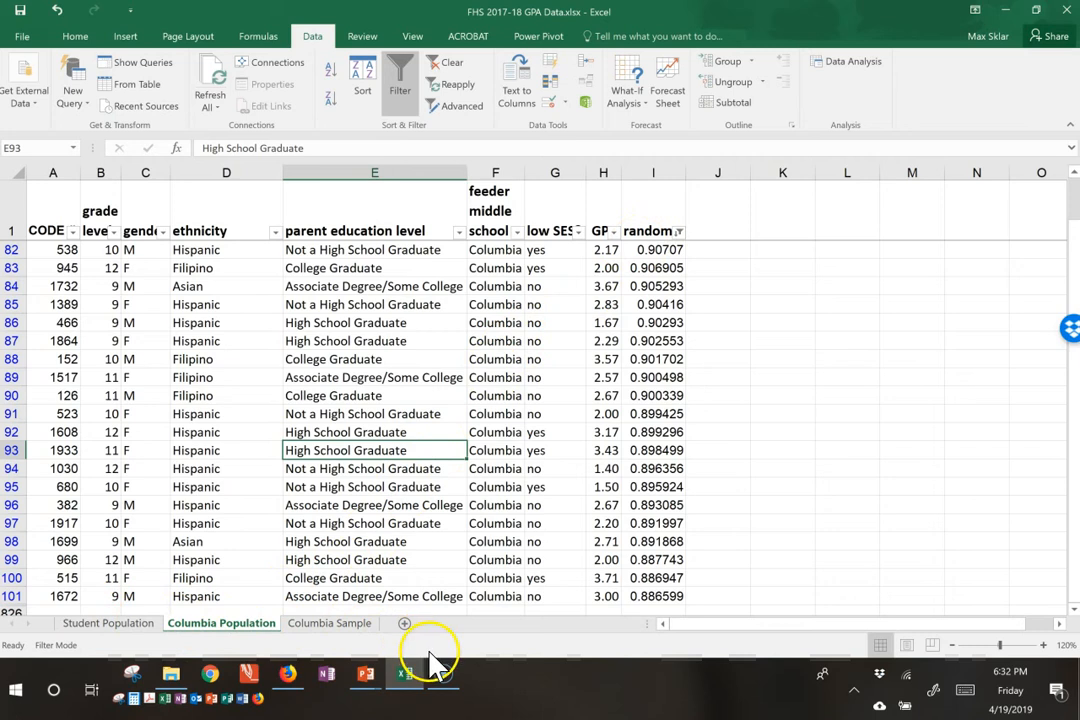
{"action": "mouse_move", "coordinate": [366, 680]}
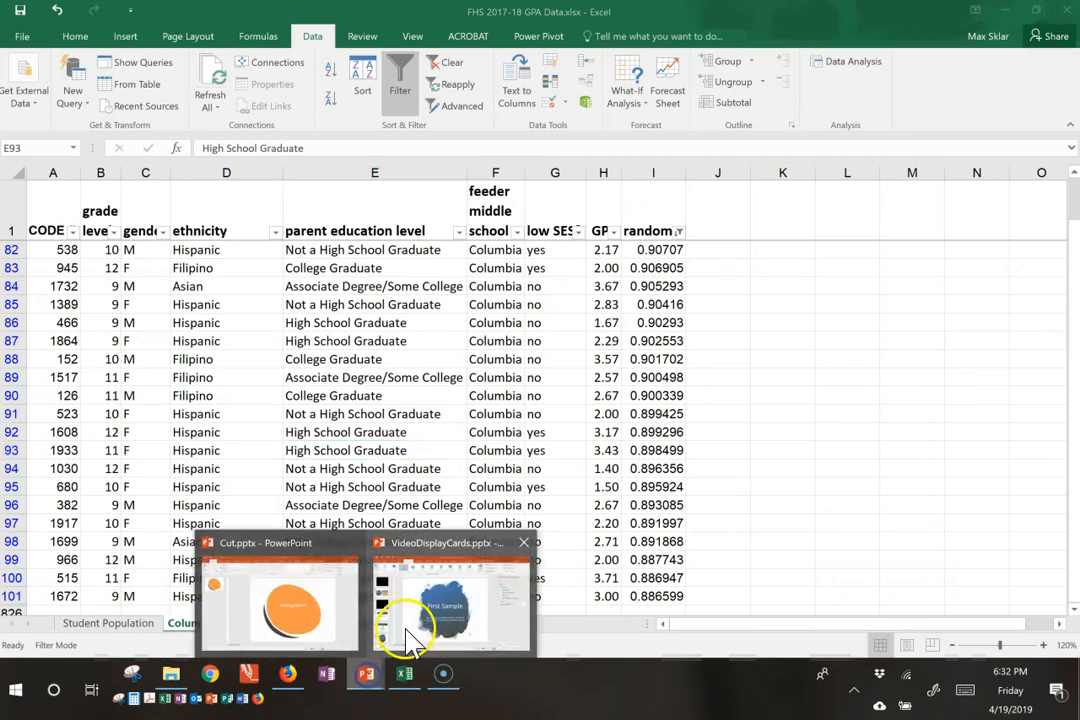
{"action": "left_click", "coordinate": [420, 625]}
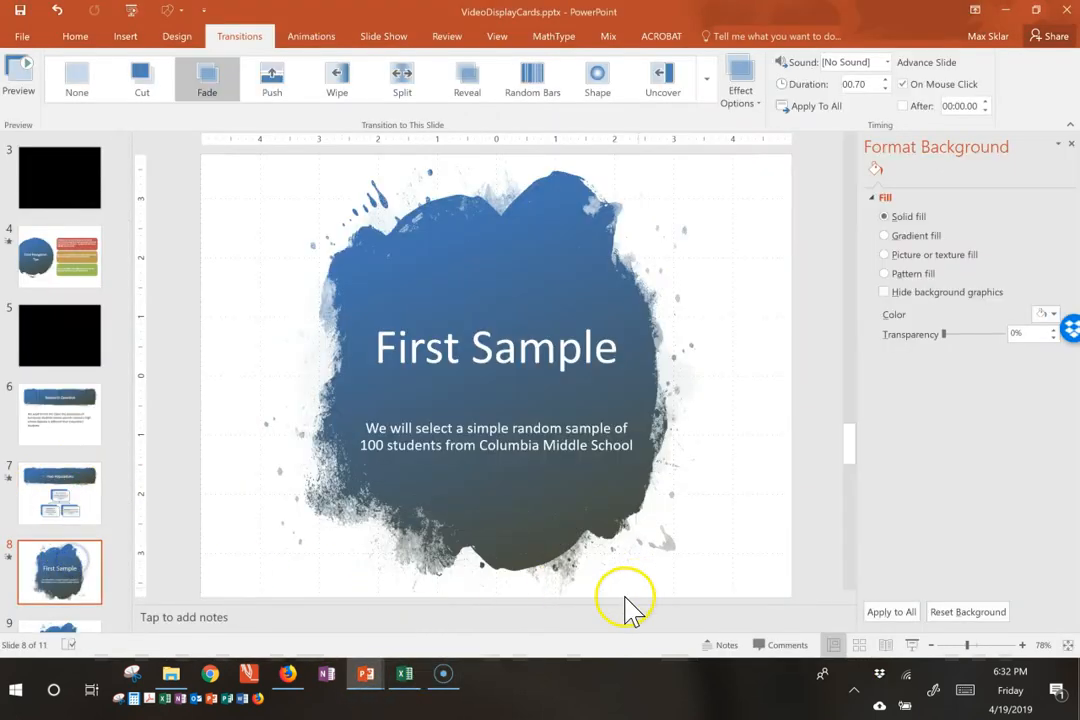
{"action": "left_click", "coordinate": [912, 645]}
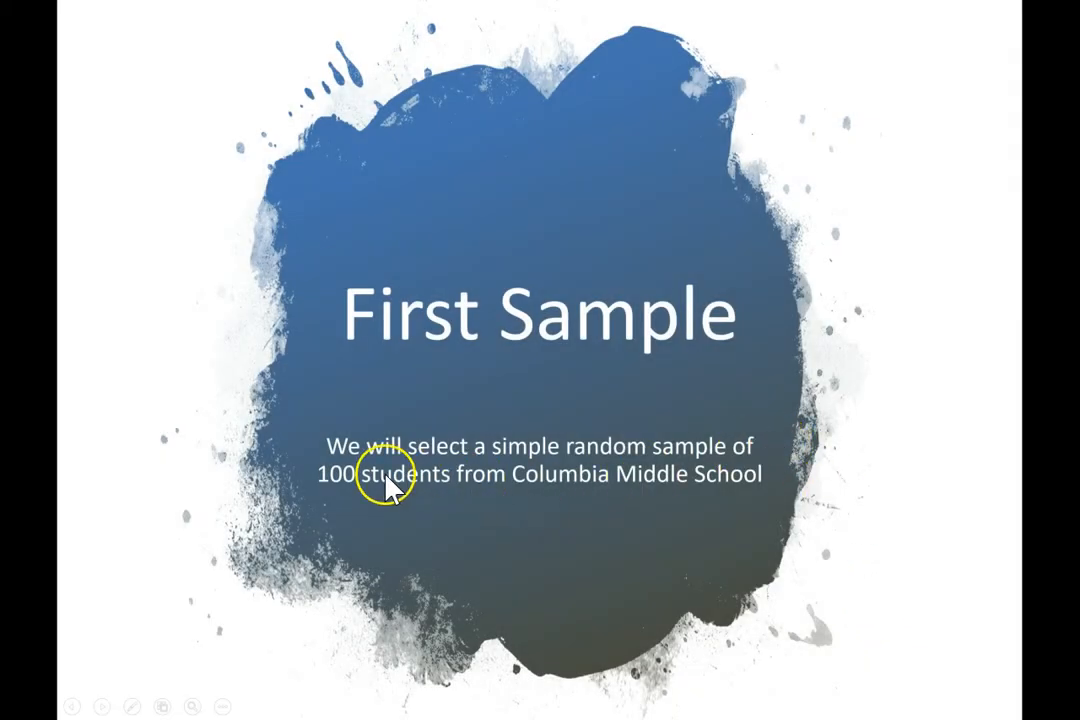
{"action": "left_click", "coordinate": [660, 452]}
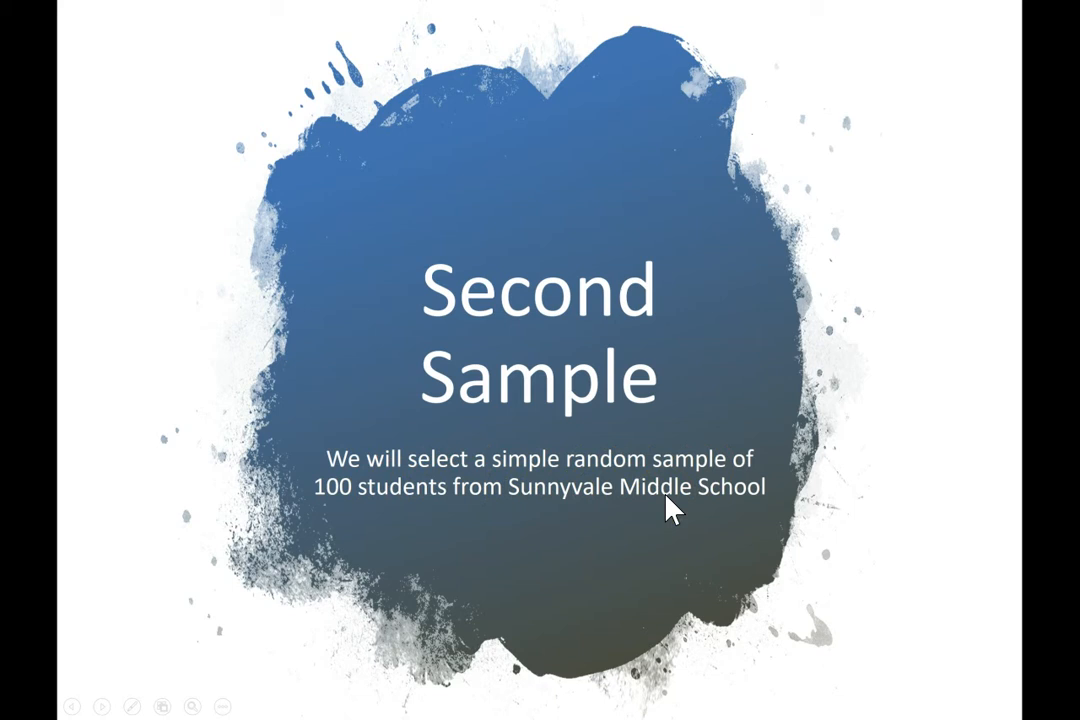
{"action": "key", "text": "Escape"}
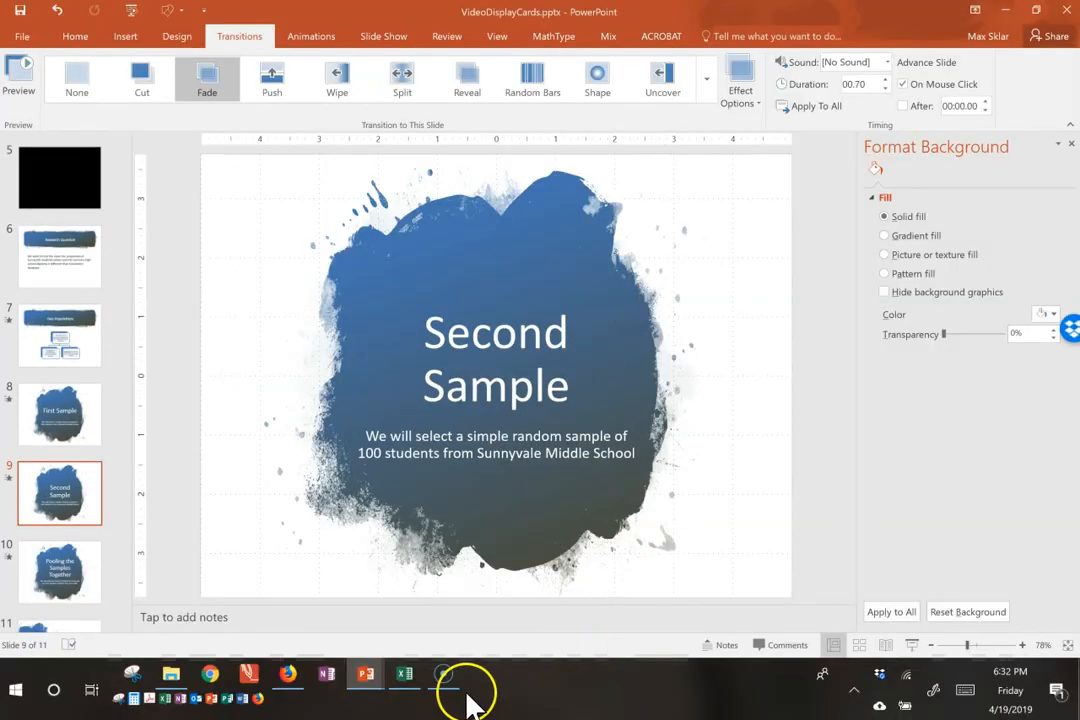
Step: Return to the Excel workbook, add a worksheet after Columbia Sample and name it Sunnyvale Population
{"action": "left_click", "coordinate": [410, 686]}
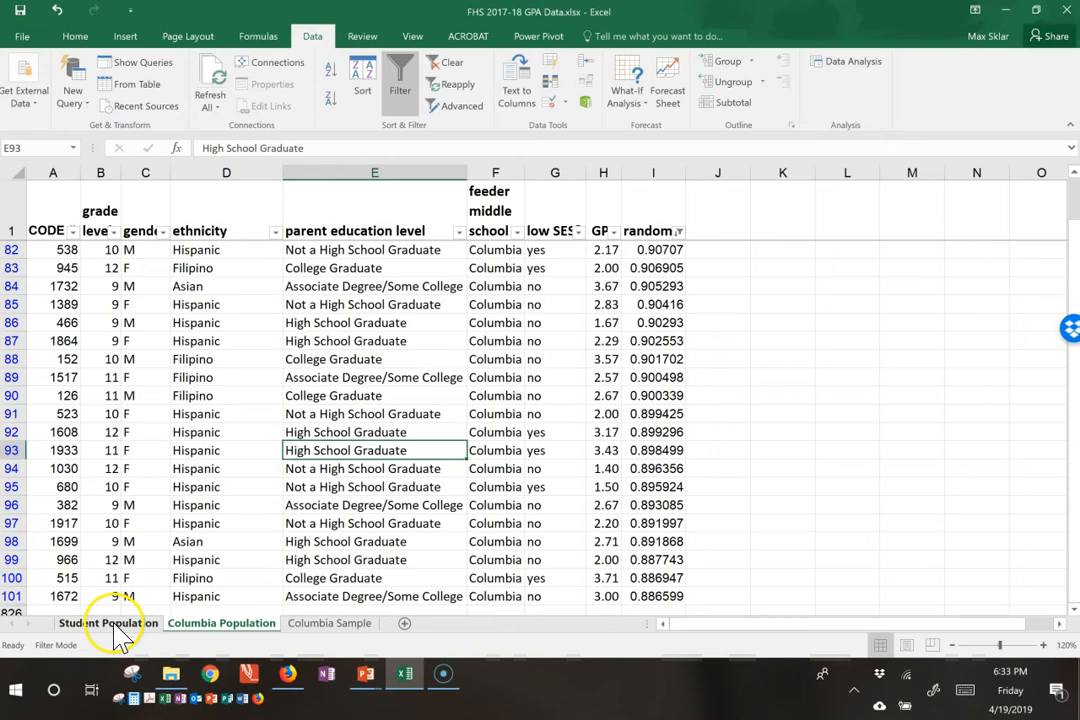
{"action": "left_click", "coordinate": [405, 624]}
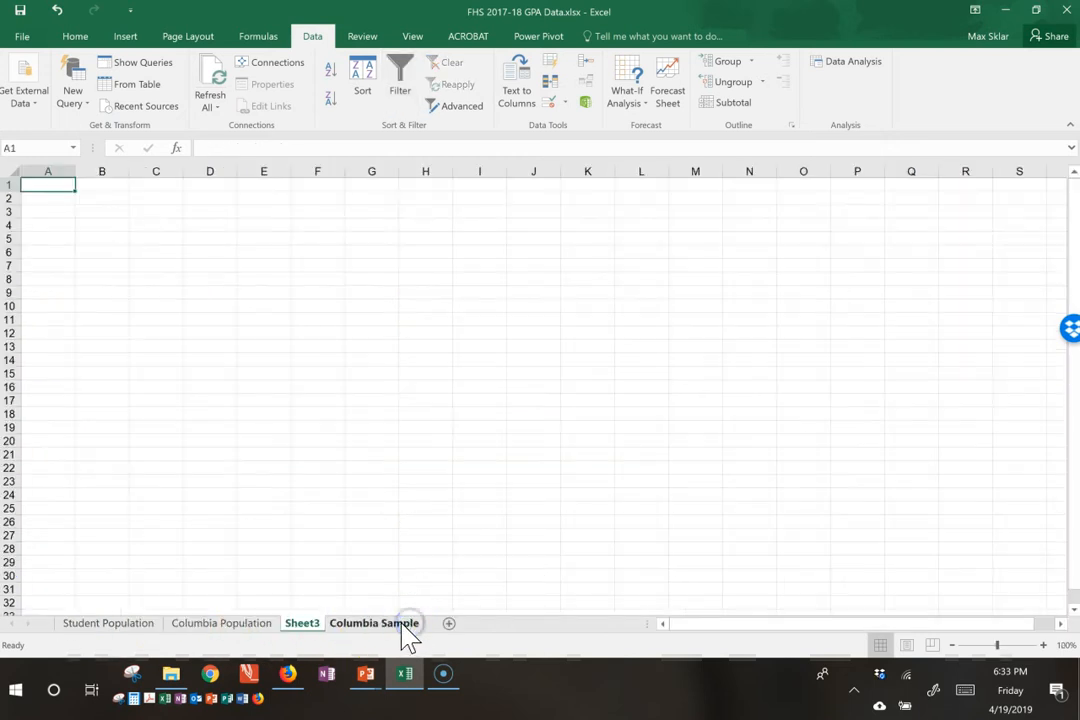
{"action": "left_click_drag", "start_coordinate": [296, 624], "coordinate": [429, 628]}
{"action": "double_click", "coordinate": [401, 623]}
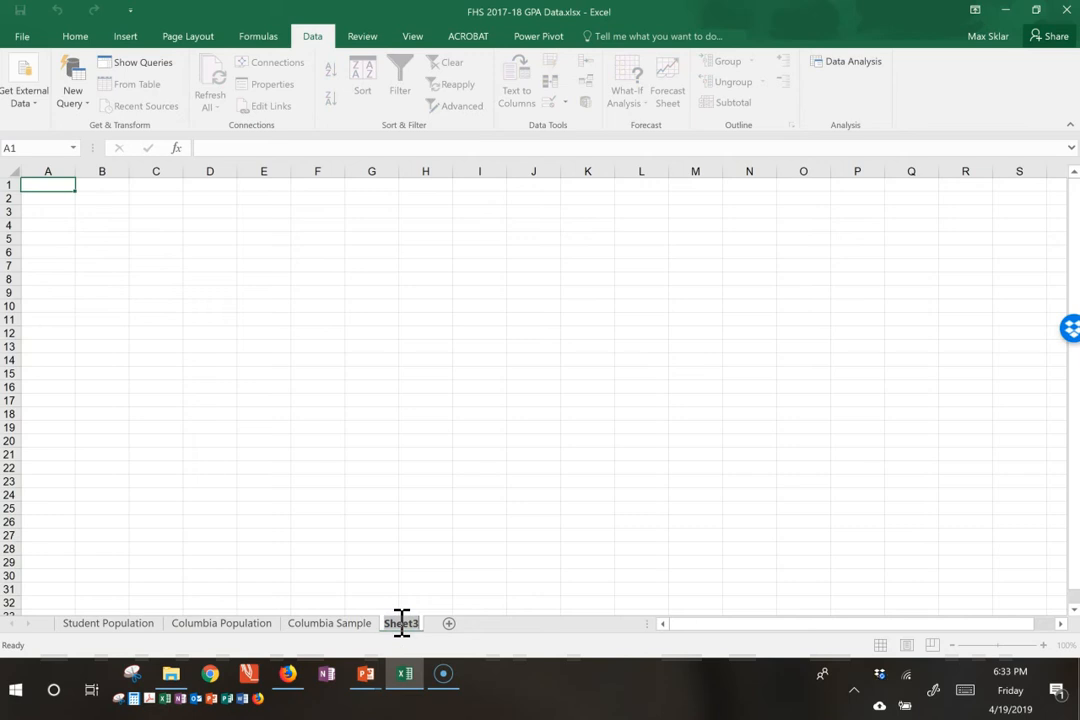
{"action": "type", "text": "Sunnyvale Population"}
{"action": "key", "text": "Return"}
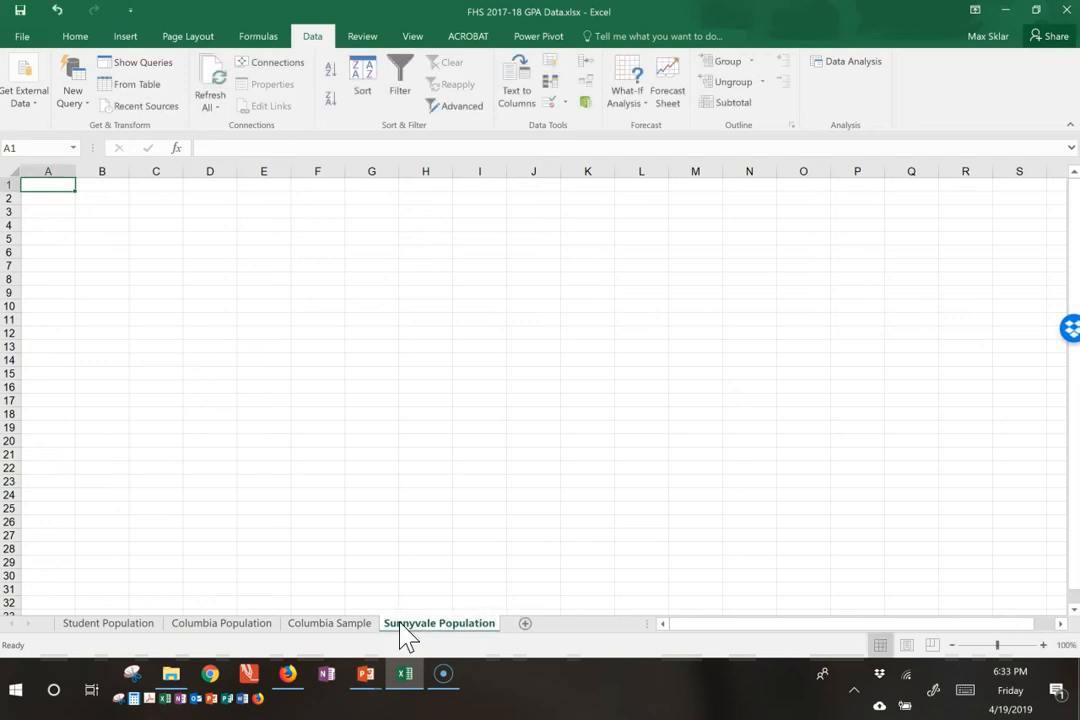
Step: Change the feeder middle school filter on the Student Population sheet from Columbia to only Sunnyvale
{"action": "left_click", "coordinate": [117, 623]}
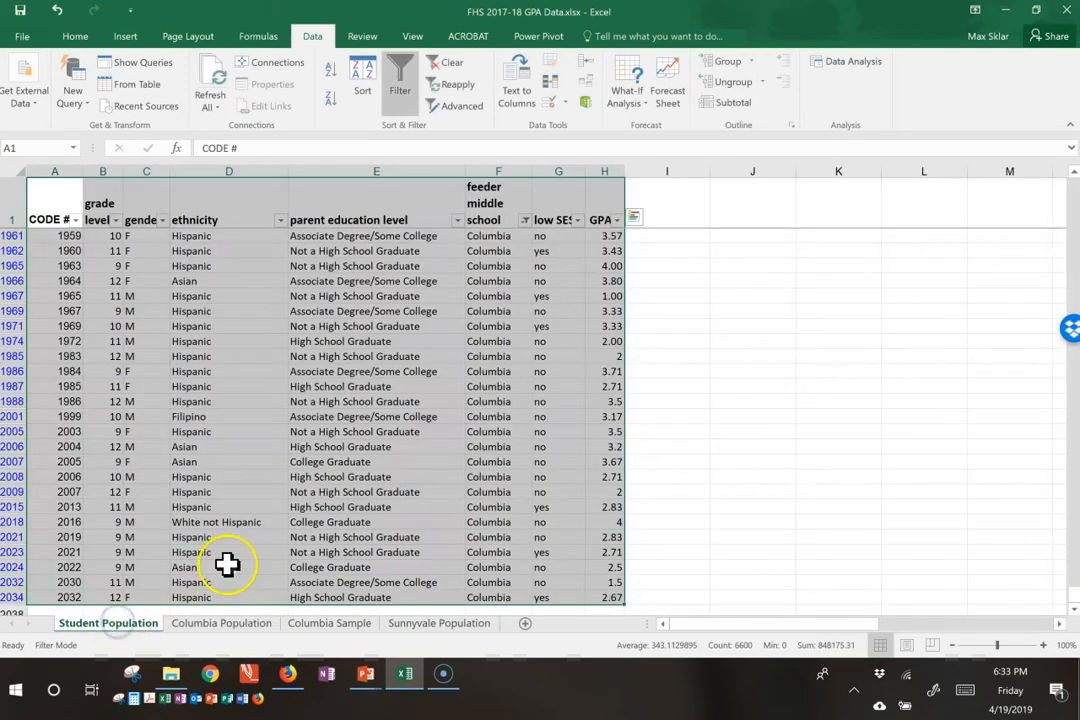
{"action": "left_click", "coordinate": [162, 372]}
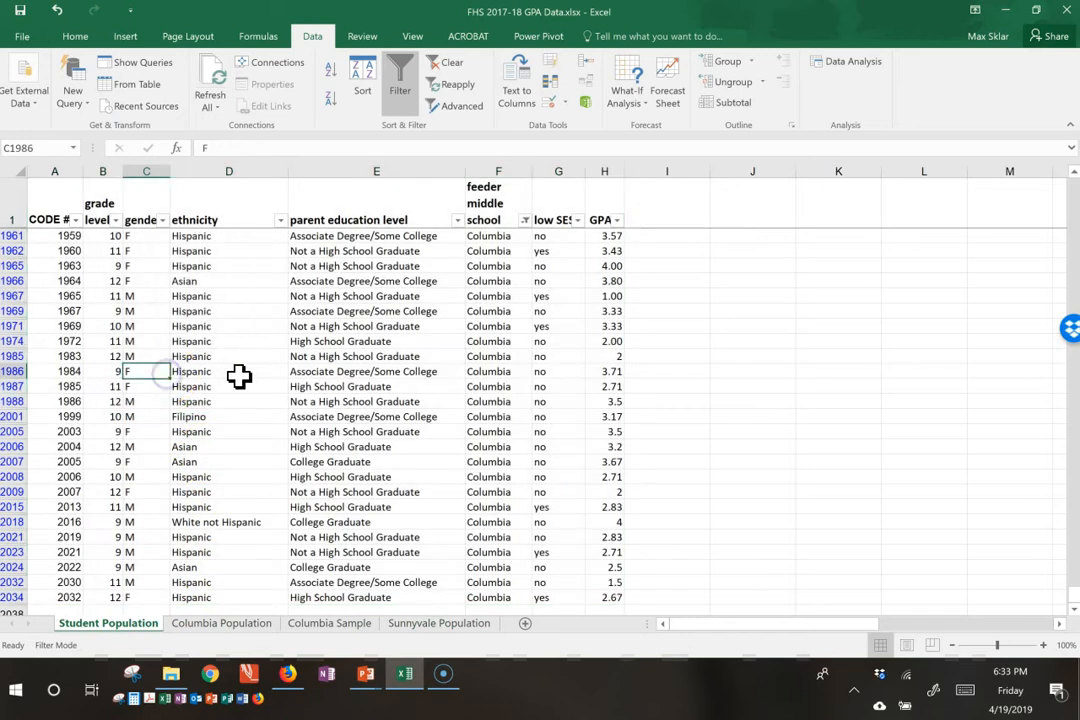
{"action": "scroll", "coordinate": [400, 300], "scroll_direction": "up", "scroll_amount": 3}
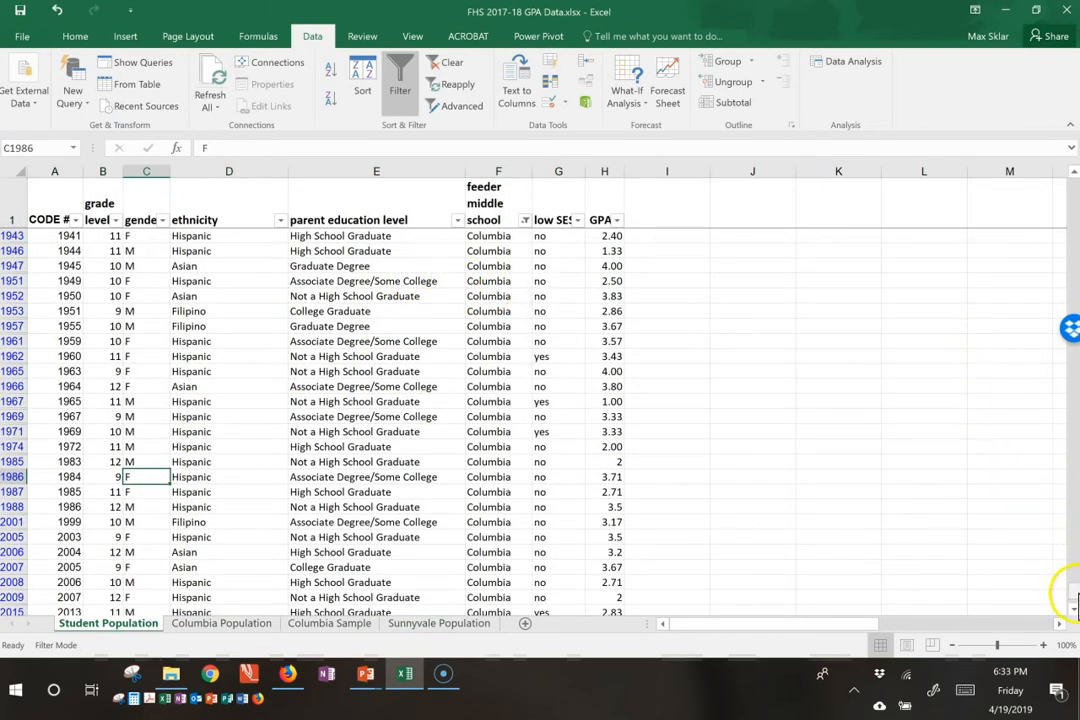
{"action": "left_click_drag", "start_coordinate": [1075, 598], "coordinate": [1068, 172]}
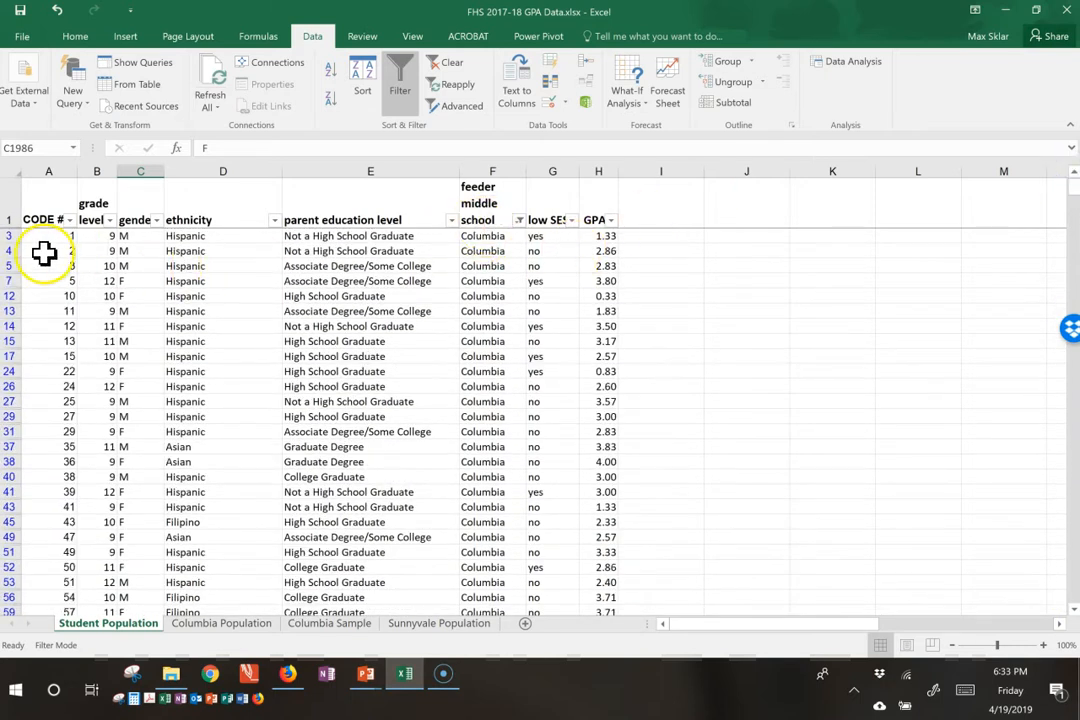
{"action": "left_click", "coordinate": [519, 219]}
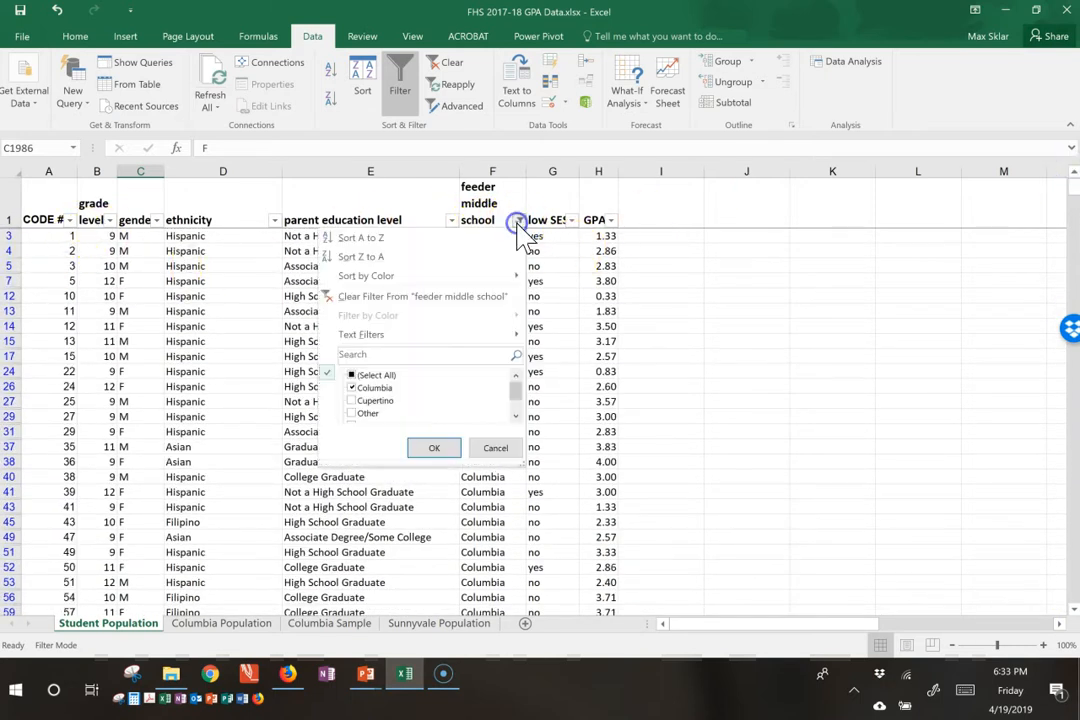
{"action": "left_click", "coordinate": [360, 388]}
{"action": "left_click_drag", "start_coordinate": [522, 465], "coordinate": [521, 552]}
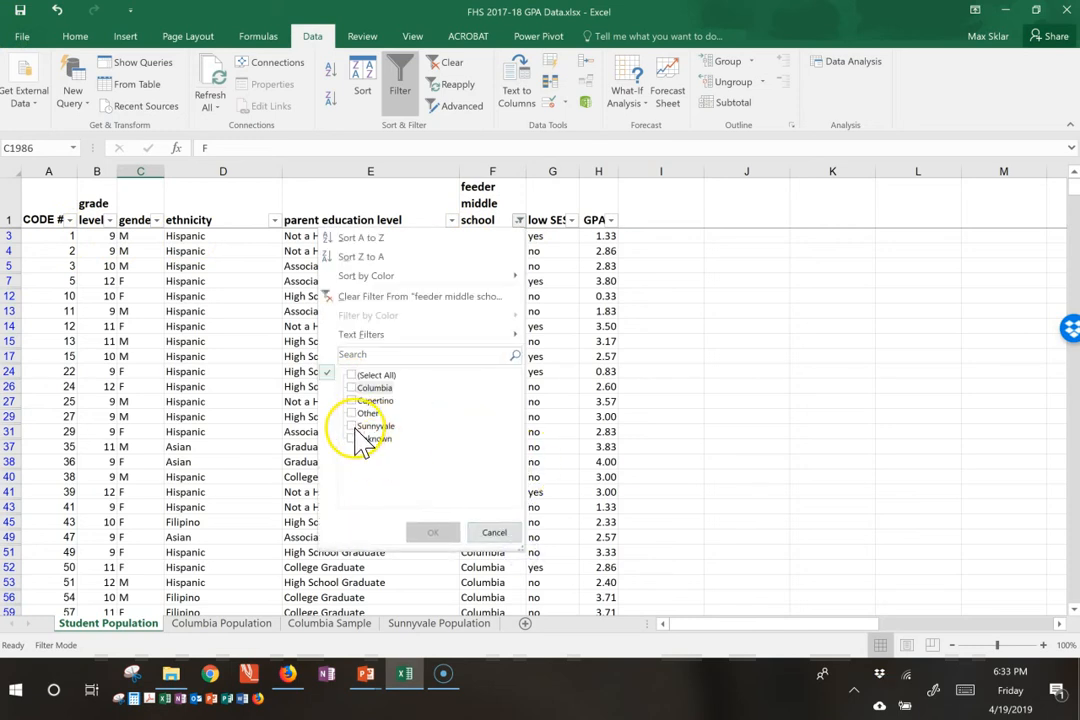
{"action": "left_click", "coordinate": [358, 427]}
{"action": "left_click", "coordinate": [434, 532]}
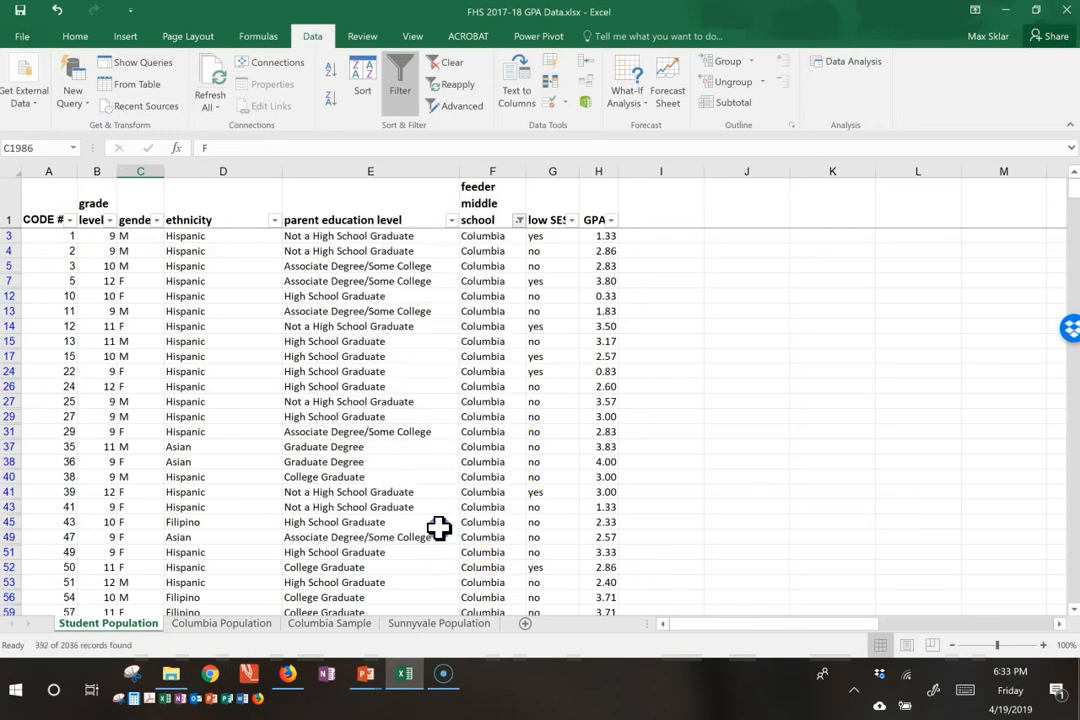
{"action": "left_click", "coordinate": [213, 324]}
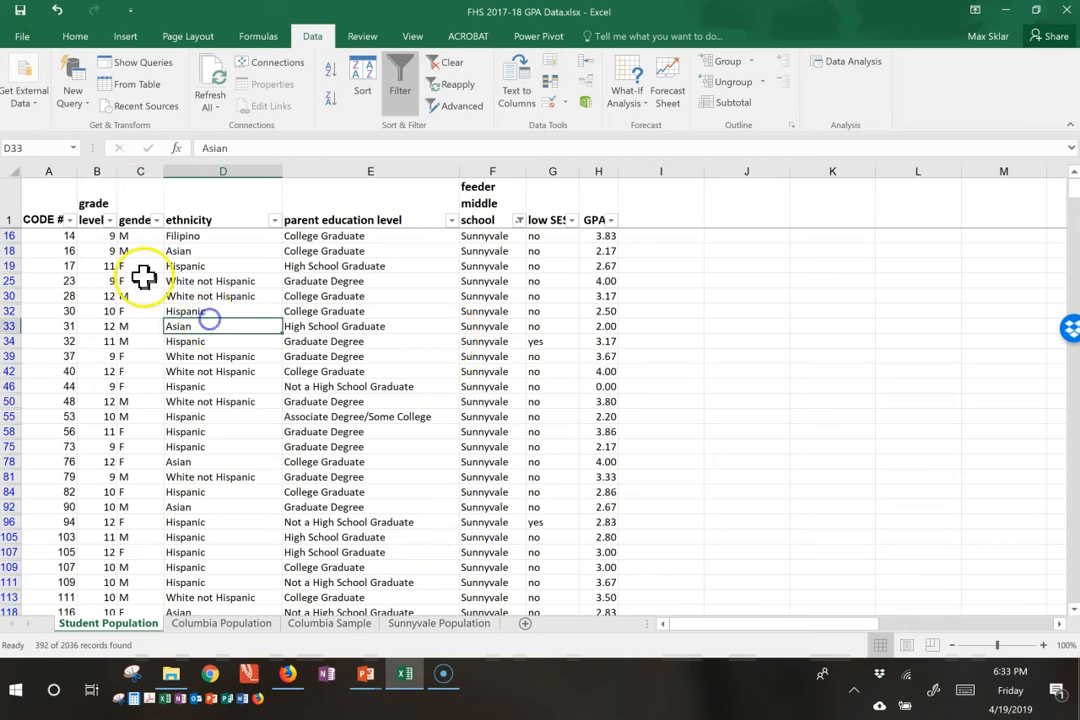
Step: Copy the header and all filtered Sunnyvale rows from Student Population into the Sunnyvale Population sheet, starting at cell A1
{"action": "left_click", "coordinate": [48, 219]}
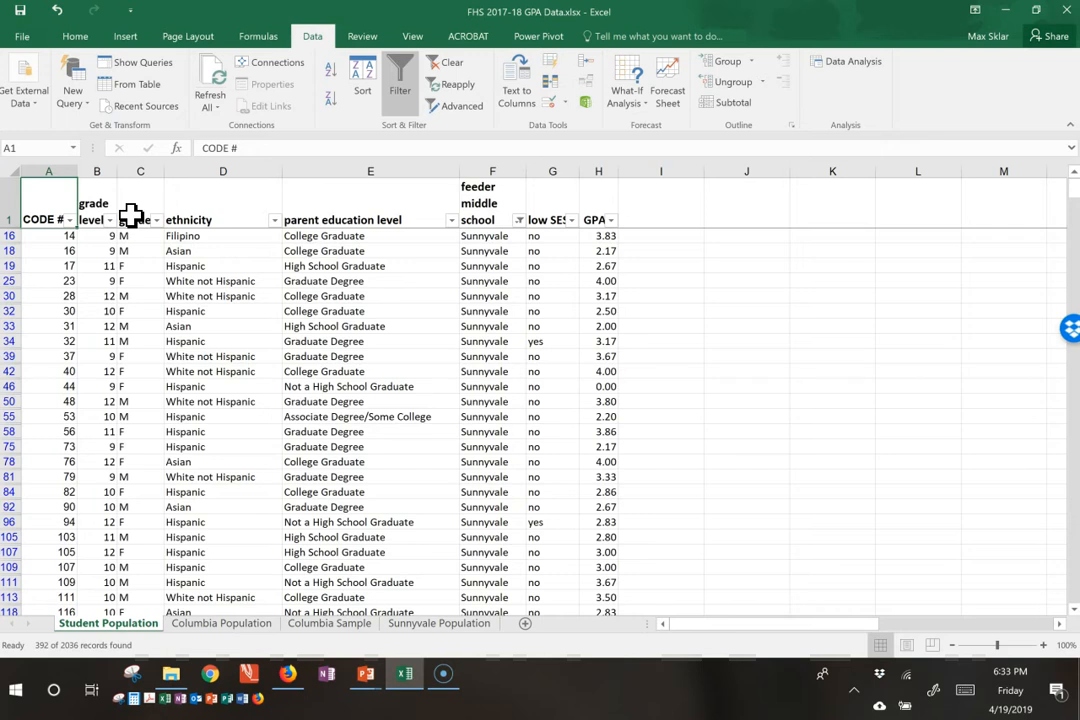
{"action": "key", "text": "ctrl+shift+Right"}
{"action": "key", "text": "ctrl+shift+Down"}
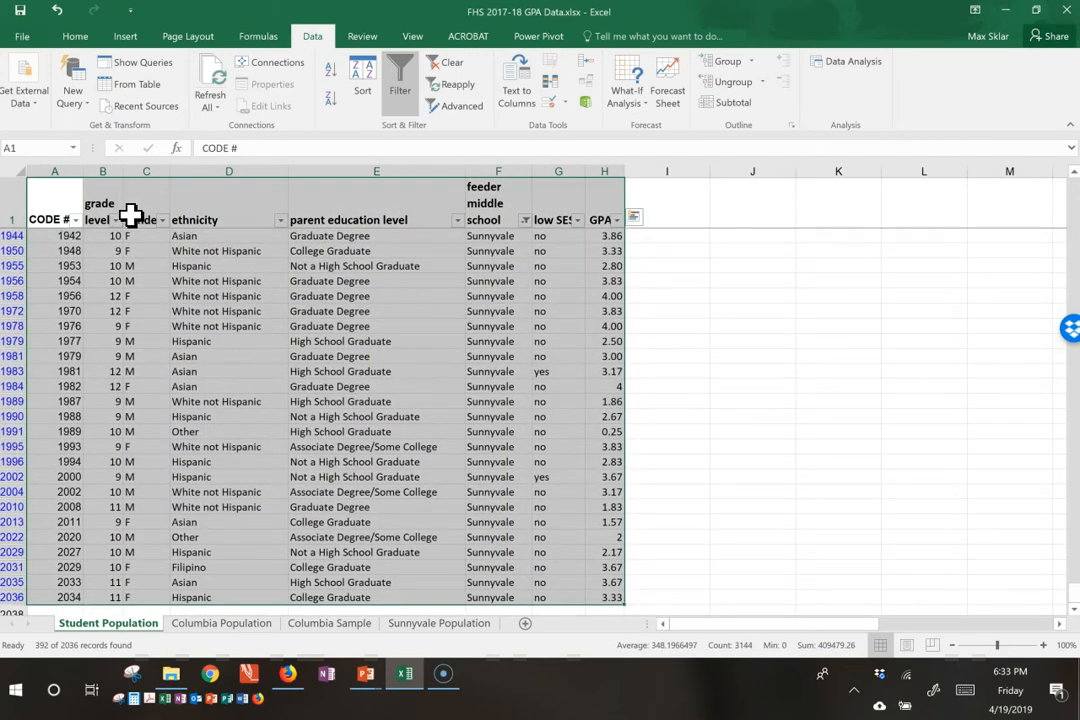
{"action": "key", "text": "ctrl+c"}
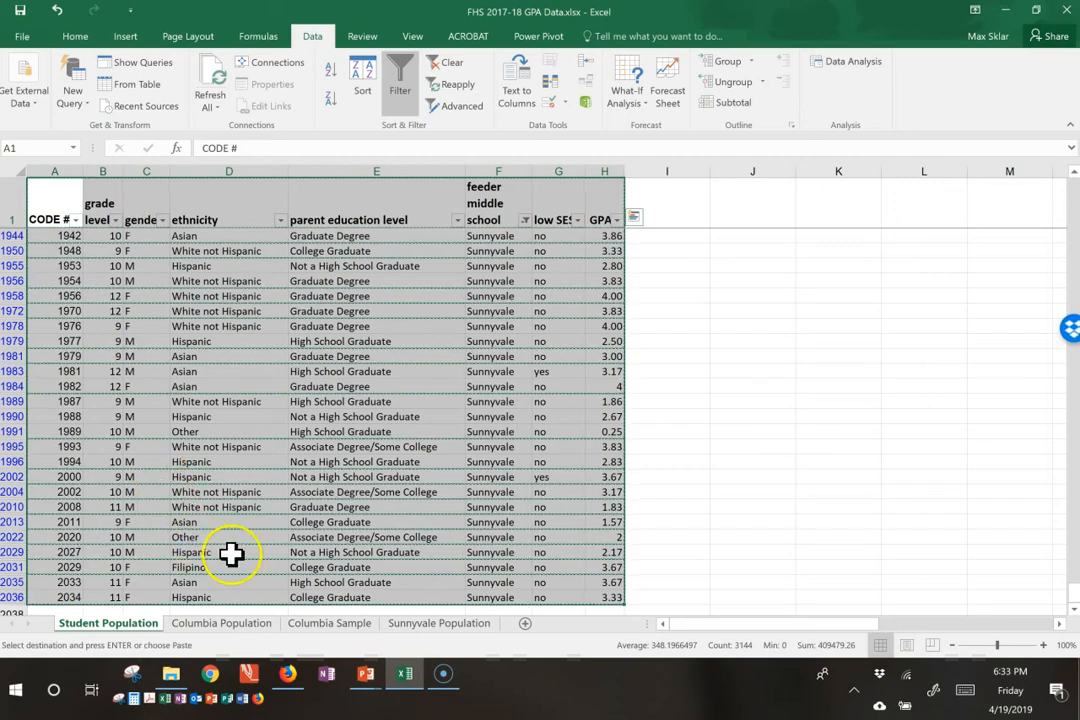
{"action": "left_click", "coordinate": [414, 624]}
{"action": "left_click", "coordinate": [42, 180]}
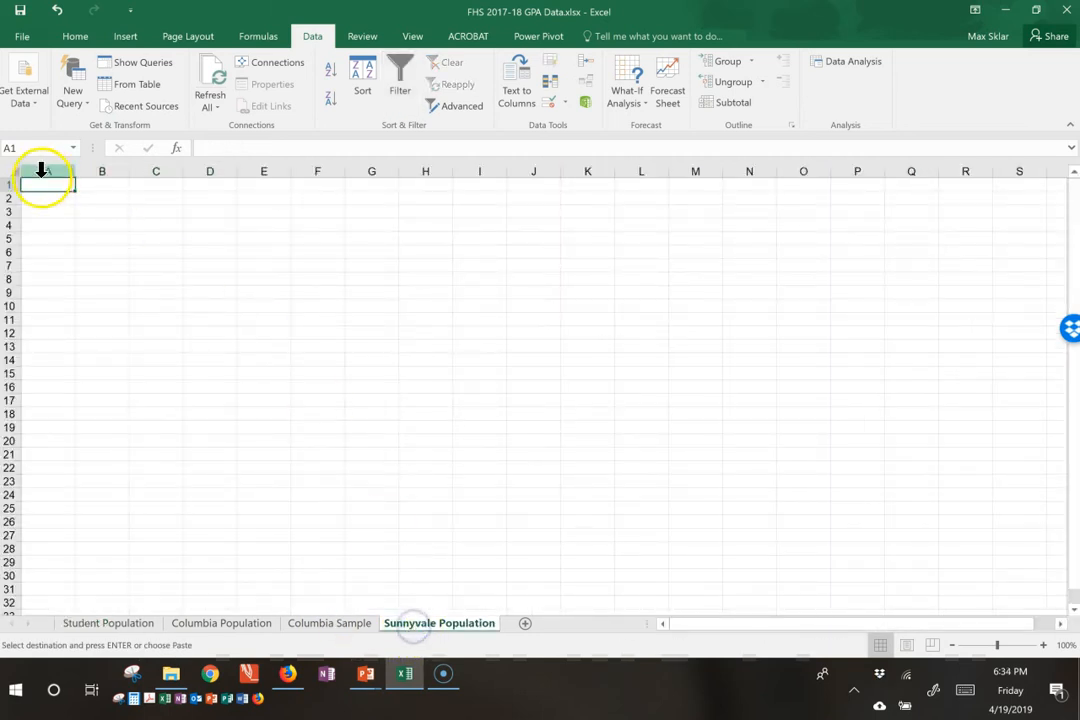
{"action": "key", "text": "ctrl+v"}
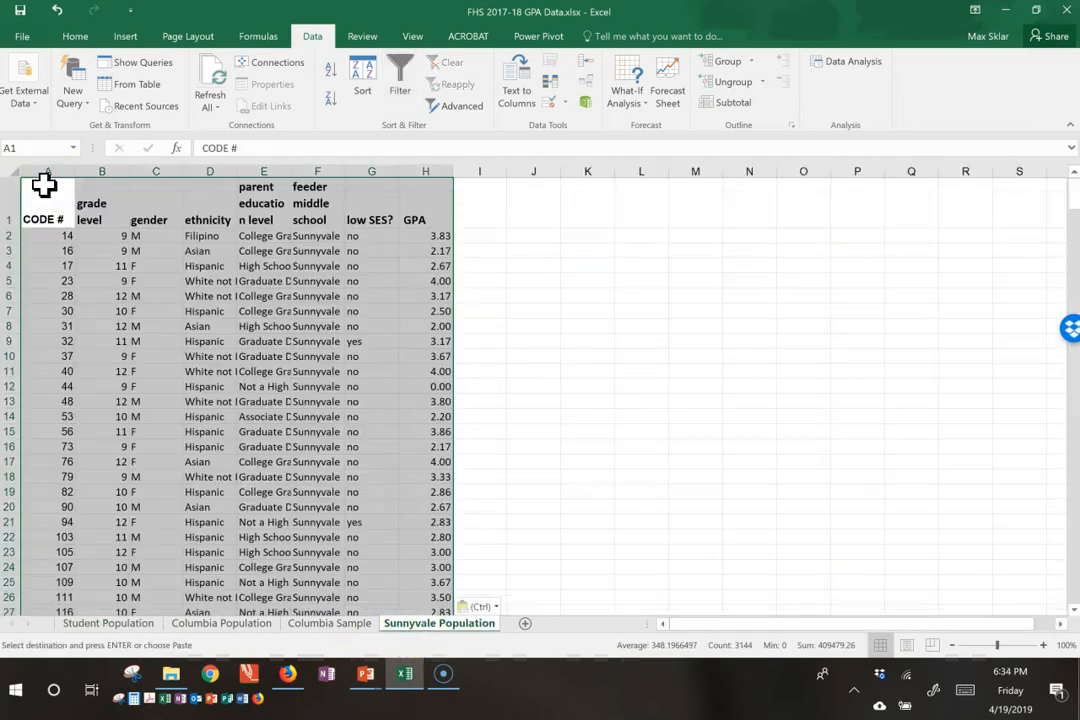
Step: Autofit the widths of columns A to H on the Sunnyvale Population sheet to their contents
{"action": "left_click_drag", "start_coordinate": [41, 160], "coordinate": [437, 198]}
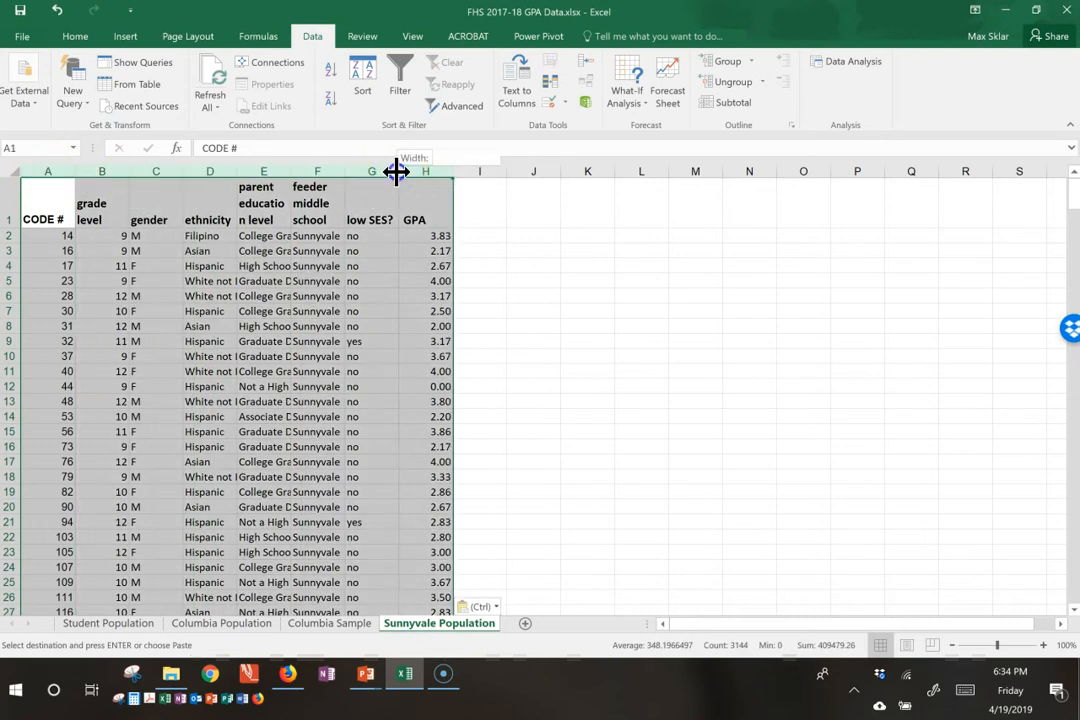
{"action": "double_click", "coordinate": [396, 171]}
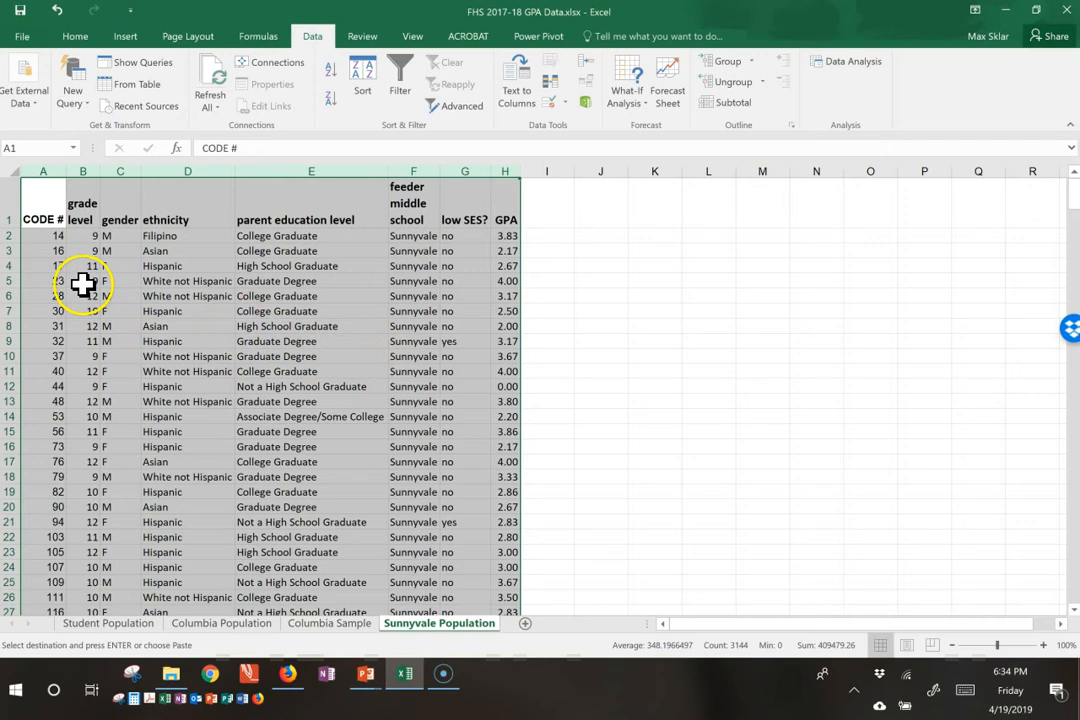
{"action": "left_click", "coordinate": [276, 239]}
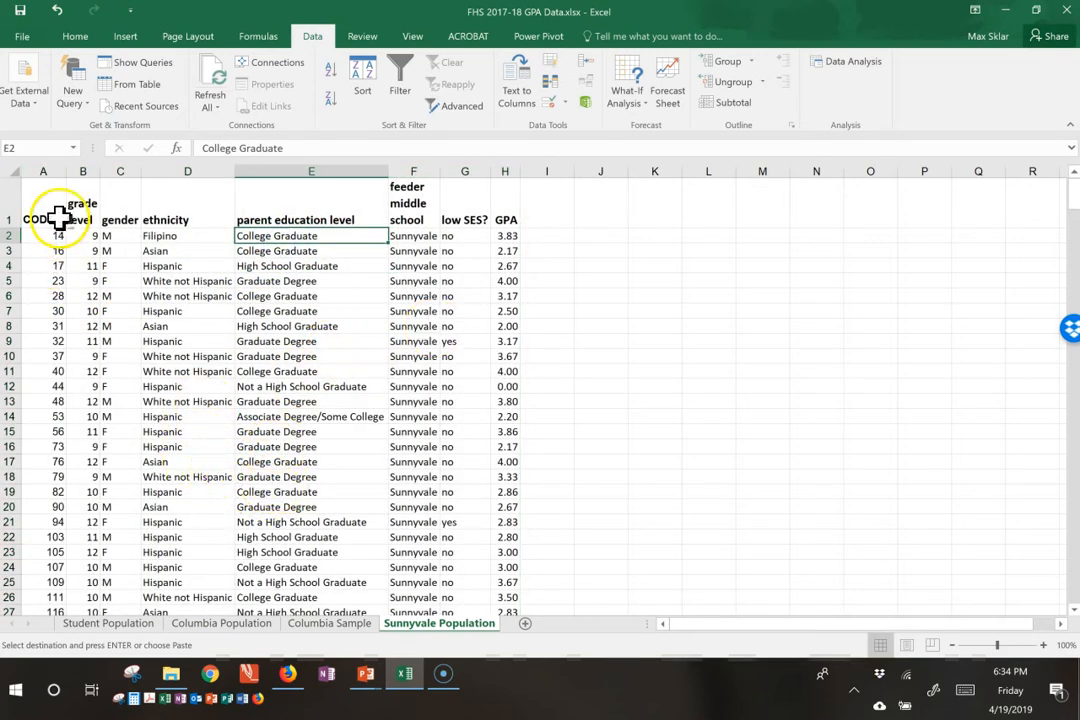
Step: Enter the column header random in cell I1 of the Sunnyvale Population sheet
{"action": "left_click", "coordinate": [540, 215]}
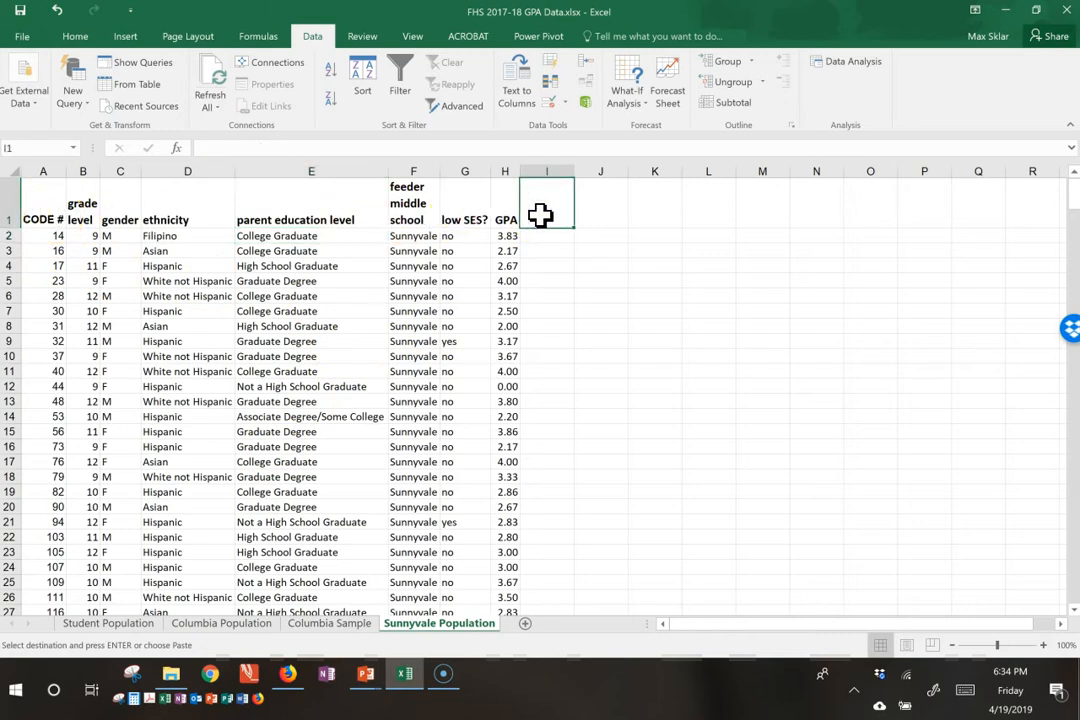
{"action": "type", "text": "random"}
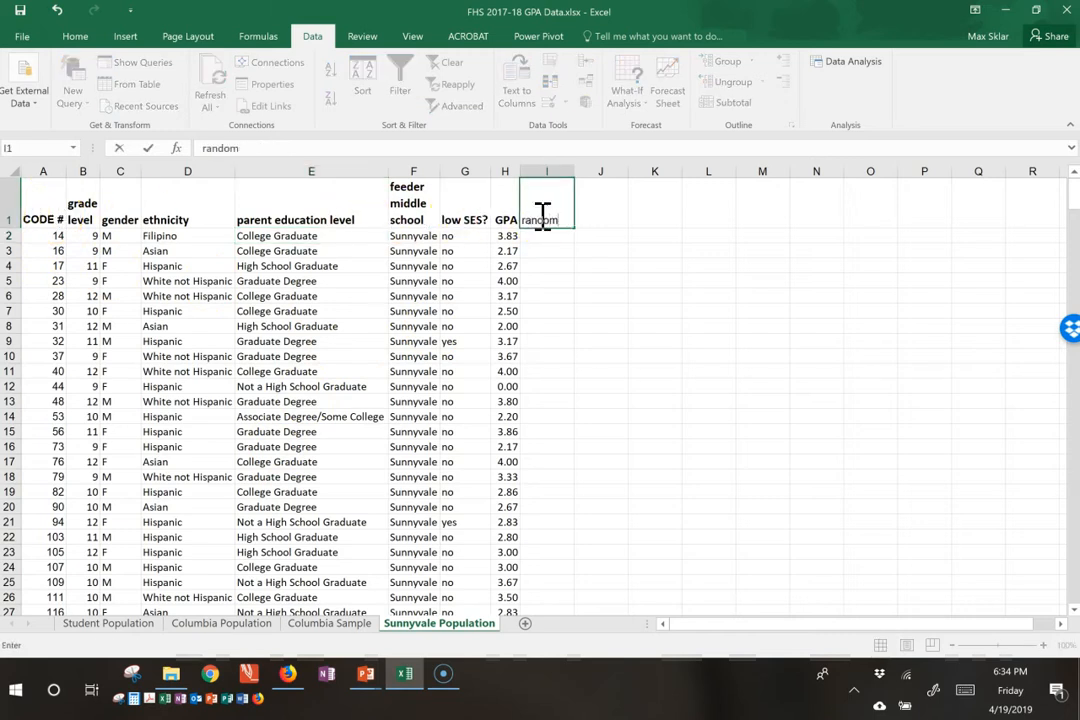
{"action": "key", "text": "Return"}
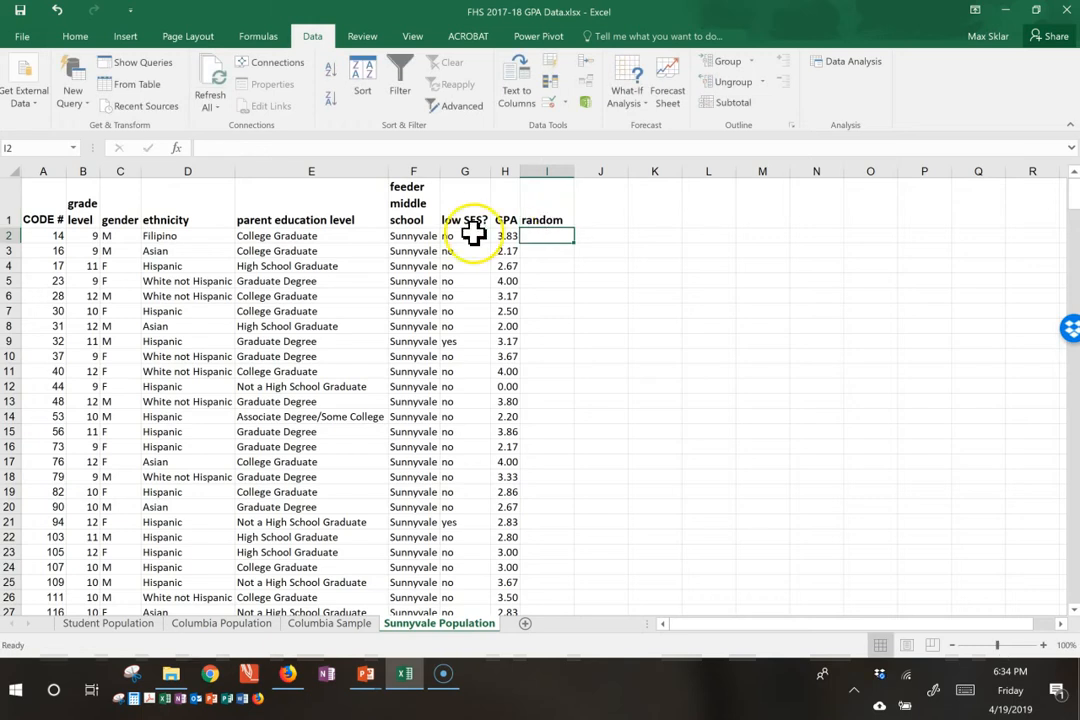
Step: Freeze the header row of the Sunnyvale Population sheet
{"action": "left_click", "coordinate": [58, 238]}
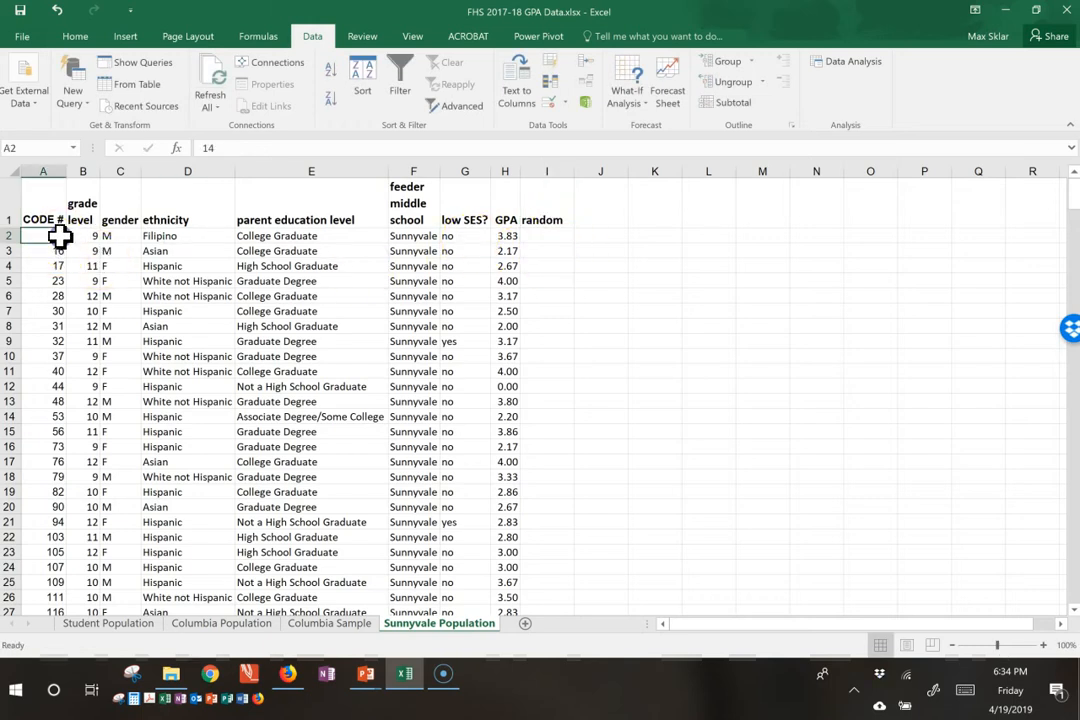
{"action": "left_click", "coordinate": [414, 36]}
{"action": "left_click", "coordinate": [521, 92]}
{"action": "left_click", "coordinate": [505, 165]}
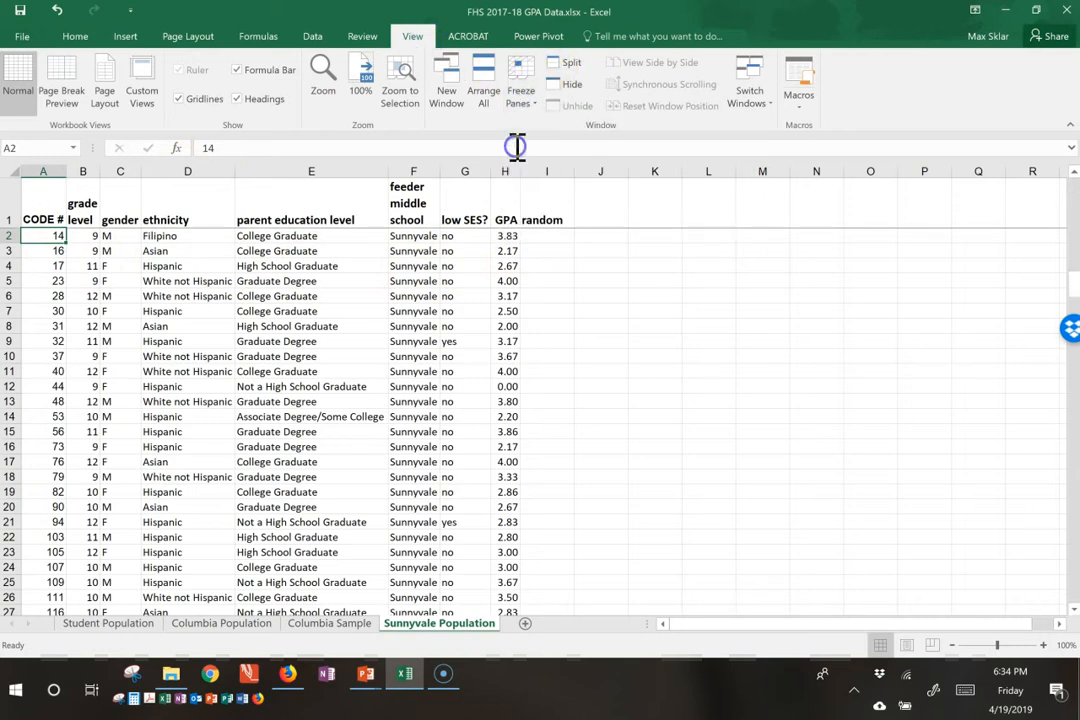
Step: Enter the formula =rand() in cell I2, the first data cell of the random column
{"action": "left_click", "coordinate": [545, 239]}
{"action": "type", "text": "="}
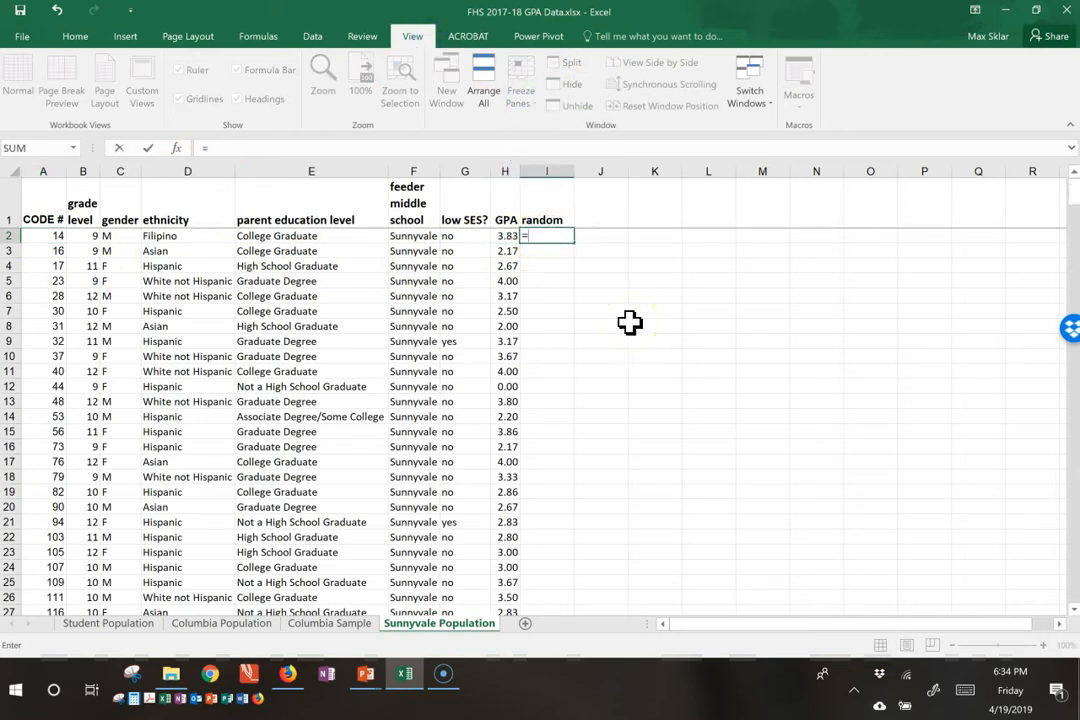
{"action": "type", "text": "rand("}
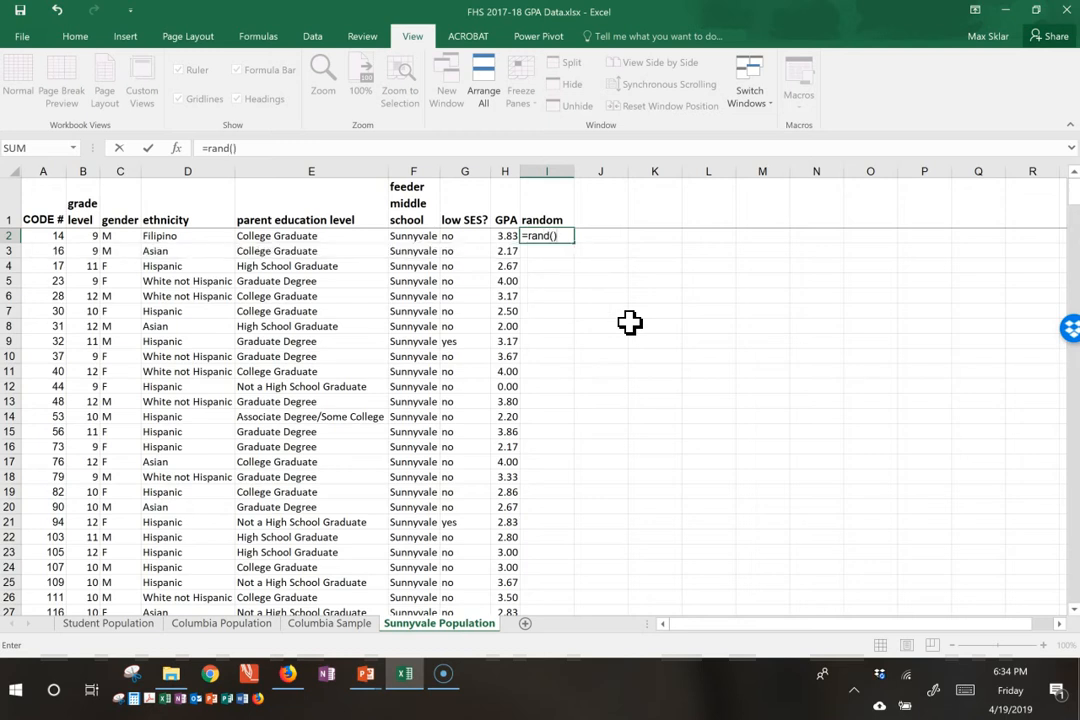
{"action": "type", "text": ")"}
{"action": "key", "text": "Return"}
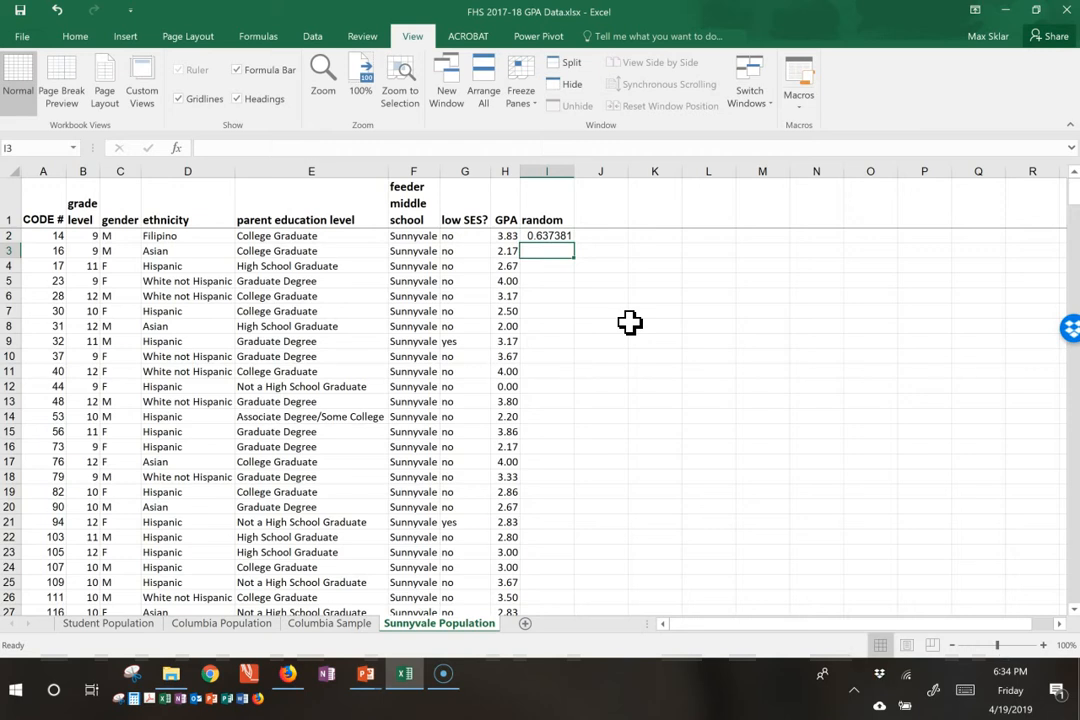
Step: Fill the RAND formula from cell I2 down through all student rows of the Sunnyvale Population sheet and check the last rows
{"action": "left_click", "coordinate": [570, 235]}
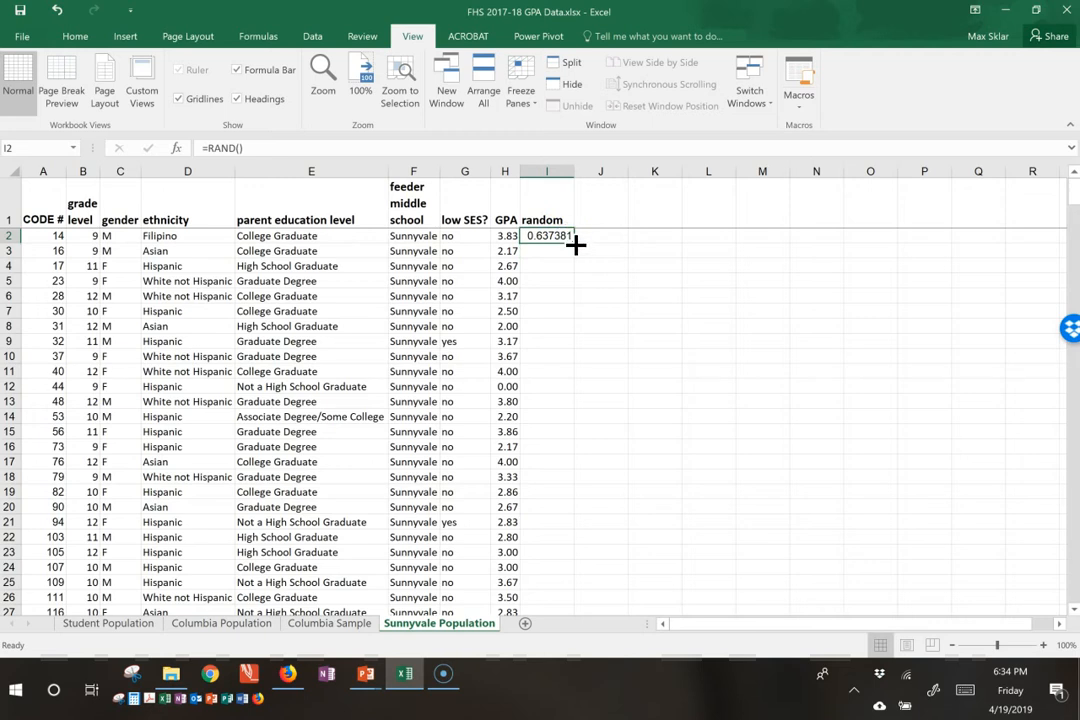
{"action": "double_click", "coordinate": [574, 243]}
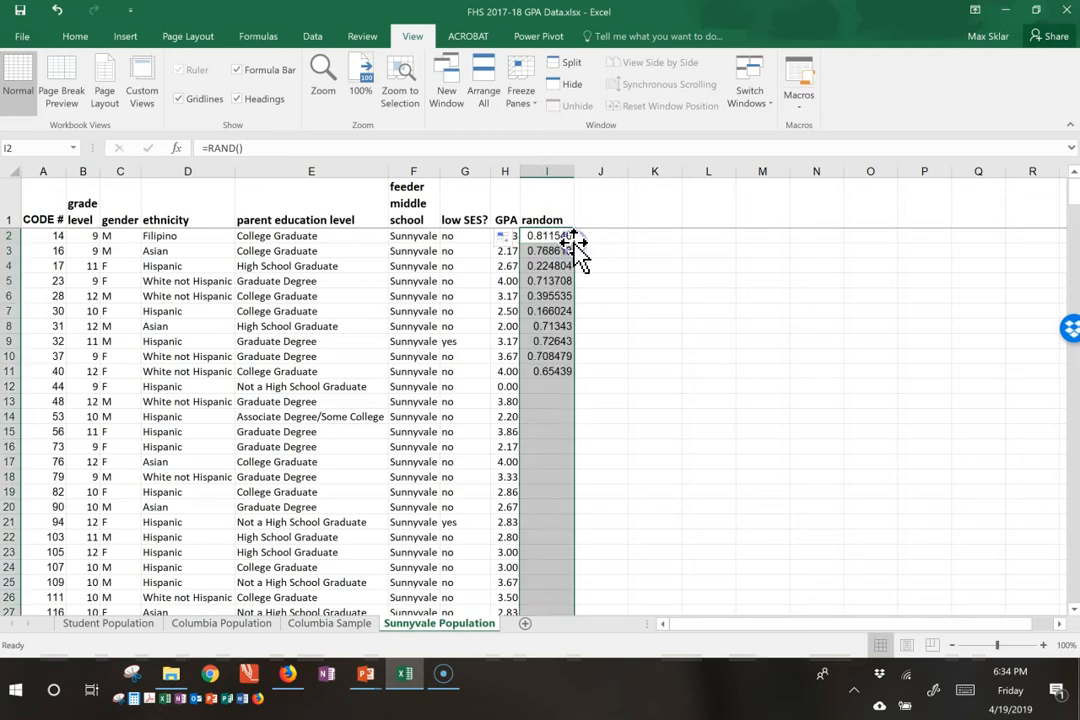
{"action": "left_click", "coordinate": [550, 311]}
{"action": "key", "text": "ctrl+Down"}
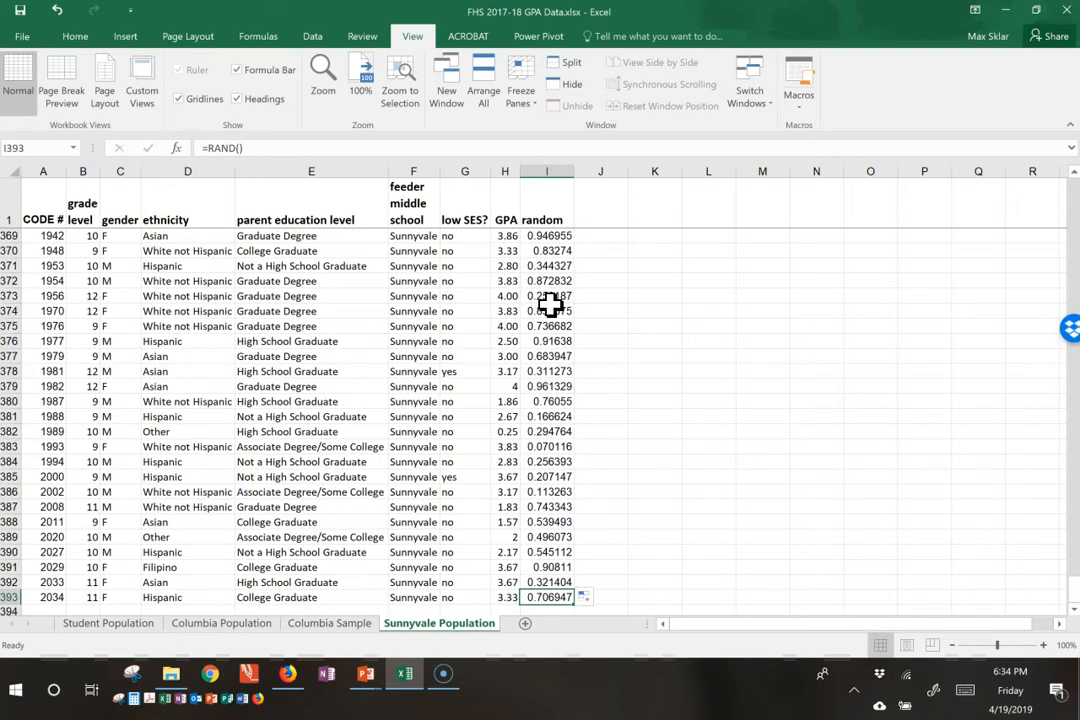
{"action": "key", "text": "Up"}
{"action": "key", "text": "Up"}
{"action": "key", "text": "Up"}
{"action": "key", "text": "Up"}
{"action": "key", "text": "Up"}
{"action": "key", "text": "Up"}
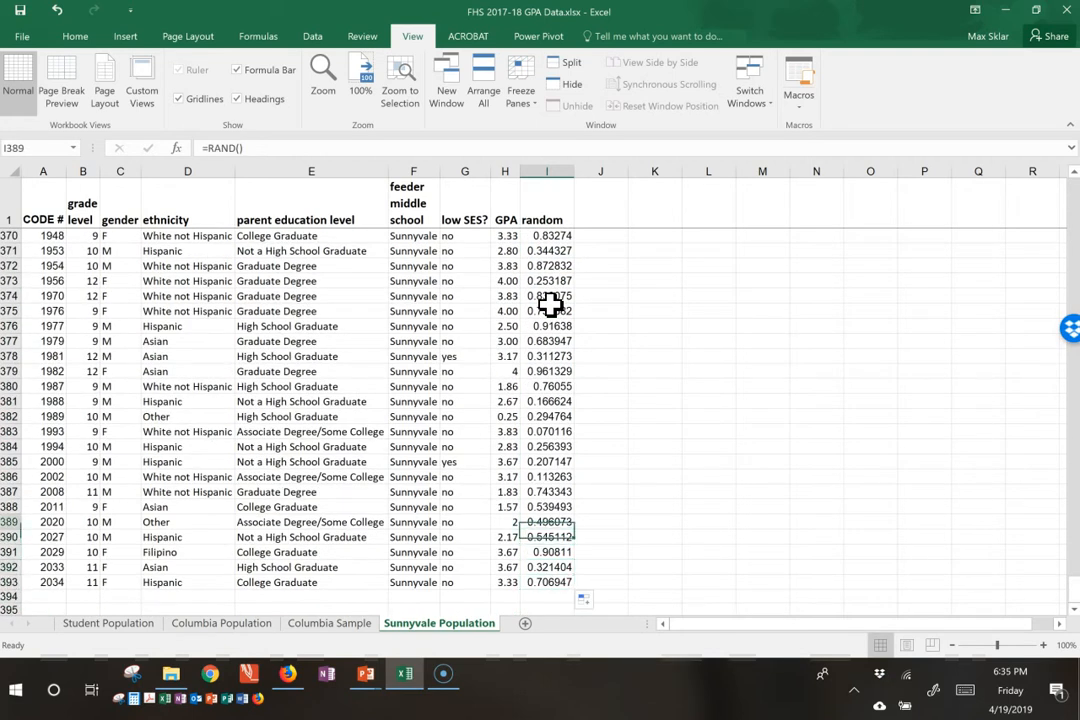
{"action": "key", "text": "Up"}
{"action": "key", "text": "ctrl+Up"}
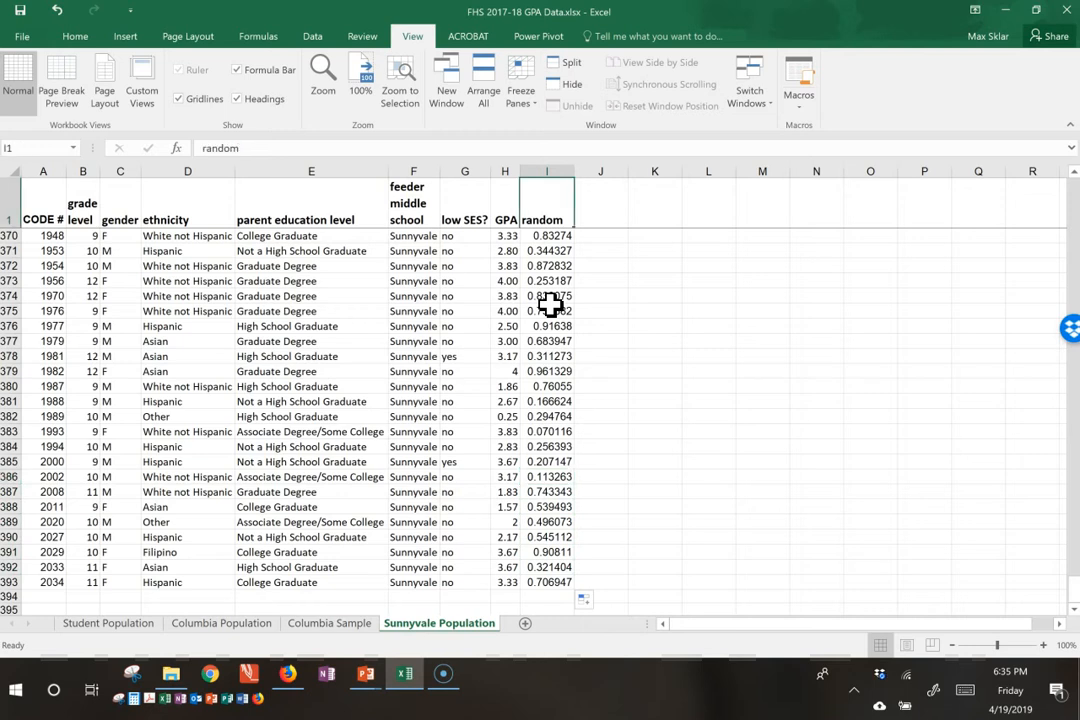
Step: Replace the RAND formulas in I2:I393 of the random column with fixed values by copying and pasting them in place as values
{"action": "key", "text": "Down"}
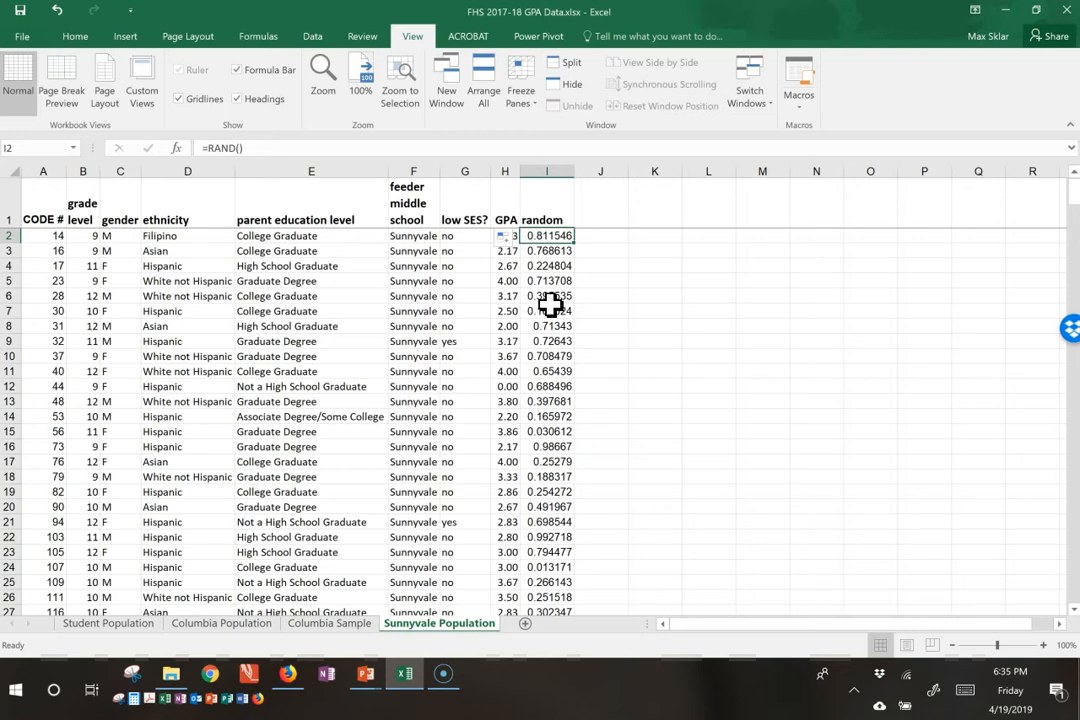
{"action": "key", "text": "ctrl+shift+Down"}
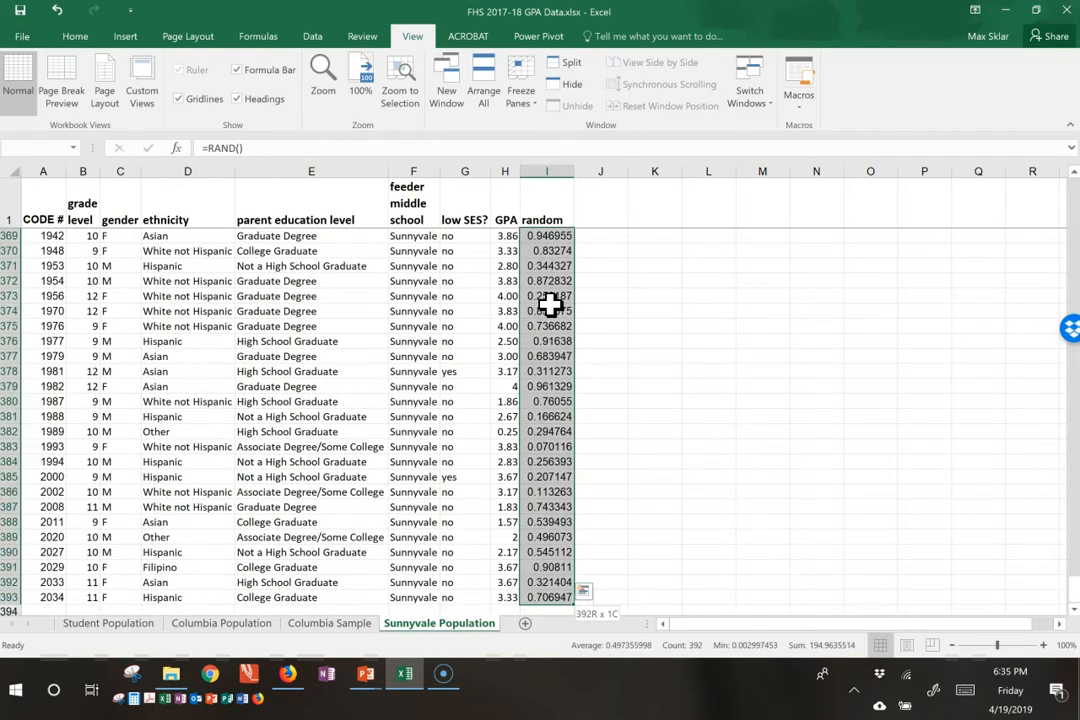
{"action": "key", "text": "ctrl+c"}
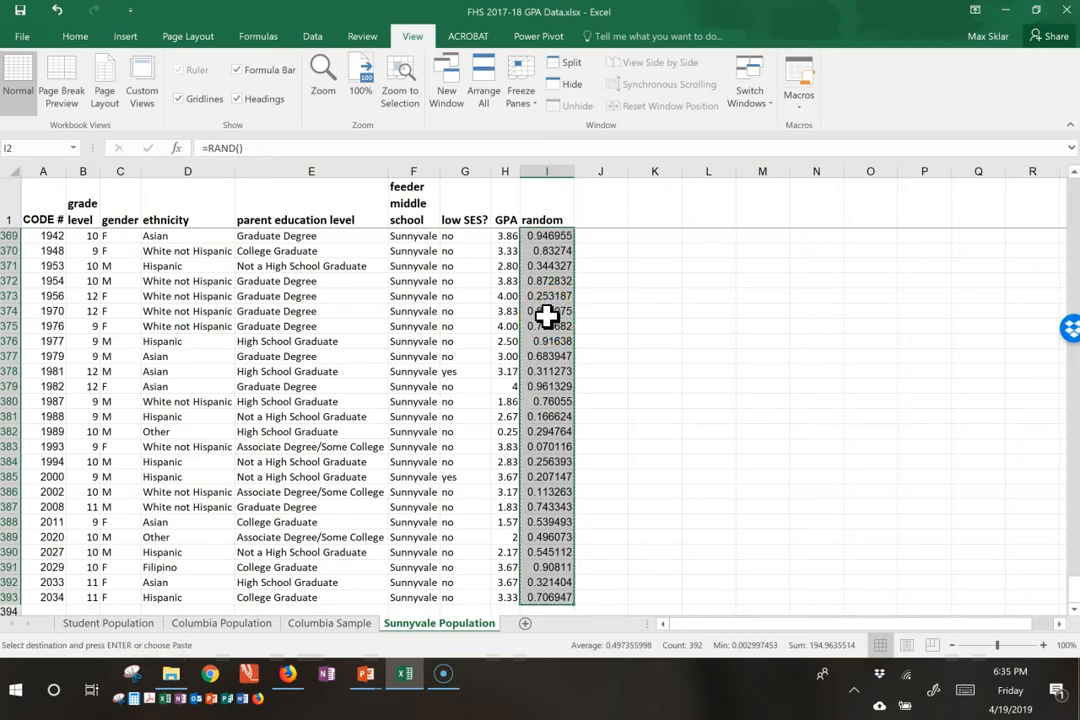
{"action": "right_click", "coordinate": [546, 315]}
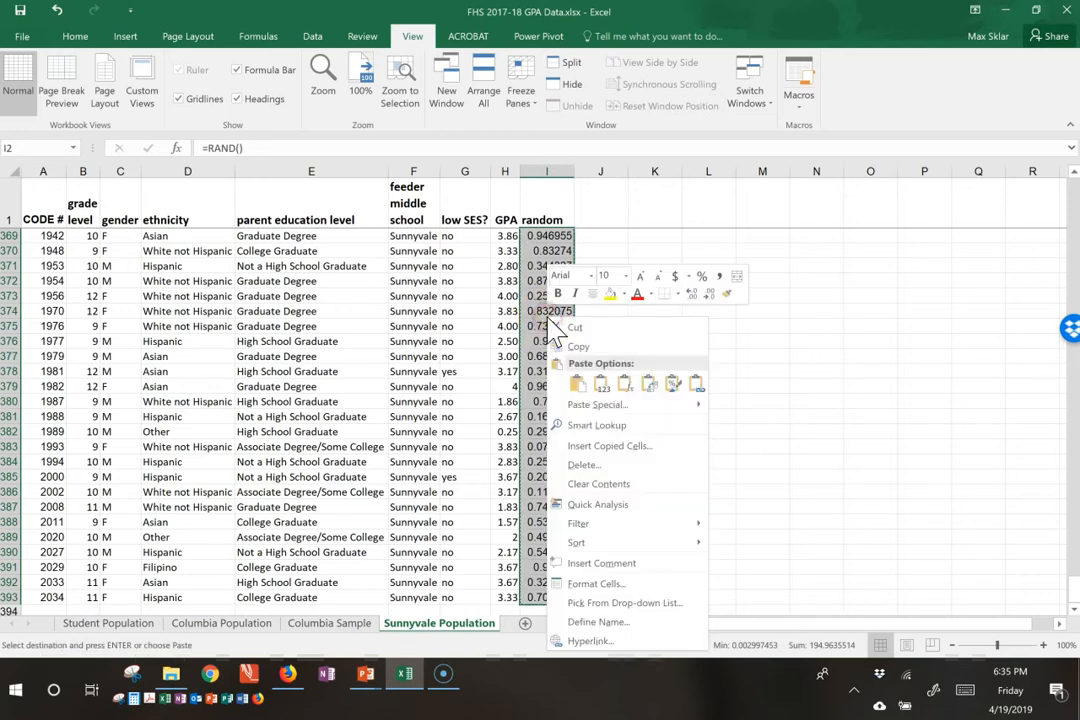
{"action": "left_click", "coordinate": [599, 386]}
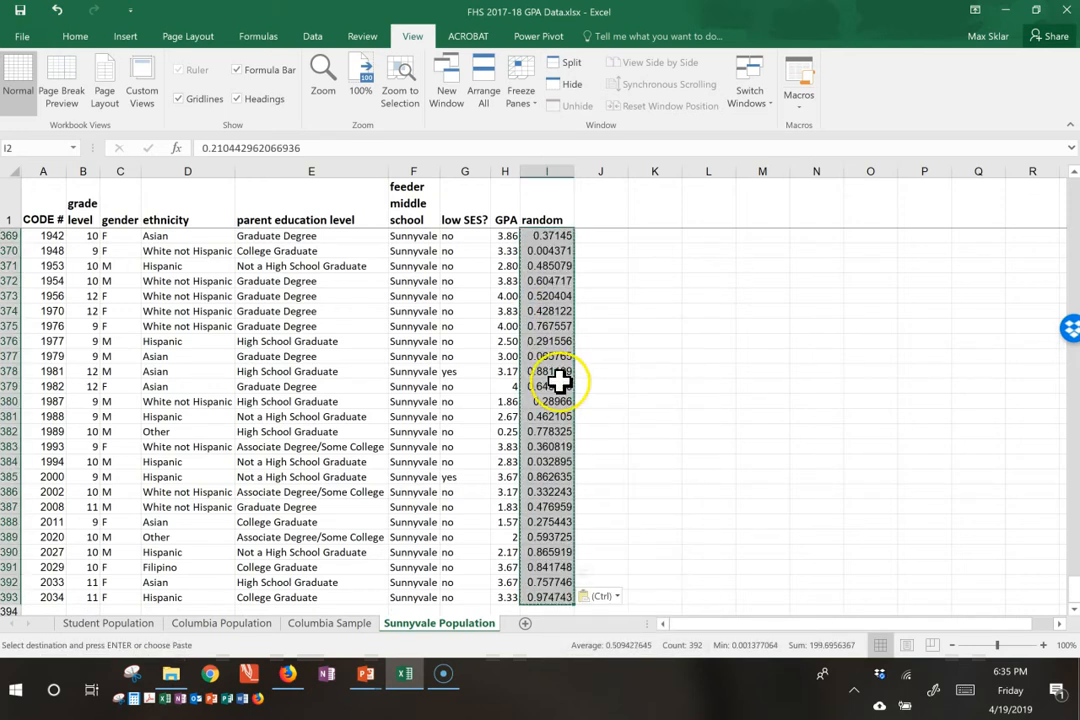
{"action": "left_click", "coordinate": [559, 383]}
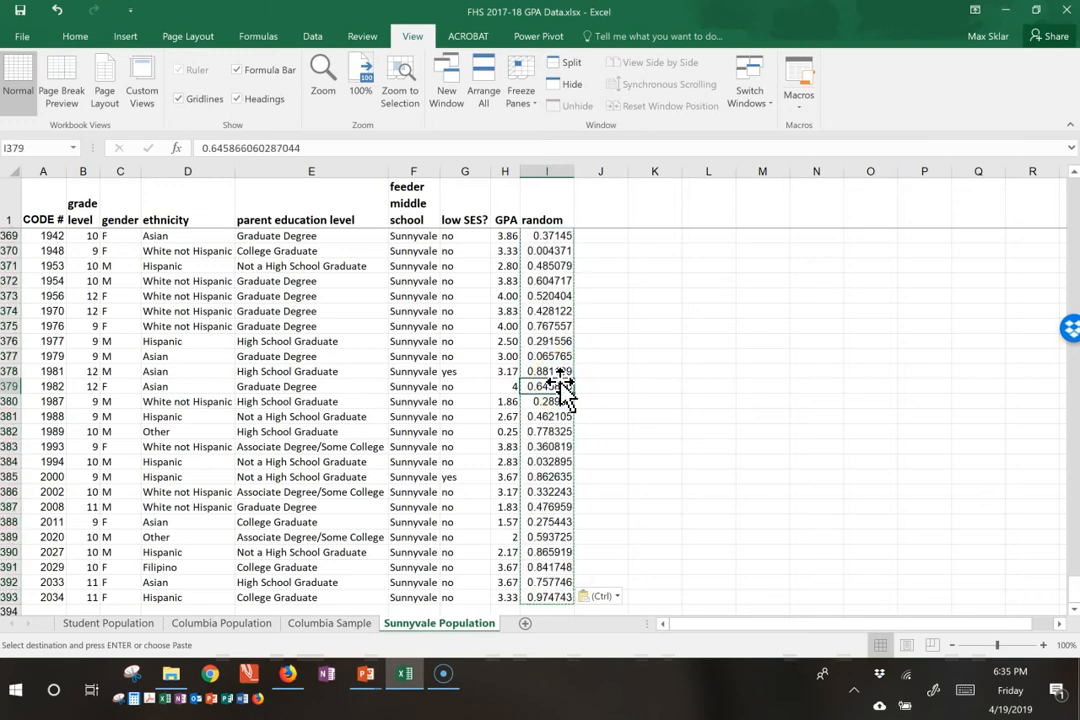
{"action": "key", "text": "ctrl+Up"}
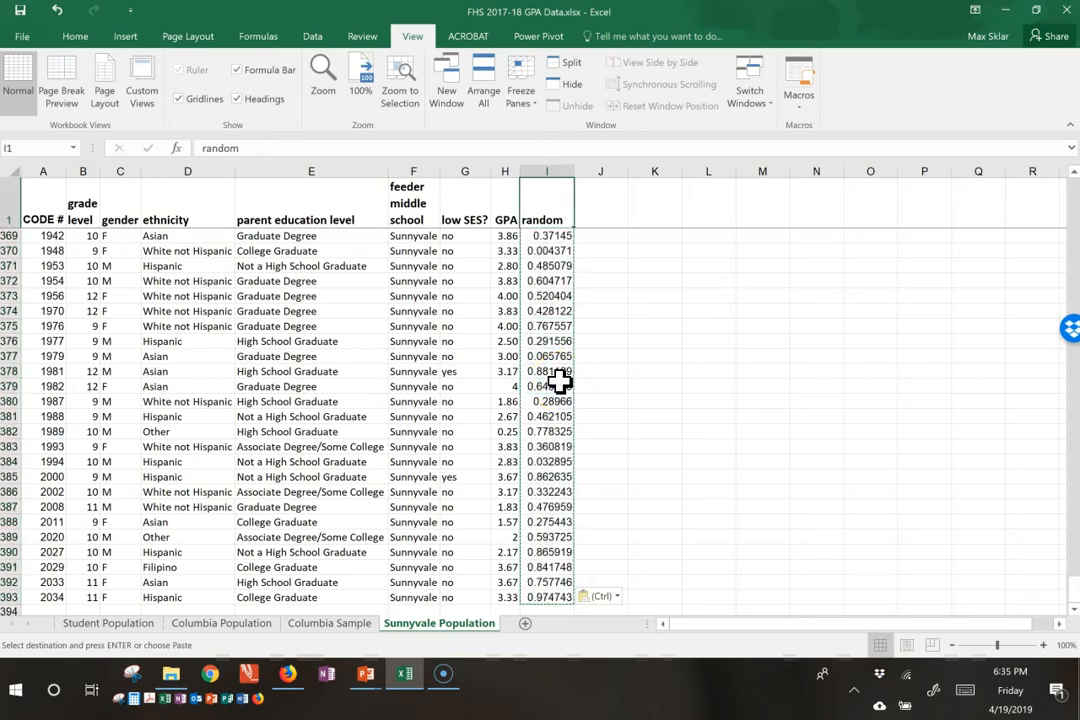
{"action": "key", "text": "Down"}
{"action": "key", "text": "Up"}
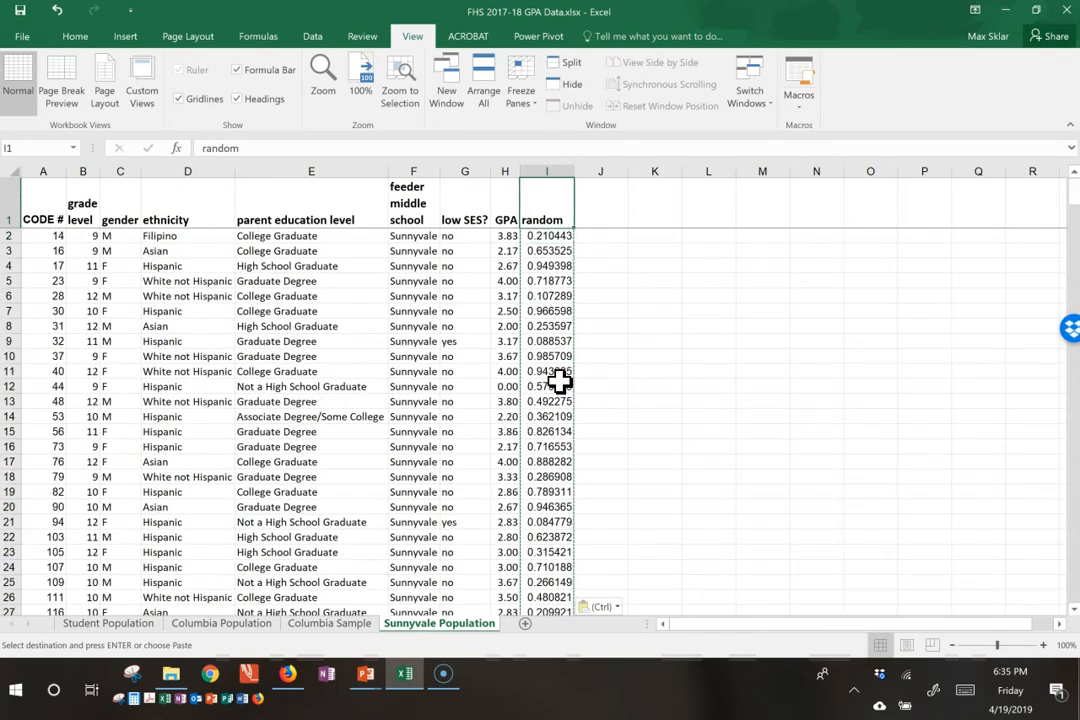
Step: Add filters to the header row of the Sunnyvale Population sheet and sort the random column from largest to smallest
{"action": "left_click", "coordinate": [57, 213]}
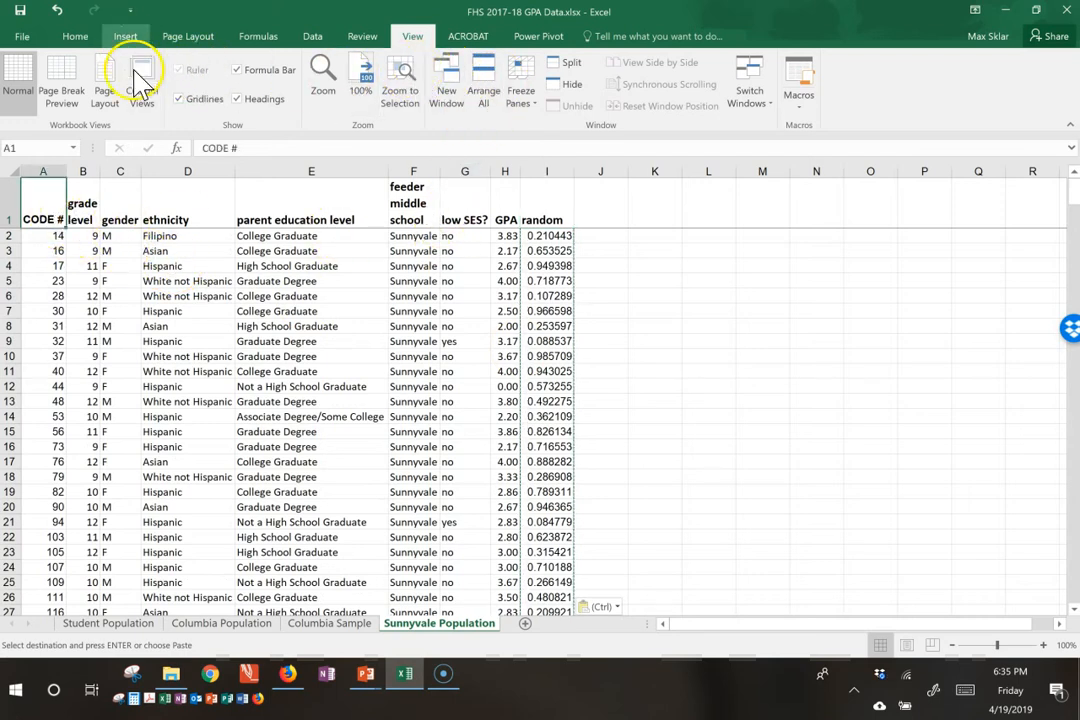
{"action": "left_click", "coordinate": [313, 38]}
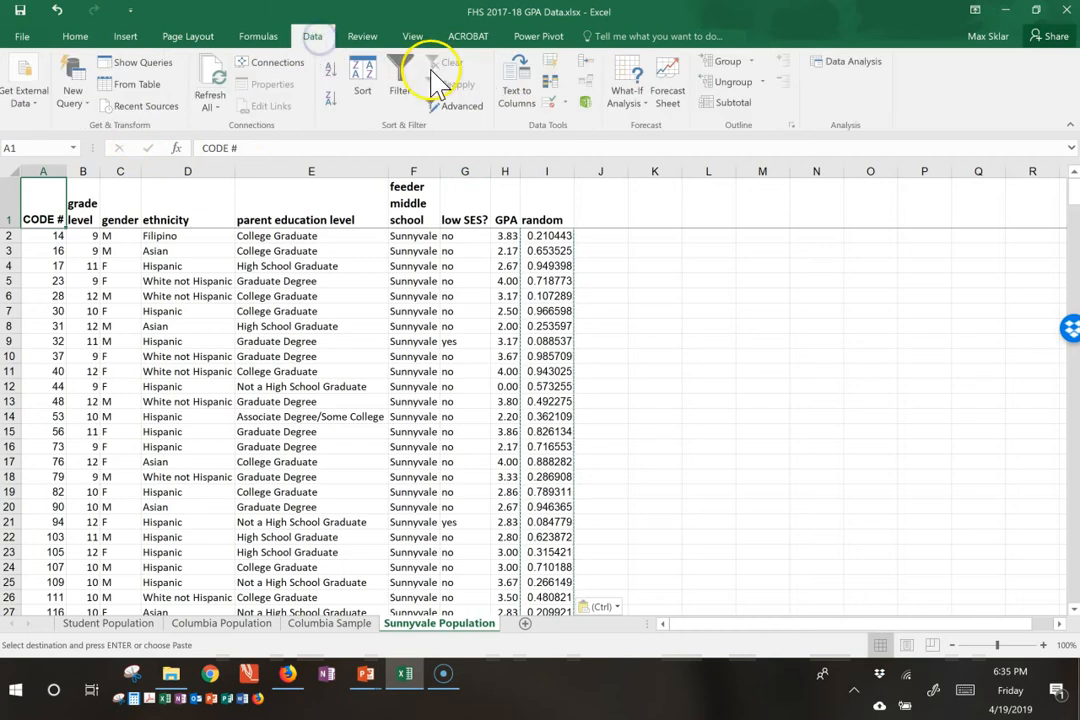
{"action": "left_click", "coordinate": [400, 80]}
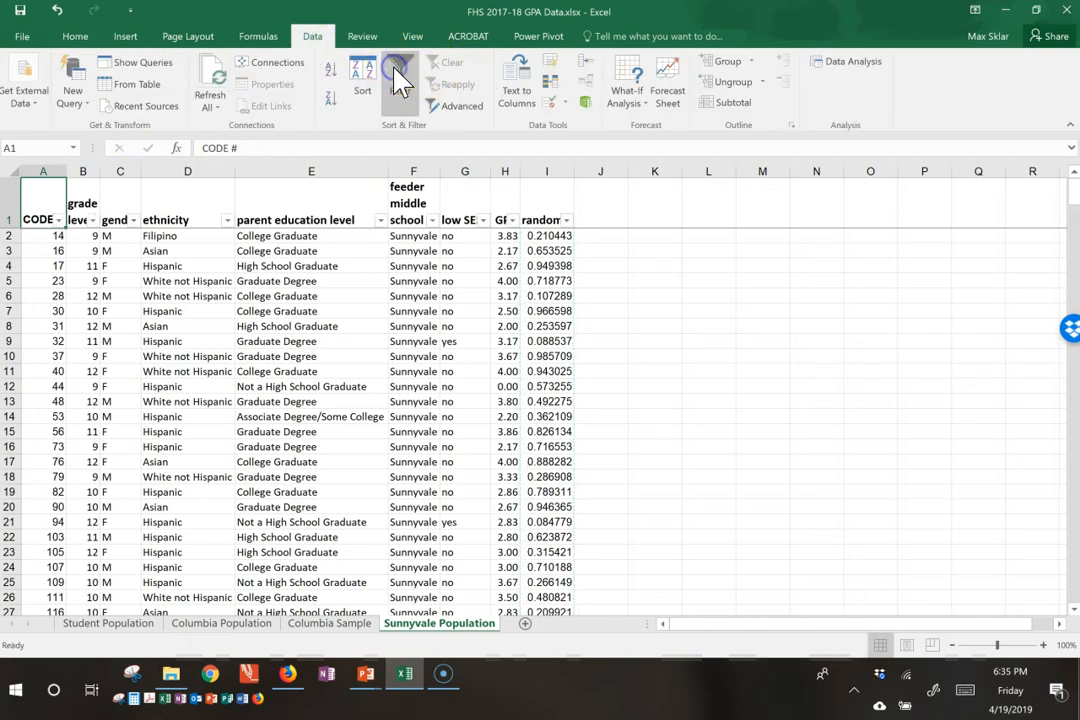
{"action": "left_click", "coordinate": [566, 221]}
{"action": "left_click", "coordinate": [534, 263]}
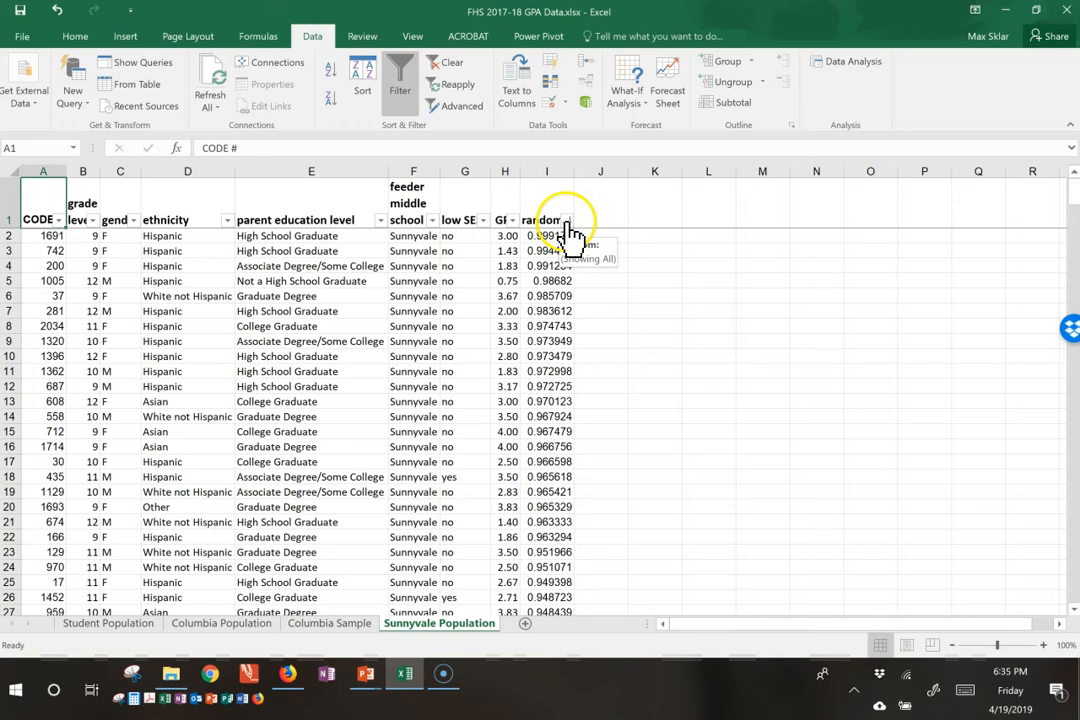
{"action": "left_click", "coordinate": [550, 236]}
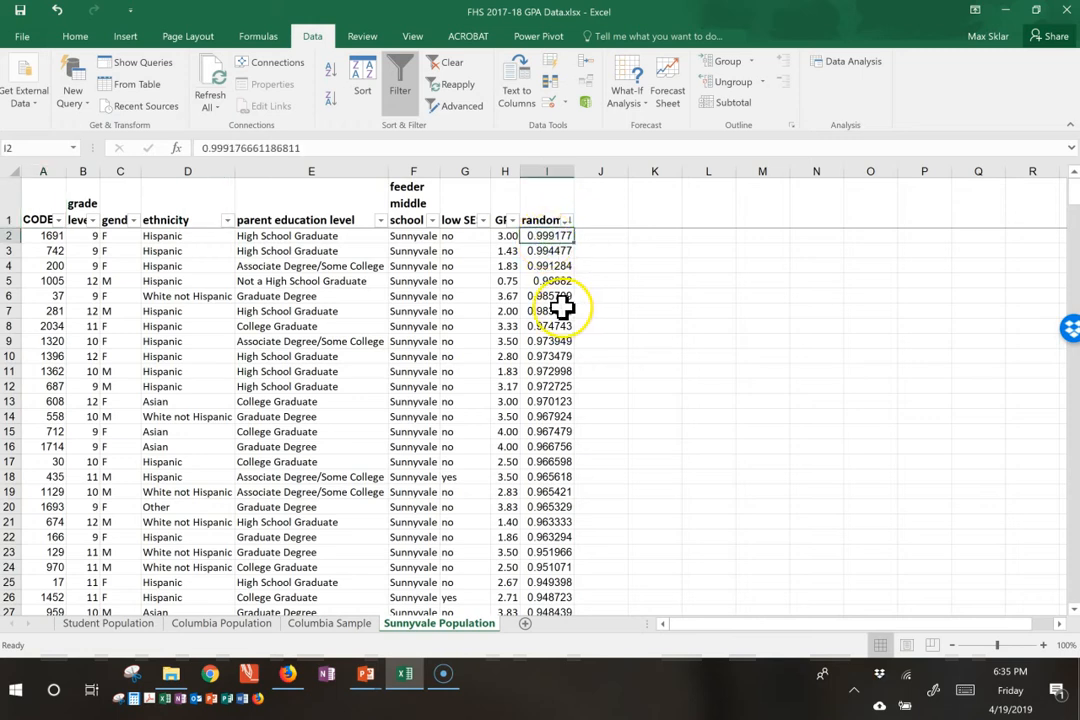
Step: Filter the random column with a Top 10 number filter set to show the top 100 items
{"action": "left_click", "coordinate": [566, 220]}
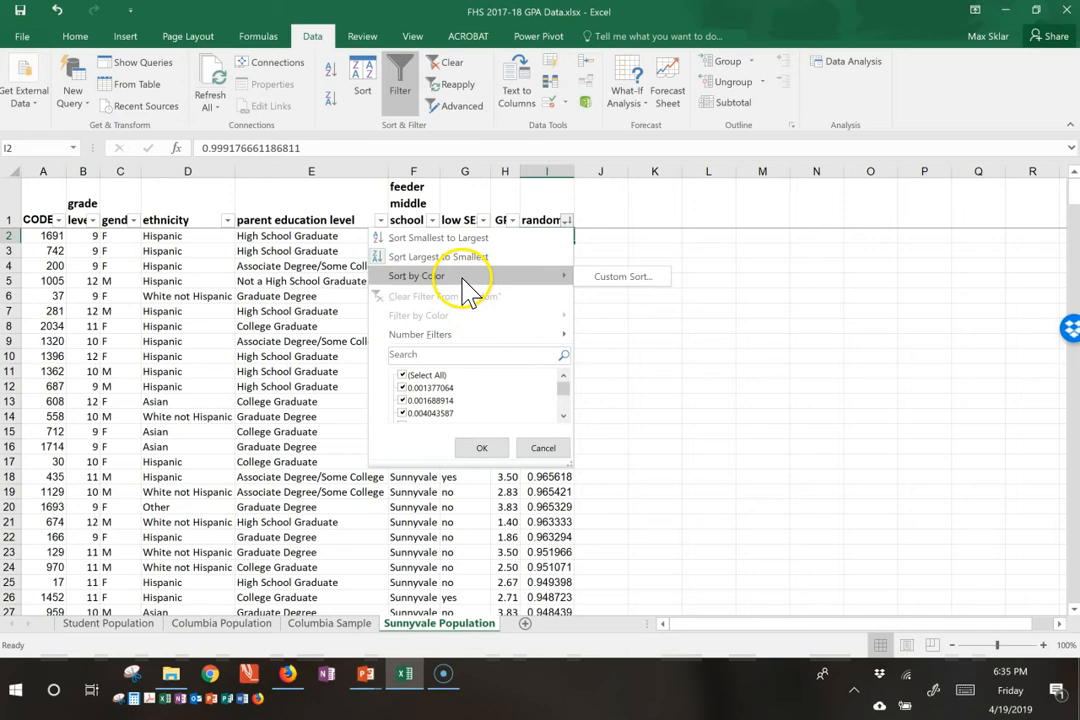
{"action": "mouse_move", "coordinate": [482, 336]}
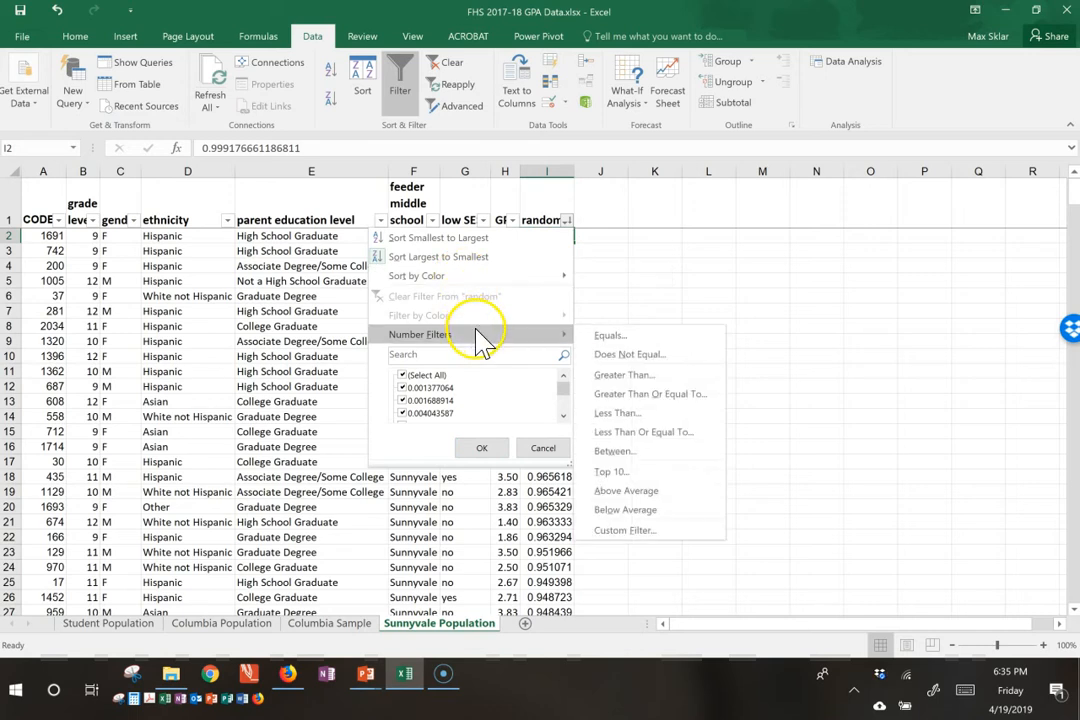
{"action": "left_click", "coordinate": [620, 472]}
{"action": "left_click", "coordinate": [363, 225]}
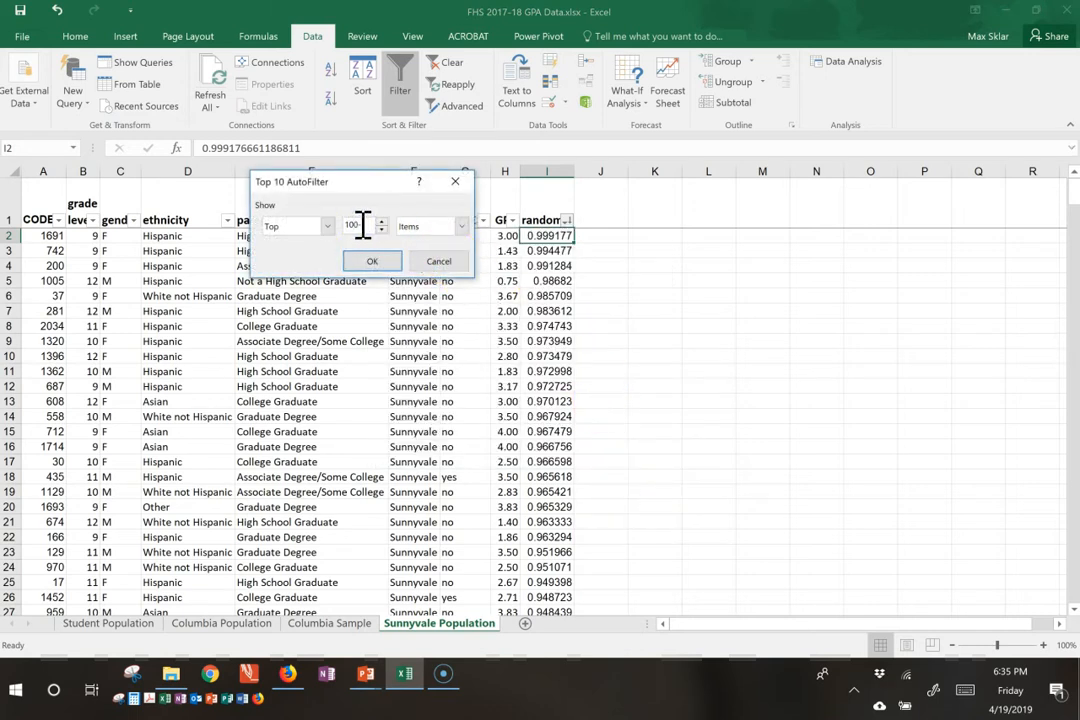
{"action": "left_click", "coordinate": [378, 263]}
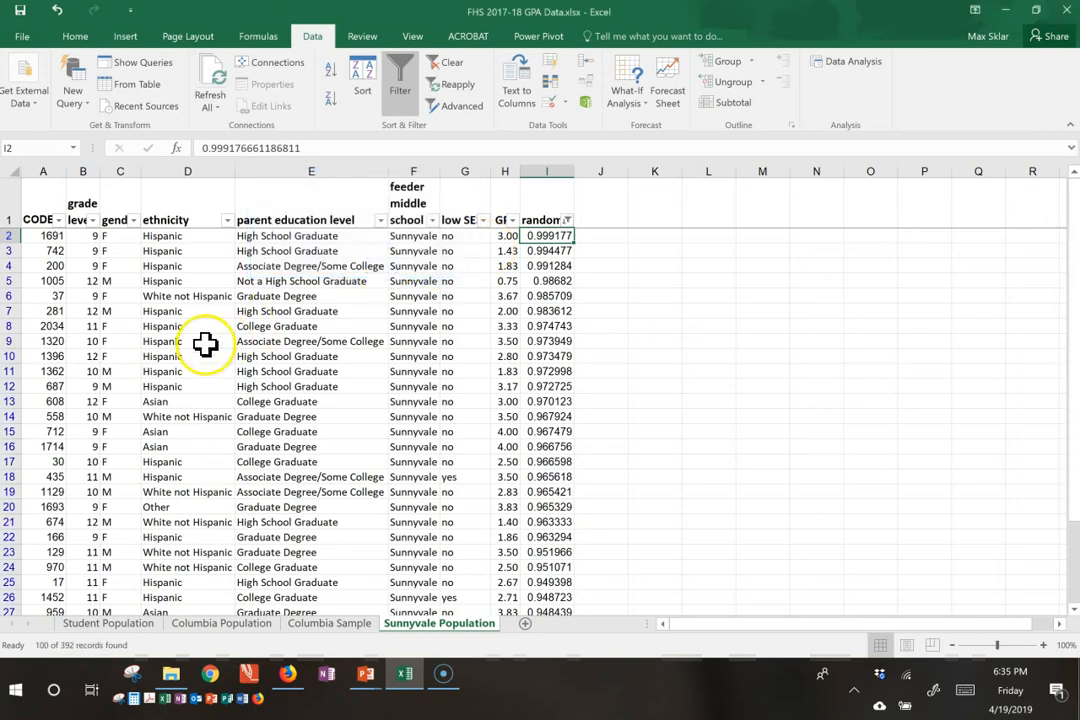
Step: Examine the filtered Sunnyvale rows down to the last one and return to the first data row
{"action": "left_click", "coordinate": [82, 341]}
{"action": "scroll", "coordinate": [247, 360], "scroll_direction": "down", "scroll_amount": 20}
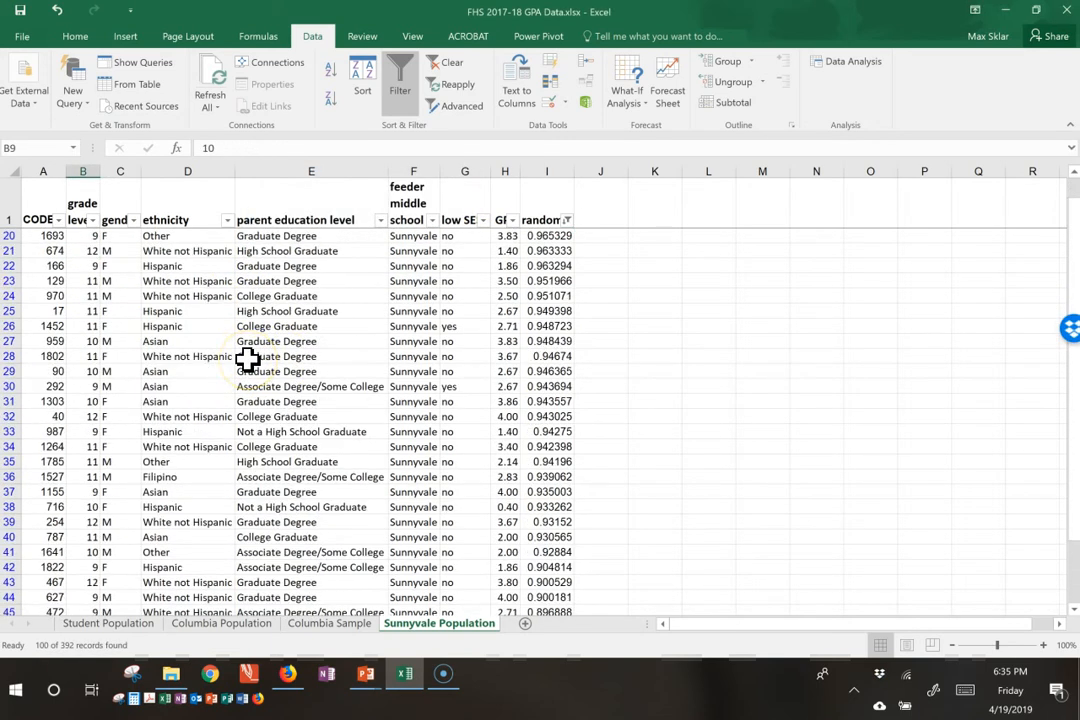
{"action": "left_click", "coordinate": [247, 360]}
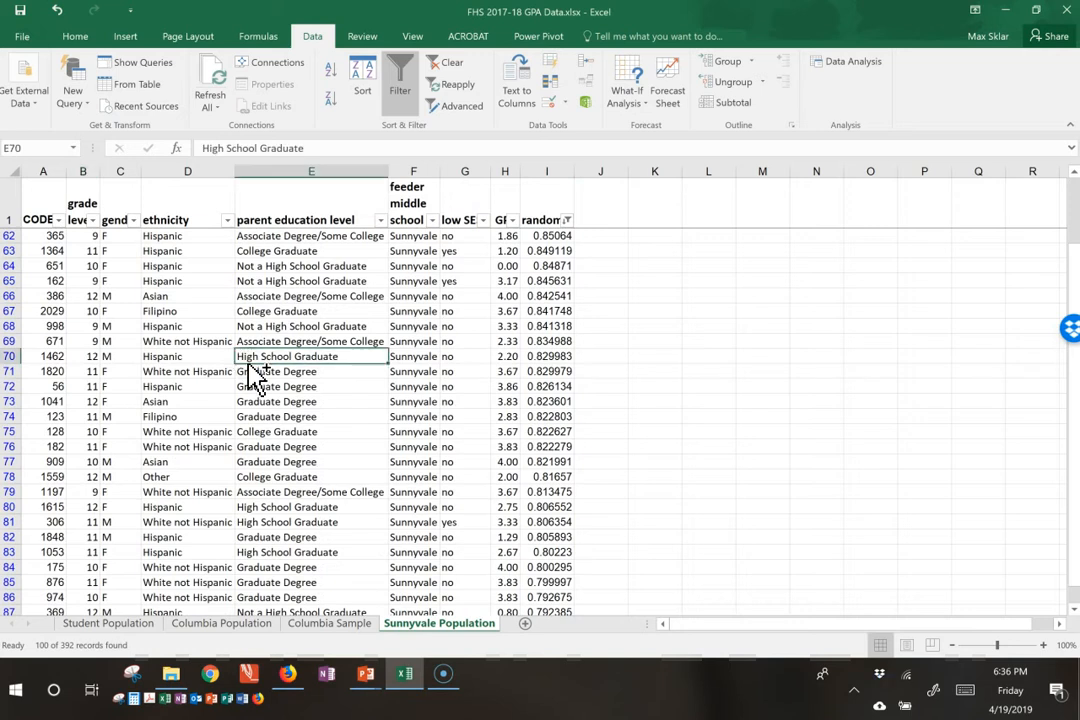
{"action": "key", "text": "ctrl+Down"}
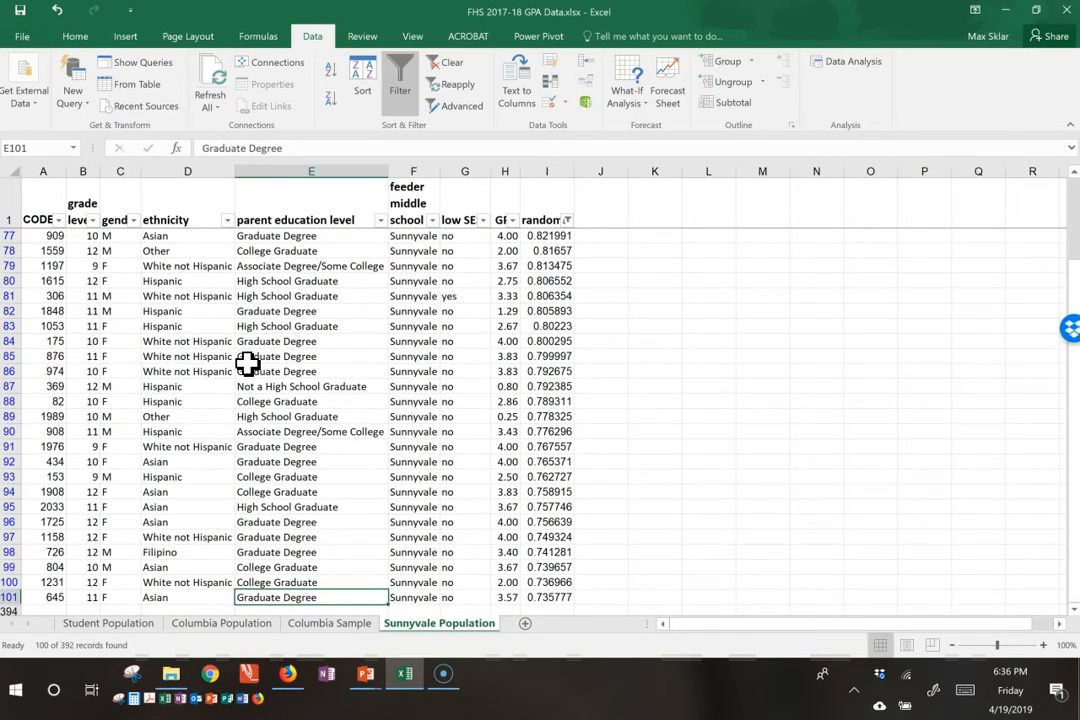
{"action": "scroll", "coordinate": [190, 410], "scroll_direction": "down", "scroll_amount": 1}
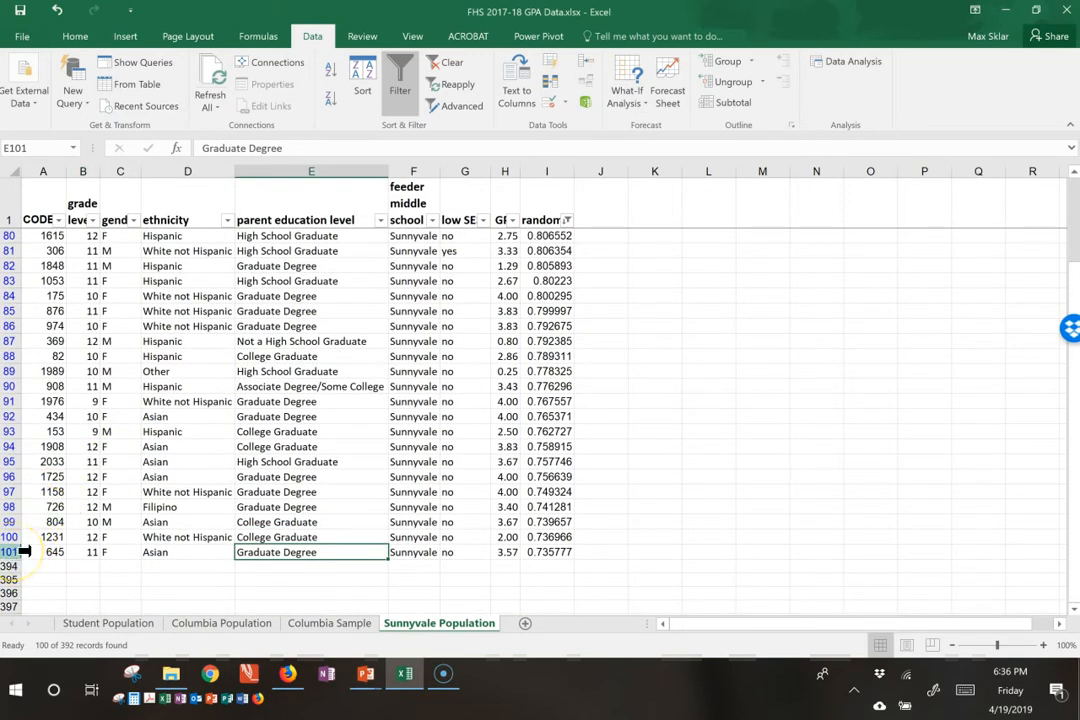
{"action": "left_click", "coordinate": [339, 491]}
{"action": "key", "text": "ctrl+Up"}
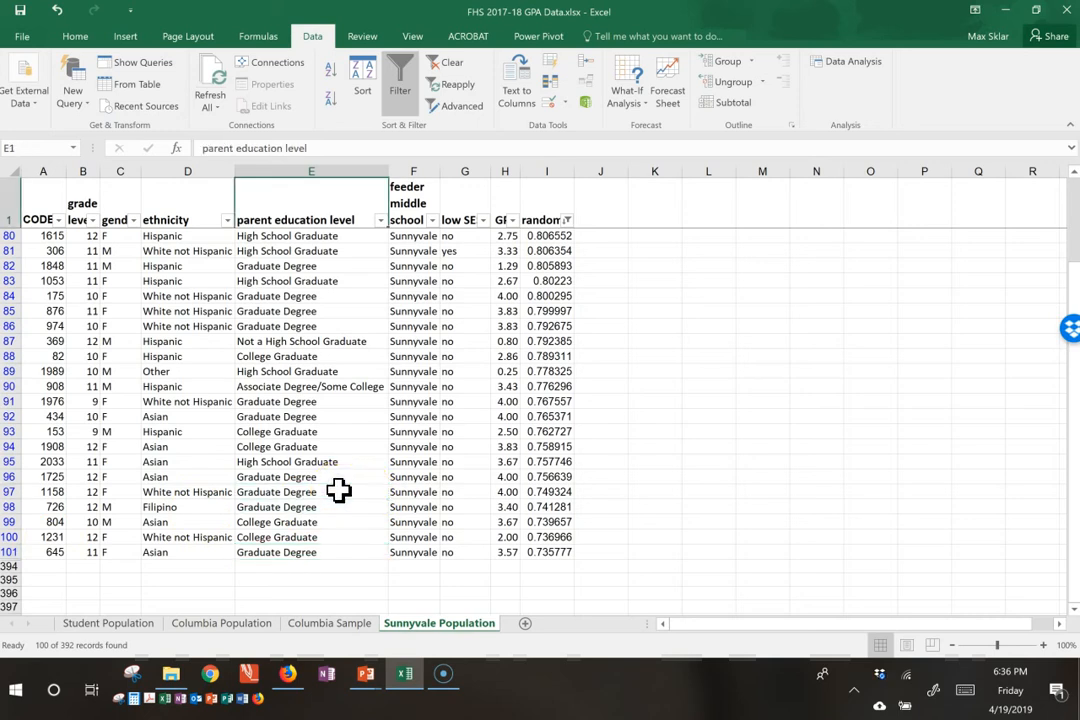
{"action": "key", "text": "Down"}
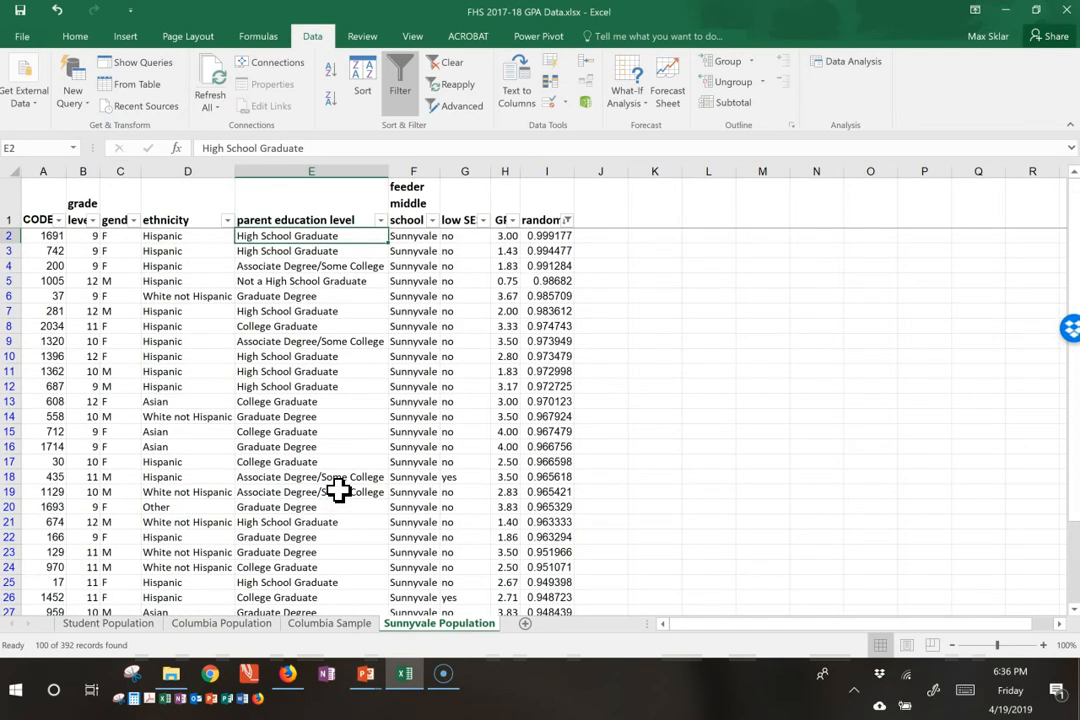
Step: Add a new worksheet after Sunnyvale Population and name it Sunnyvale Sample
{"action": "left_click", "coordinate": [525, 624]}
{"action": "double_click", "coordinate": [525, 623]}
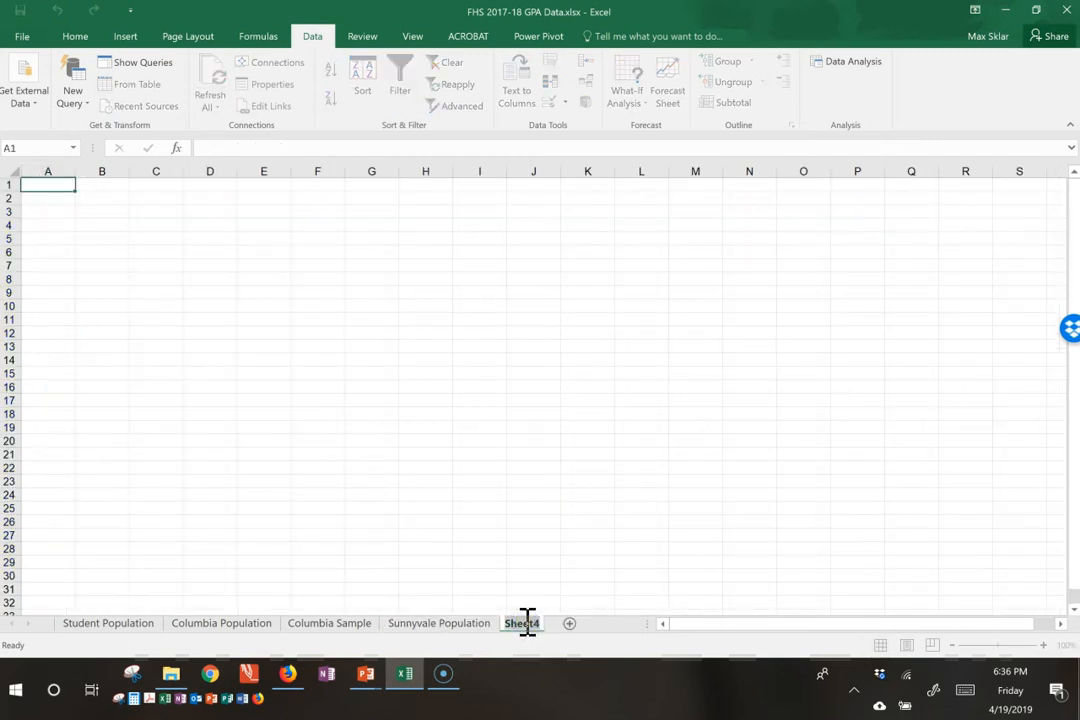
{"action": "type", "text": "Sampl"}
{"action": "key", "text": "Return"}
Step: Copy the filtered Sunnyvale Population table, including its headers, into the Sunnyvale Sample sheet starting at cell A1
{"action": "left_click", "coordinate": [470, 628]}
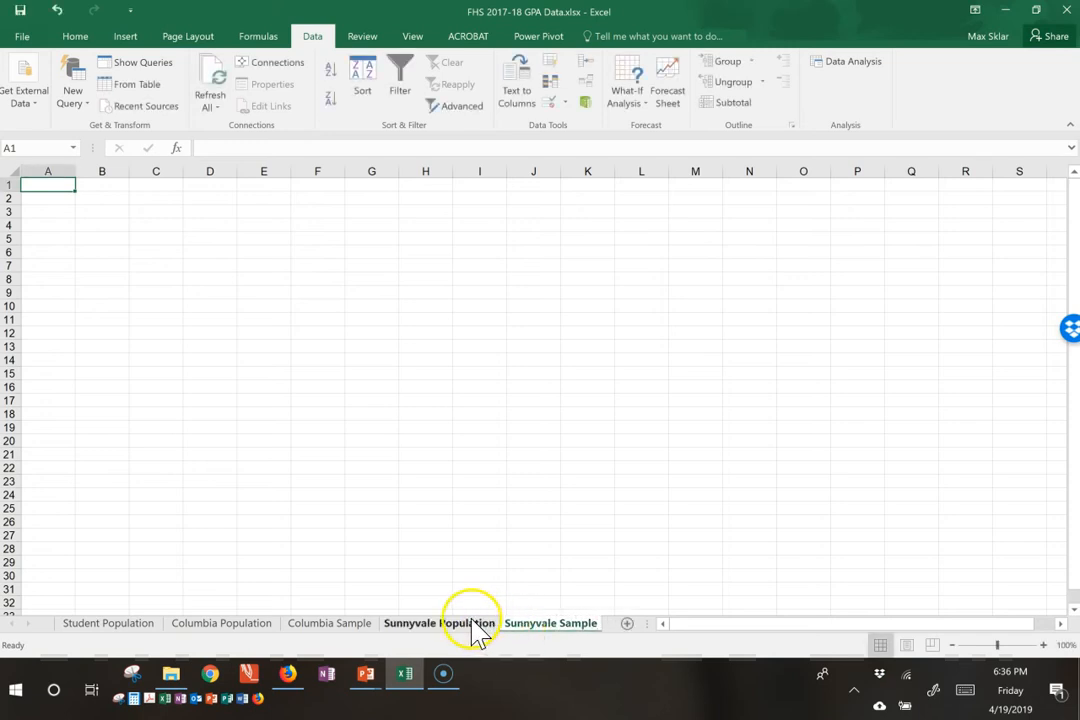
{"action": "left_click", "coordinate": [52, 212]}
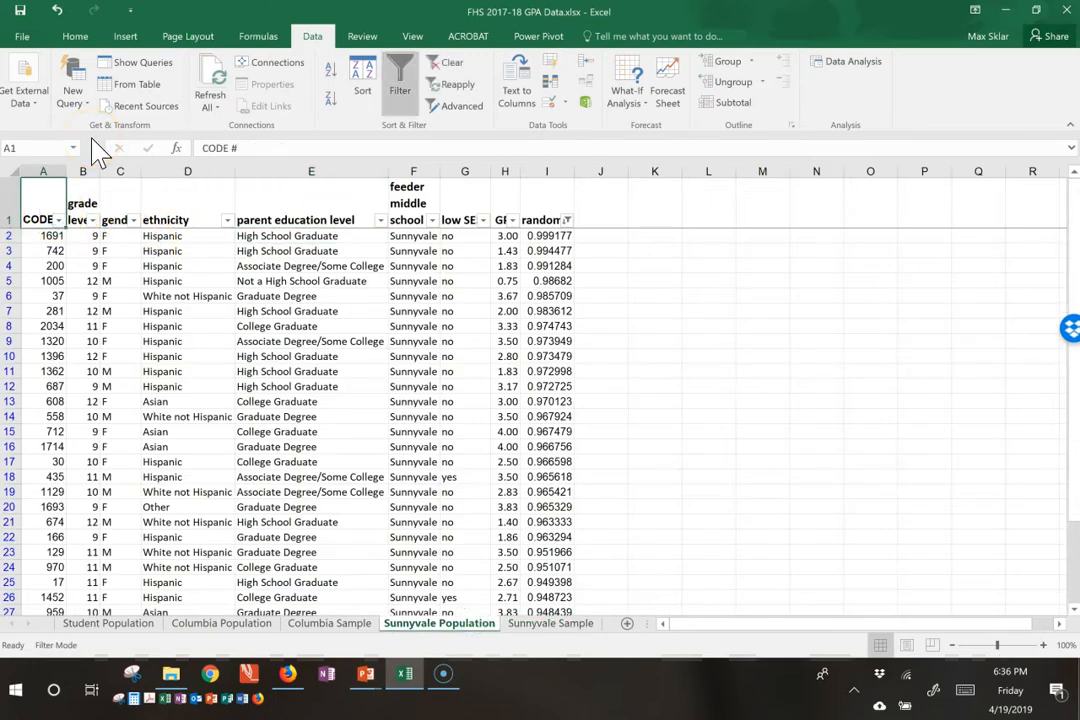
{"action": "key", "text": "ctrl+shift+Right"}
{"action": "key", "text": "ctrl+shift+Down"}
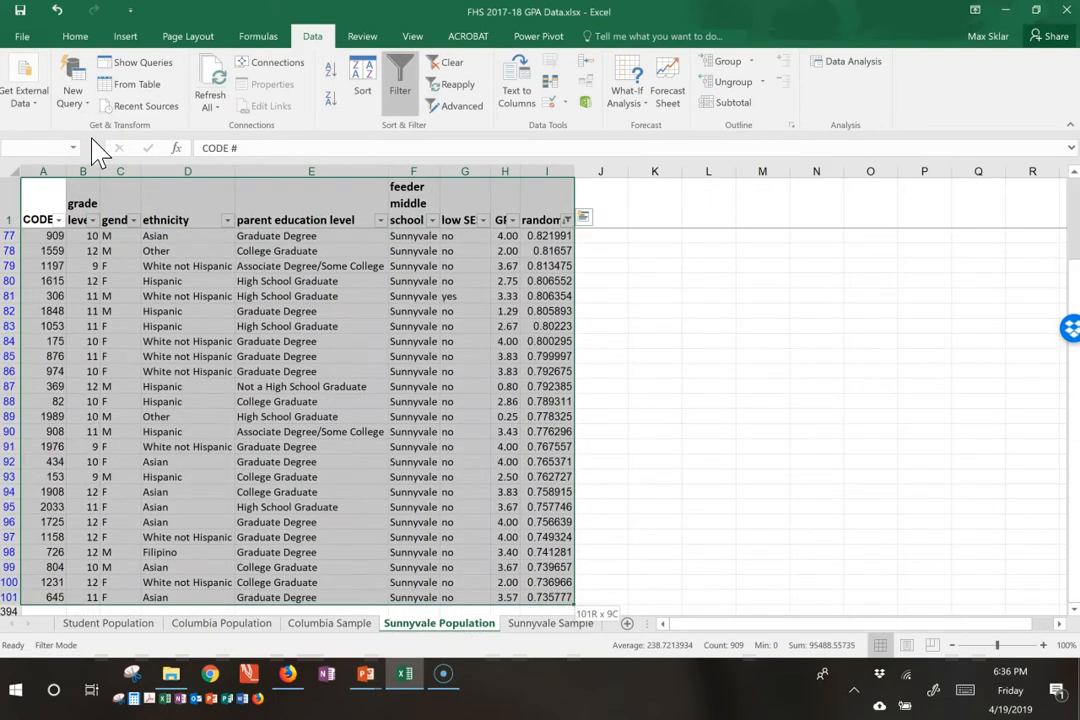
{"action": "key", "text": "ctrl+c"}
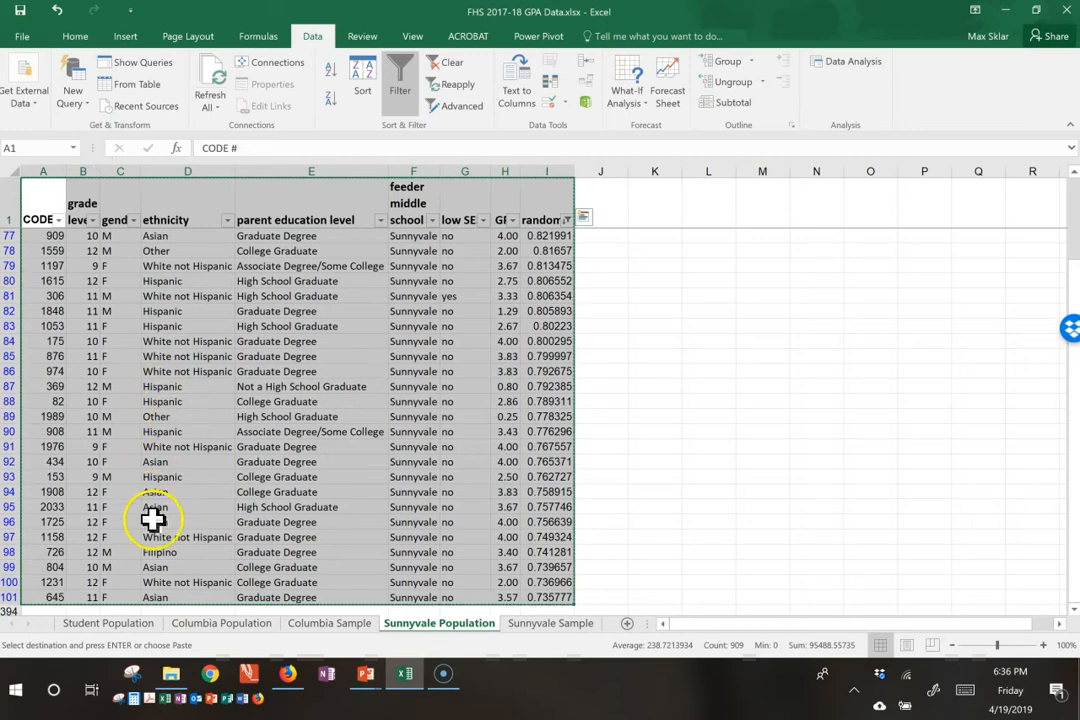
{"action": "left_click", "coordinate": [526, 623]}
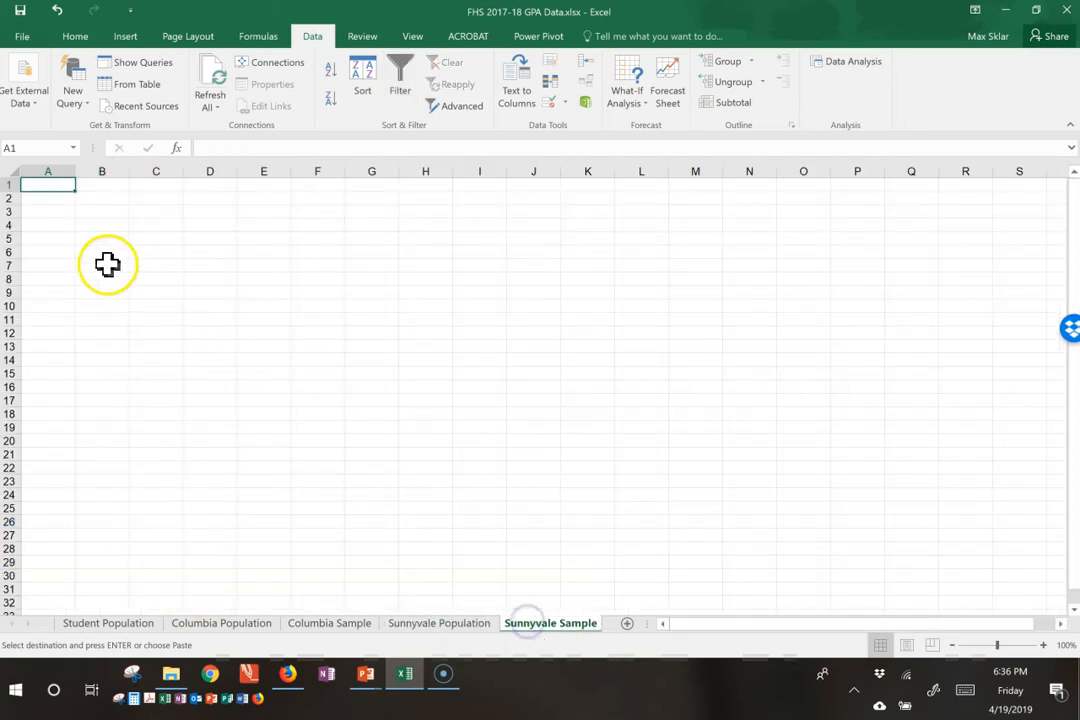
{"action": "key", "text": "ctrl+v"}
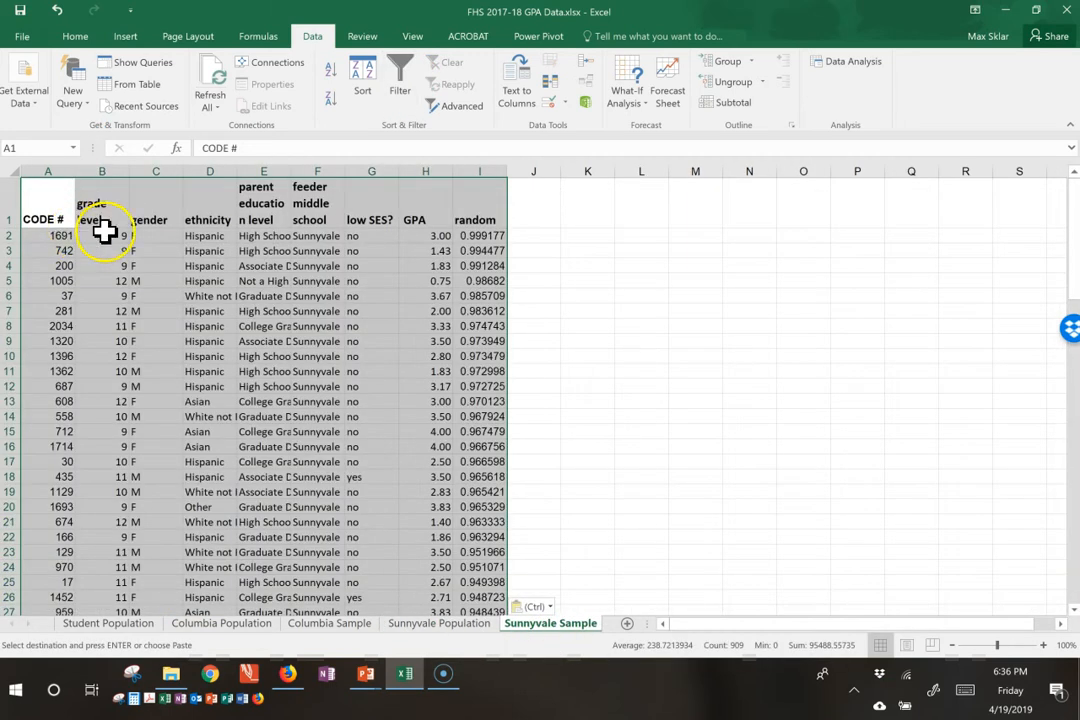
Step: Auto-fit the widths of columns A through I on the Sunnyvale Sample sheet to their contents
{"action": "left_click_drag", "start_coordinate": [51, 165], "coordinate": [480, 172]}
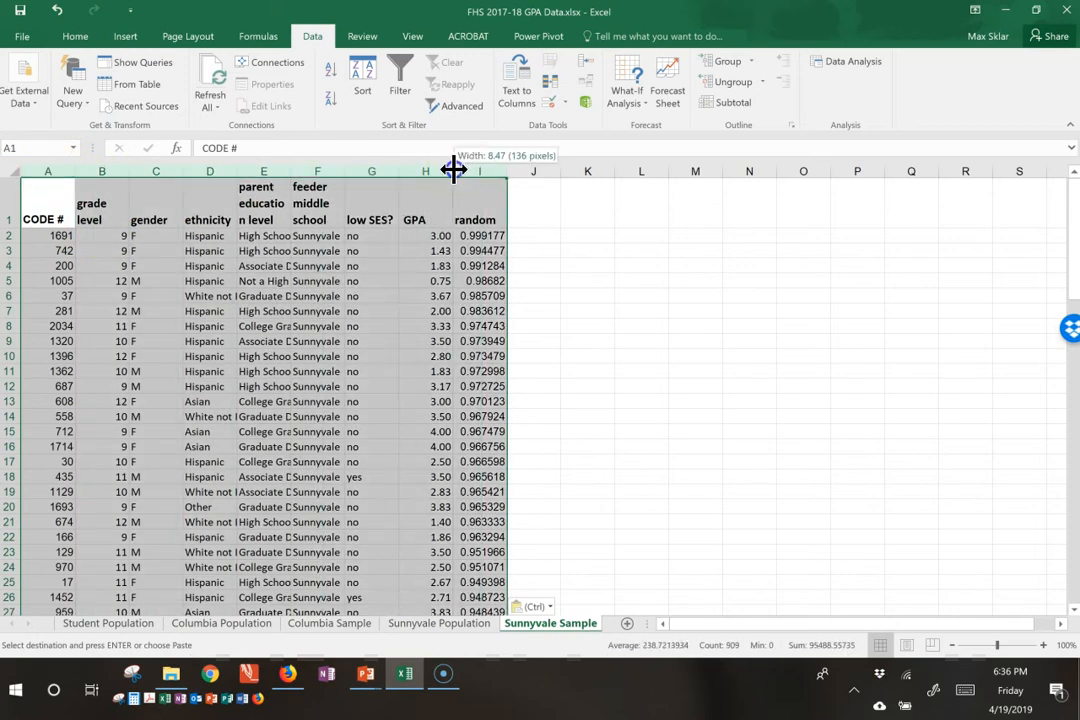
{"action": "double_click", "coordinate": [452, 170]}
{"action": "left_click", "coordinate": [157, 343]}
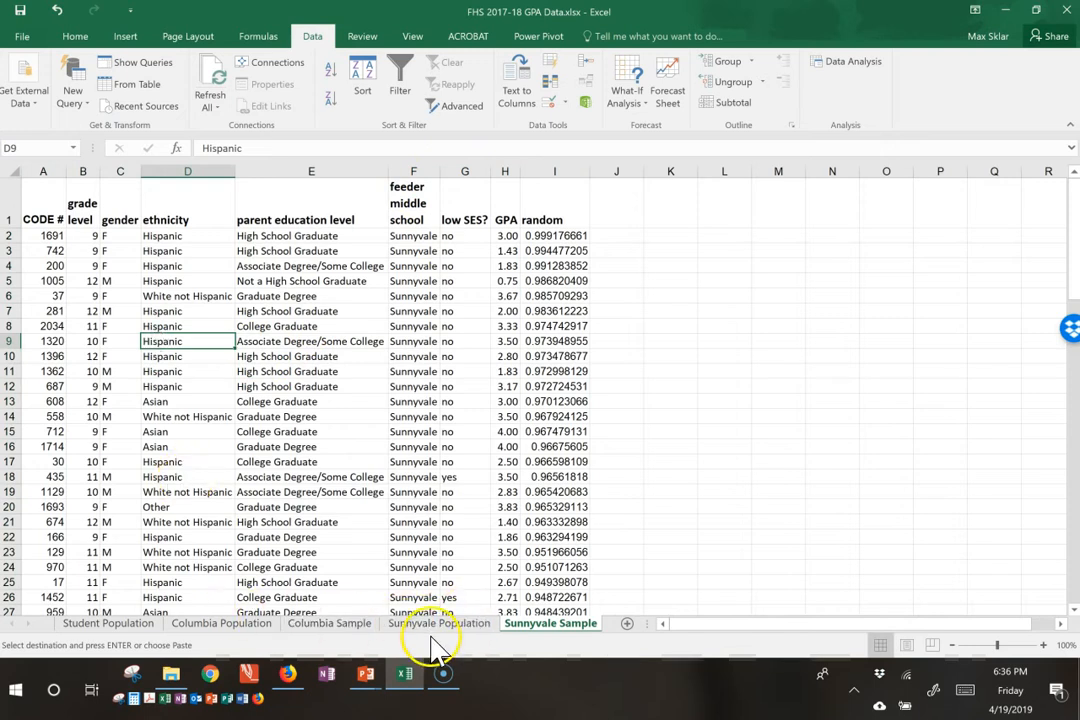
Step: Clear the filter on the random column of the Columbia Population sheet and turn off filtering for the table
{"action": "left_click", "coordinate": [248, 624]}
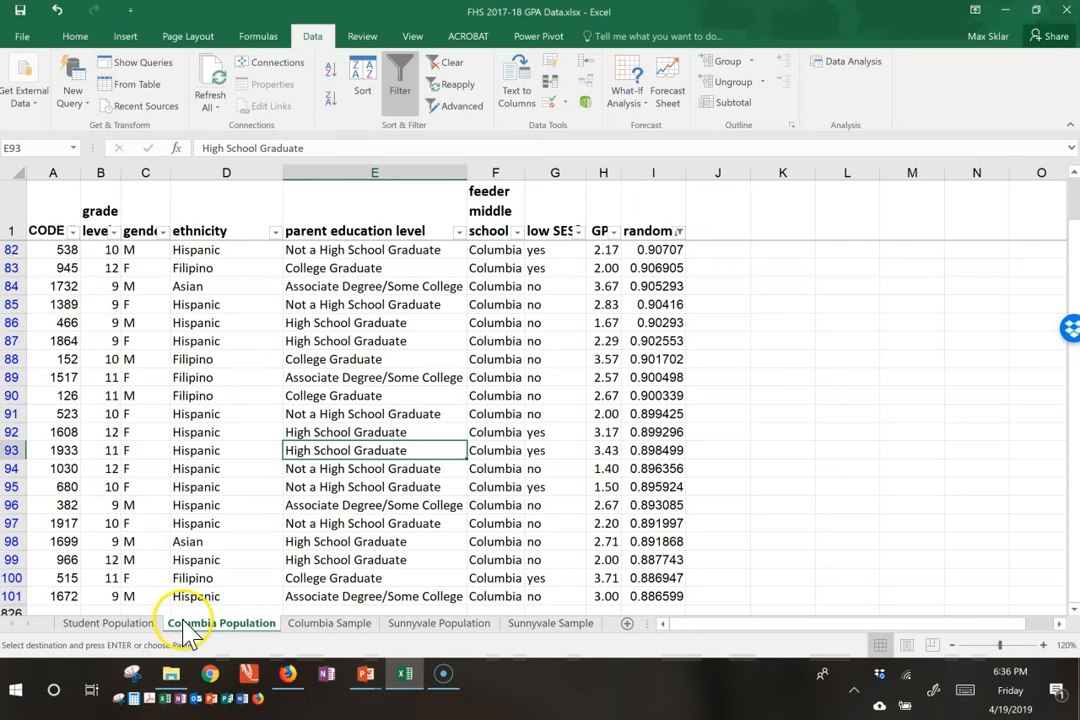
{"action": "scroll", "coordinate": [286, 289], "scroll_direction": "up", "scroll_amount": 9}
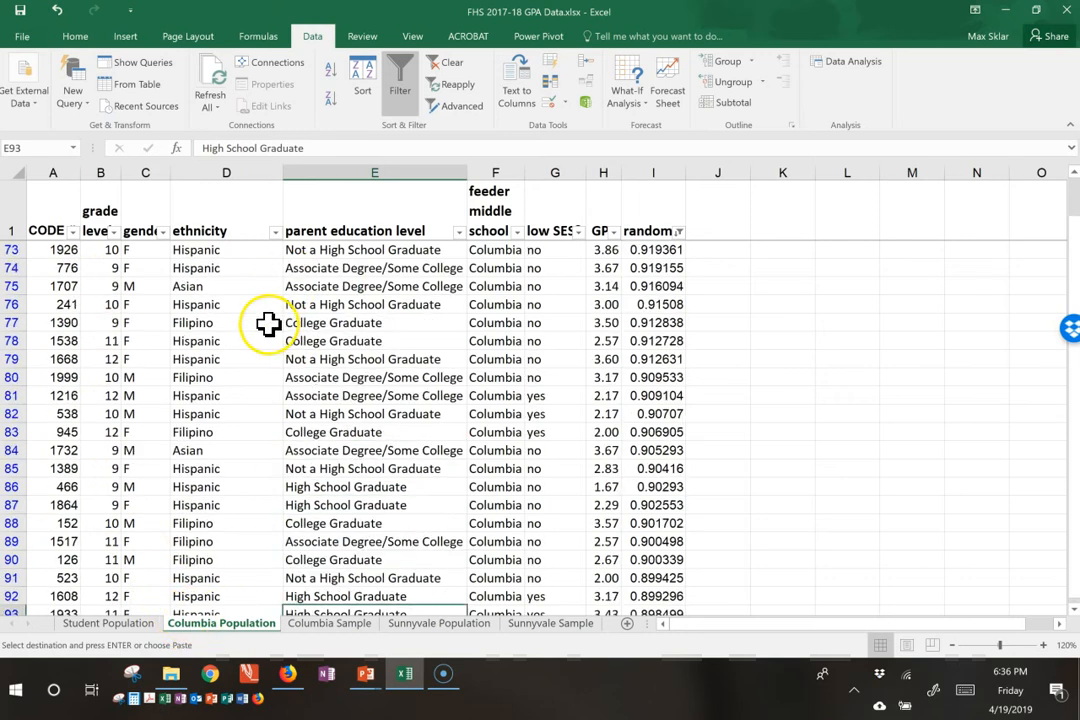
{"action": "left_click", "coordinate": [680, 232]}
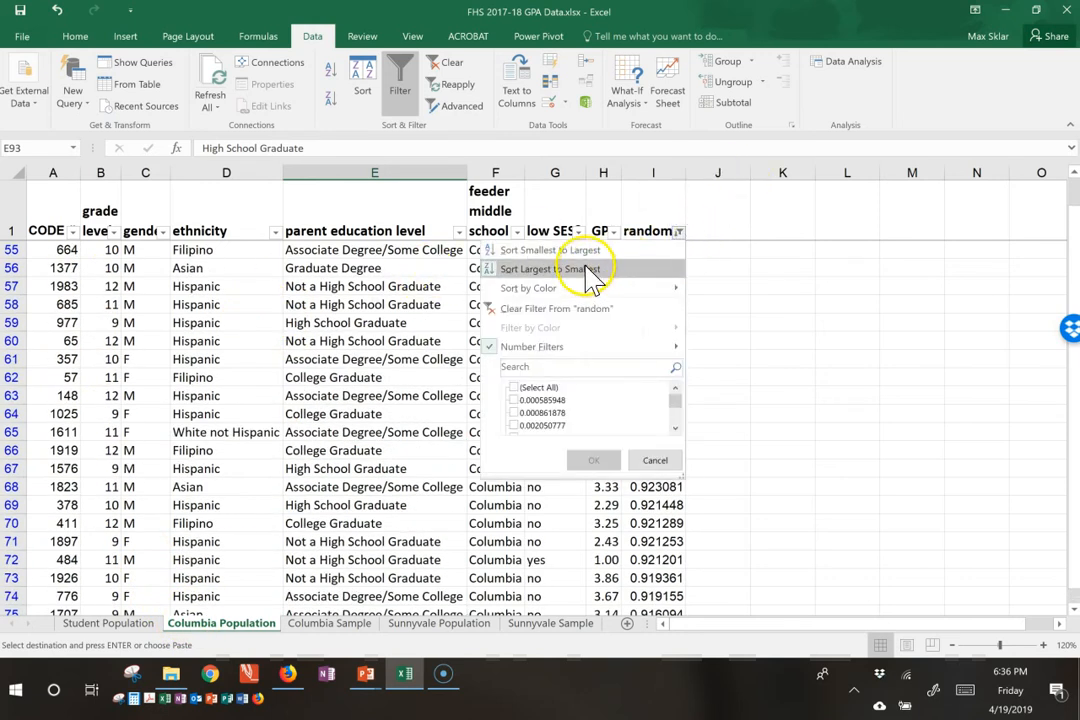
{"action": "left_click", "coordinate": [514, 387]}
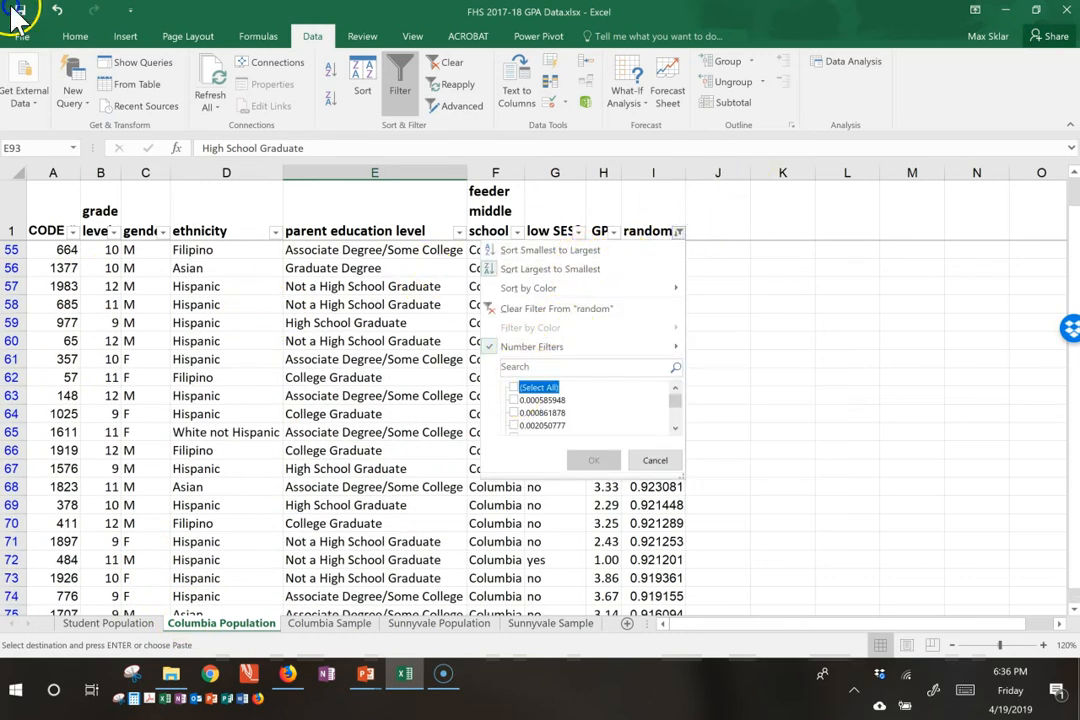
{"action": "left_click", "coordinate": [589, 462]}
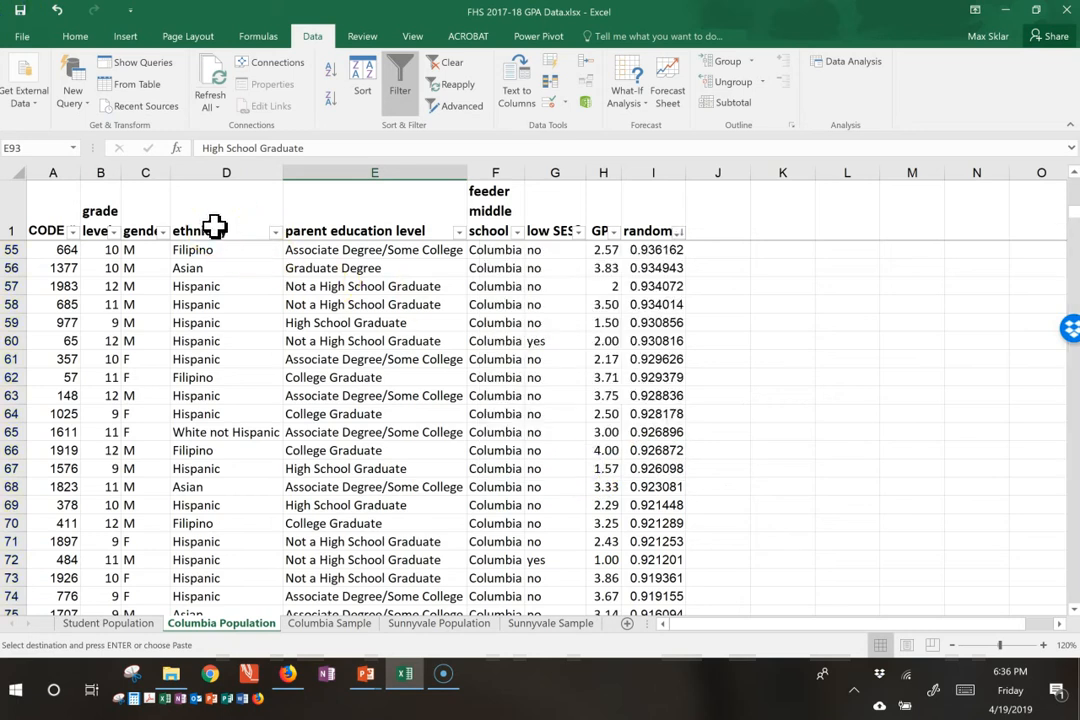
{"action": "left_click", "coordinate": [215, 226]}
{"action": "left_click", "coordinate": [399, 90]}
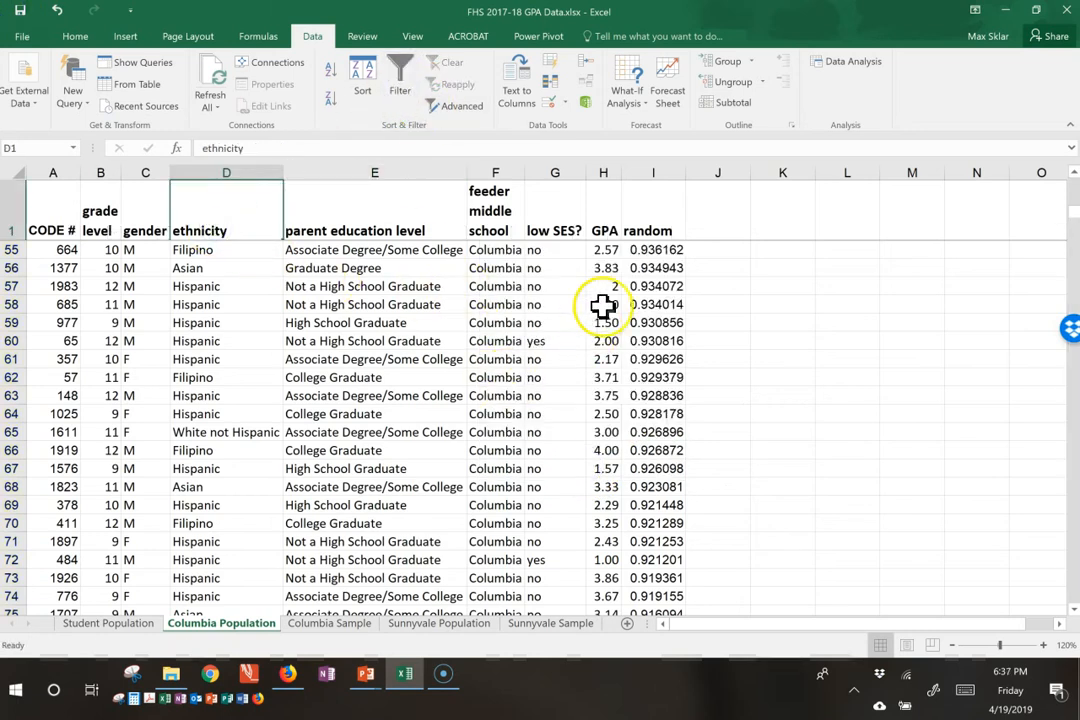
{"action": "left_click", "coordinate": [656, 286]}
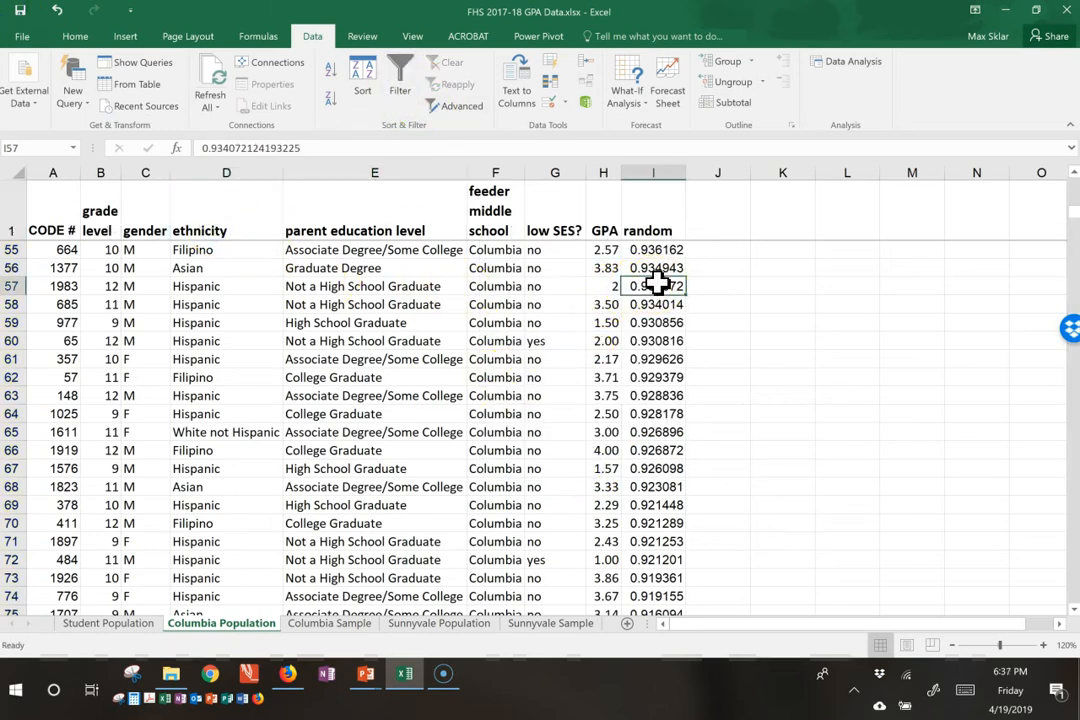
Step: Compare the Columbia Population and Columbia Sample sheets by checking the last data row of each
{"action": "left_click", "coordinate": [341, 624]}
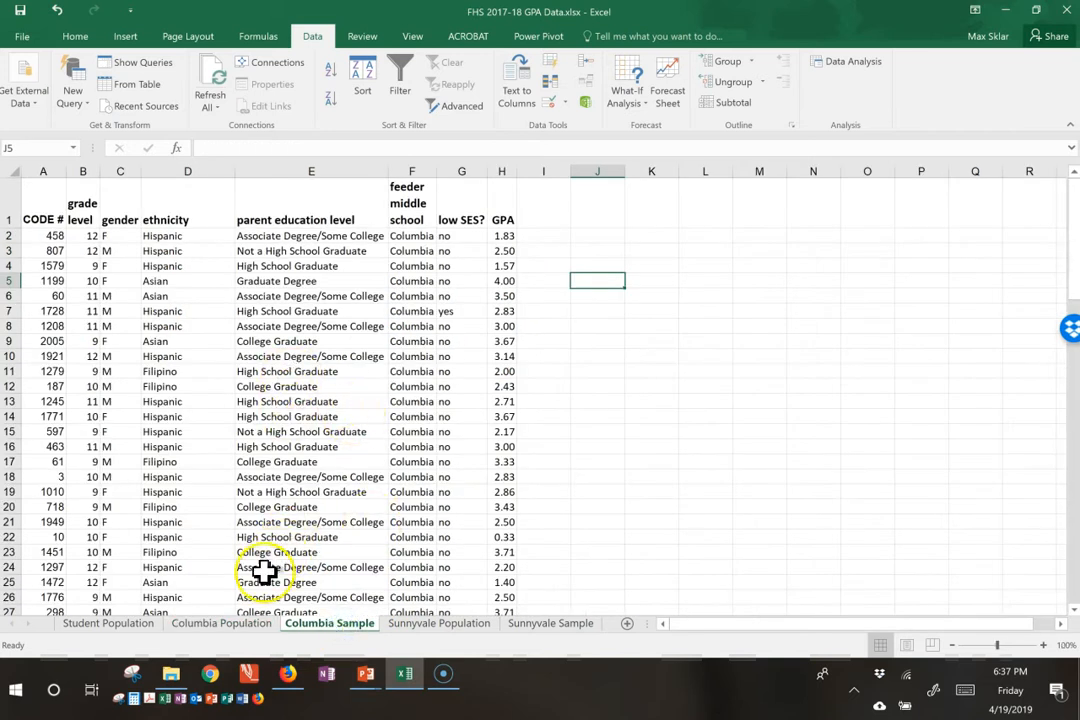
{"action": "left_click", "coordinate": [248, 622]}
{"action": "left_click", "coordinate": [111, 347]}
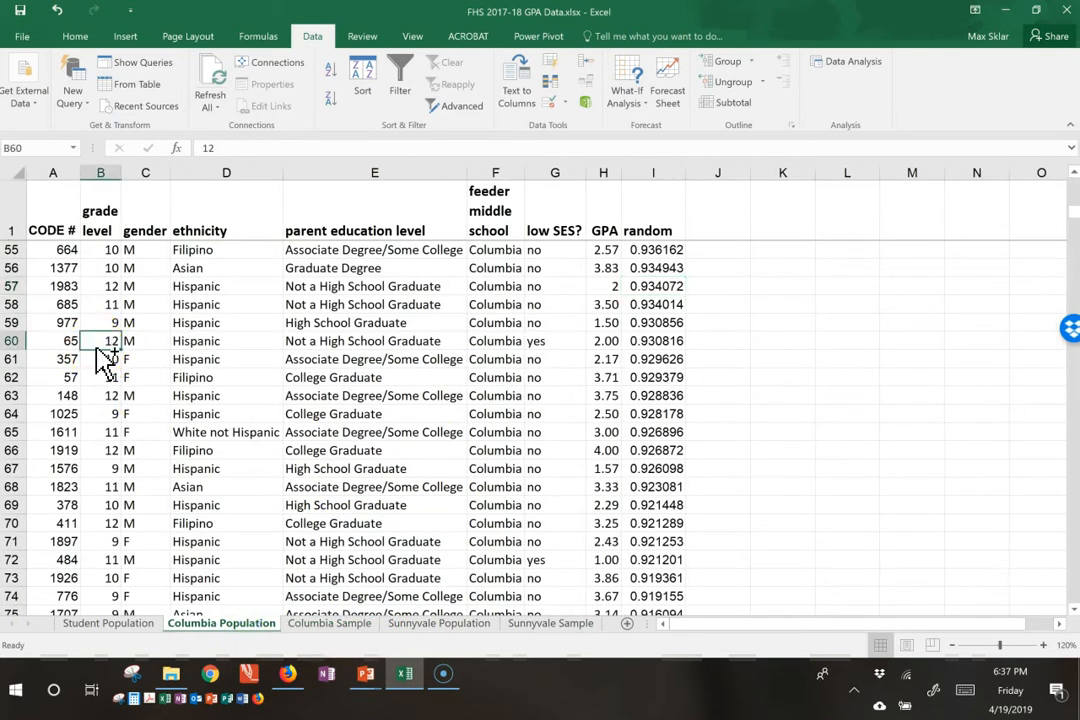
{"action": "key", "text": "ctrl+Down"}
{"action": "key", "text": "Left"}
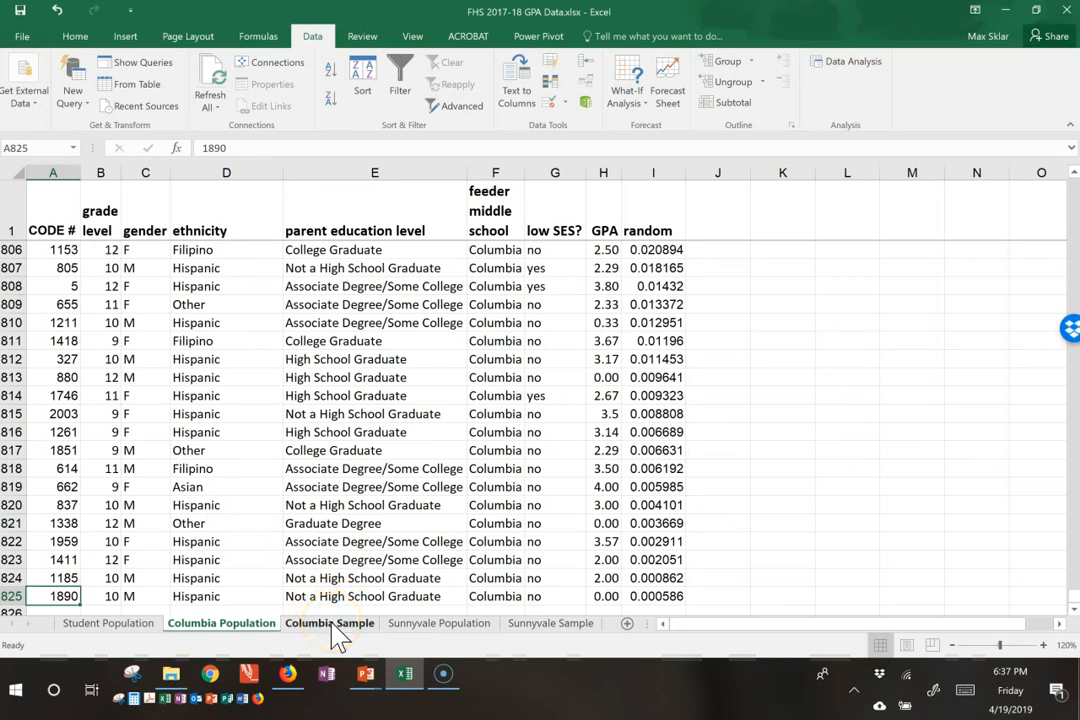
{"action": "left_click", "coordinate": [301, 620]}
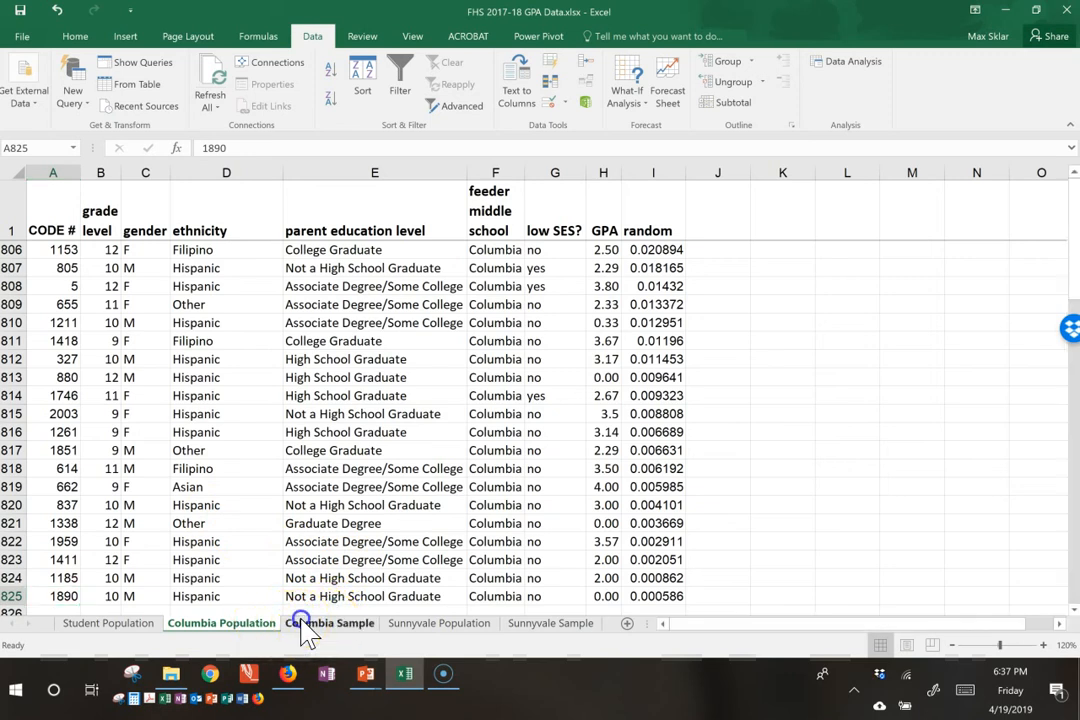
{"action": "left_click", "coordinate": [52, 505]}
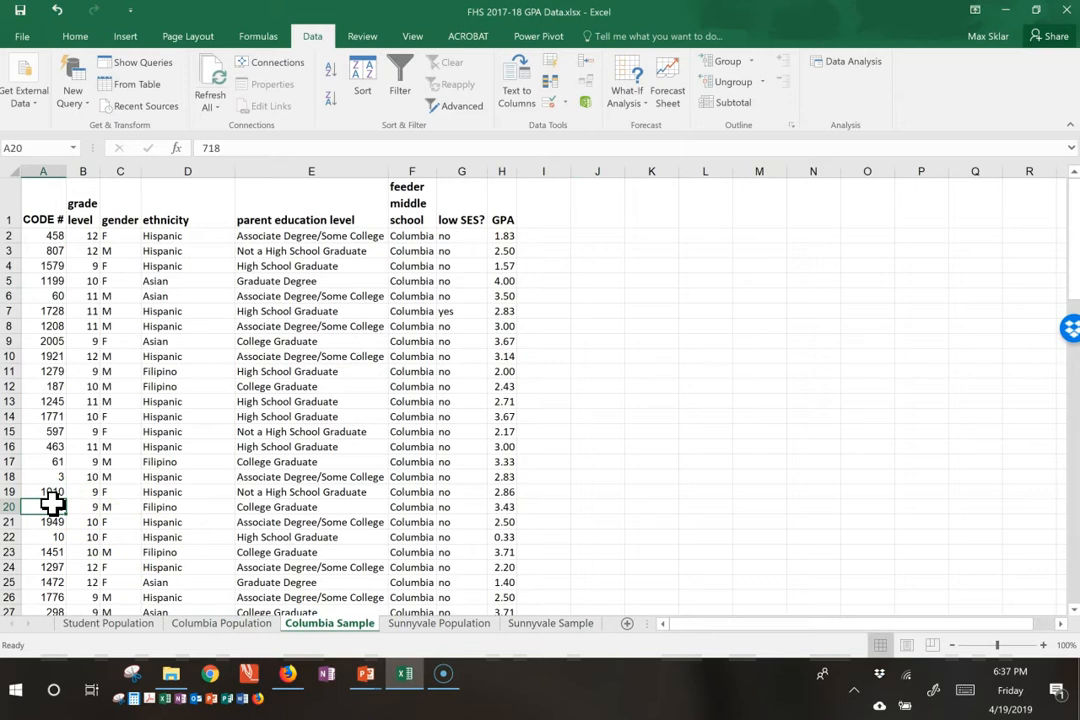
{"action": "key", "text": "ctrl+Down"}
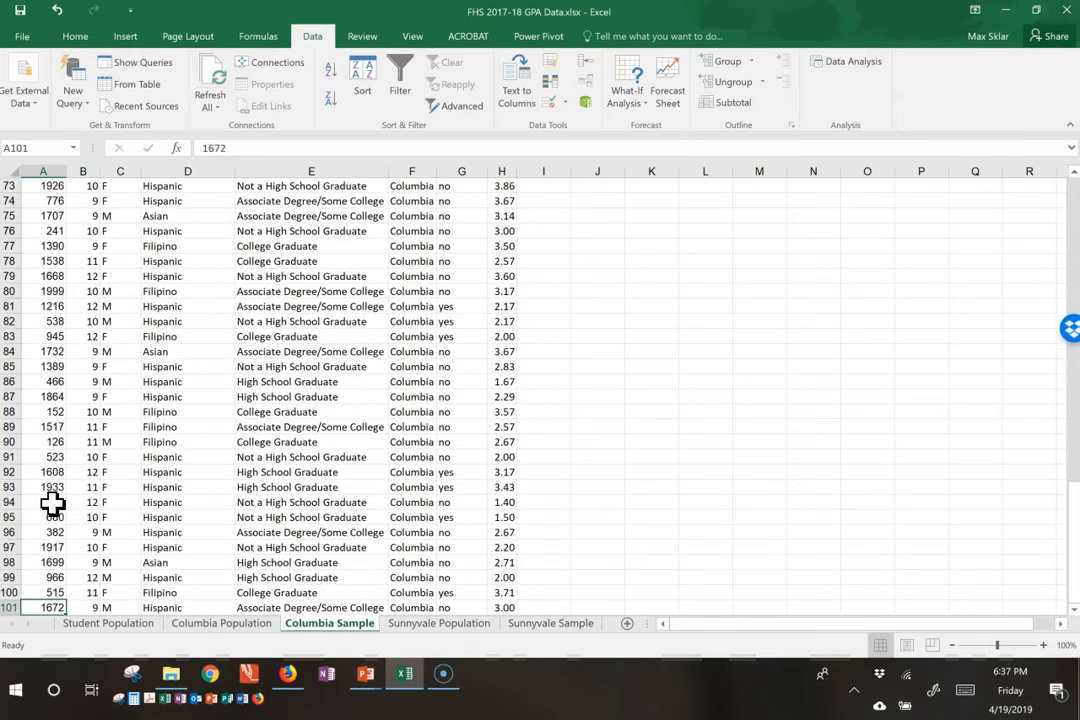
{"action": "key", "text": "ctrl+Up"}
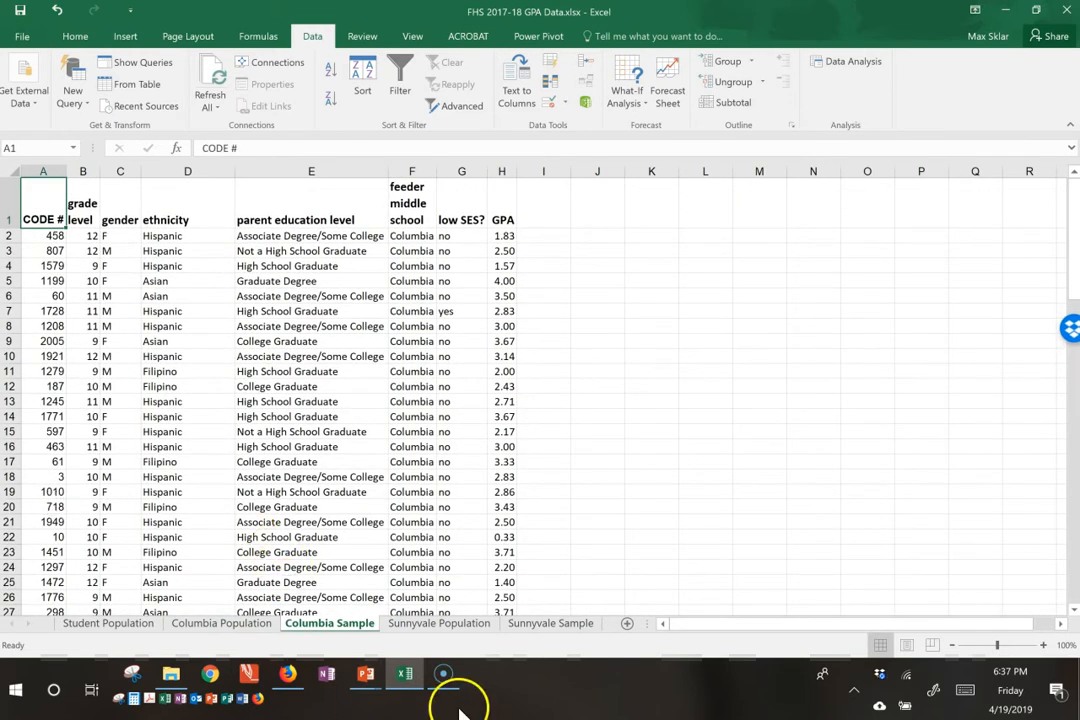
Step: Turn off filtering on the Sunnyvale Population sheet so all rows show again
{"action": "left_click", "coordinate": [460, 626]}
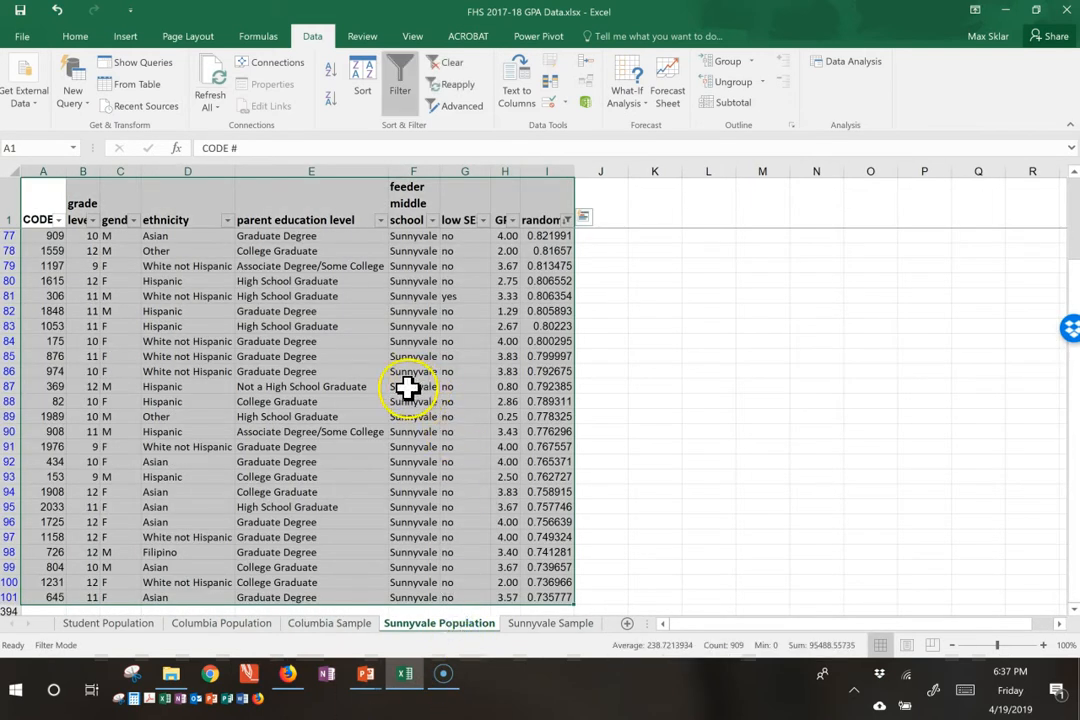
{"action": "left_click", "coordinate": [410, 386]}
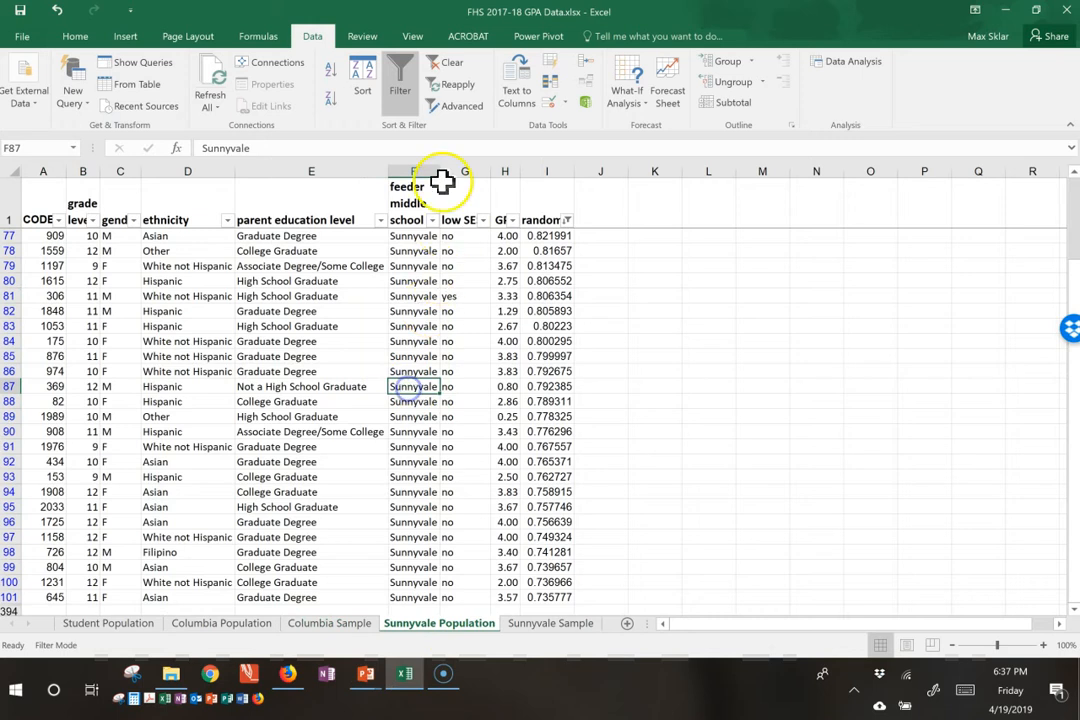
{"action": "left_click", "coordinate": [400, 95]}
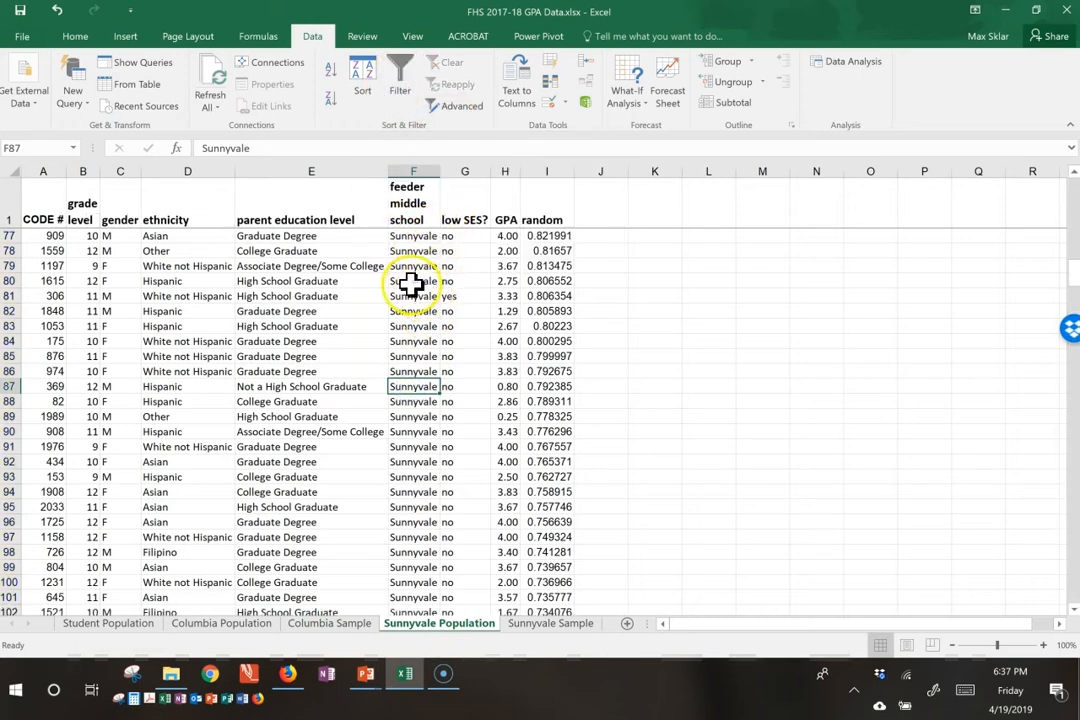
{"action": "scroll", "coordinate": [400, 275], "scroll_direction": "up", "scroll_amount": 20}
{"action": "scroll", "coordinate": [400, 270], "scroll_direction": "up", "scroll_amount": 2}
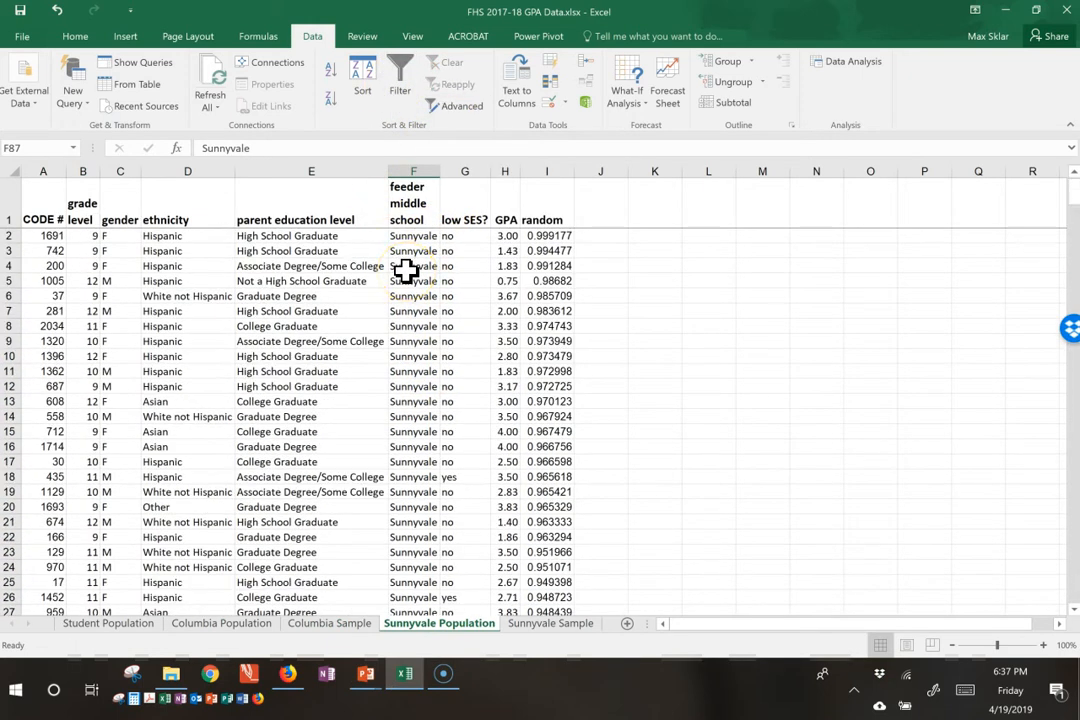
Step: Delete the random column from the Sunnyvale Sample sheet
{"action": "left_click", "coordinate": [550, 624]}
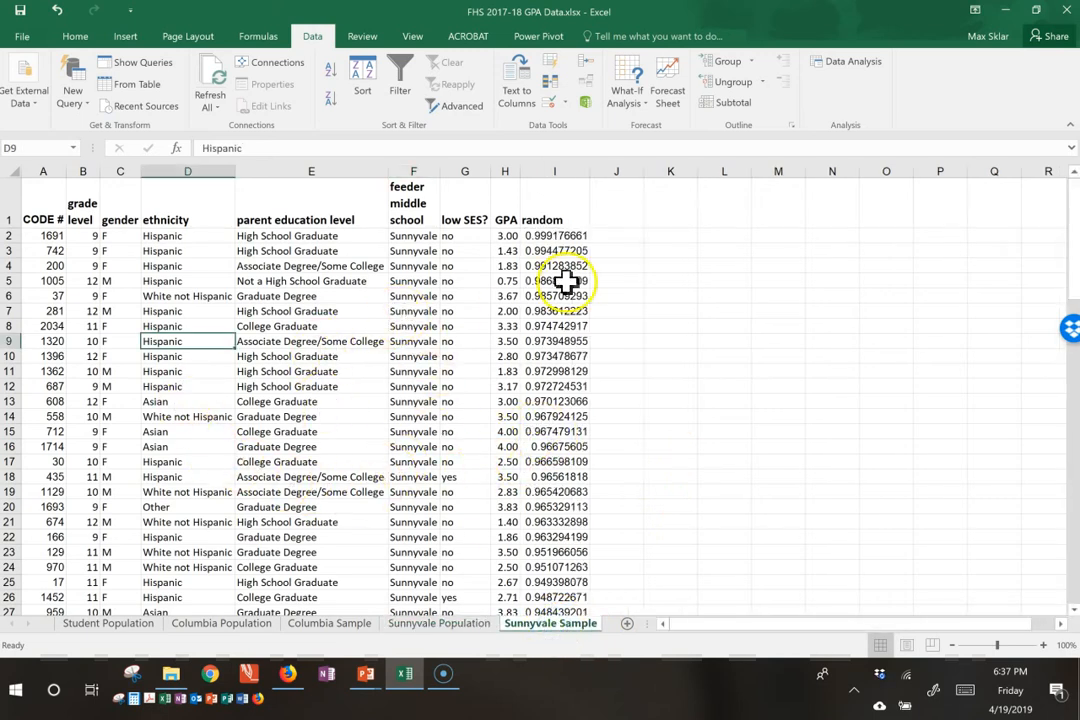
{"action": "left_click", "coordinate": [564, 170]}
{"action": "right_click", "coordinate": [567, 170]}
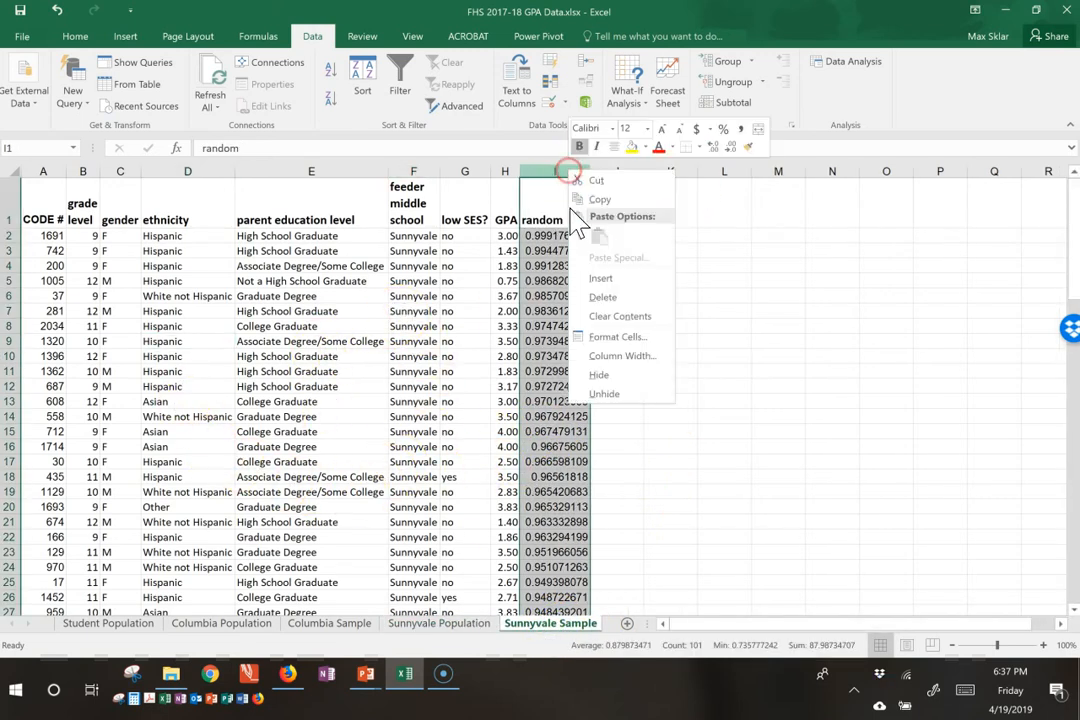
{"action": "left_click", "coordinate": [598, 298]}
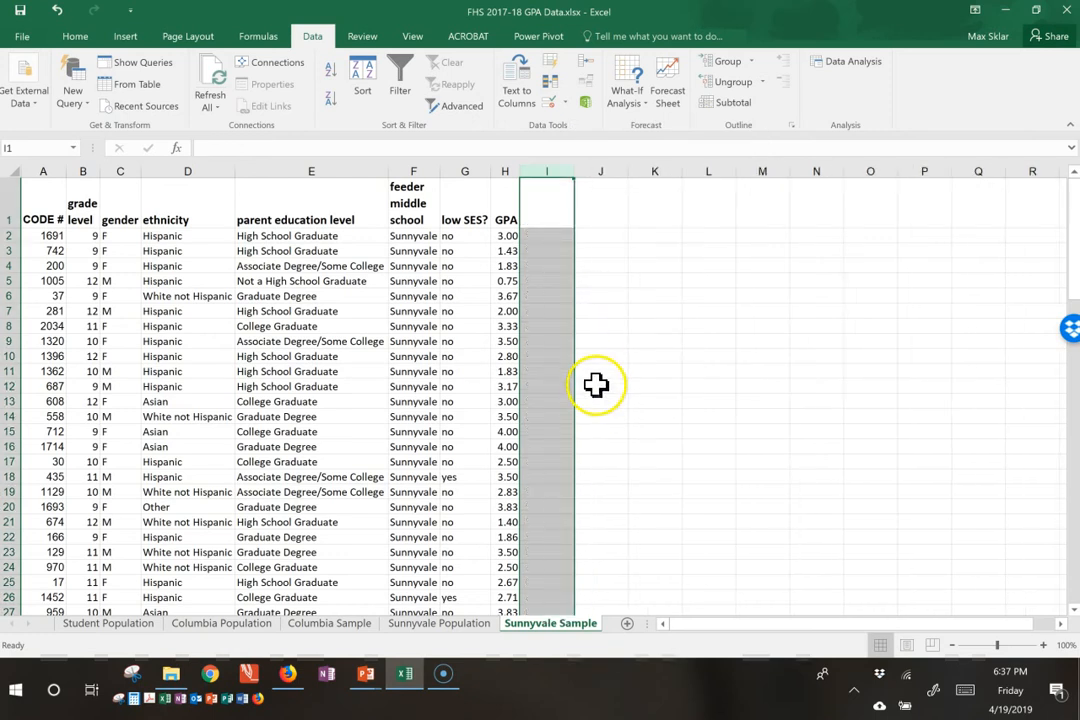
{"action": "left_click", "coordinate": [601, 356]}
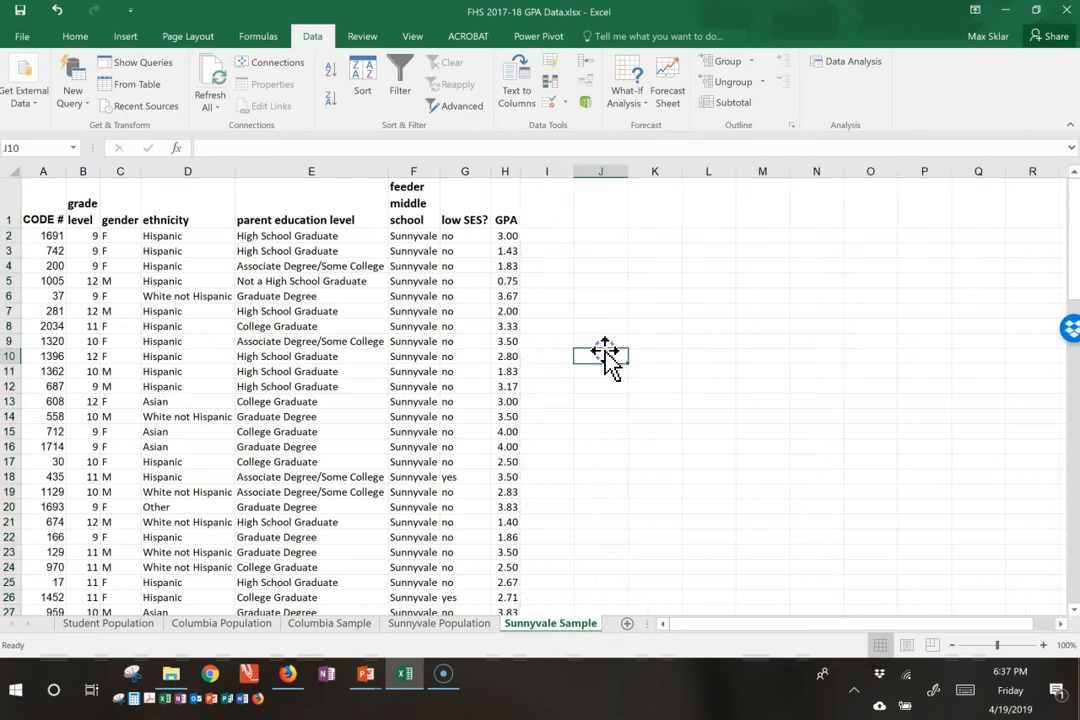
Step: Freeze the header row on the Sunnyvale Sample sheet using Freeze Panes at cell A2
{"action": "left_click", "coordinate": [48, 236]}
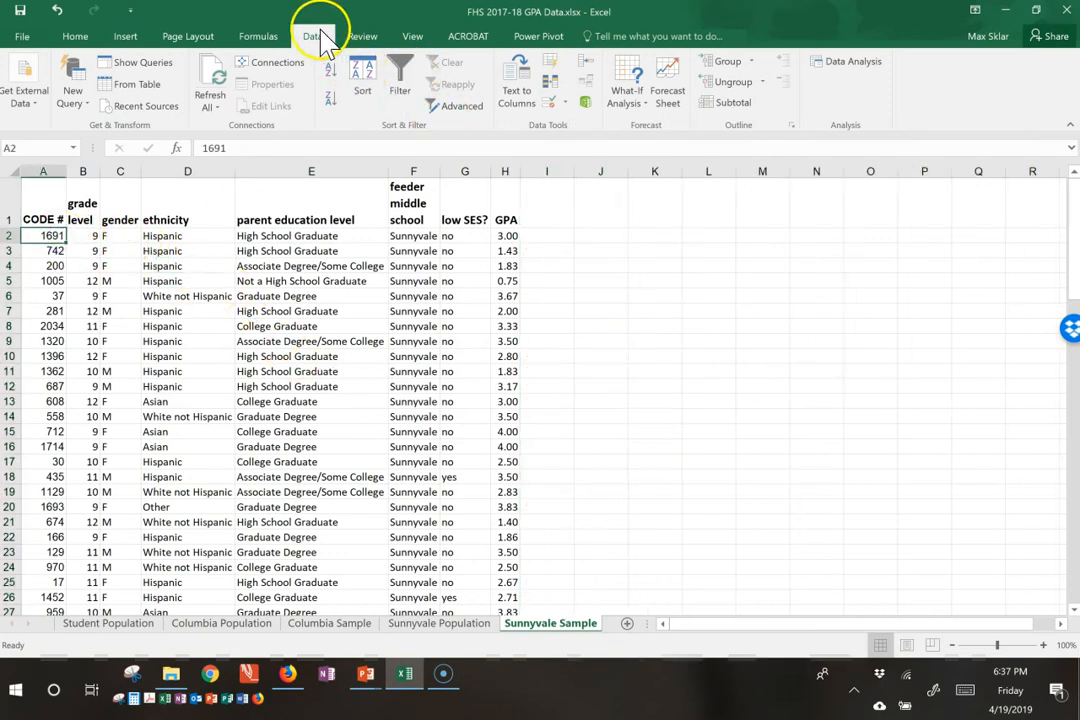
{"action": "left_click", "coordinate": [413, 37]}
{"action": "left_click", "coordinate": [523, 98]}
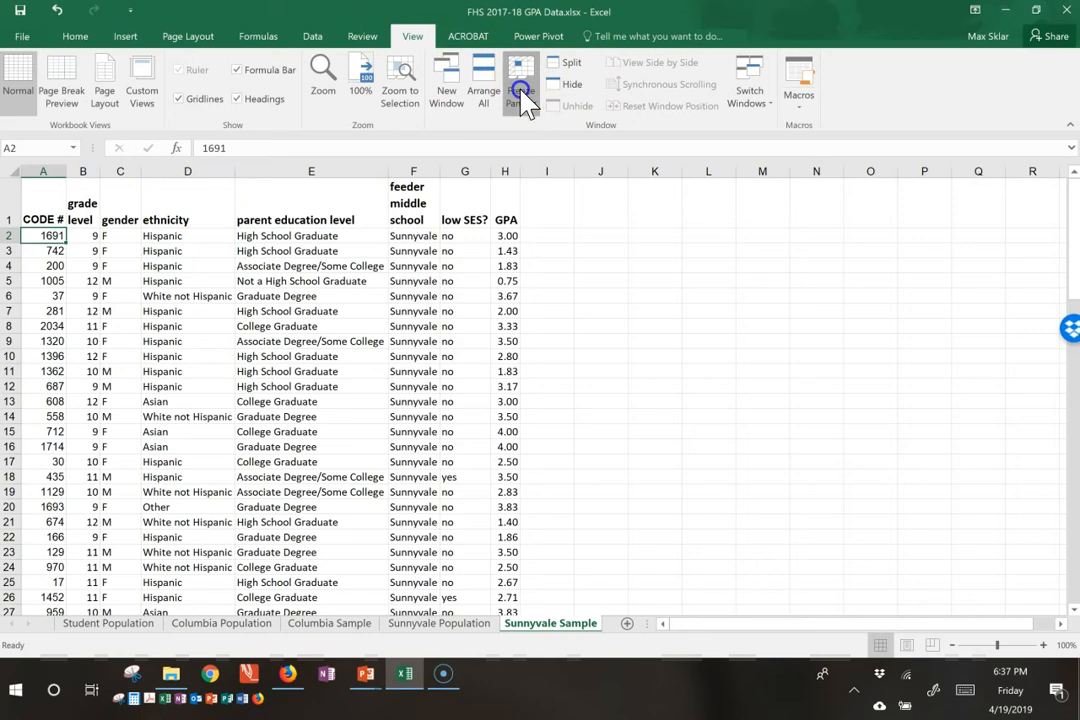
{"action": "left_click", "coordinate": [537, 132]}
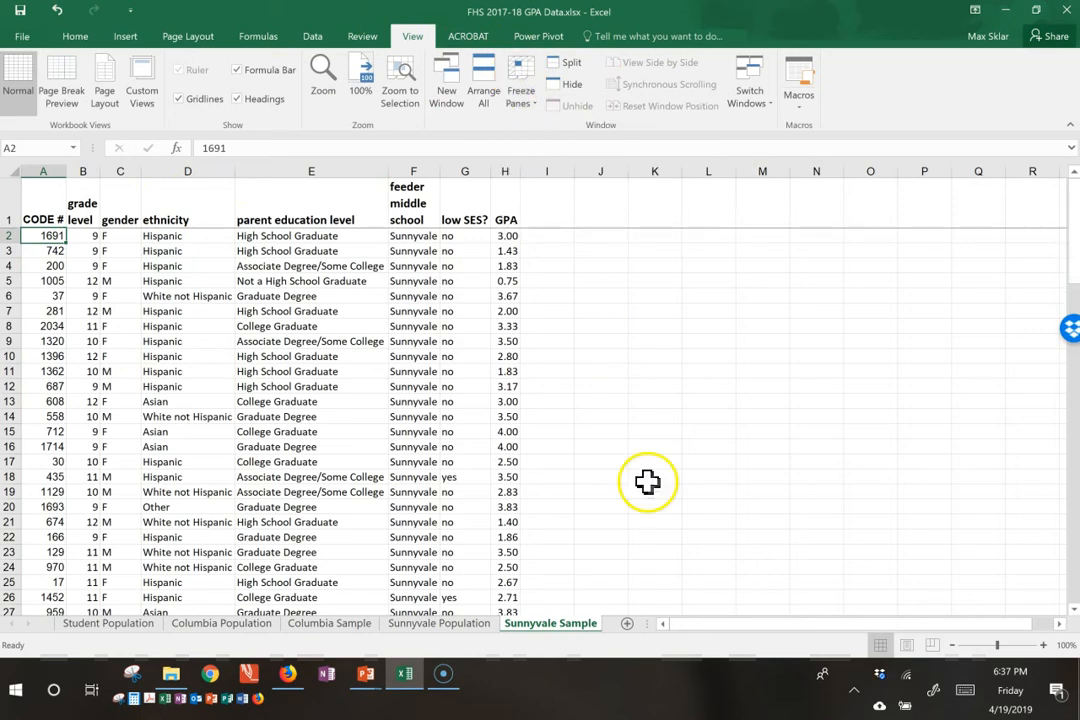
Step: Freeze the header row on the Columbia Sample sheet using Freeze Panes at cell A2
{"action": "left_click", "coordinate": [358, 625]}
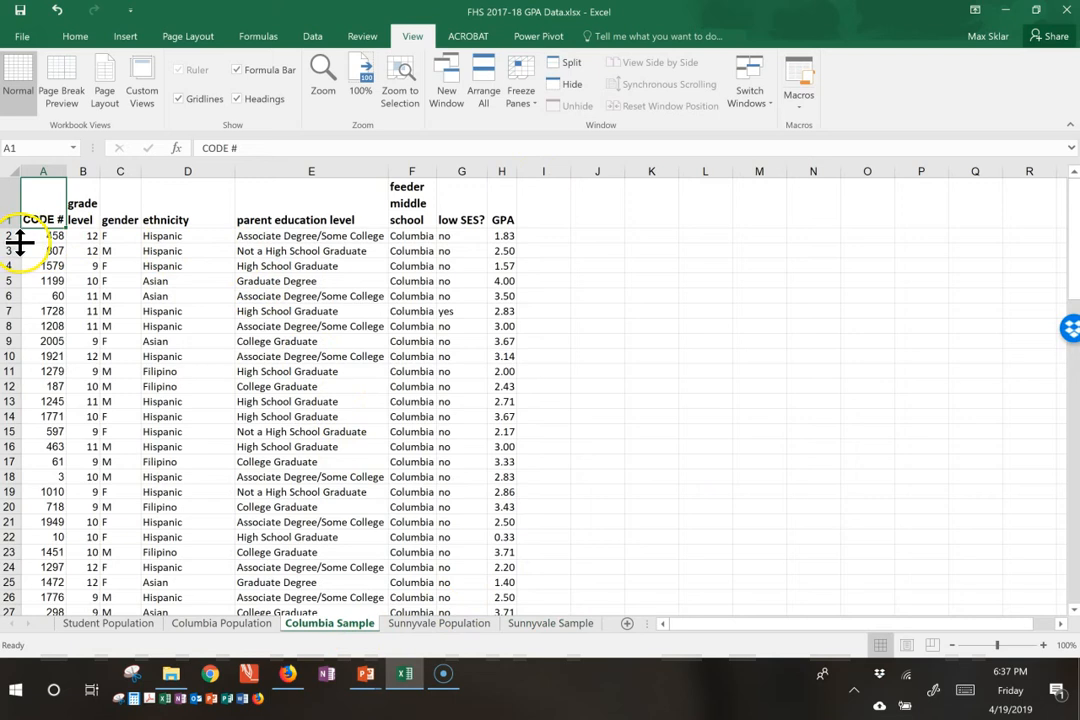
{"action": "left_click", "coordinate": [43, 236]}
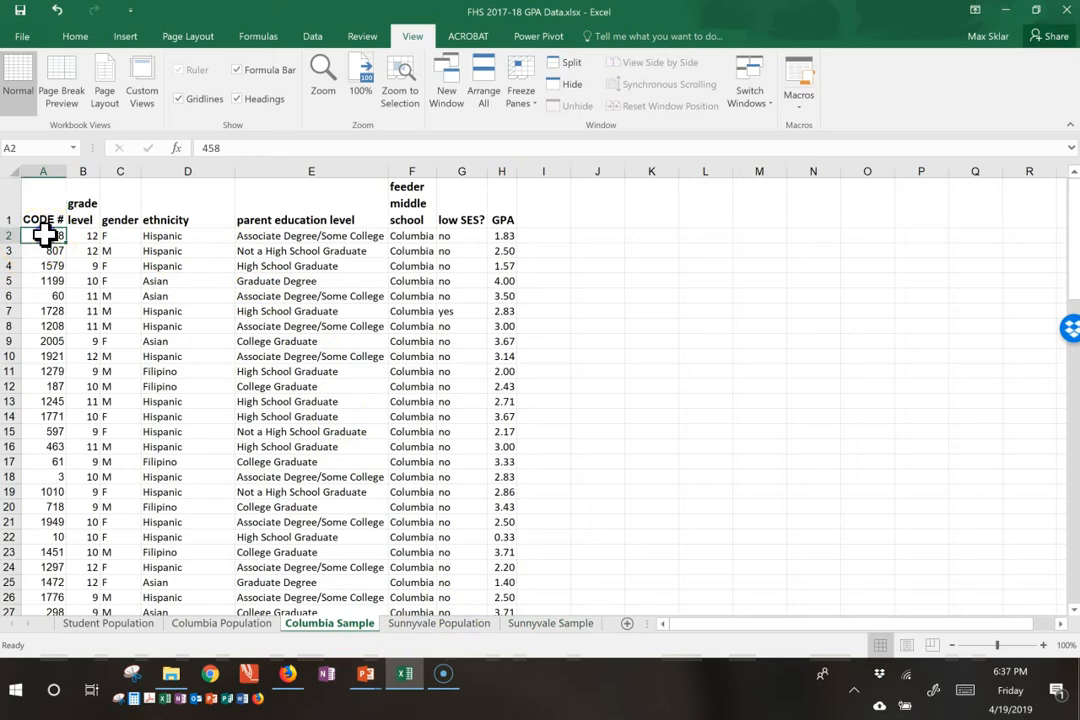
{"action": "left_click", "coordinate": [522, 84]}
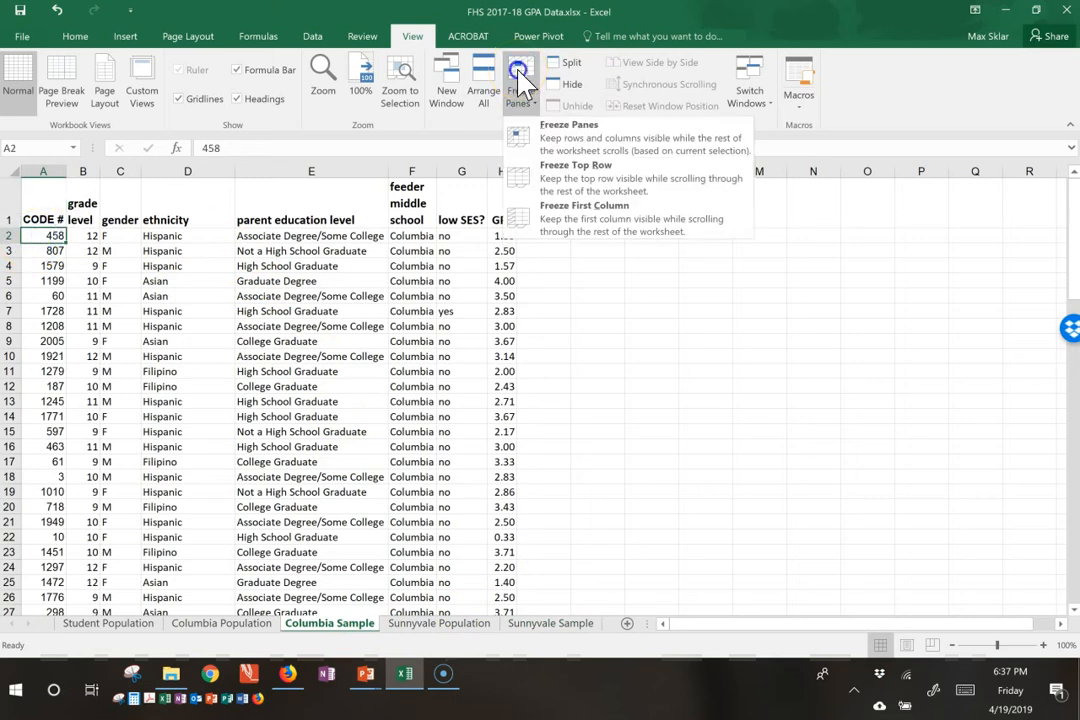
{"action": "left_click", "coordinate": [570, 148]}
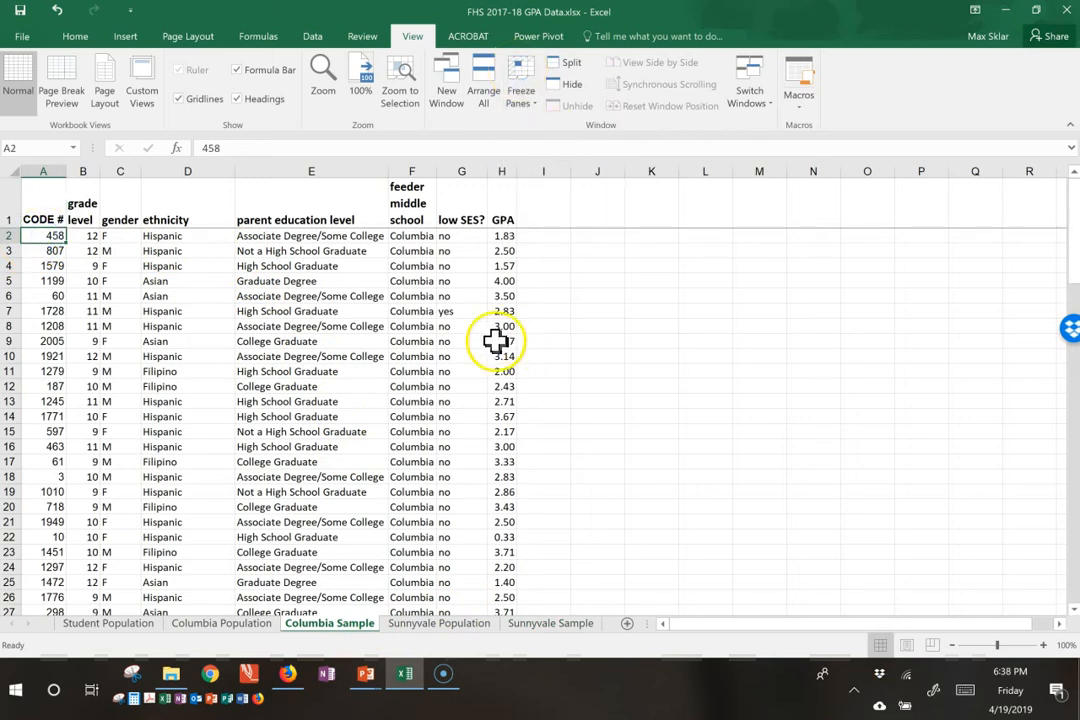
Step: Examine the variables recorded for the first students on the Columbia Sample sheet, from CODE # across to GPA
{"action": "left_click", "coordinate": [155, 238]}
{"action": "left_click", "coordinate": [335, 237]}
{"action": "left_click", "coordinate": [425, 240]}
{"action": "left_click", "coordinate": [460, 240]}
{"action": "left_click", "coordinate": [501, 237]}
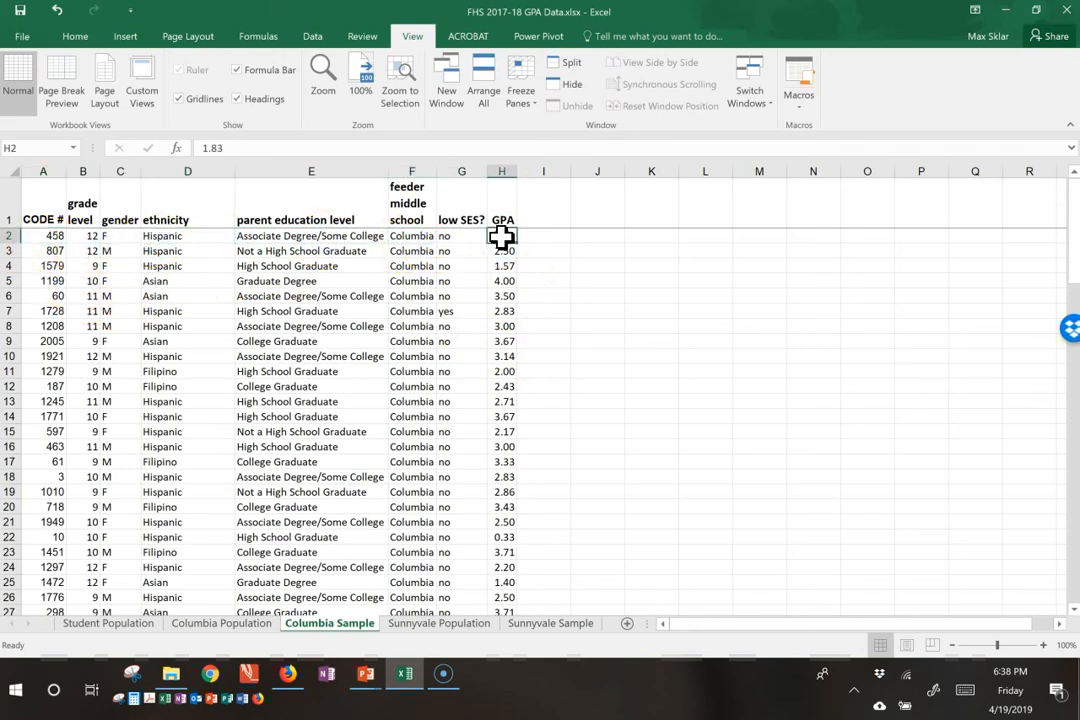
{"action": "left_click", "coordinate": [58, 248]}
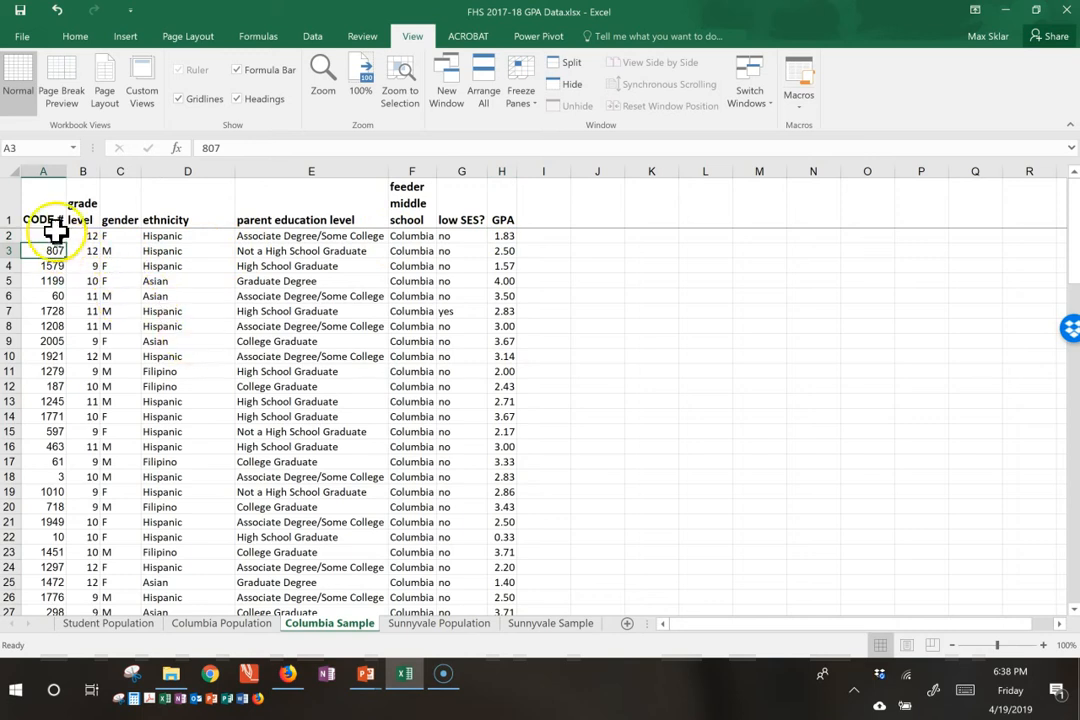
{"action": "left_click", "coordinate": [47, 200]}
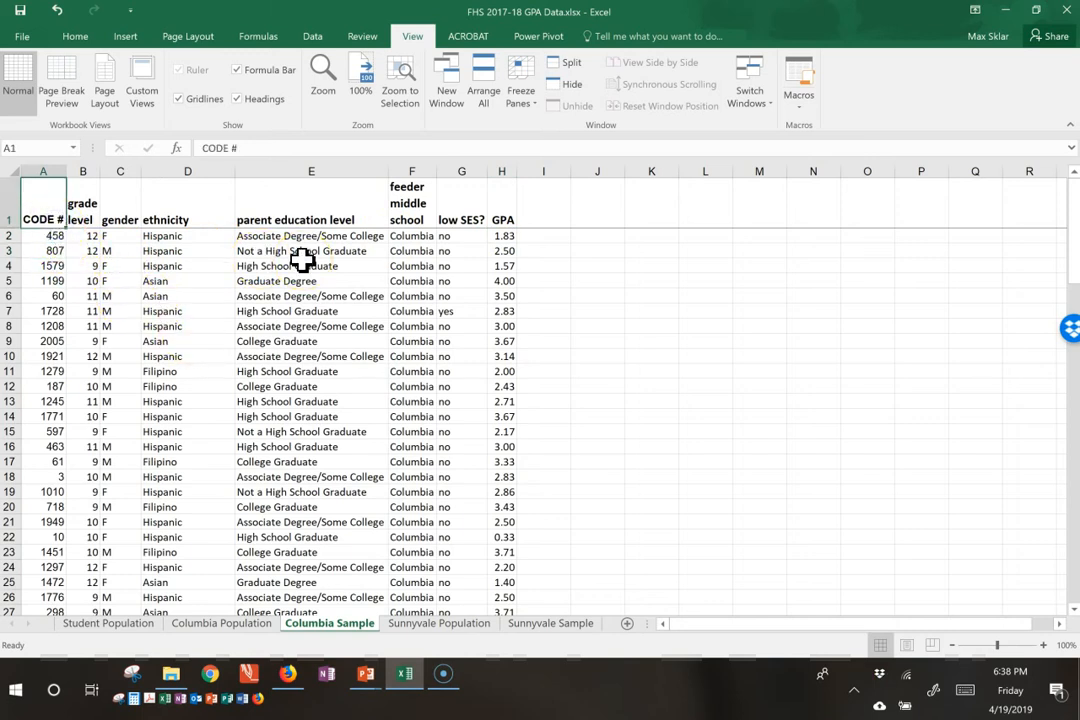
{"action": "key", "text": "ctrl+c"}
{"action": "key", "text": "Down"}
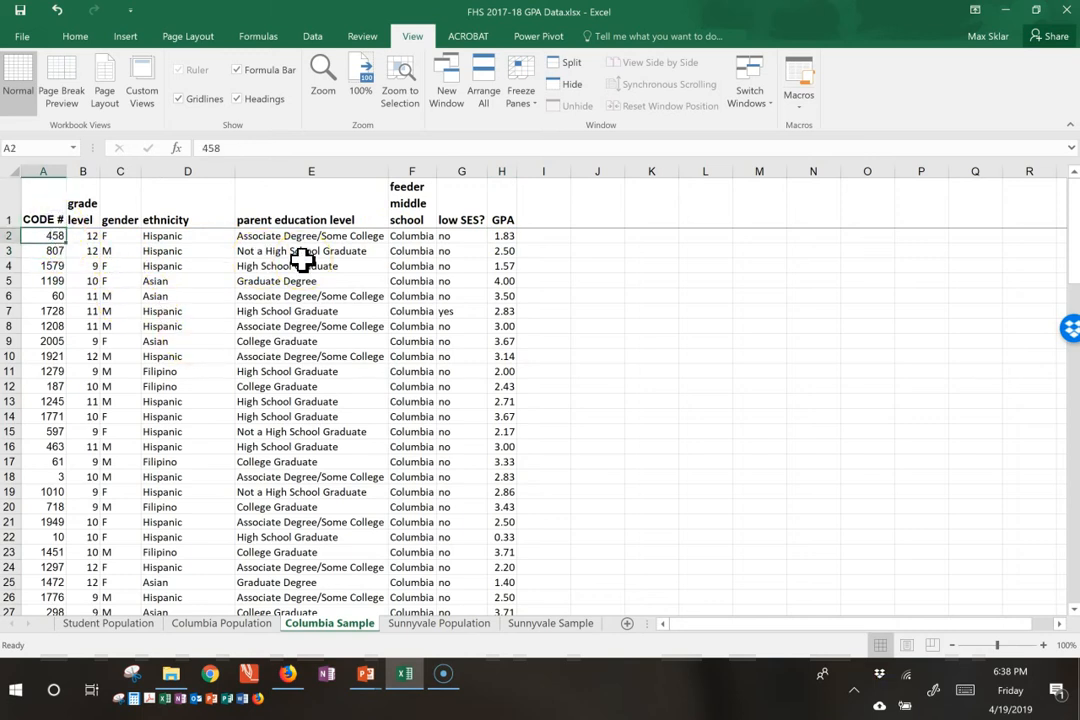
{"action": "left_click", "coordinate": [556, 630]}
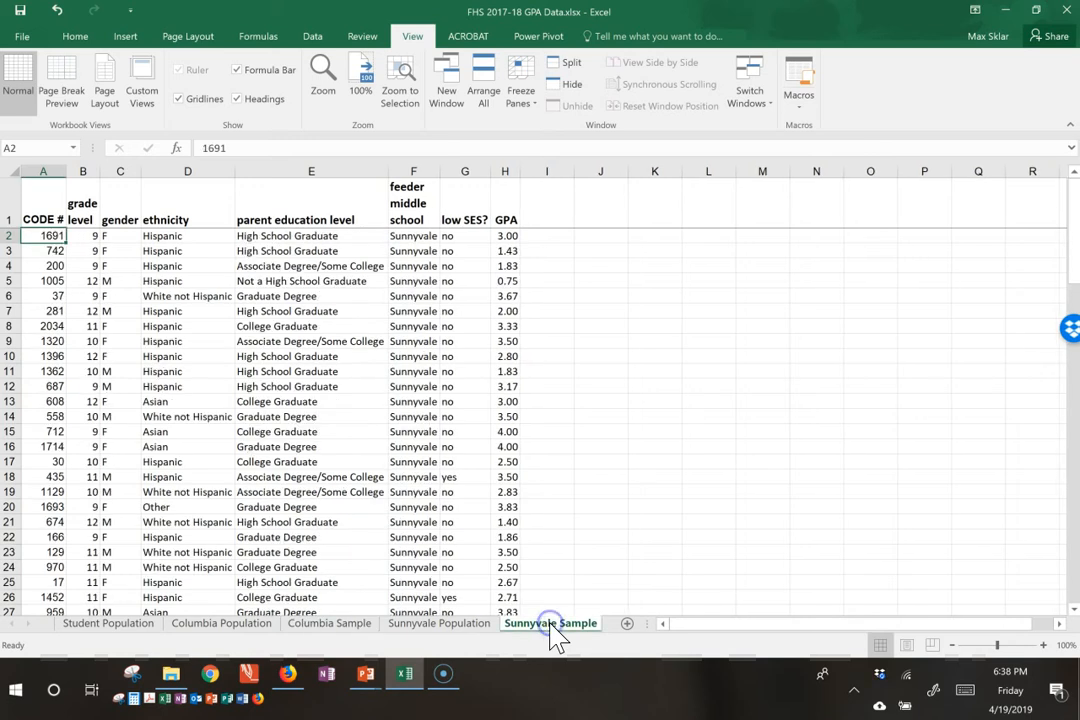
{"action": "left_click", "coordinate": [623, 622]}
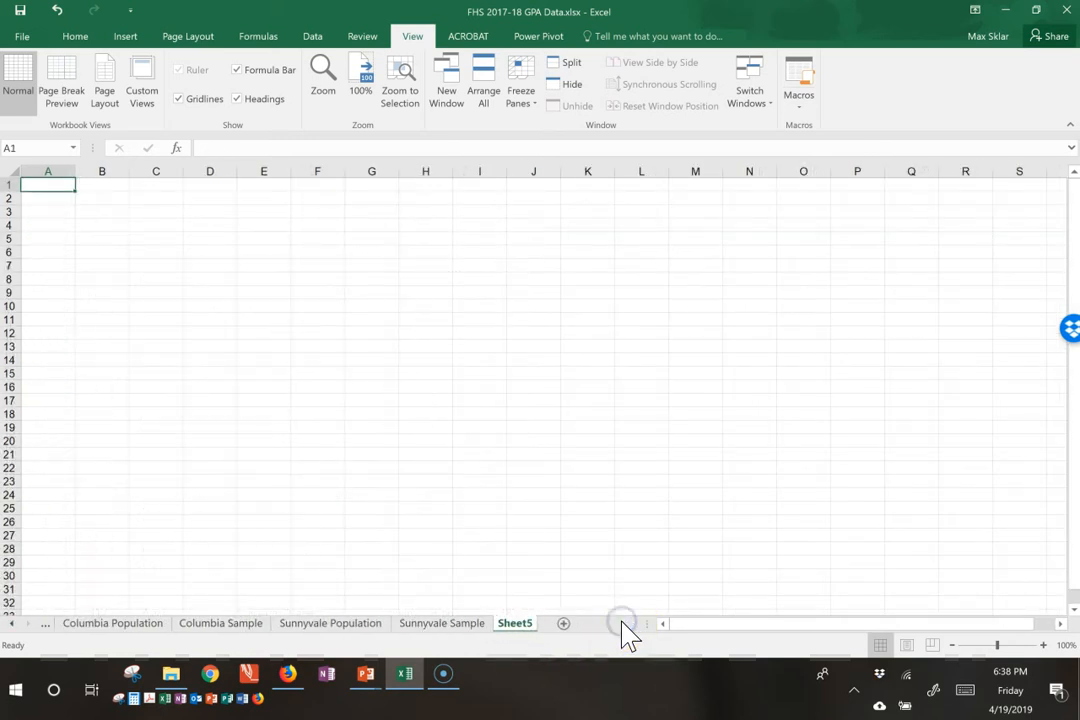
{"action": "double_click", "coordinate": [516, 623]}
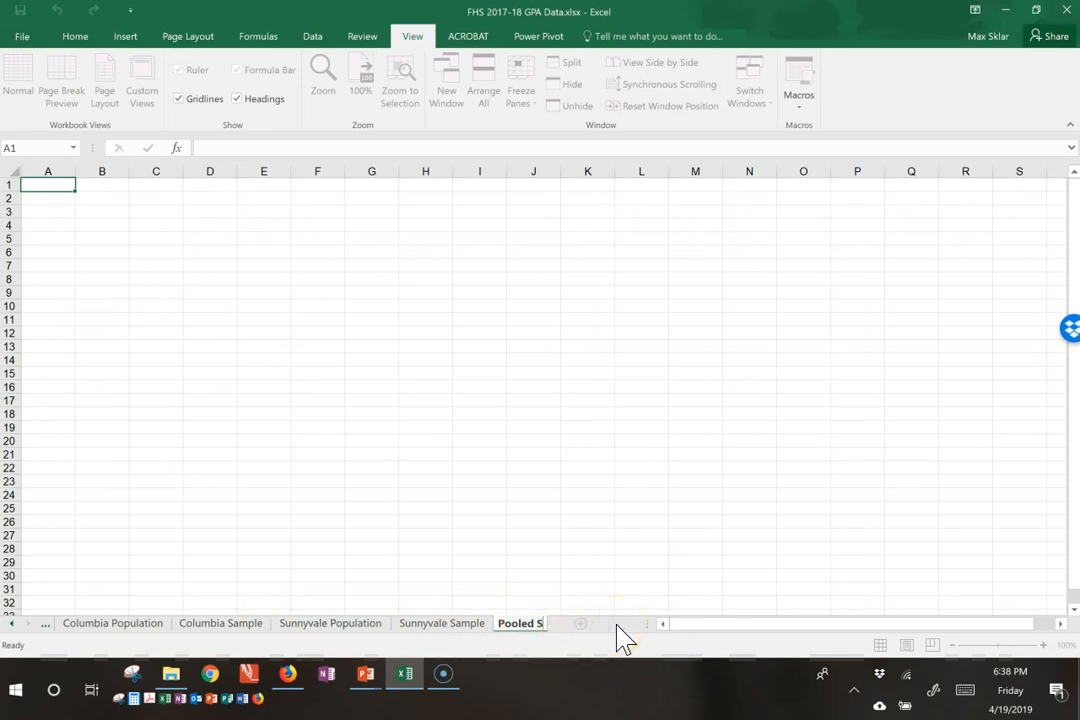
{"action": "key", "text": "Escape"}
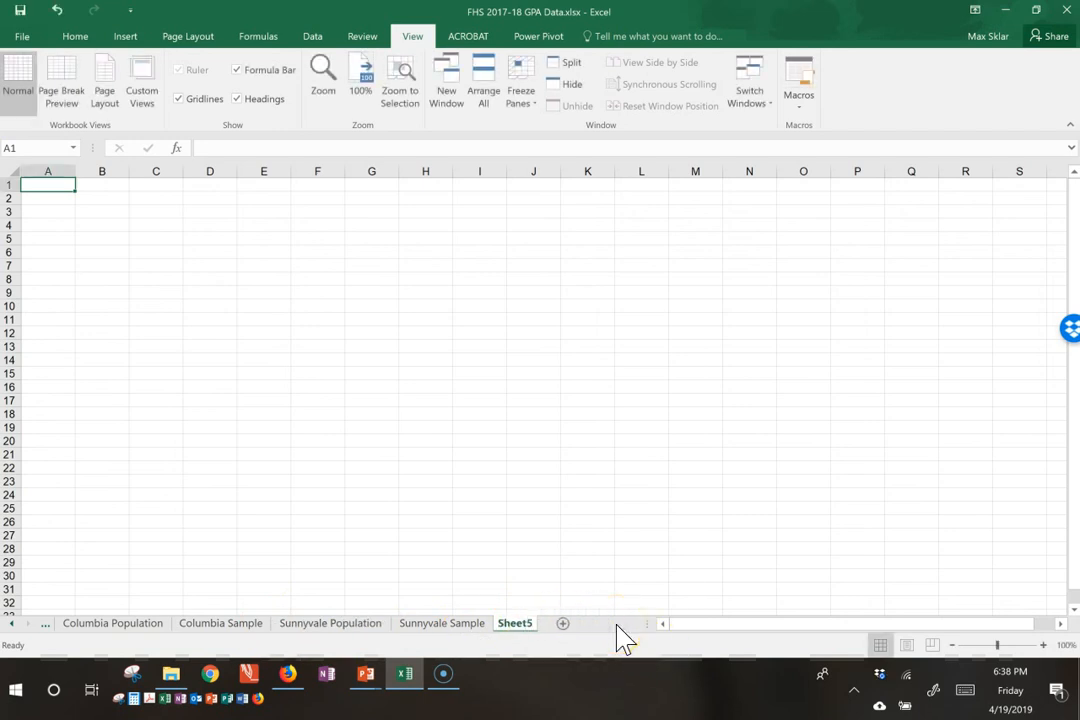
{"action": "right_click", "coordinate": [520, 628]}
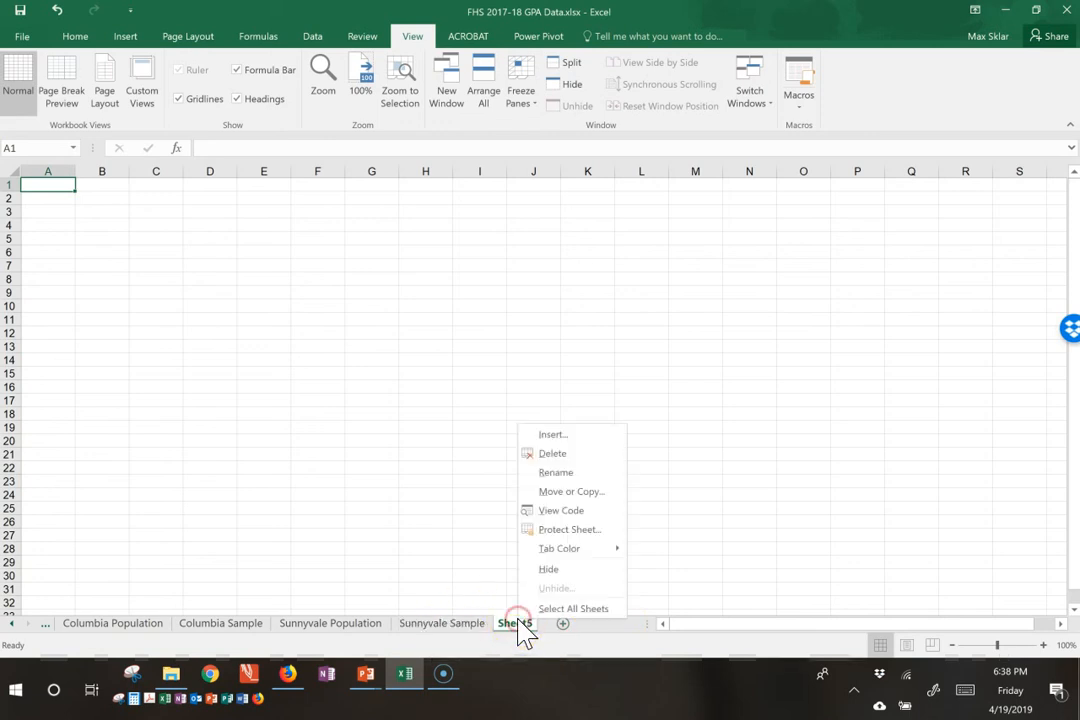
{"action": "left_click", "coordinate": [548, 454]}
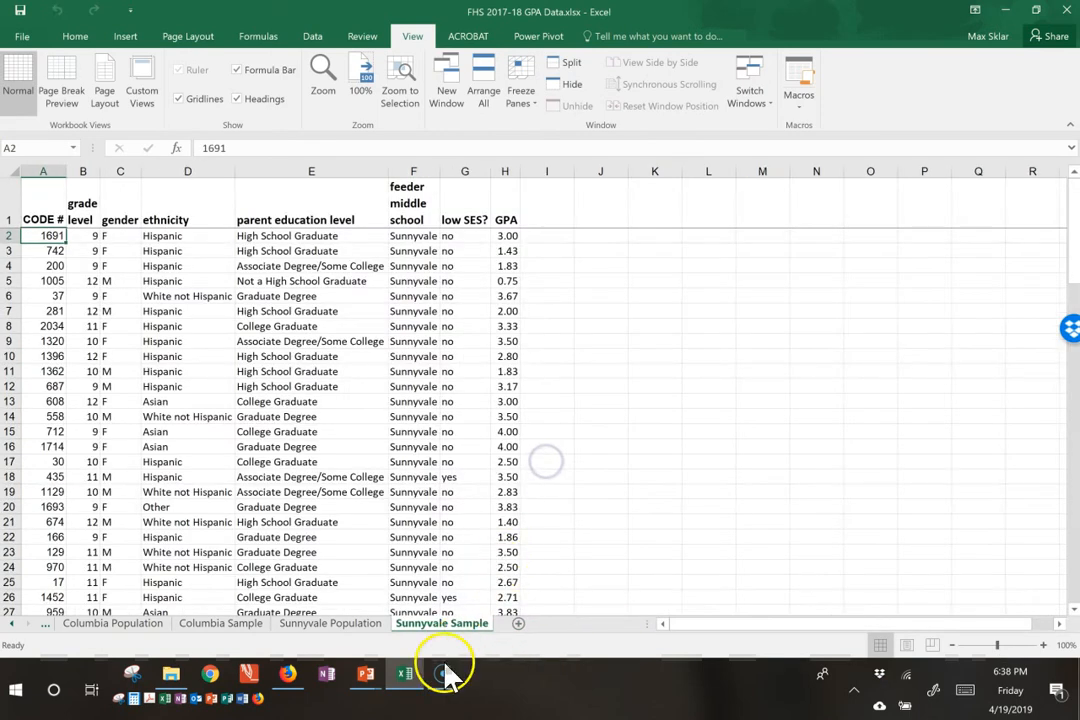
{"action": "left_click", "coordinate": [243, 623]}
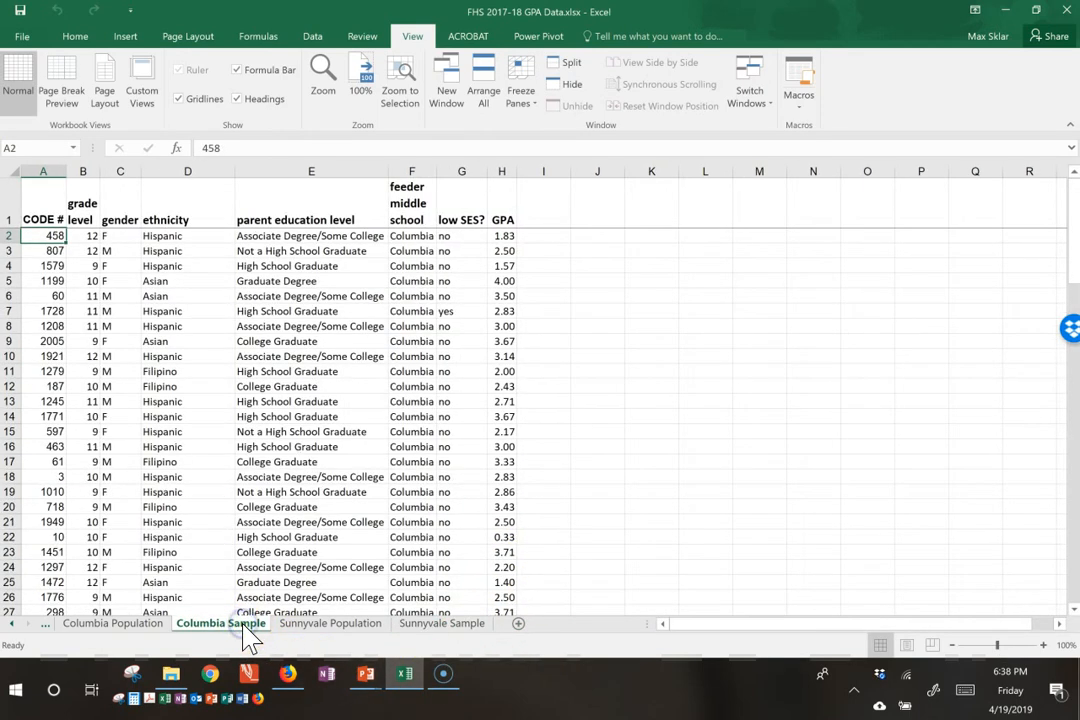
{"action": "right_click", "coordinate": [244, 626]}
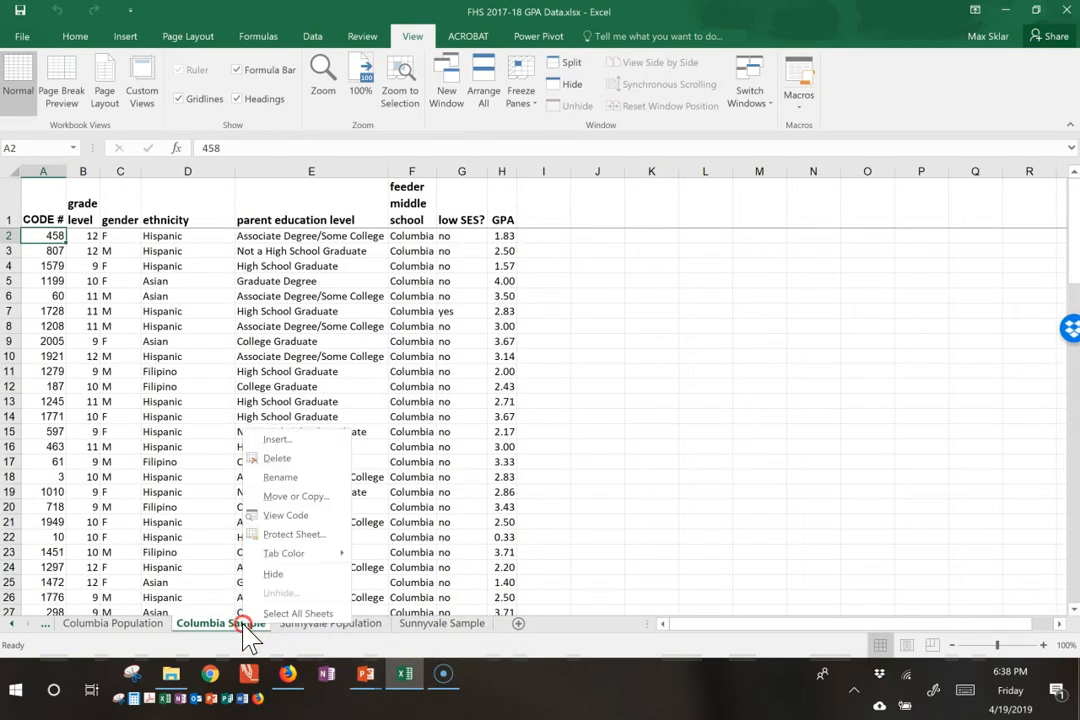
{"action": "left_click", "coordinate": [298, 500]}
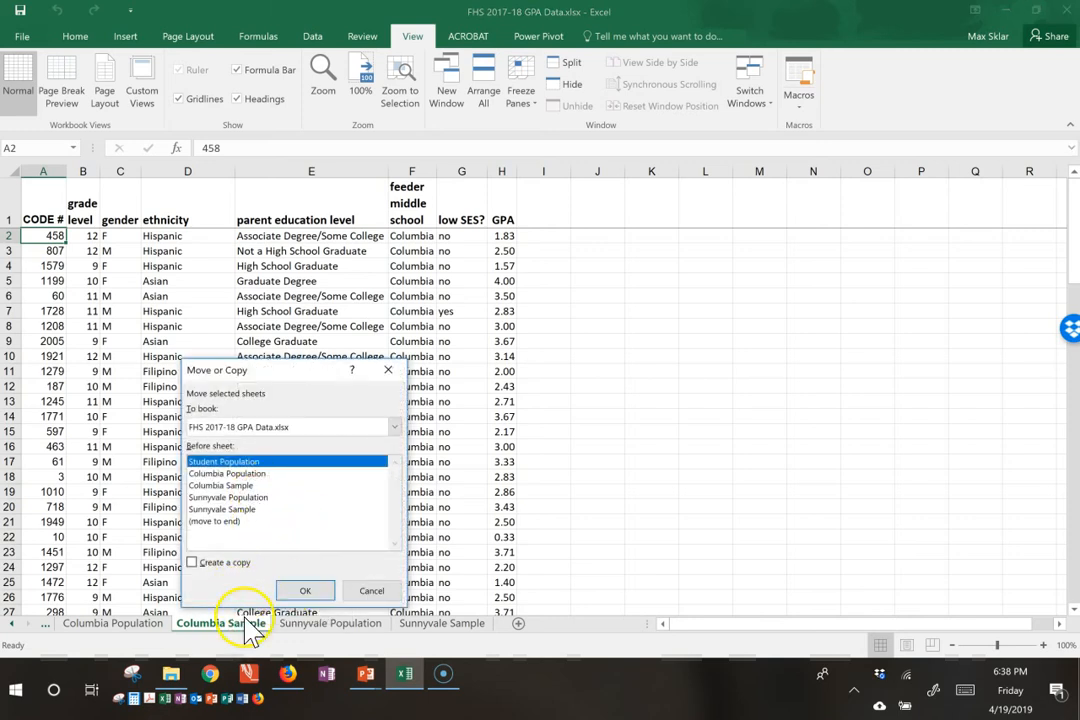
{"action": "left_click", "coordinate": [371, 590]}
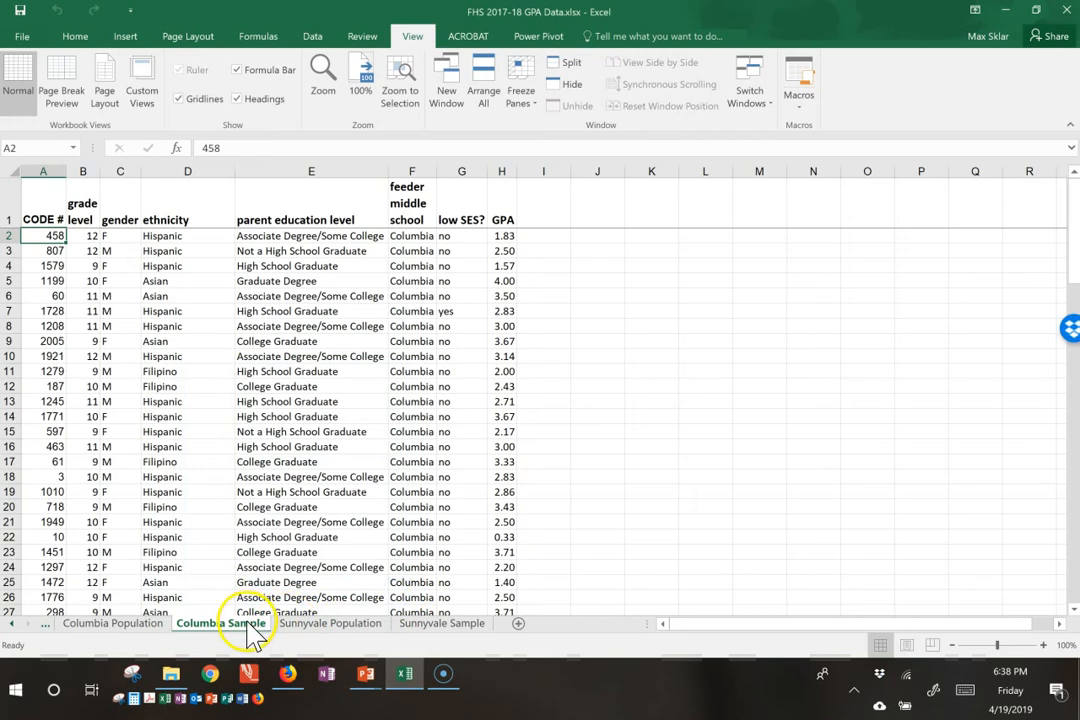
Step: Place a copy of the Columbia Sample sheet at the end of the workbook and rename it Pooled Sample
{"action": "right_click", "coordinate": [247, 628]}
{"action": "left_click", "coordinate": [312, 499]}
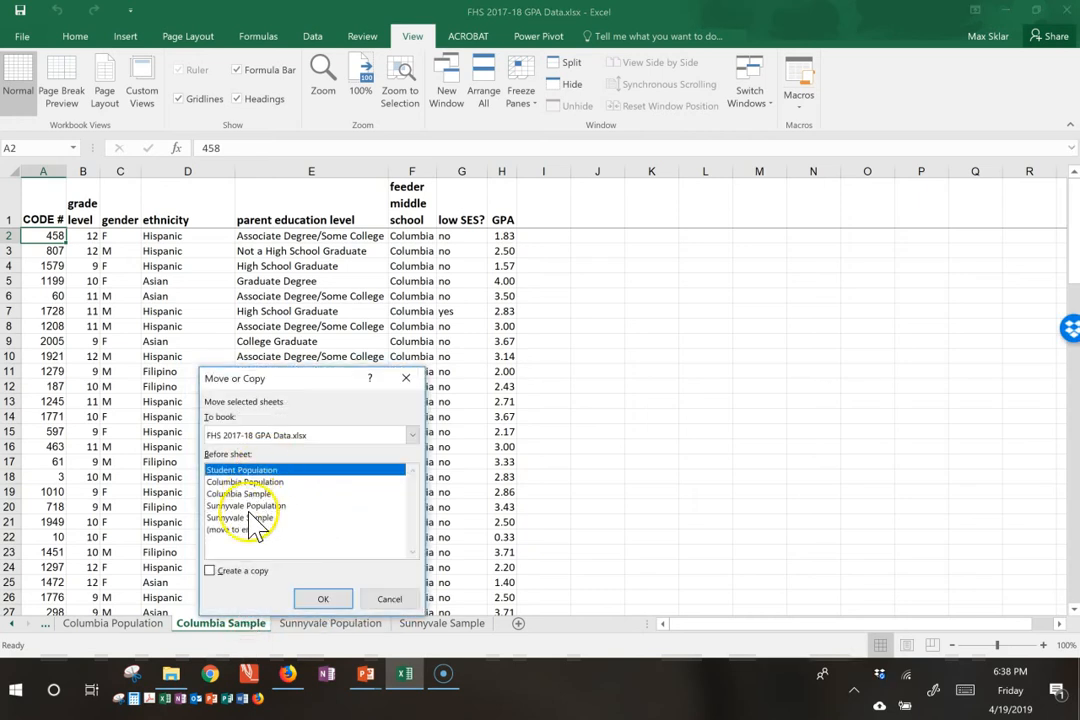
{"action": "left_click", "coordinate": [240, 530]}
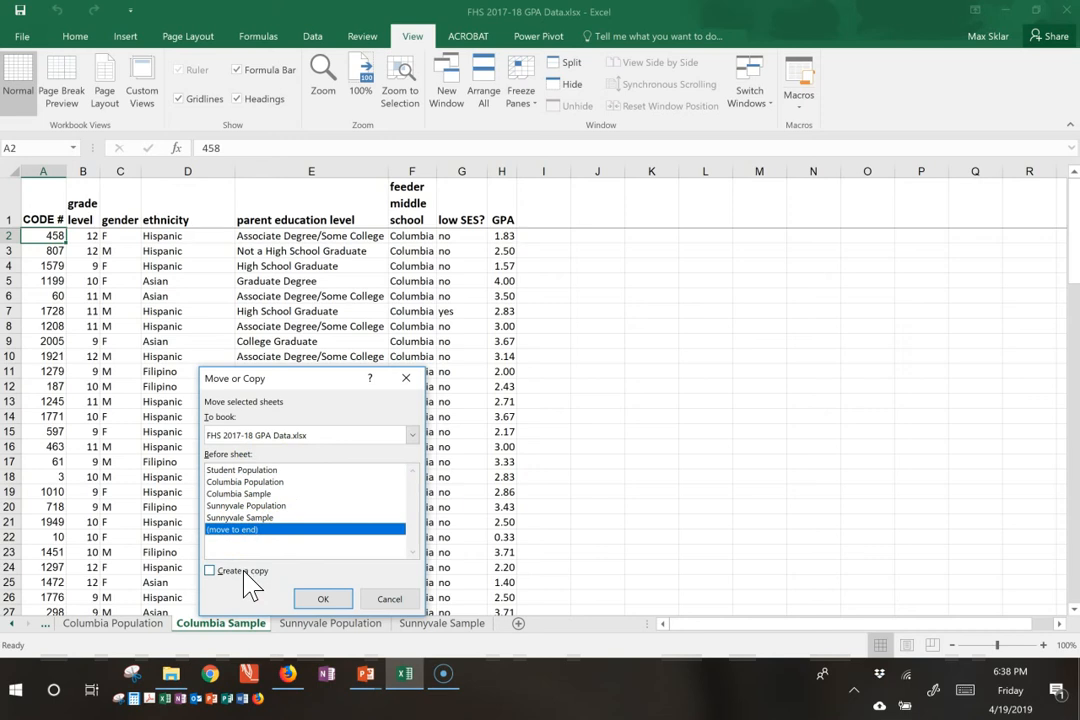
{"action": "left_click", "coordinate": [323, 598]}
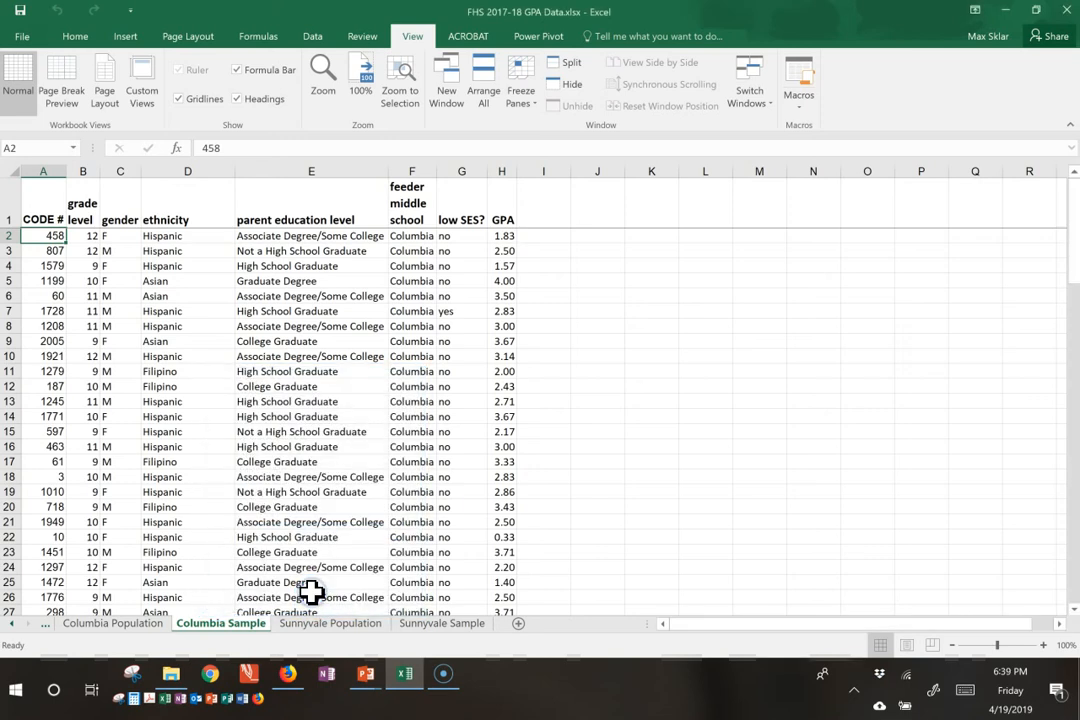
{"action": "double_click", "coordinate": [441, 622]}
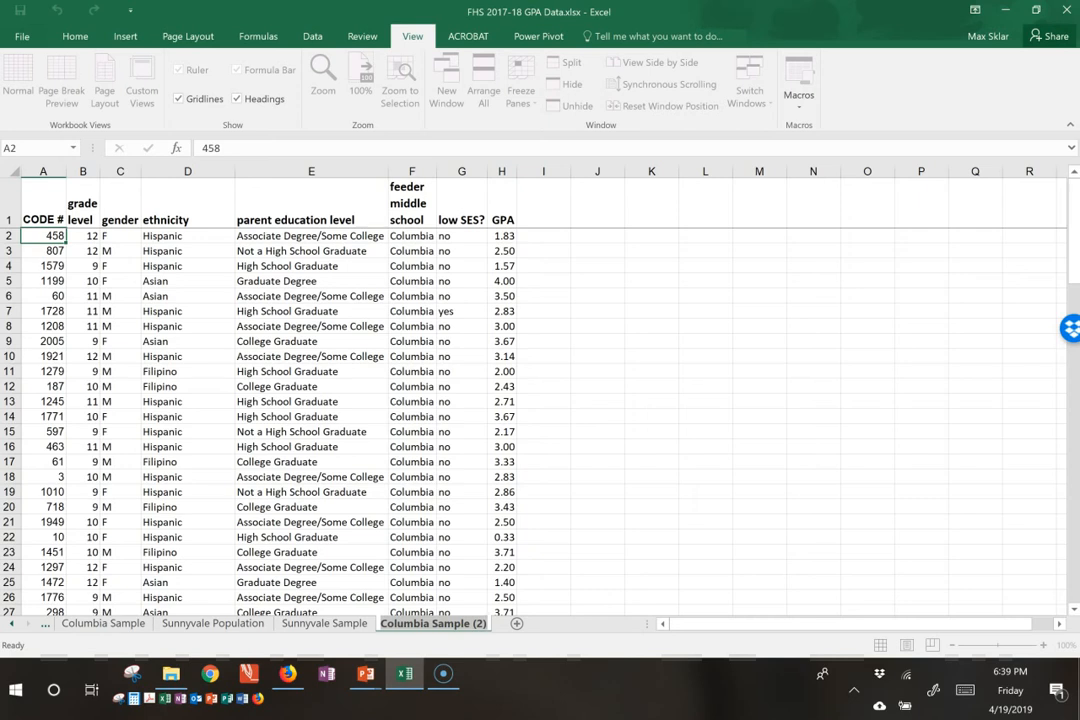
{"action": "type", "text": "Pooled Sample"}
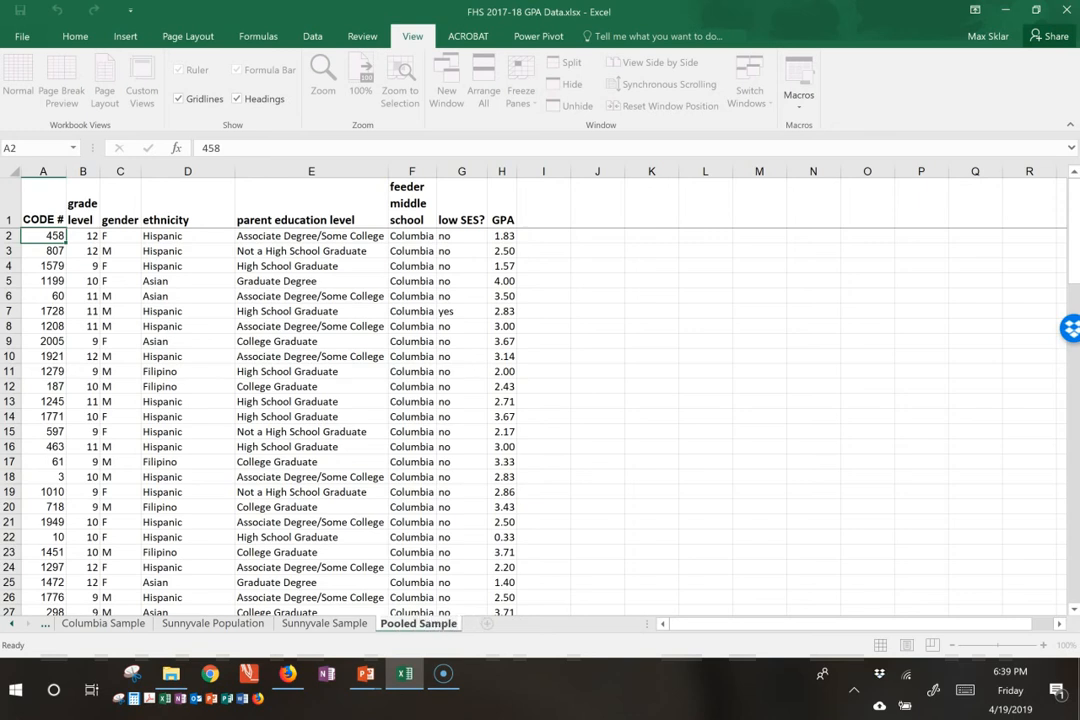
{"action": "key", "text": "Return"}
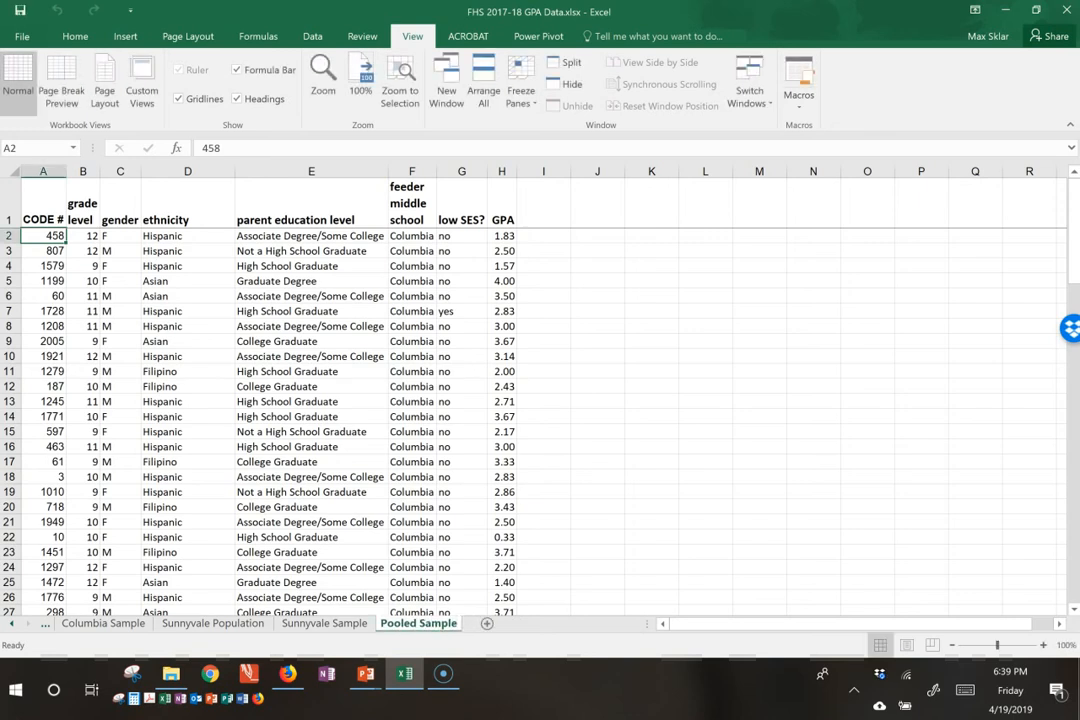
Step: Compare the Sunnyvale Sample and Pooled Sample sheets, then review the Sunnyvale header row and first student row
{"action": "left_click", "coordinate": [343, 628]}
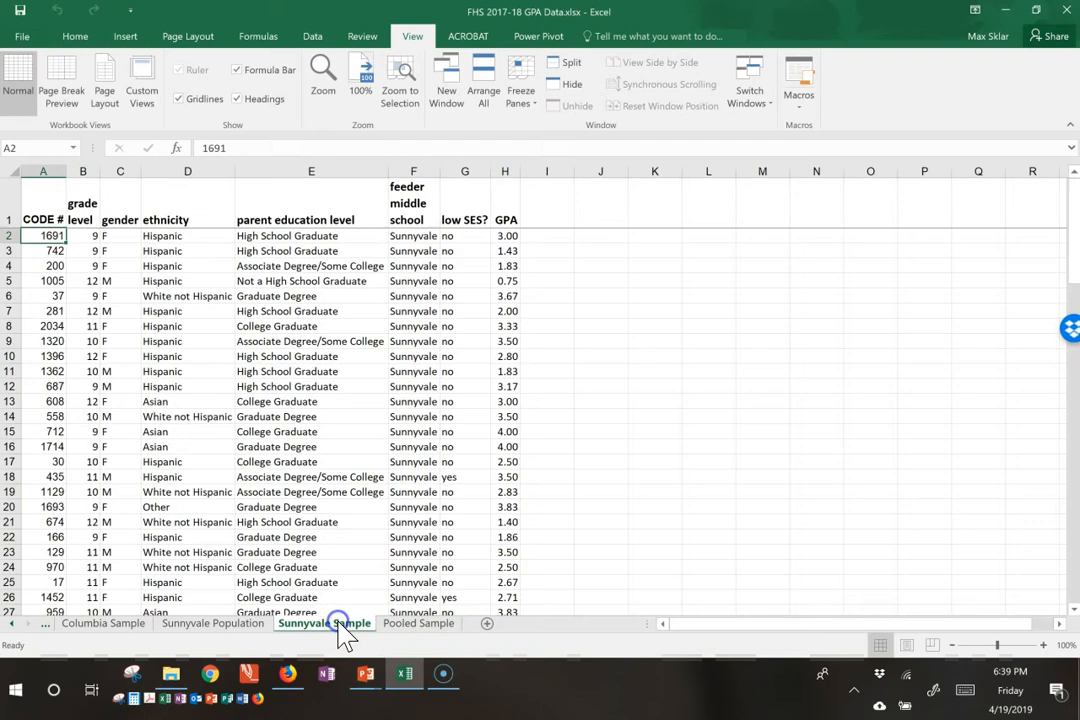
{"action": "left_click", "coordinate": [402, 628]}
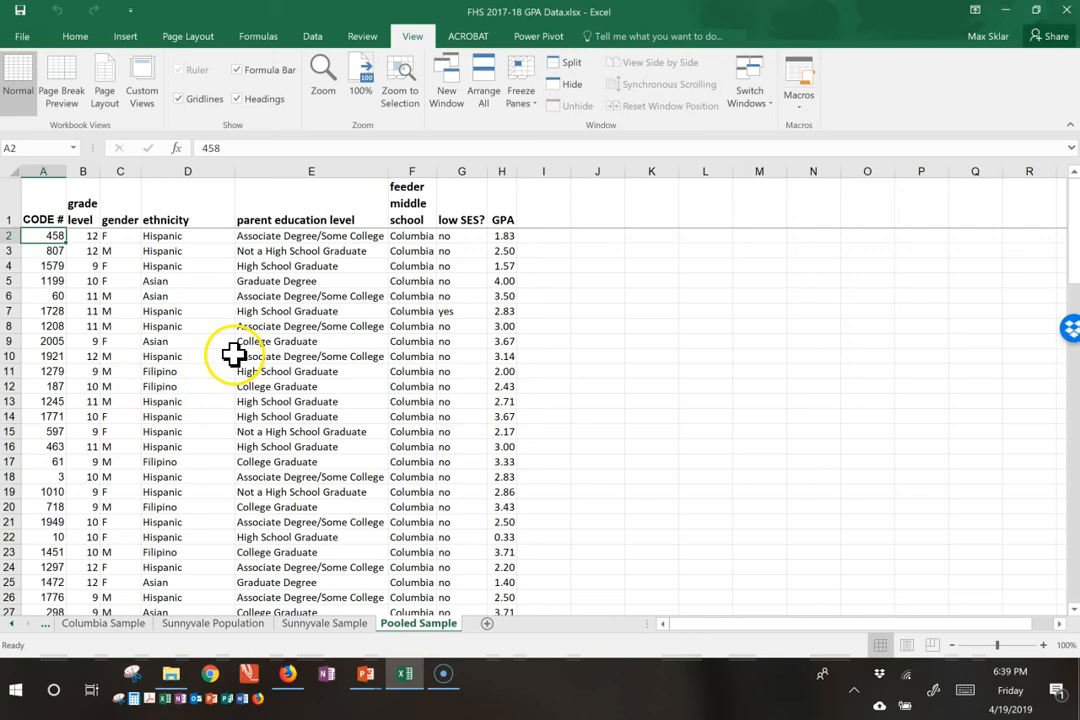
{"action": "left_click", "coordinate": [318, 626]}
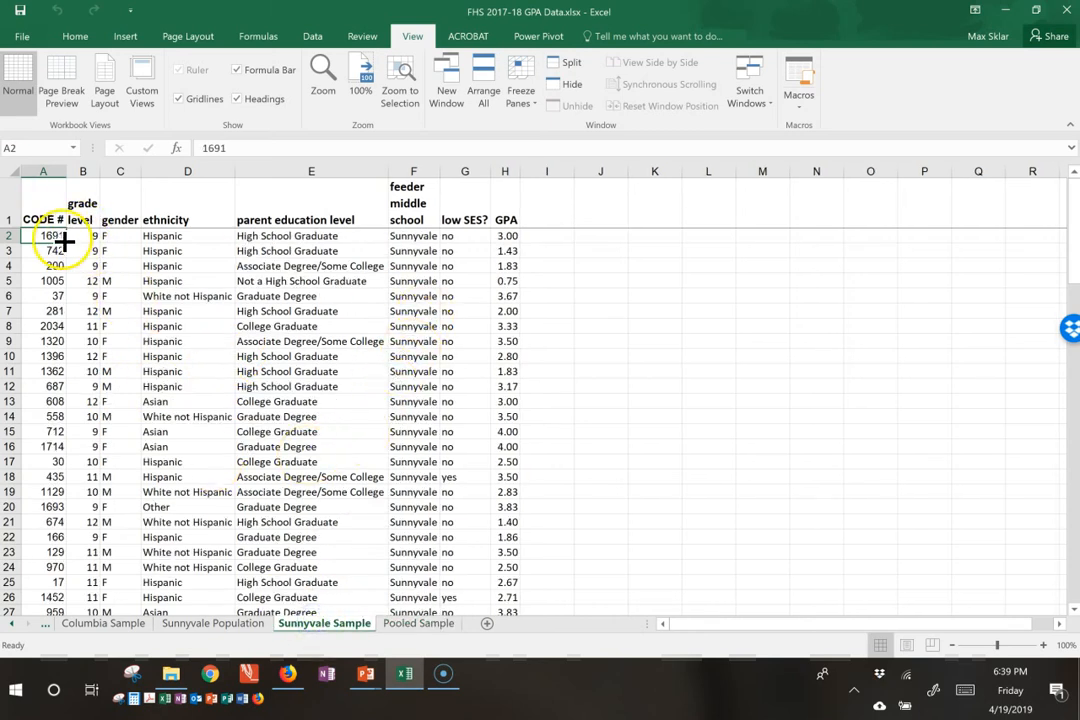
{"action": "key", "text": "Up"}
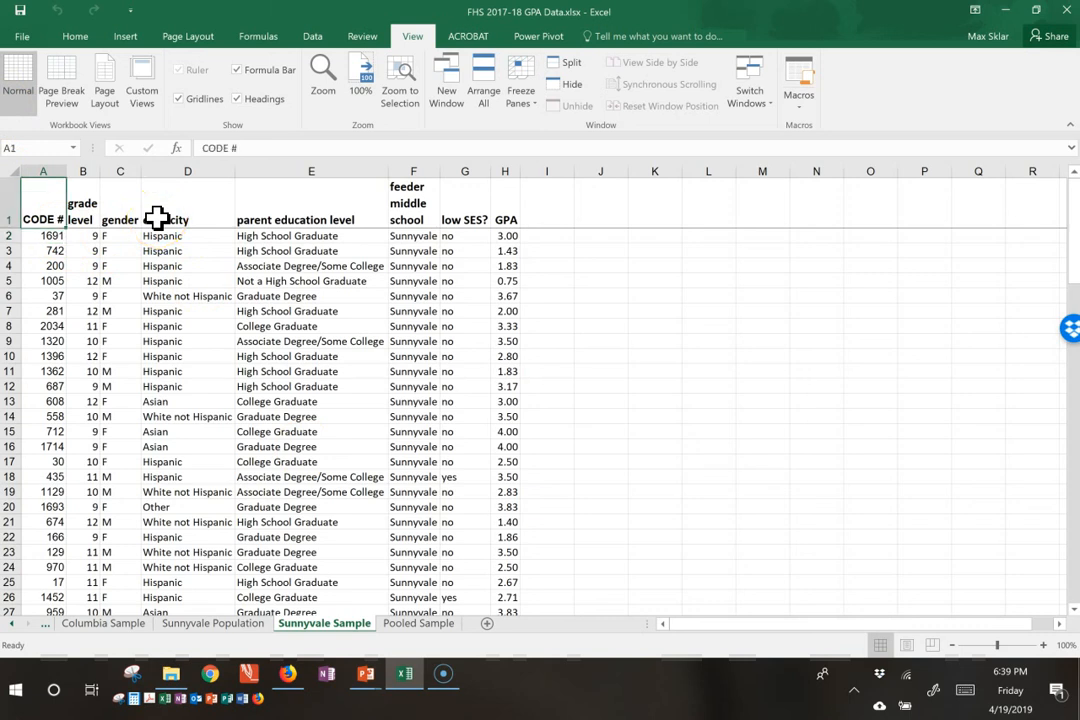
{"action": "key", "text": "Down"}
{"action": "key", "text": "Up"}
{"action": "key", "text": "Down"}
{"action": "key", "text": "Up"}
{"action": "key", "text": "Right"}
{"action": "key", "text": "Right"}
{"action": "key", "text": "Right"}
{"action": "key", "text": "Right"}
{"action": "key", "text": "Right"}
{"action": "key", "text": "Right"}
{"action": "key", "text": "Right"}
{"action": "key", "text": "Left"}
{"action": "key", "text": "Left"}
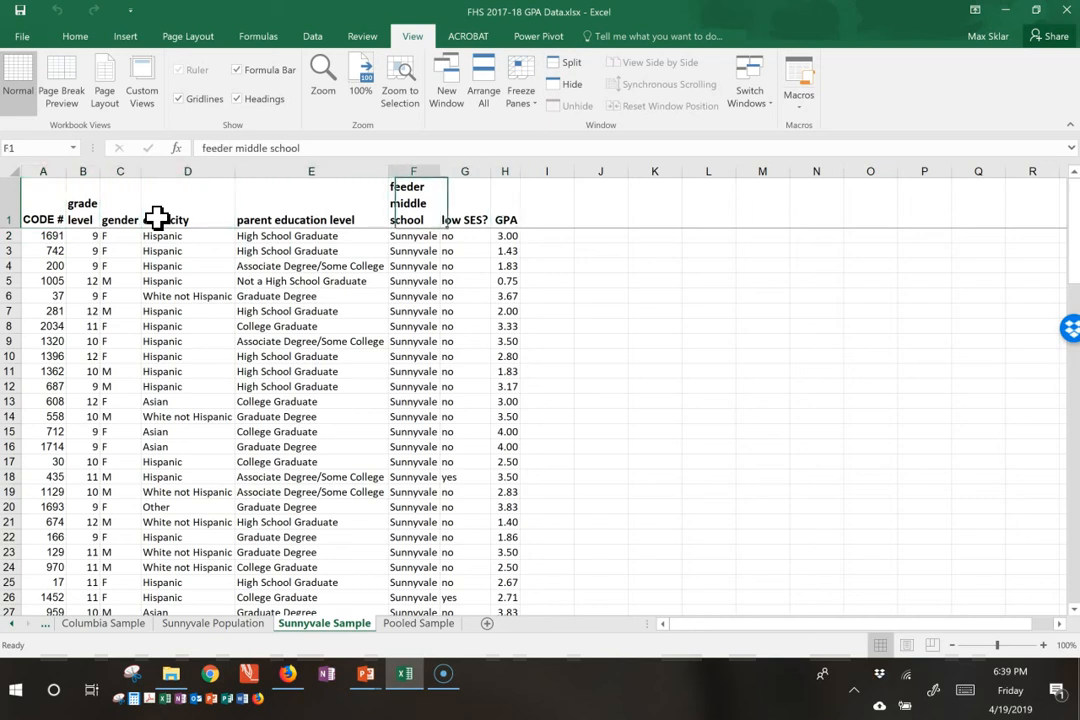
{"action": "key", "text": "Left"}
{"action": "key", "text": "Down"}
{"action": "key", "text": "Left"}
{"action": "key", "text": "Left"}
{"action": "key", "text": "Left"}
{"action": "key", "text": "Left"}
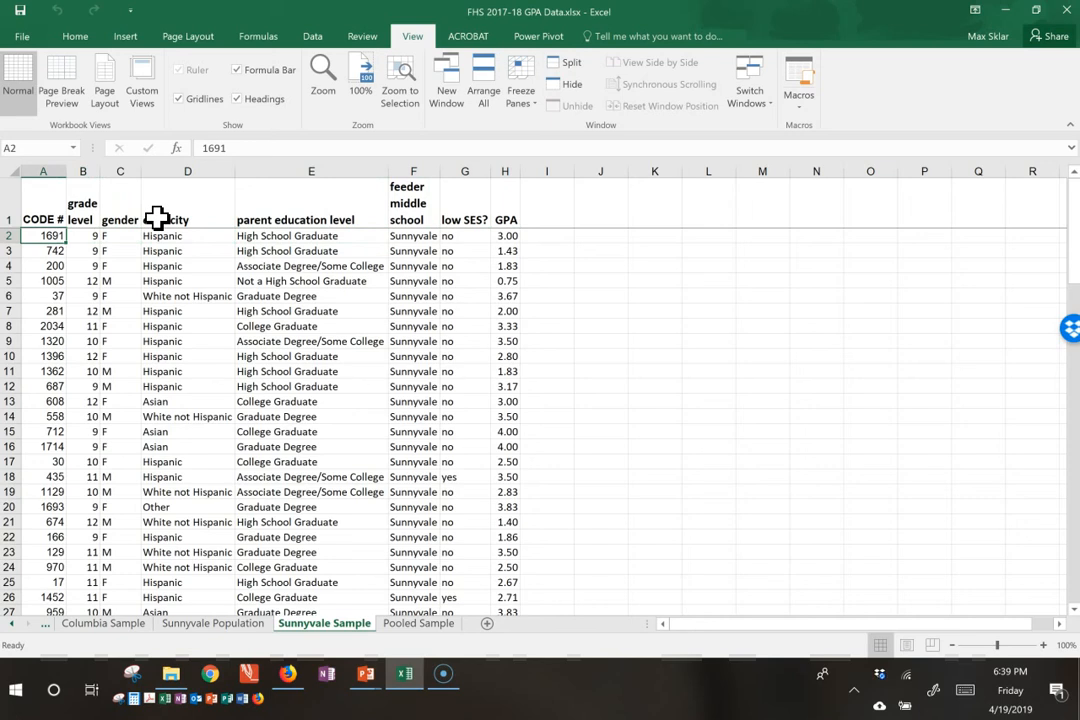
Step: Copy all Sunnyvale Sample student rows (A2:H101), without the header, and paste them below the Columbia rows on Pooled Sample at A102
{"action": "key", "text": "ctrl+shift+Right"}
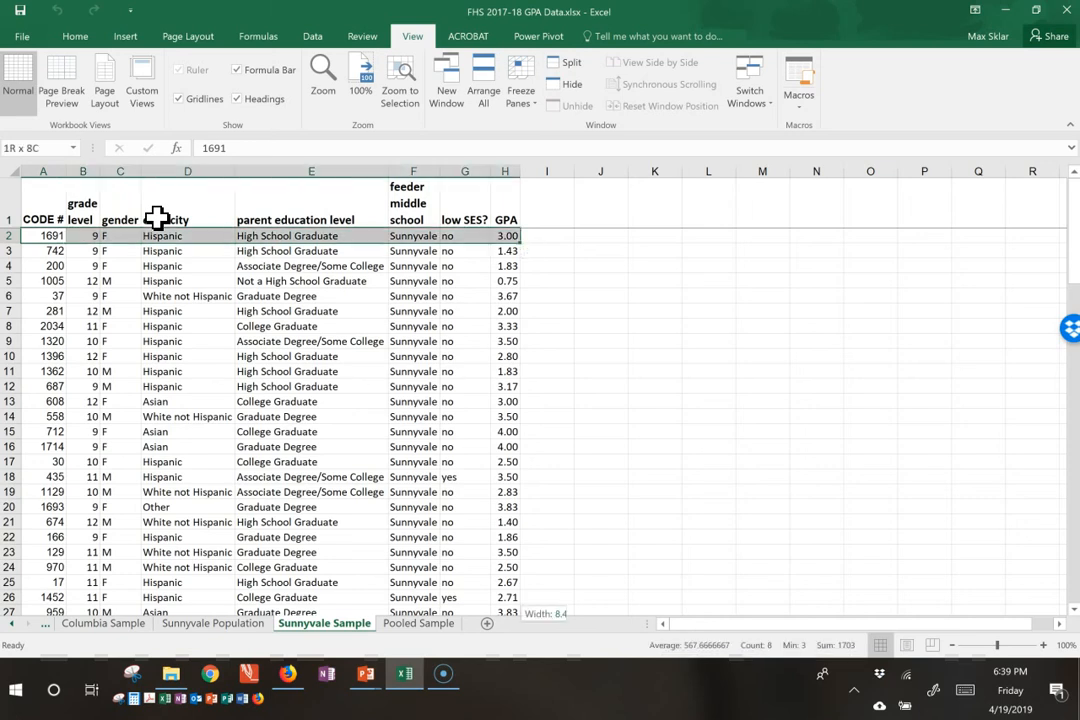
{"action": "key", "text": "ctrl+shift+Down"}
{"action": "key", "text": "ctrl+c"}
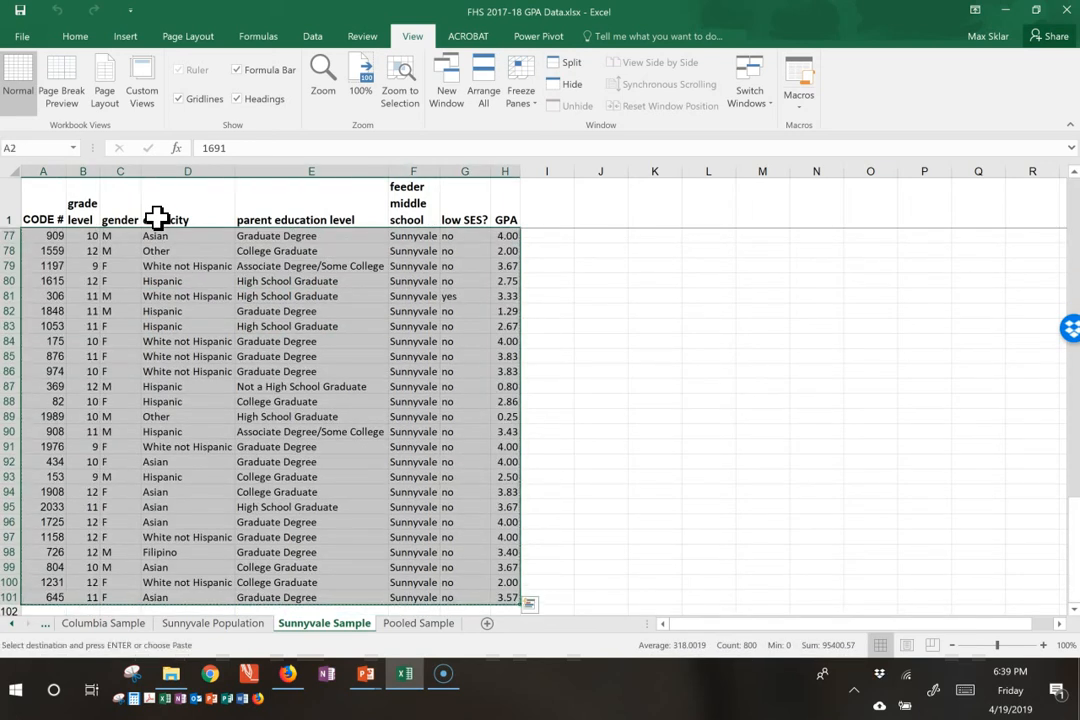
{"action": "left_click", "coordinate": [419, 626]}
{"action": "left_click", "coordinate": [66, 398]}
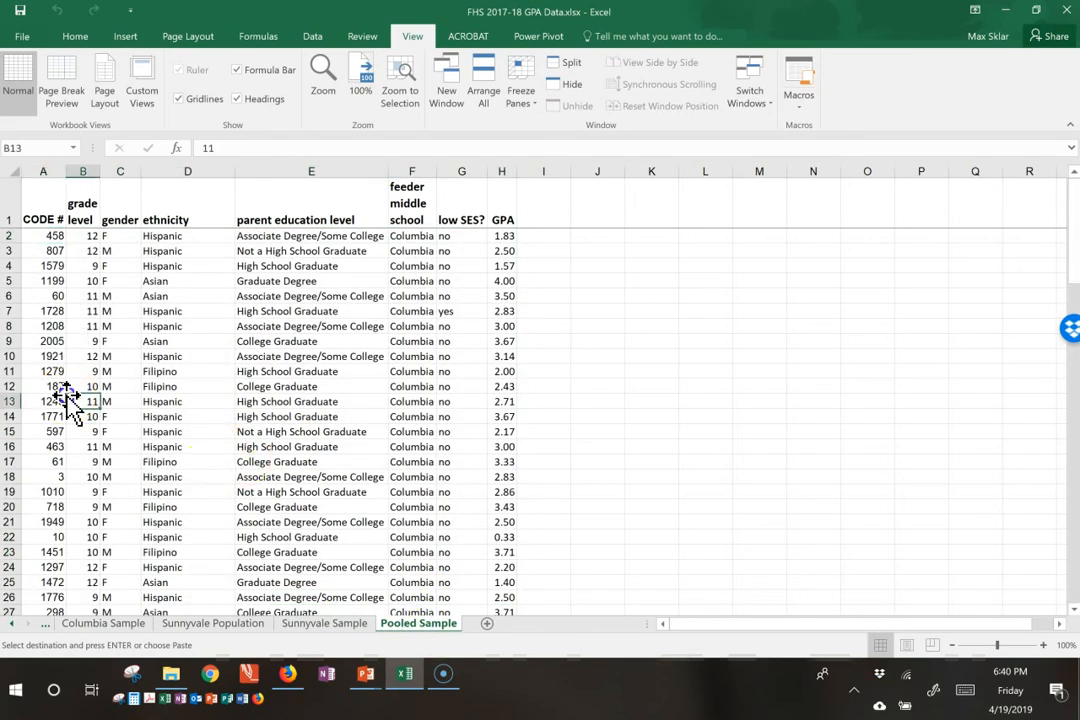
{"action": "key", "text": "ctrl+Down"}
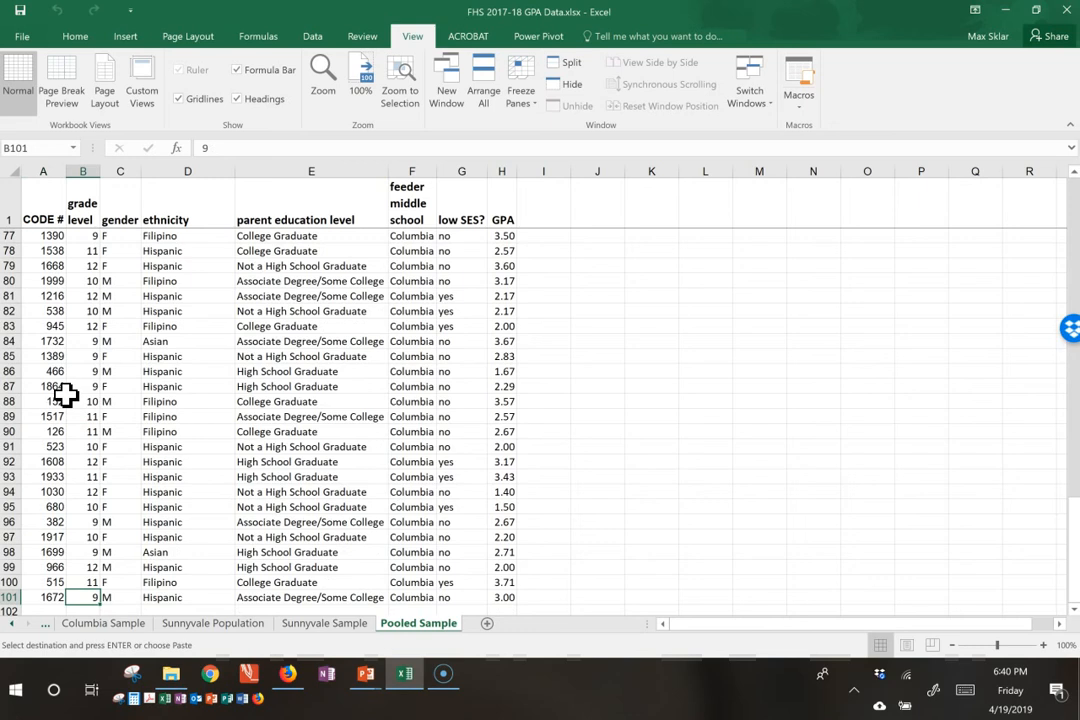
{"action": "scroll", "coordinate": [476, 505], "scroll_direction": "down", "scroll_amount": 2}
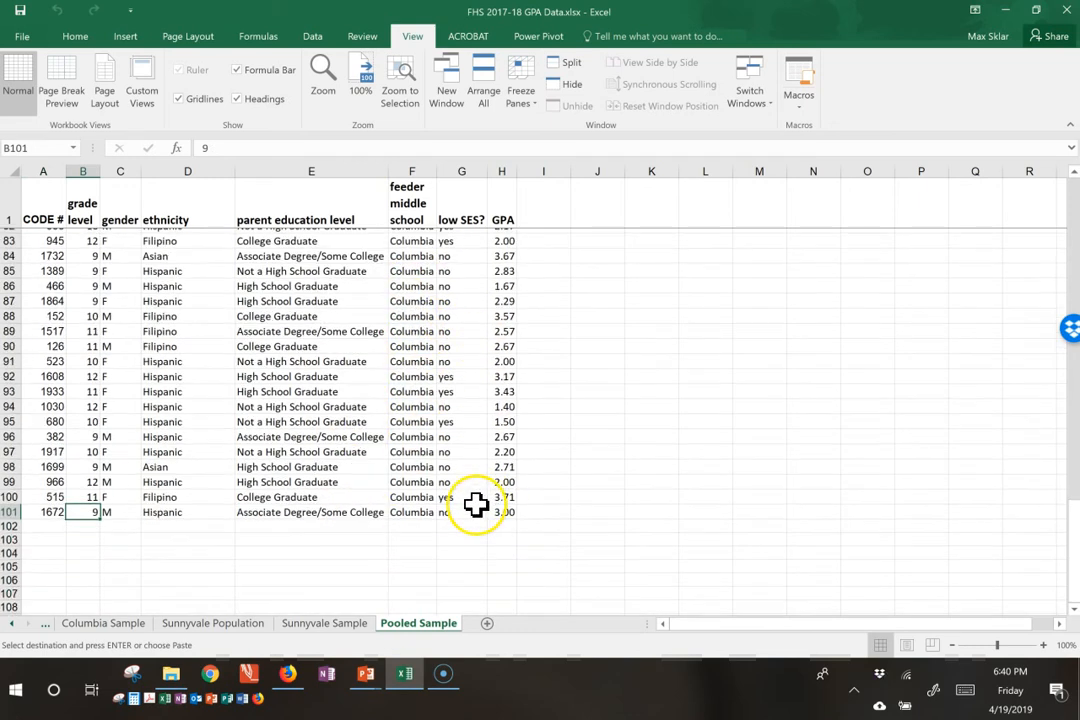
{"action": "left_click", "coordinate": [55, 520]}
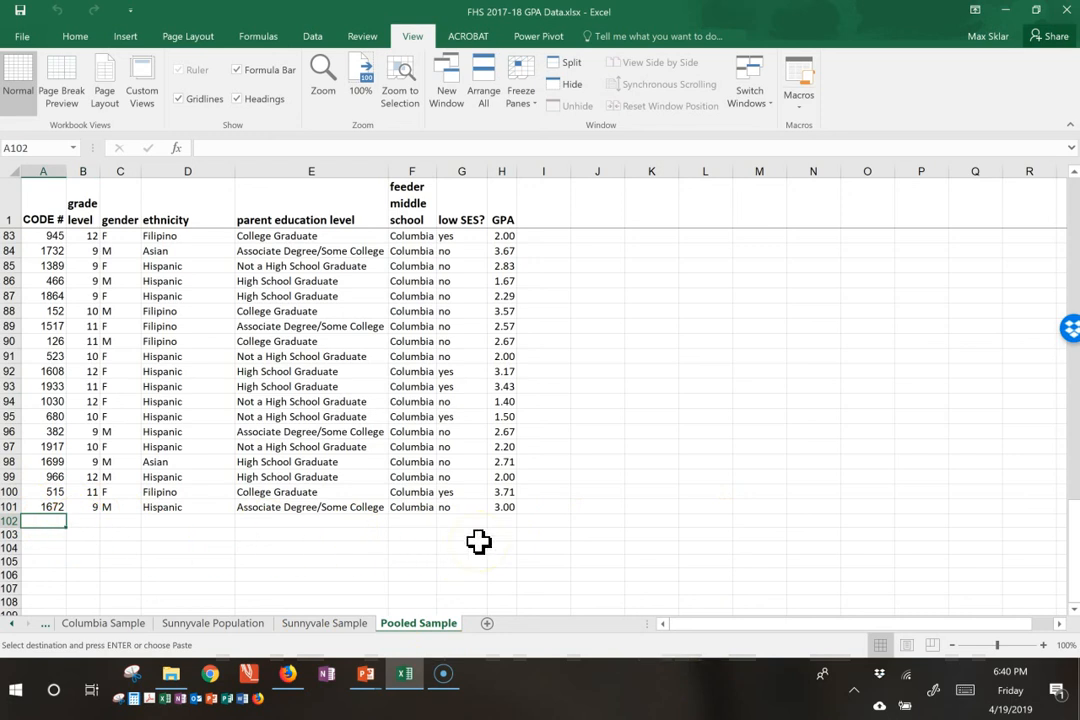
{"action": "key", "text": "ctrl+v"}
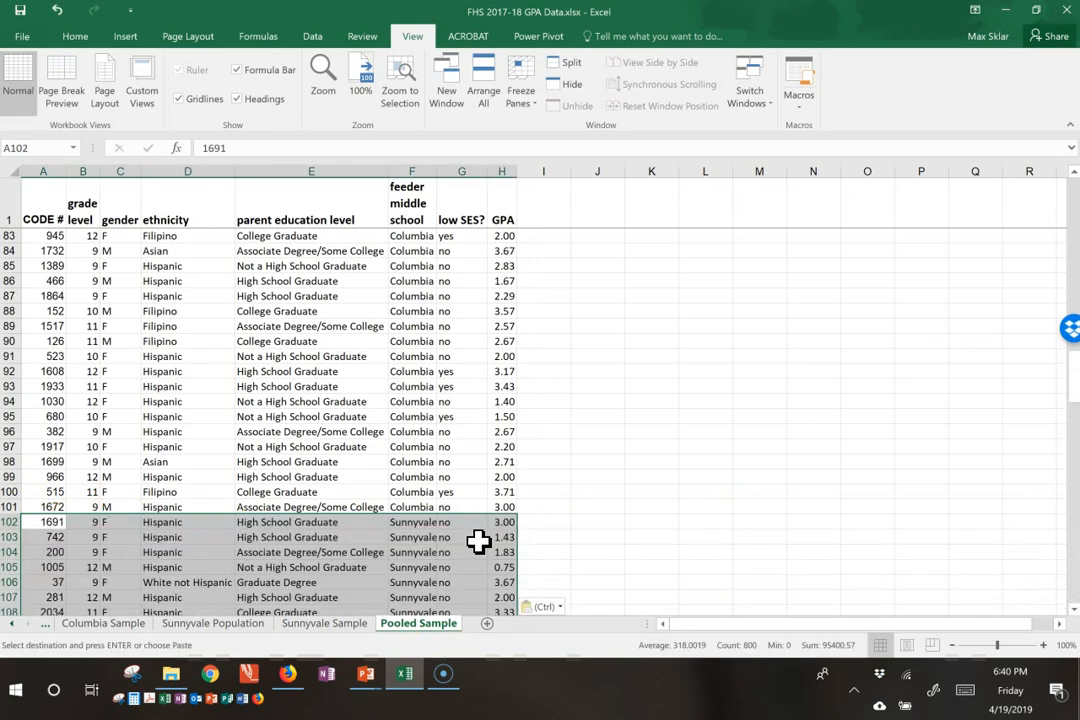
{"action": "scroll", "coordinate": [478, 541], "scroll_direction": "down", "scroll_amount": 4}
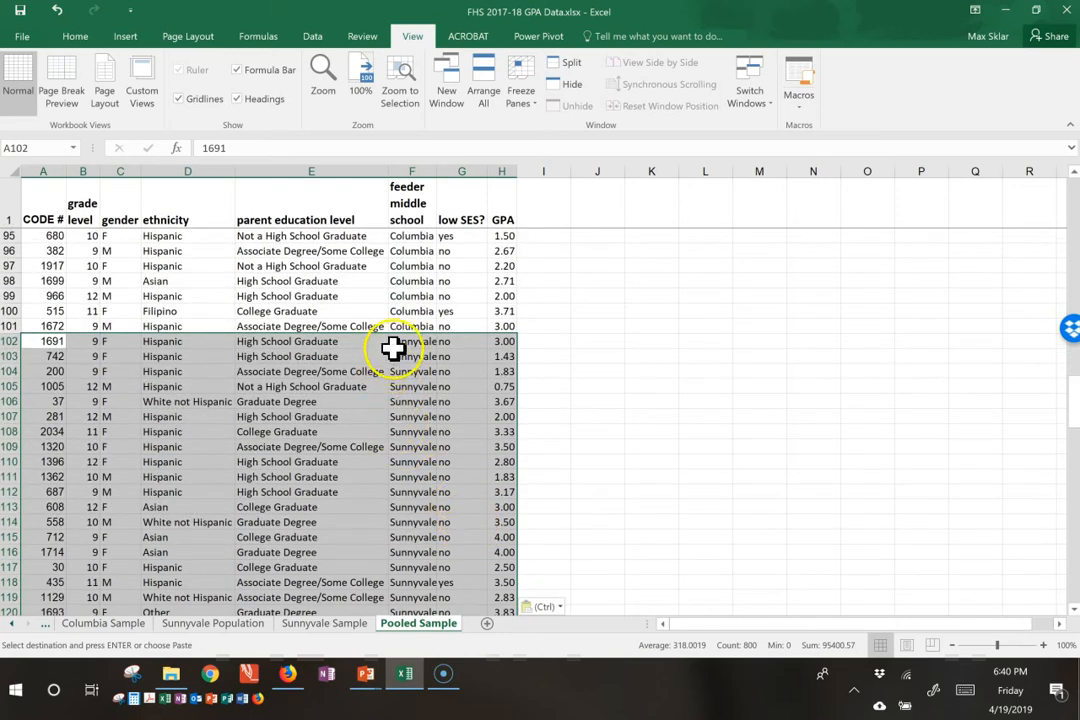
{"action": "left_click", "coordinate": [368, 412]}
Step: Add filters to the header row of the Pooled Sample sheet, starting from the CODE # cell
{"action": "scroll", "coordinate": [370, 410], "scroll_direction": "up", "scroll_amount": 20}
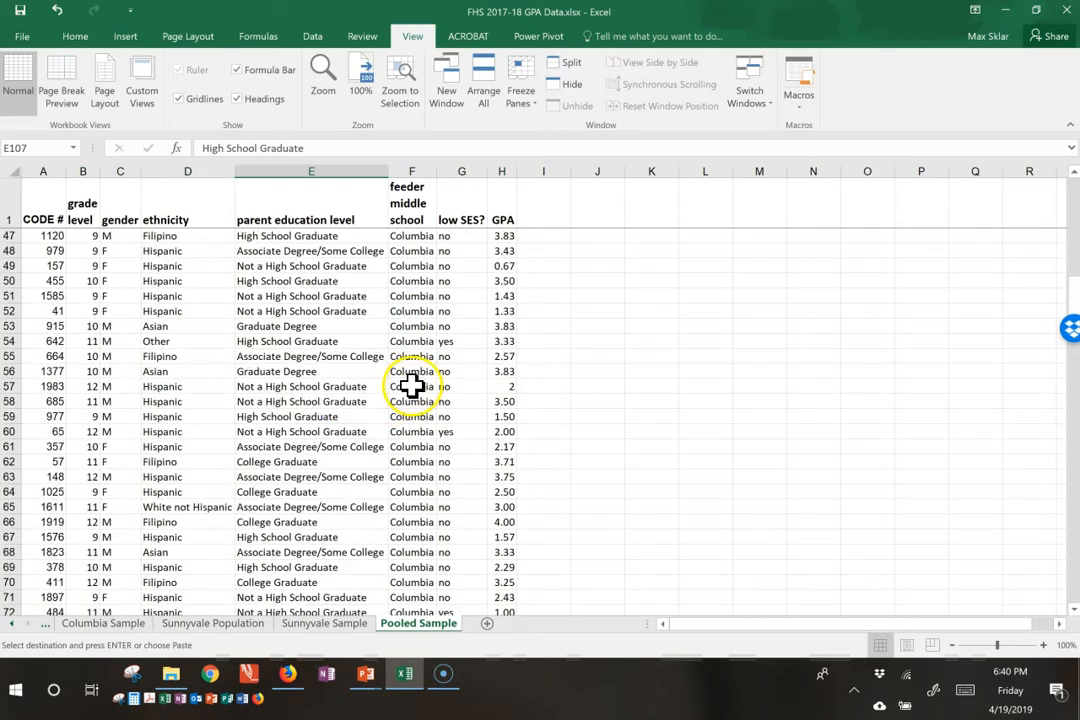
{"action": "scroll", "coordinate": [408, 388], "scroll_direction": "up", "scroll_amount": 6}
{"action": "left_click", "coordinate": [50, 219]}
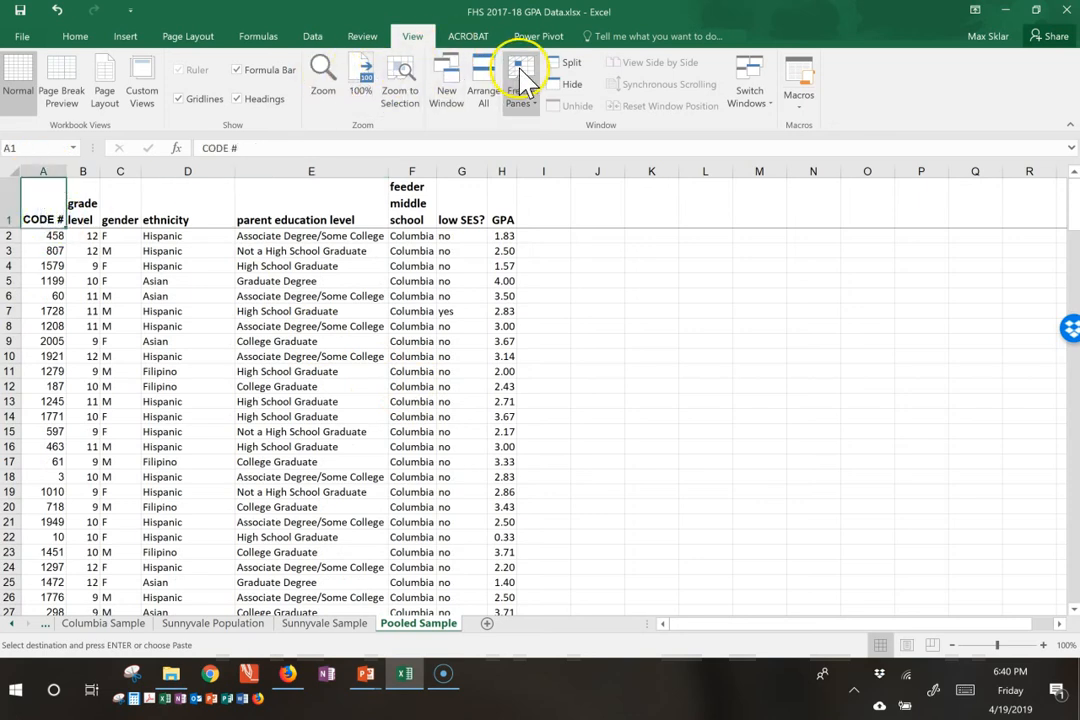
{"action": "left_click", "coordinate": [313, 36]}
{"action": "left_click", "coordinate": [403, 74]}
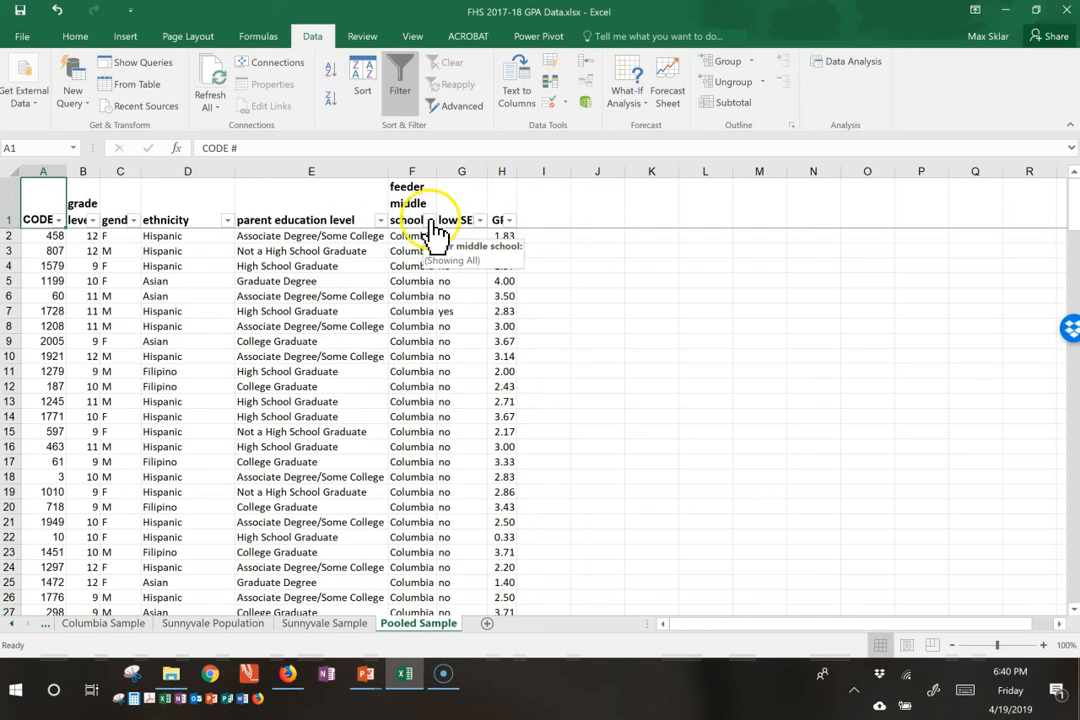
Step: Examine the student records and the feeder middle school filter choices on Pooled Sample without applying a filter
{"action": "left_click", "coordinate": [103, 282]}
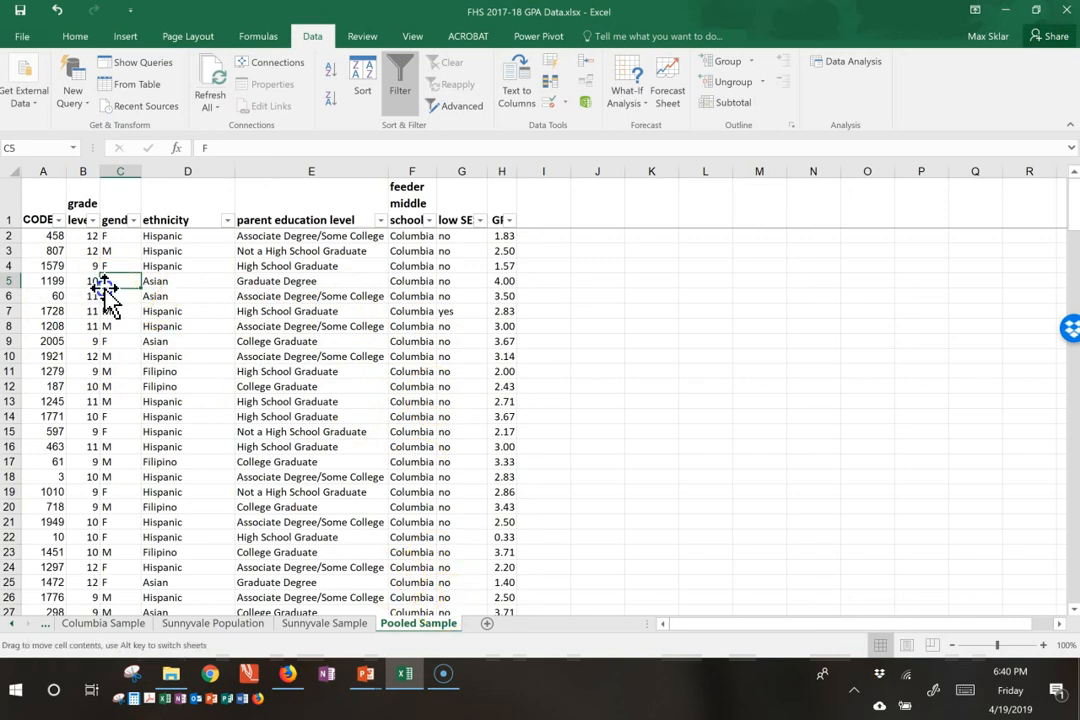
{"action": "left_click", "coordinate": [52, 284]}
{"action": "left_click", "coordinate": [48, 219]}
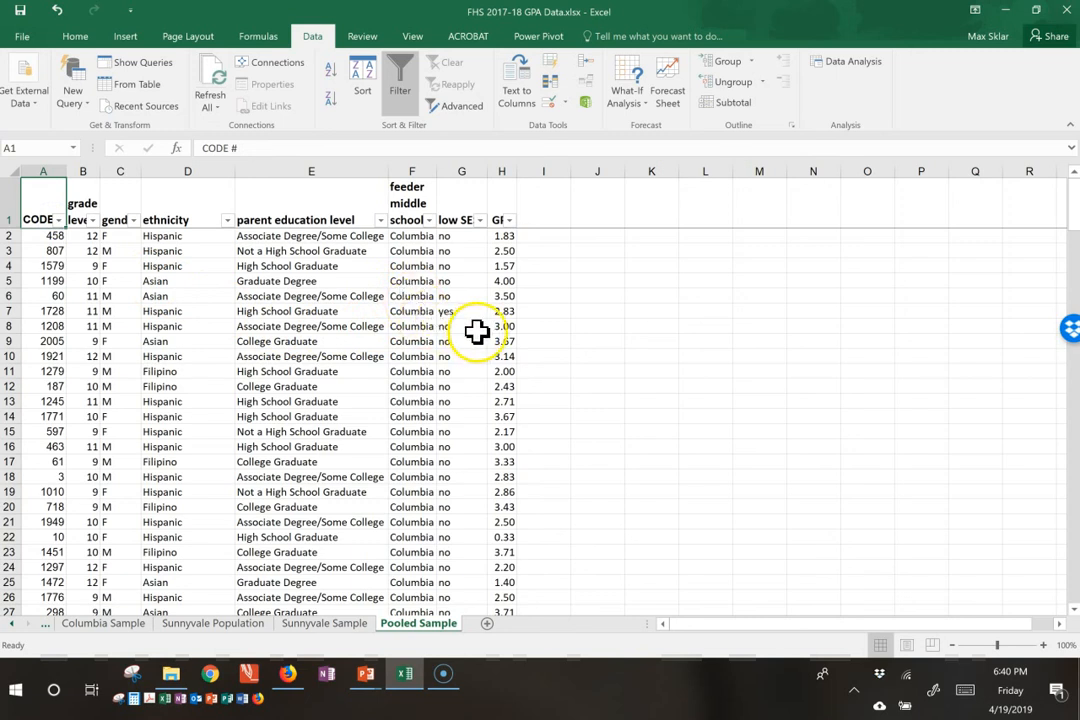
{"action": "left_click", "coordinate": [502, 283]}
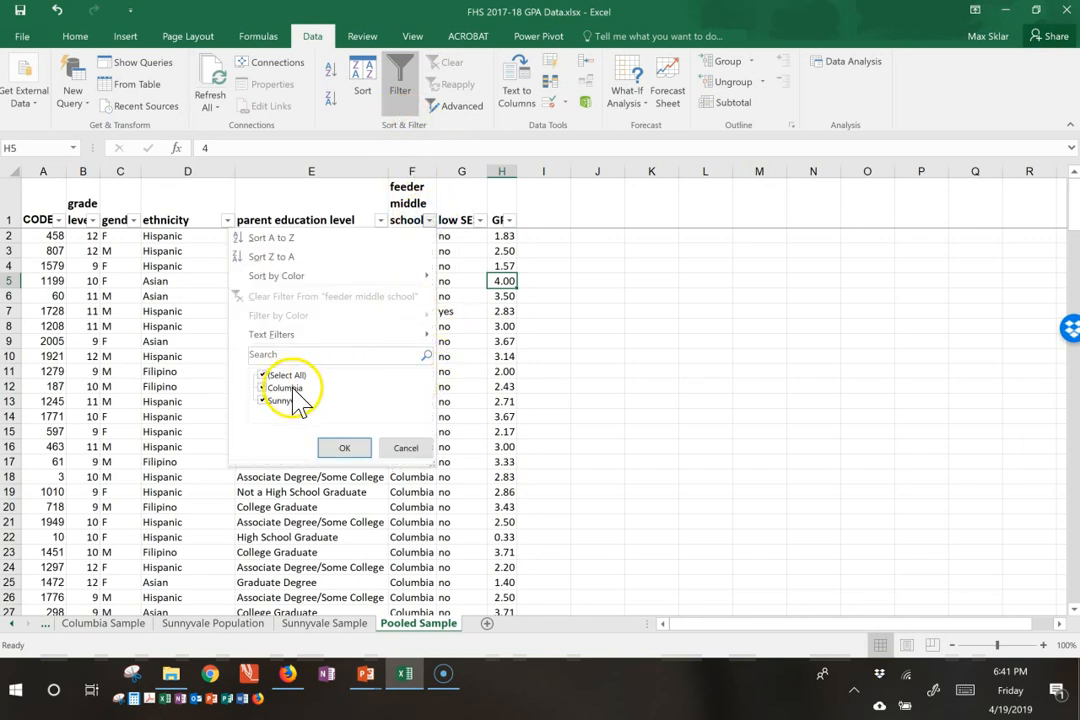
{"action": "left_click", "coordinate": [412, 449]}
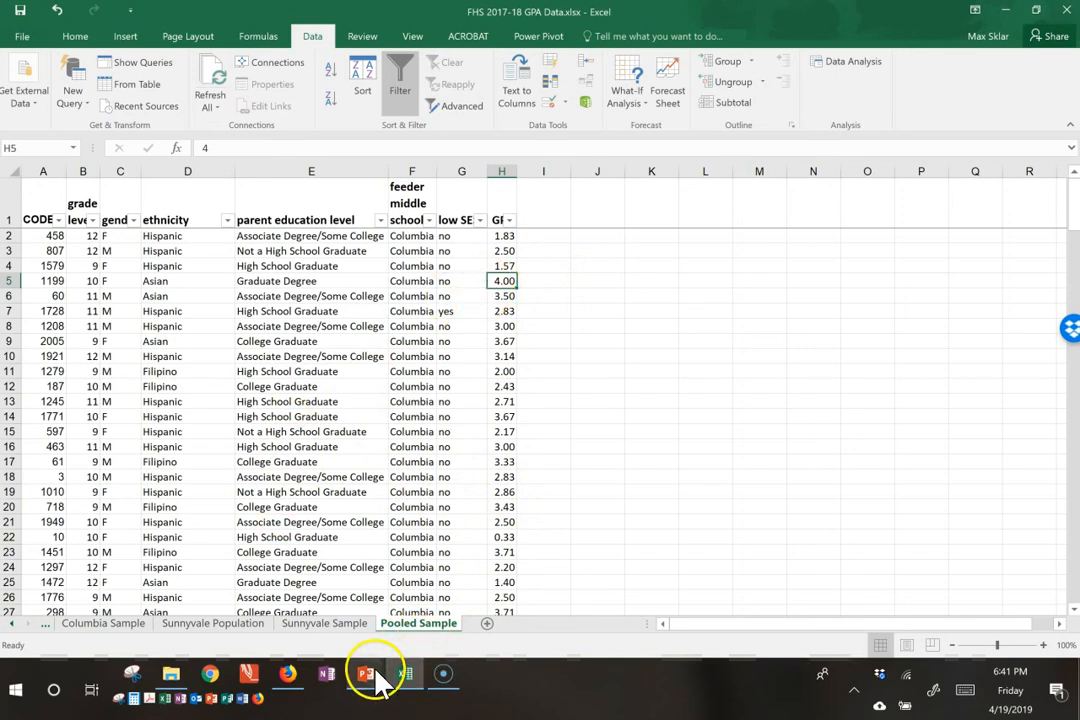
Step: Switch to the VideoDisplayCards.pptx presentation in PowerPoint
{"action": "mouse_move", "coordinate": [378, 680]}
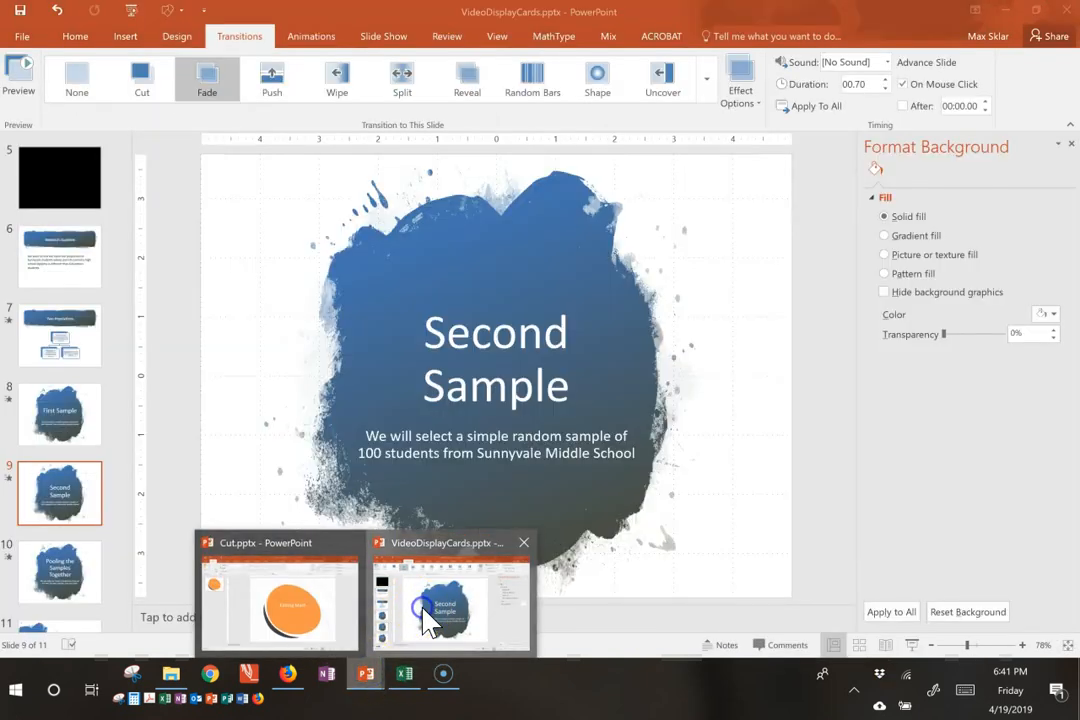